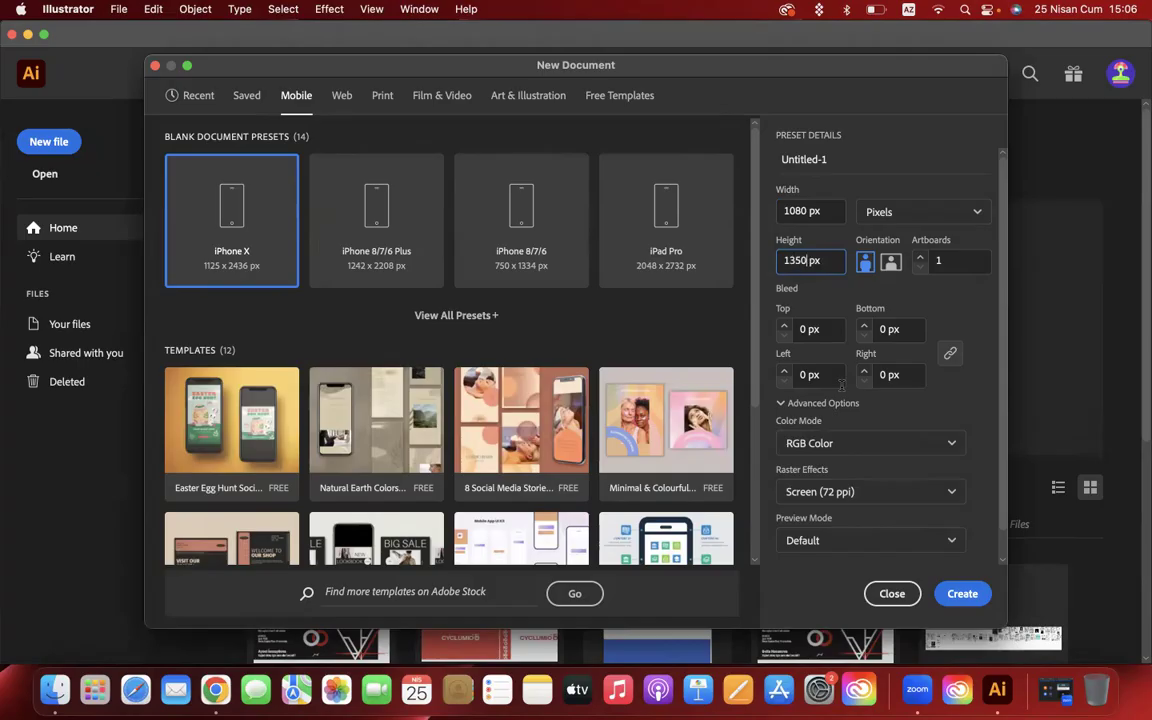
- Set the raster effects to High (300 ppi) and create the 1080 x 1350 px document
{"action": "left_click", "coordinate": [858, 494]}
{"action": "left_click", "coordinate": [825, 520]}
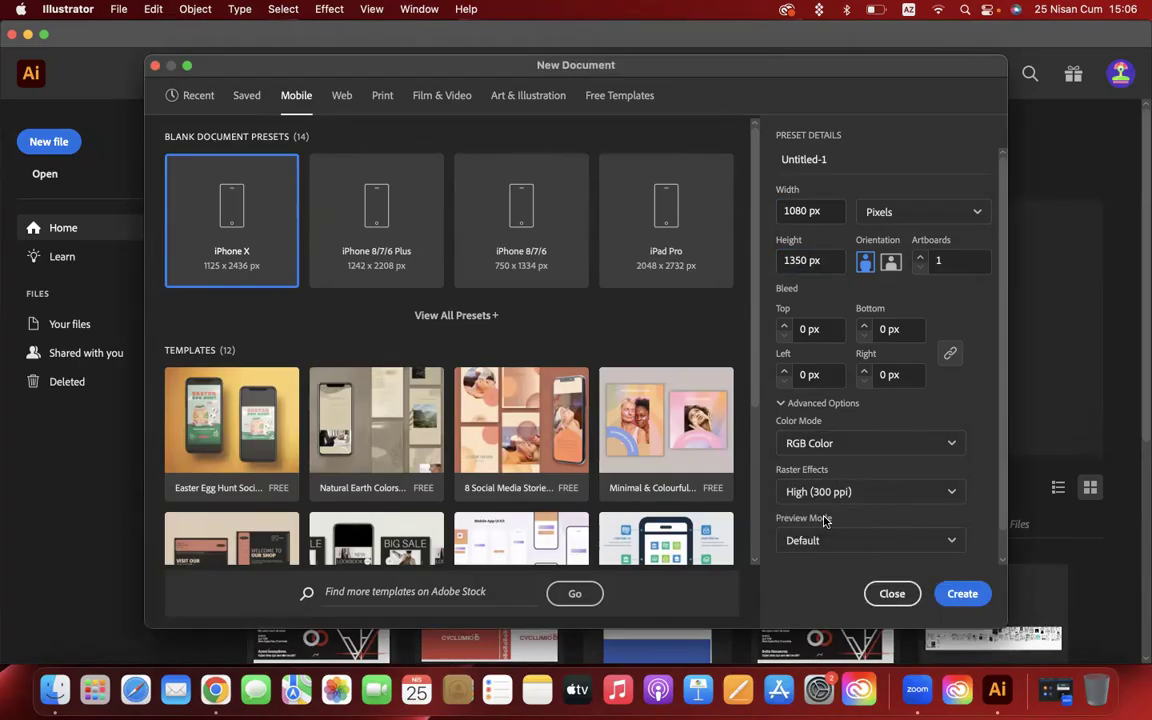
{"action": "left_click", "coordinate": [964, 600]}
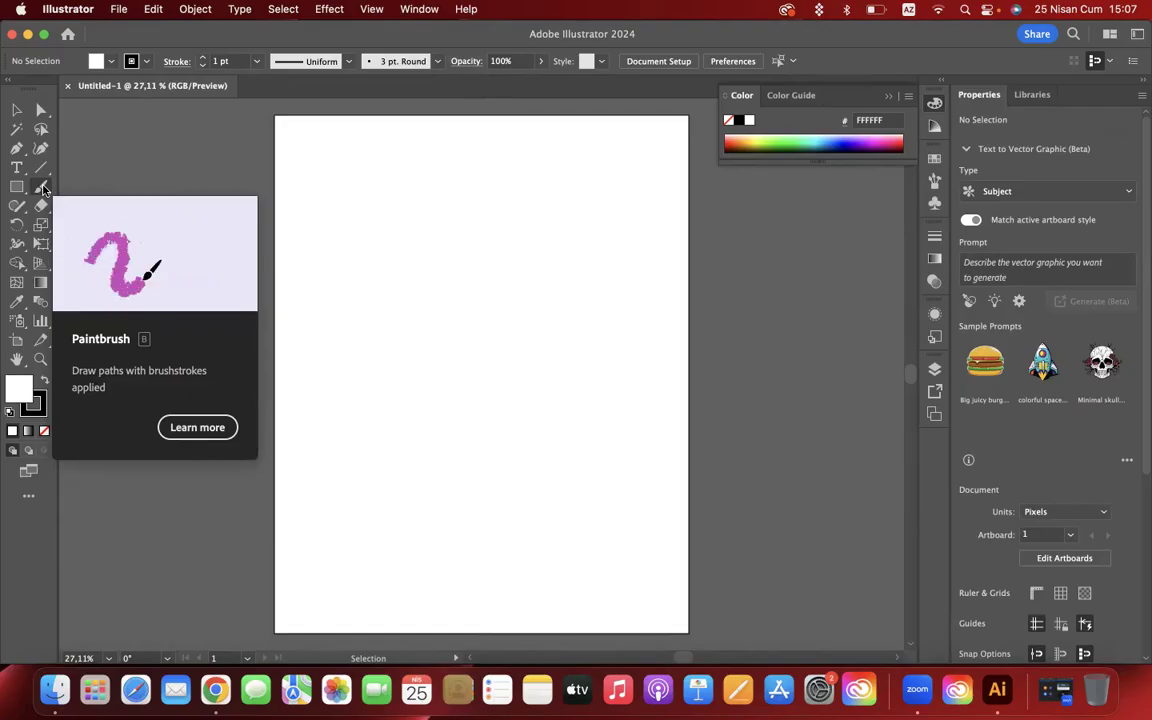
{"action": "left_click", "coordinate": [788, 12]}
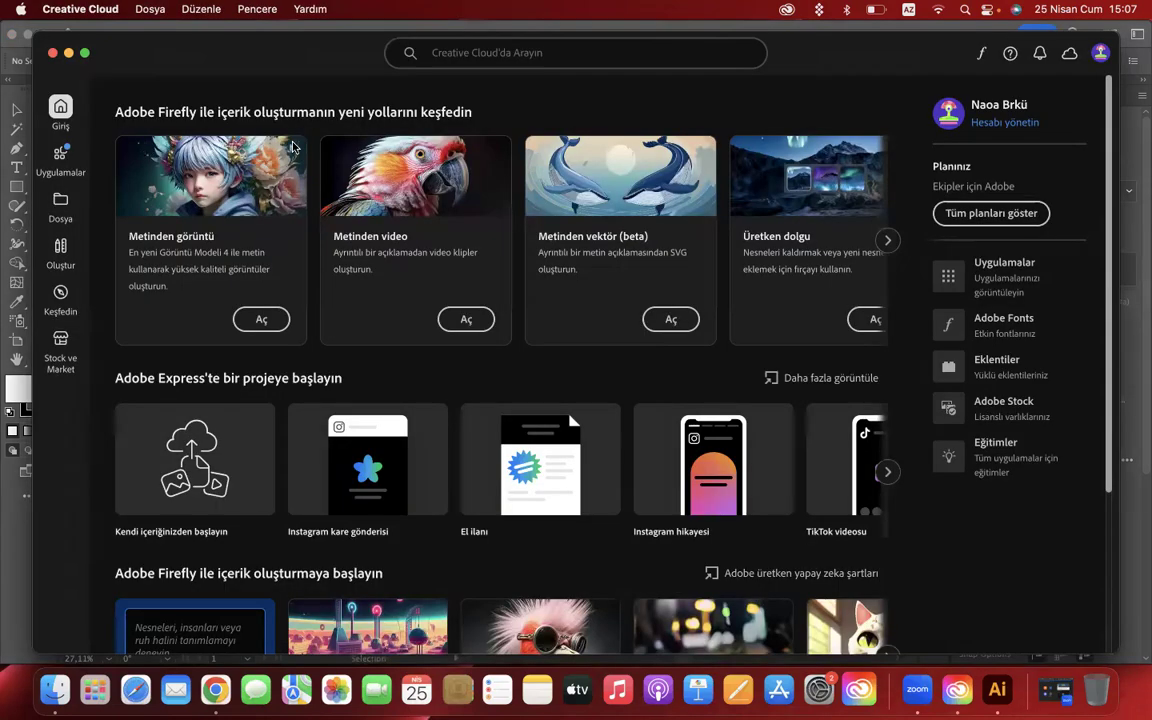
{"action": "left_click", "coordinate": [53, 53]}
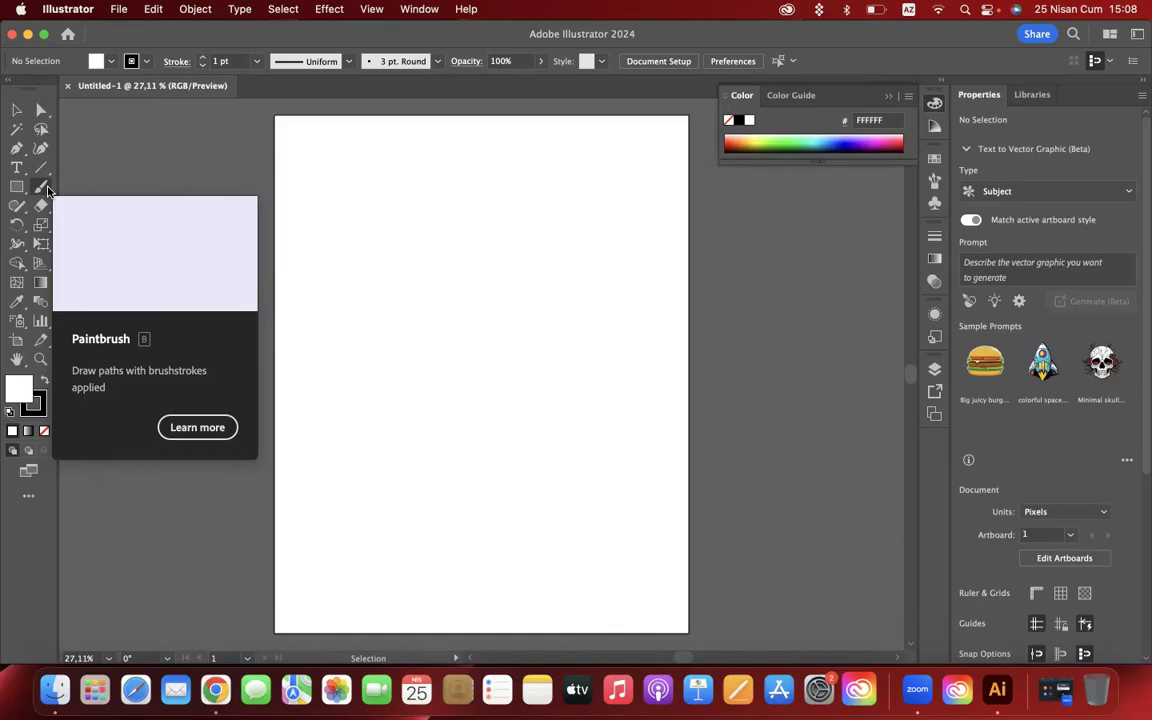
- Activate the Paintbrush tool and set the fill to None, leaving only a stroke colour
{"action": "left_click", "coordinate": [40, 188]}
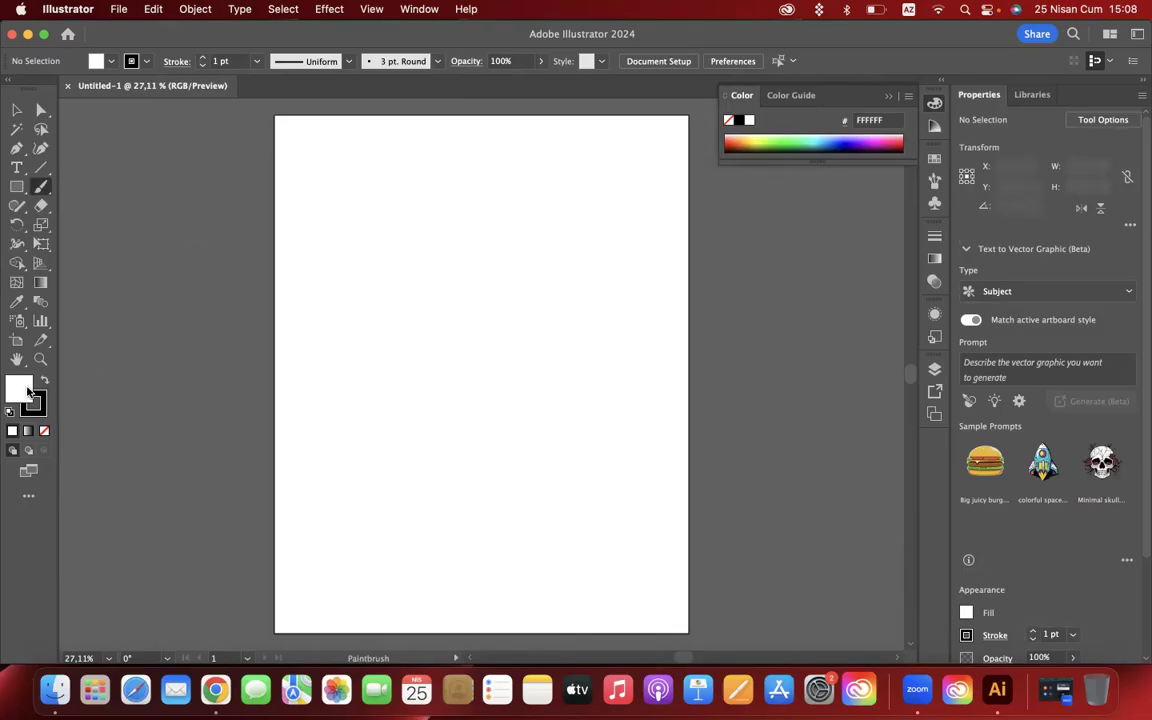
{"action": "left_click", "coordinate": [45, 431]}
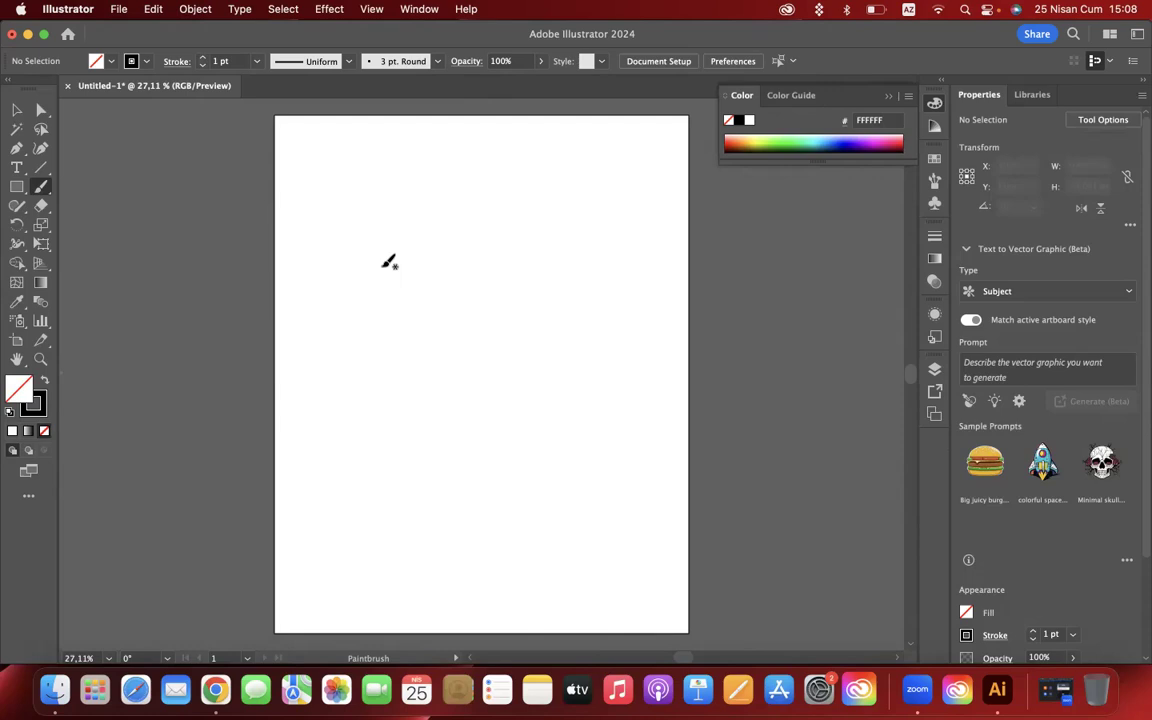
- Paint freehand test strokes on the artboard with the 3 pt. Round brush and undo them
{"action": "mouse_move", "coordinate": [329, 168]}
{"action": "left_mouse_down"}
{"action": "mouse_move", "coordinate": [353, 360]}
{"action": "mouse_move", "coordinate": [416, 410]}
{"action": "mouse_move", "coordinate": [493, 434]}
{"action": "mouse_move", "coordinate": [518, 391]}
{"action": "mouse_move", "coordinate": [534, 286]}
{"action": "mouse_move", "coordinate": [660, 243]}
{"action": "mouse_move", "coordinate": [490, 168]}
{"action": "mouse_move", "coordinate": [442, 226]}
{"action": "left_mouse_up"}
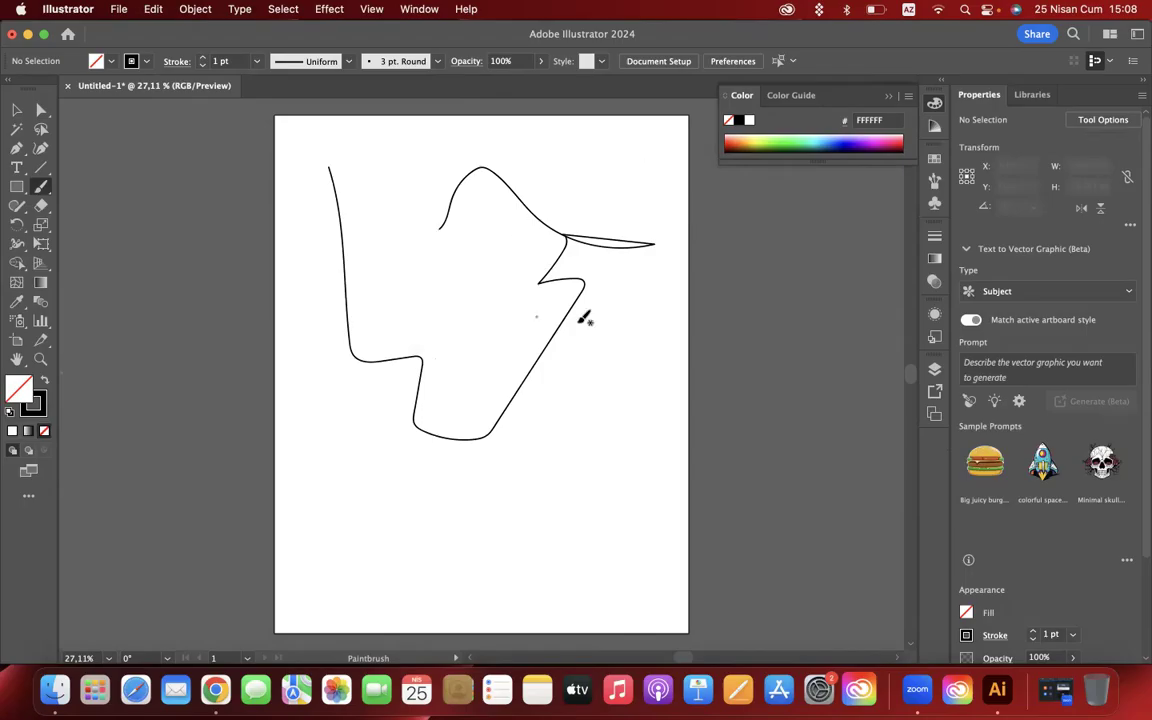
{"action": "scroll", "coordinate": [535, 314], "scroll_direction": "up", "scroll_amount": 5}
{"action": "left_click_drag", "start_coordinate": [367, 221], "coordinate": [358, 235]}
{"action": "mouse_move", "coordinate": [358, 296]}
{"action": "left_mouse_down"}
{"action": "mouse_move", "coordinate": [357, 368]}
{"action": "mouse_move", "coordinate": [435, 440]}
{"action": "mouse_move", "coordinate": [464, 487]}
{"action": "left_mouse_up"}
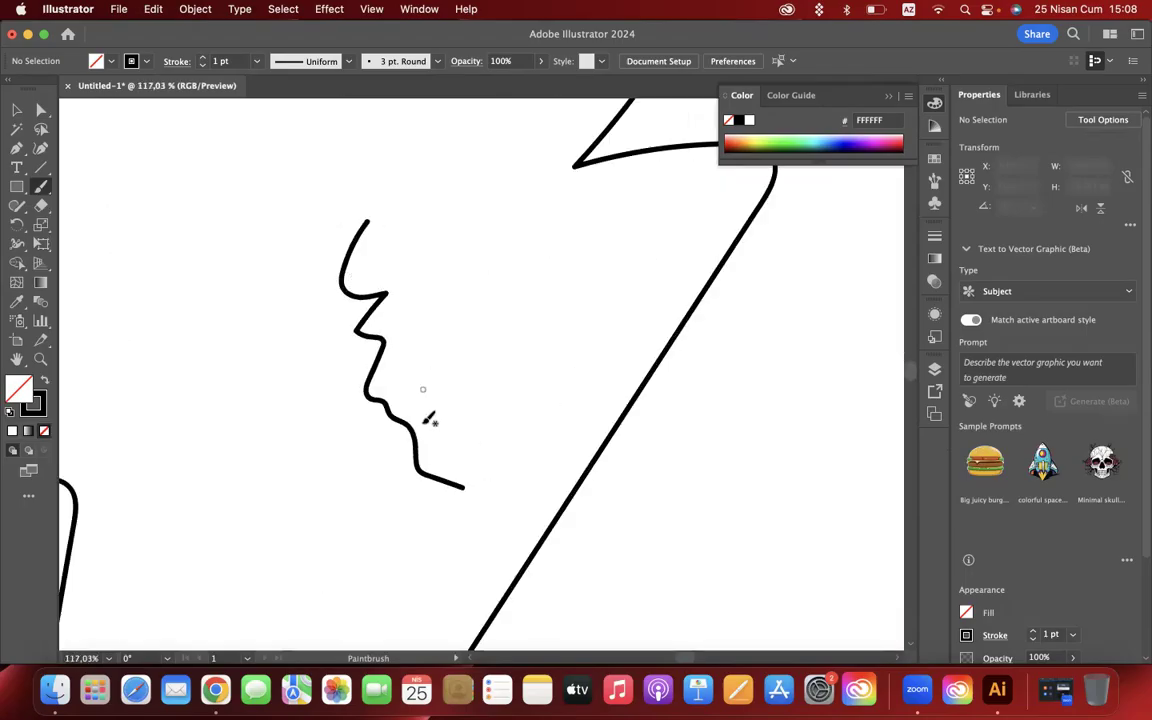
{"action": "scroll", "coordinate": [523, 322], "scroll_direction": "down", "scroll_amount": 5}
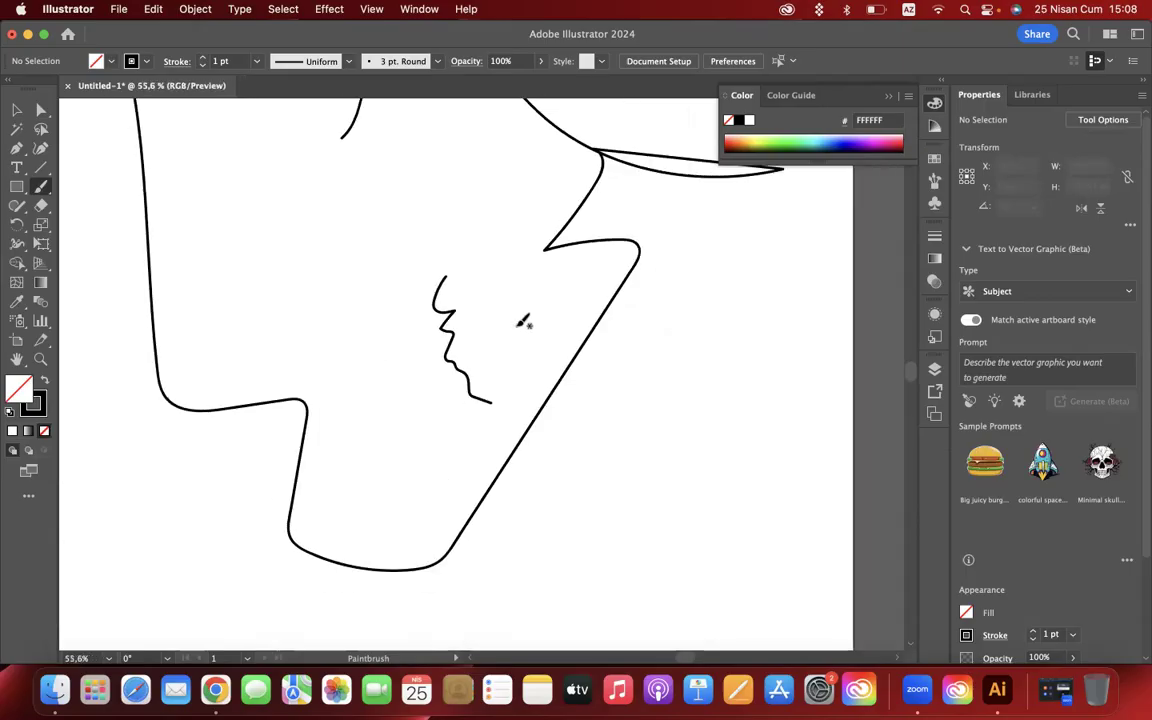
{"action": "key", "text": "super+z"}
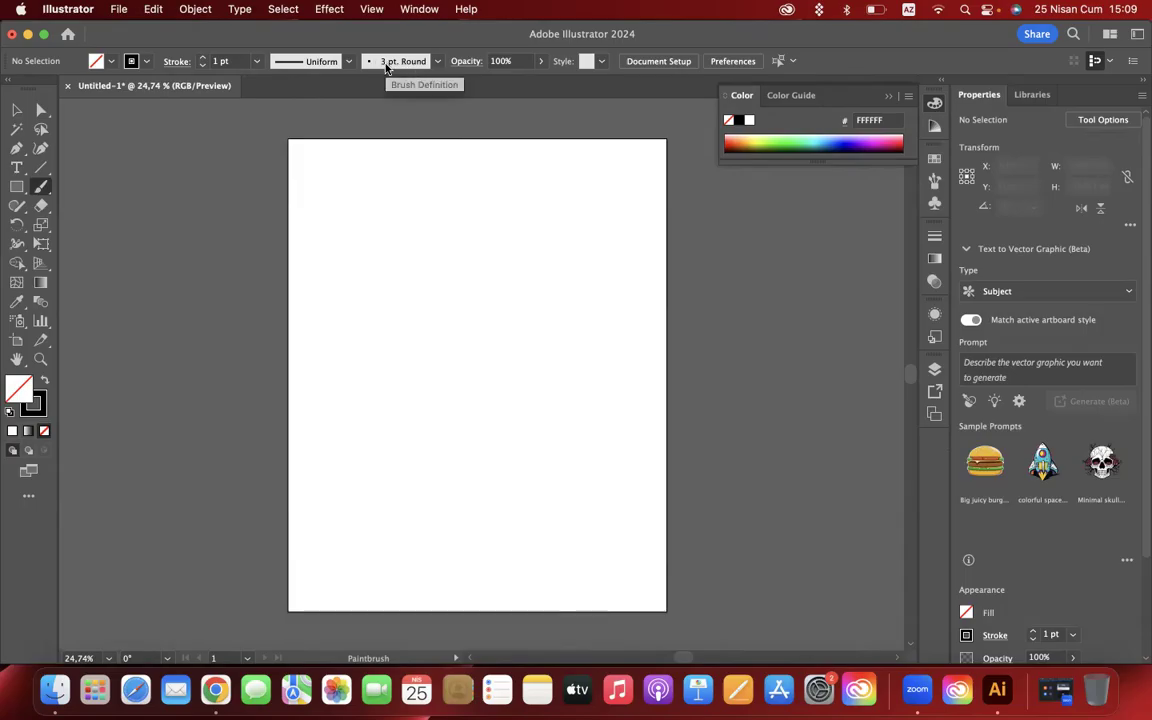
- Browse the available brush definitions and choose the Touch Calligraphic brush
{"action": "left_click", "coordinate": [438, 63]}
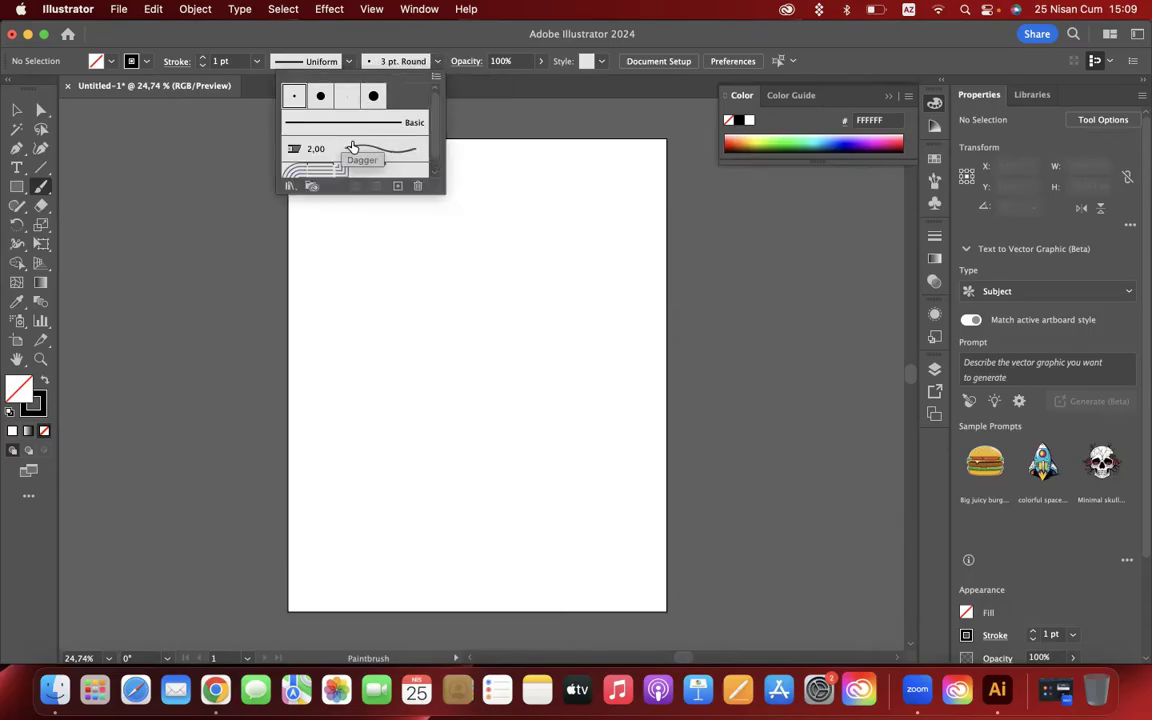
{"action": "left_click", "coordinate": [437, 62]}
{"action": "left_click", "coordinate": [437, 62]}
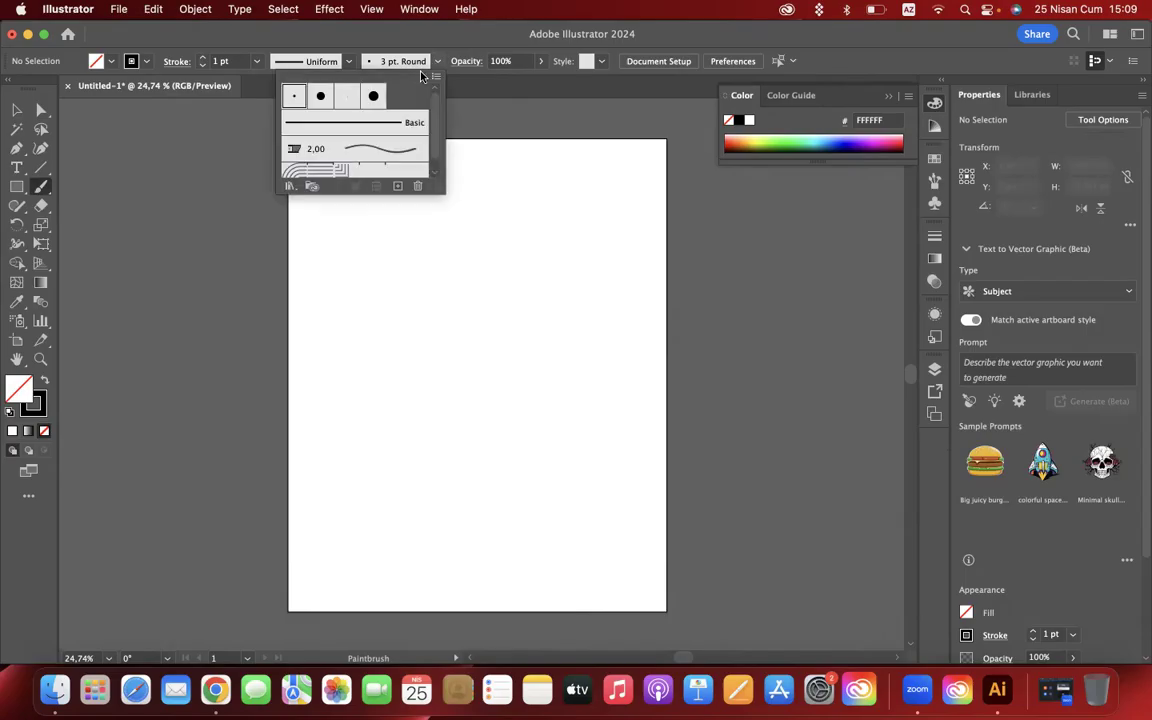
{"action": "scroll", "coordinate": [377, 136], "scroll_direction": "down", "scroll_amount": 1}
{"action": "scroll", "coordinate": [377, 136], "scroll_direction": "up", "scroll_amount": 1}
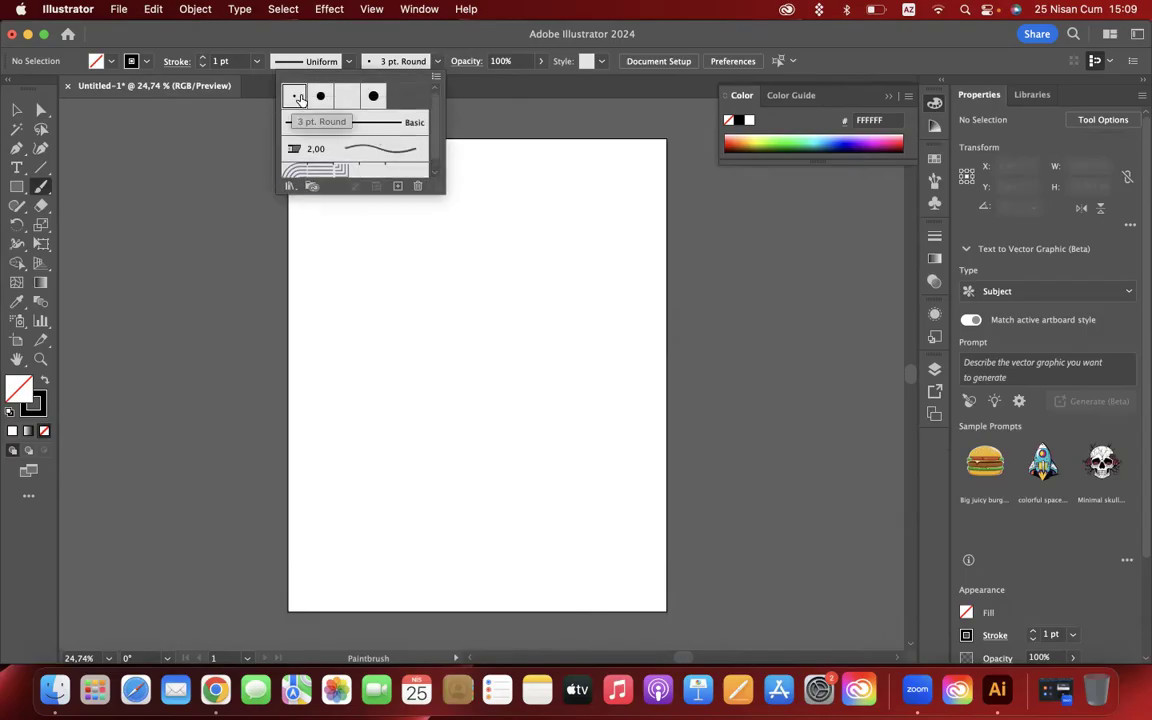
{"action": "left_click", "coordinate": [346, 97]}
{"action": "left_click", "coordinate": [374, 98]}
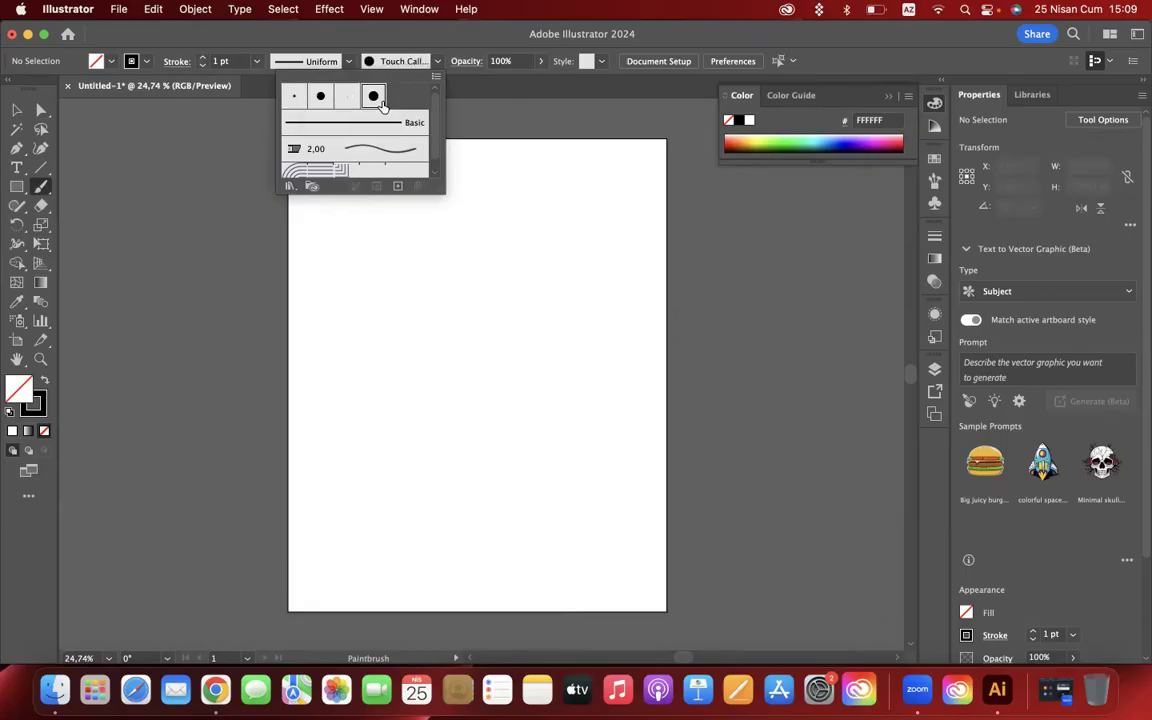
{"action": "scroll", "coordinate": [353, 157], "scroll_direction": "down", "scroll_amount": 1}
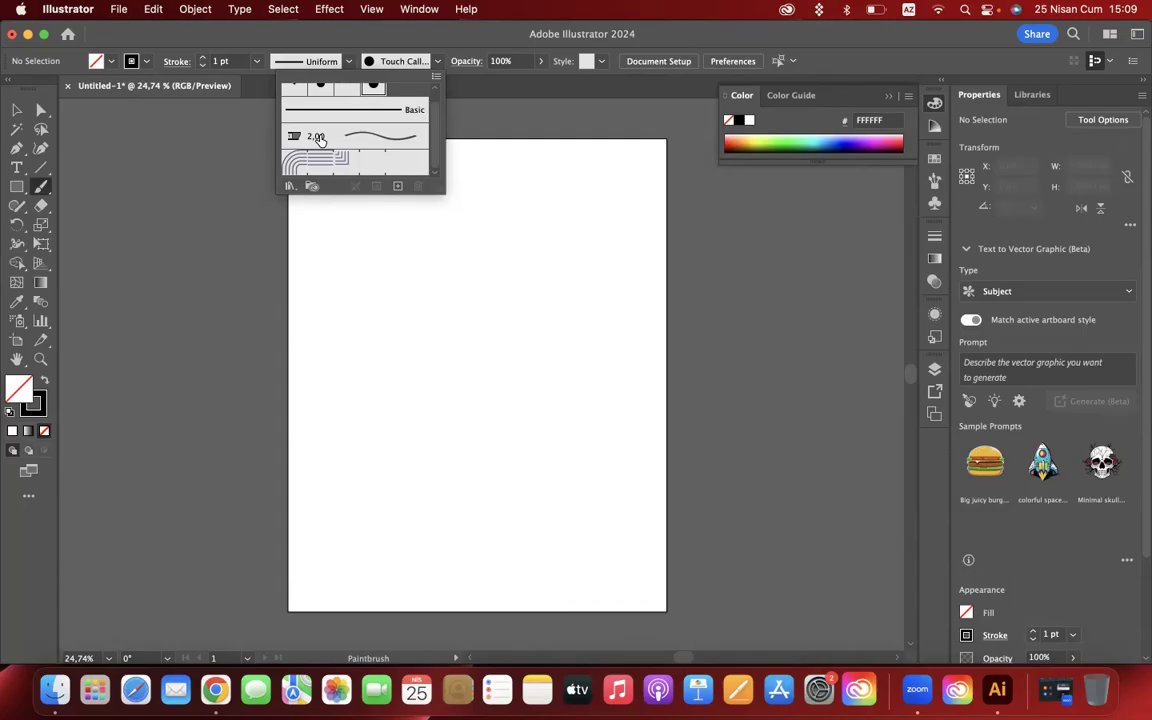
- Edit the Dagger bristle brush, naming it sdjsjddsjdj and changing its shape to Round Fan
{"action": "double_click", "coordinate": [319, 140]}
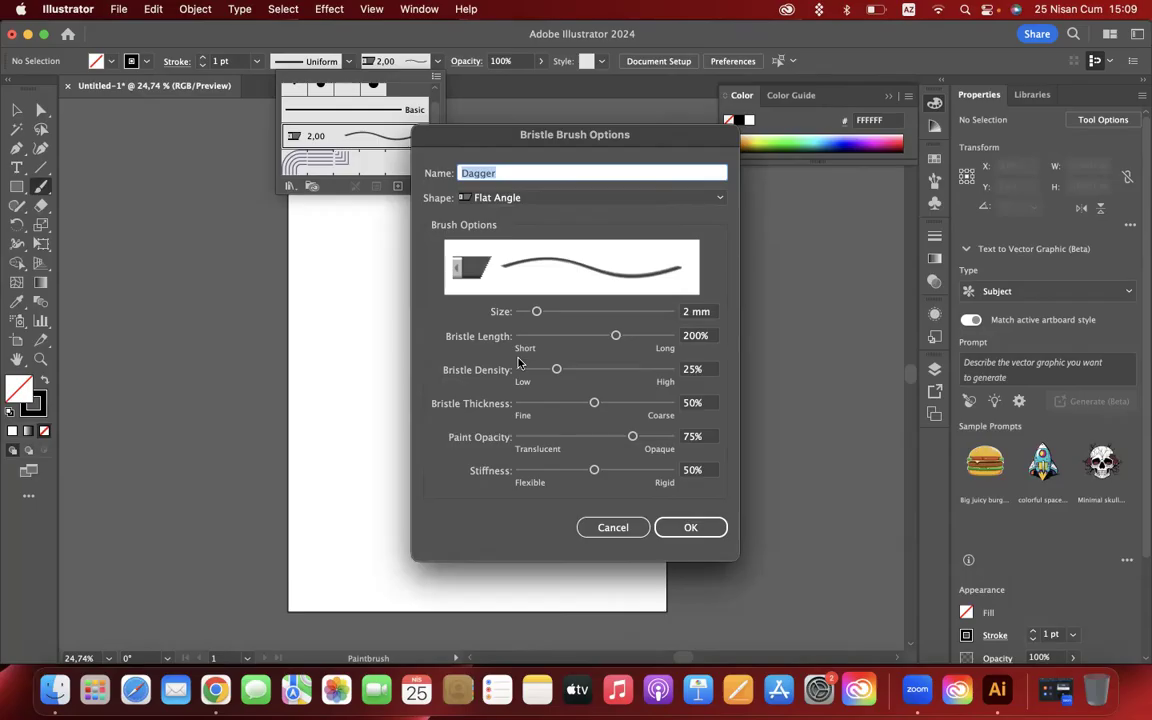
{"action": "type", "text": "sdjsjddsdj"}
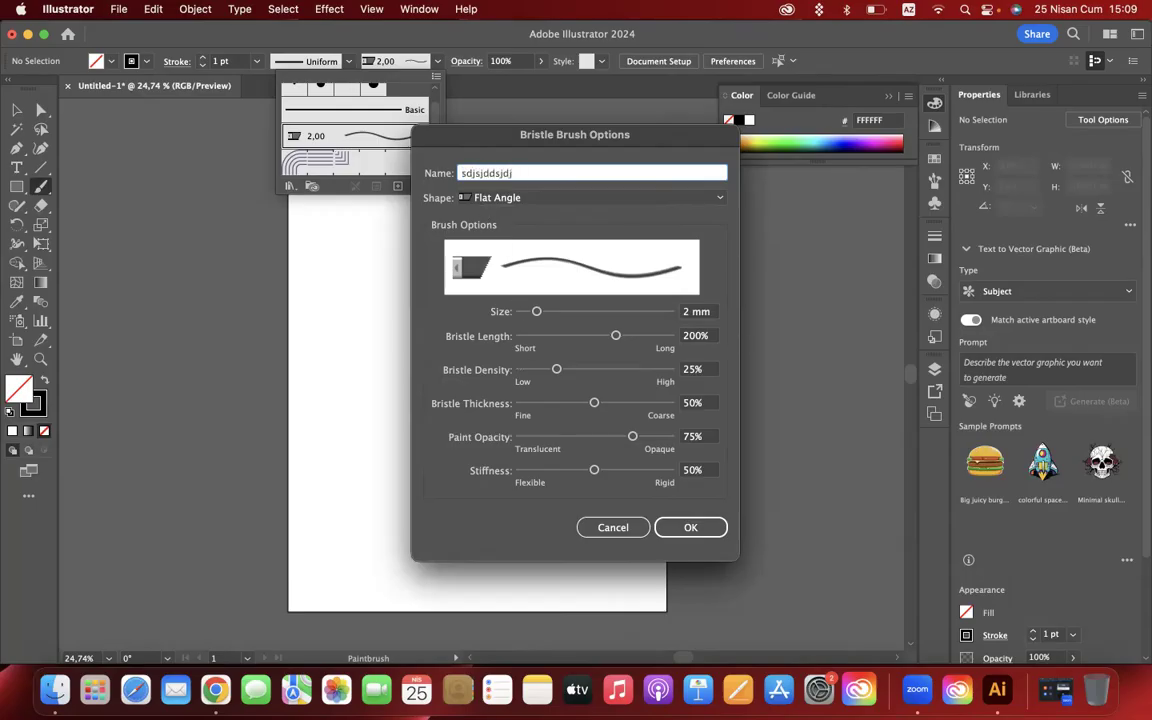
{"action": "left_click", "coordinate": [497, 197]}
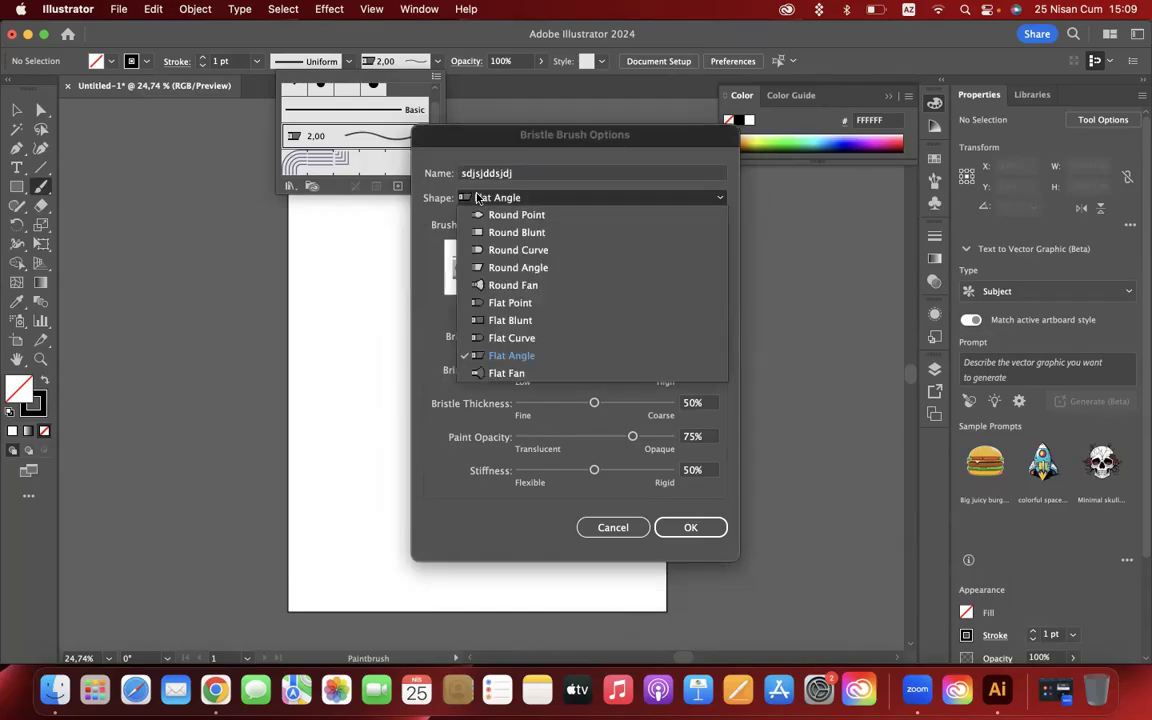
{"action": "left_click", "coordinate": [505, 285]}
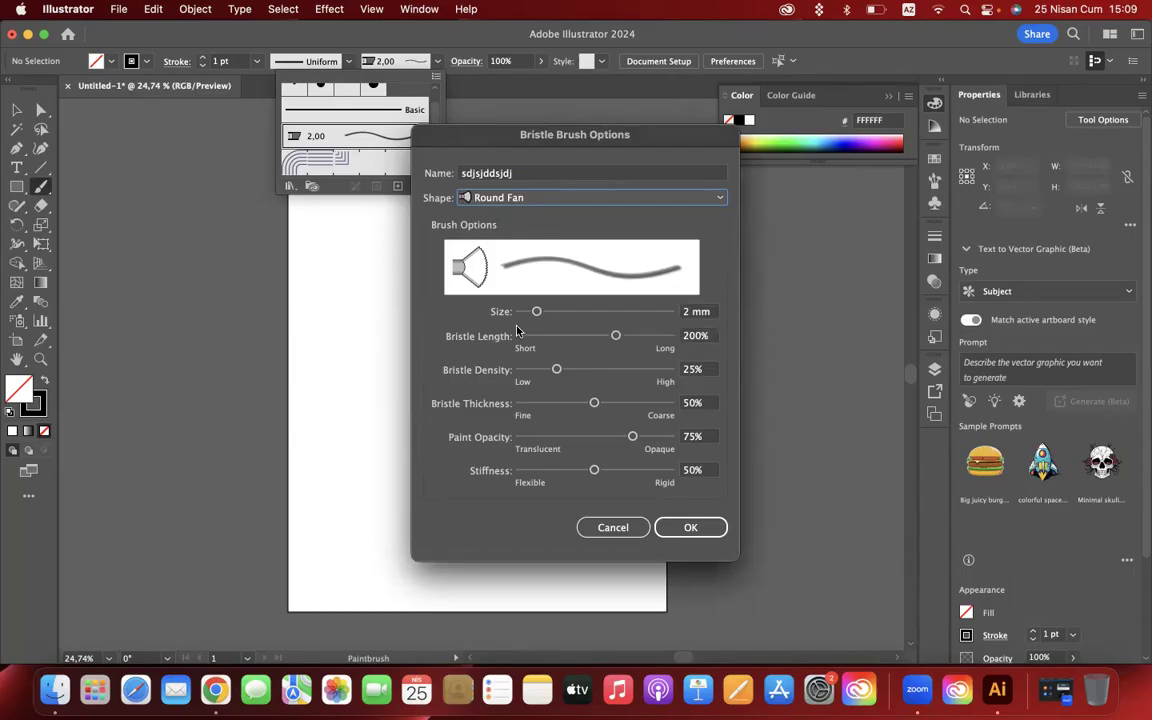
- Set the bristle brush's size to 7,66 mm and bristle length to 215%, and try a bristle density of 95%
{"action": "left_click_drag", "start_coordinate": [537, 311], "coordinate": [631, 310]}
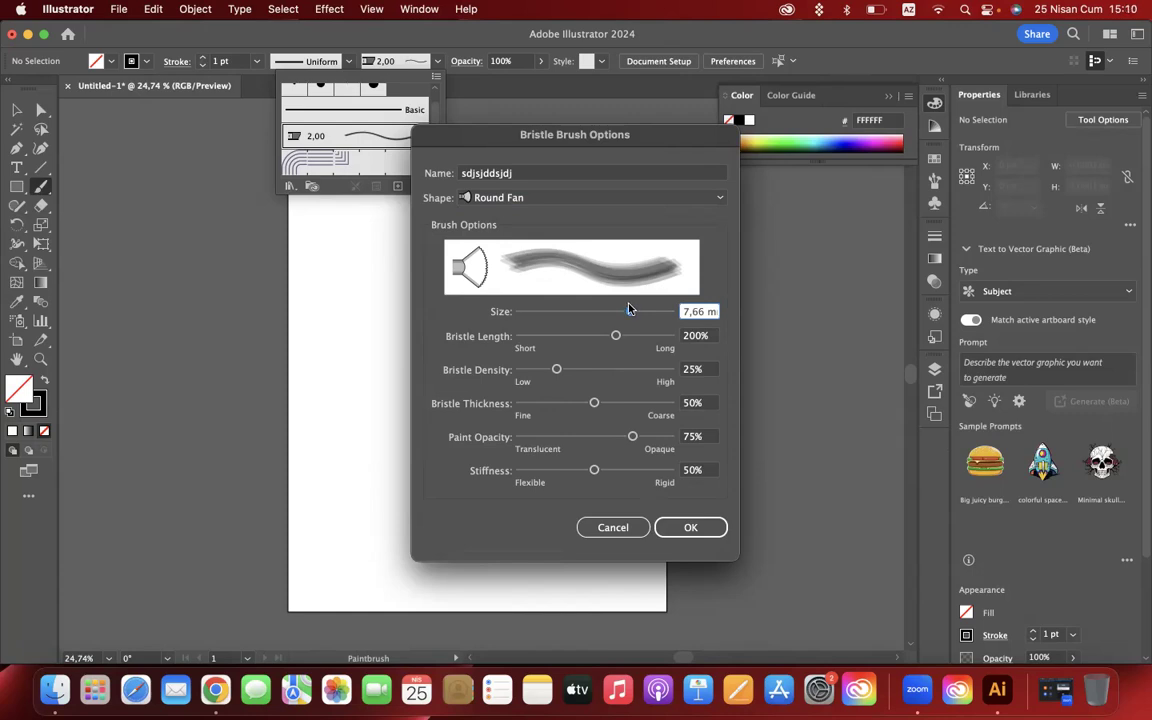
{"action": "mouse_move", "coordinate": [615, 335]}
{"action": "left_mouse_down"}
{"action": "mouse_move", "coordinate": [529, 340]}
{"action": "mouse_move", "coordinate": [648, 336]}
{"action": "left_mouse_up"}
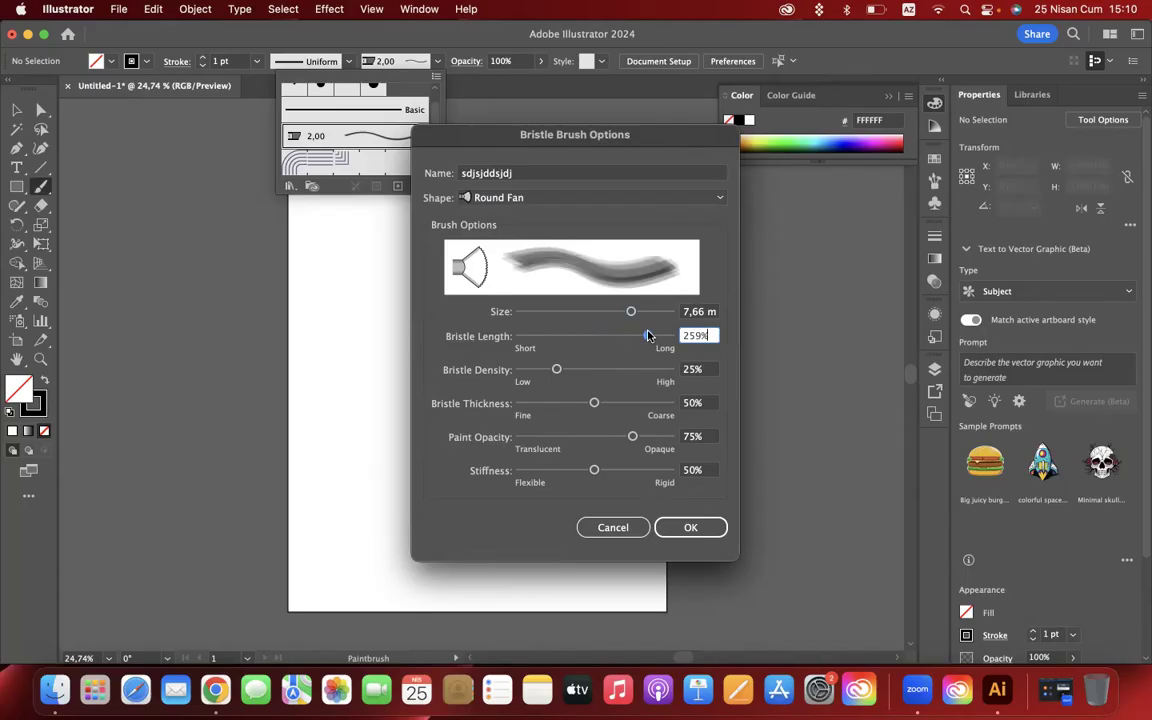
{"action": "left_click_drag", "start_coordinate": [648, 336], "coordinate": [535, 336]}
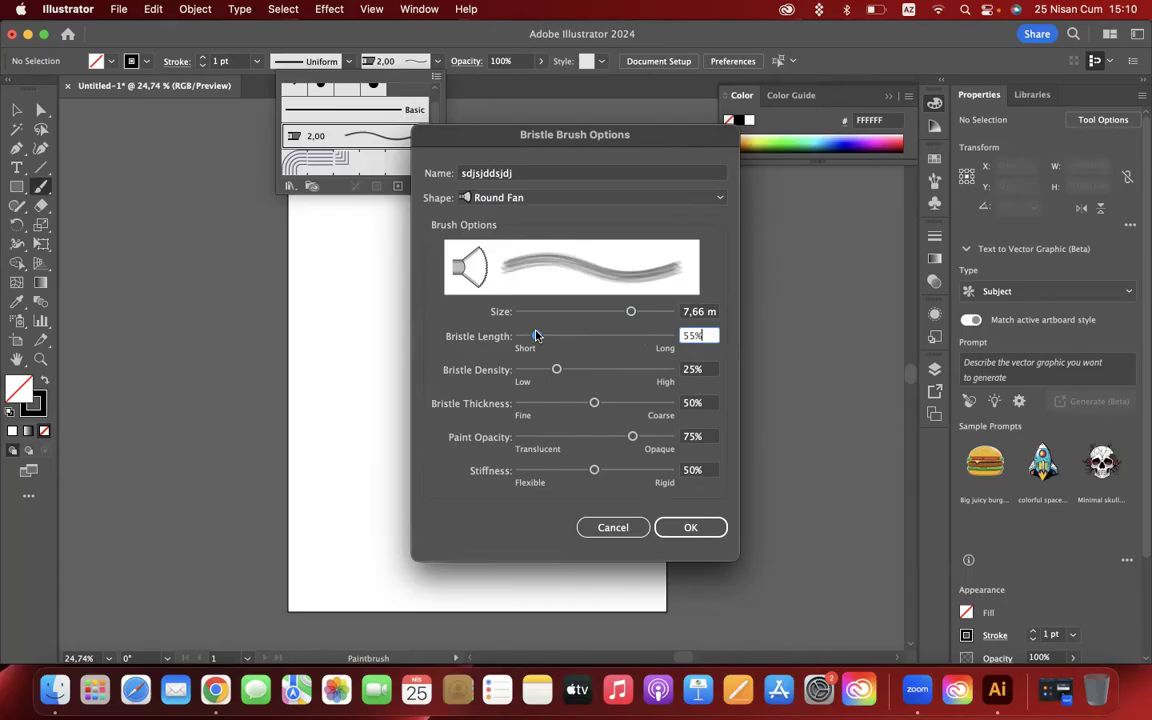
{"action": "left_click_drag", "start_coordinate": [556, 369], "coordinate": [597, 368]}
{"action": "mouse_move", "coordinate": [539, 336]}
{"action": "left_mouse_down"}
{"action": "mouse_move", "coordinate": [624, 338]}
{"action": "mouse_move", "coordinate": [661, 372]}
{"action": "left_mouse_up"}
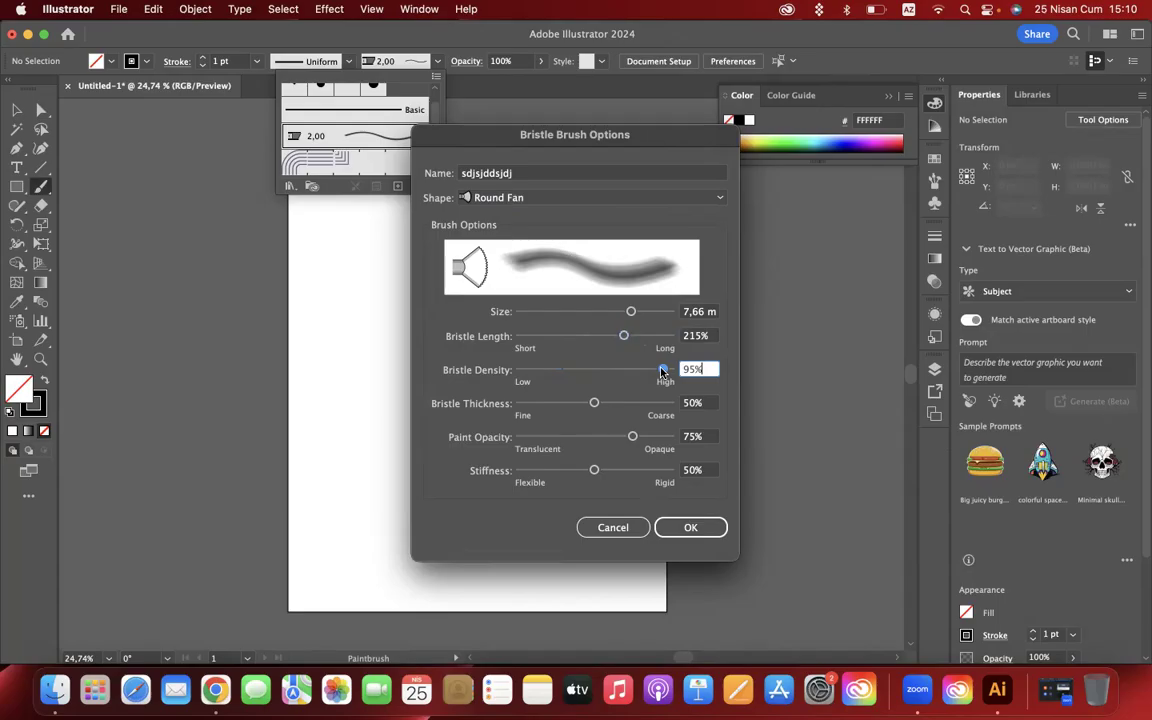
- Compare high and low bristle densities, setting 9%, and raise the bristle thickness to 97%
{"action": "left_click_drag", "start_coordinate": [660, 370], "coordinate": [530, 370]}
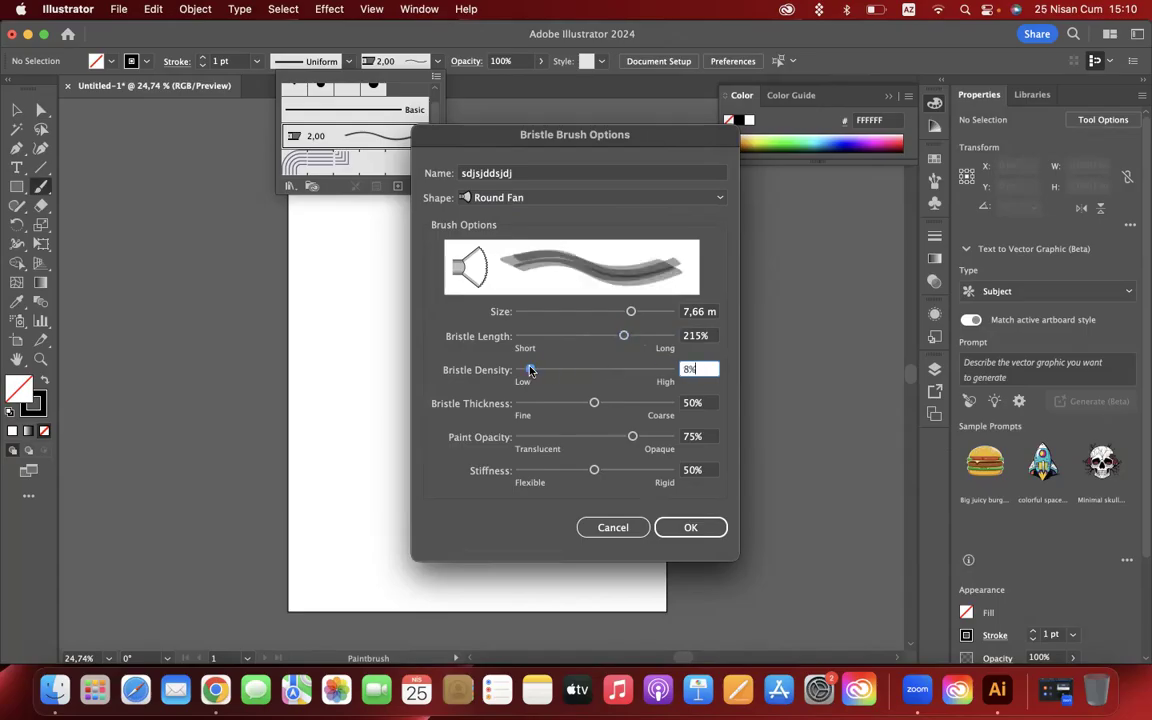
{"action": "mouse_move", "coordinate": [530, 370]}
{"action": "left_mouse_down"}
{"action": "mouse_move", "coordinate": [648, 370]}
{"action": "mouse_move", "coordinate": [566, 374]}
{"action": "mouse_move", "coordinate": [635, 404]}
{"action": "left_mouse_up"}
{"action": "left_click_drag", "start_coordinate": [566, 370], "coordinate": [628, 409]}
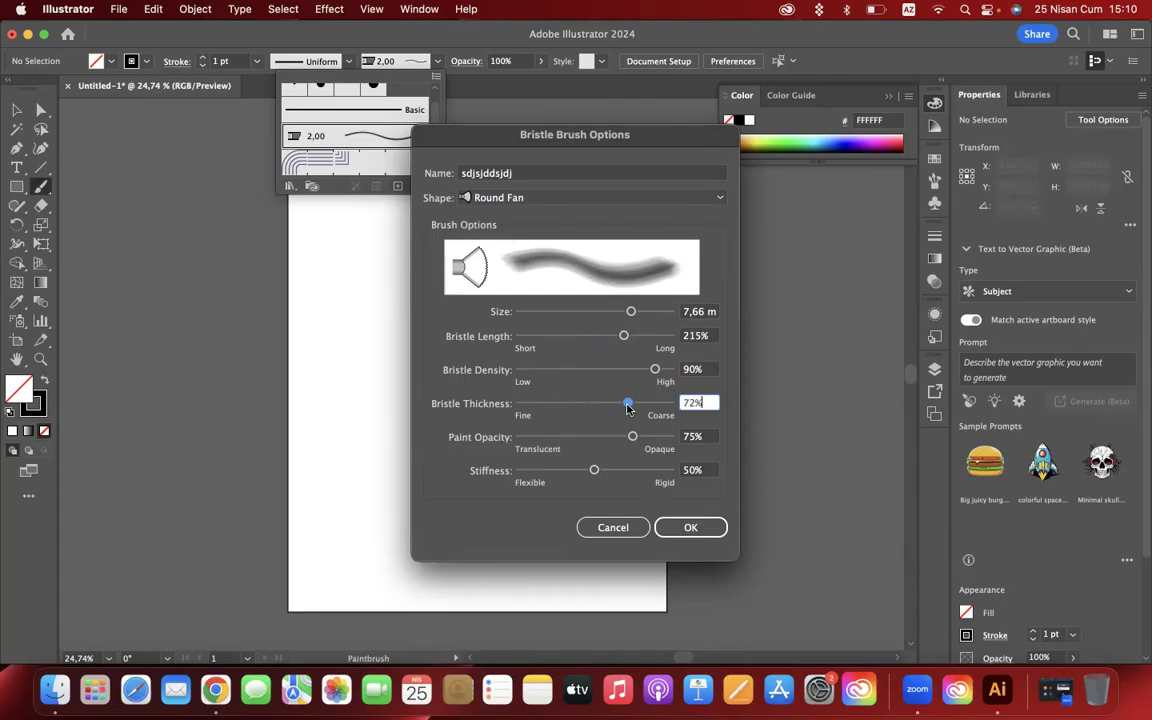
{"action": "left_click_drag", "start_coordinate": [655, 369], "coordinate": [531, 369]}
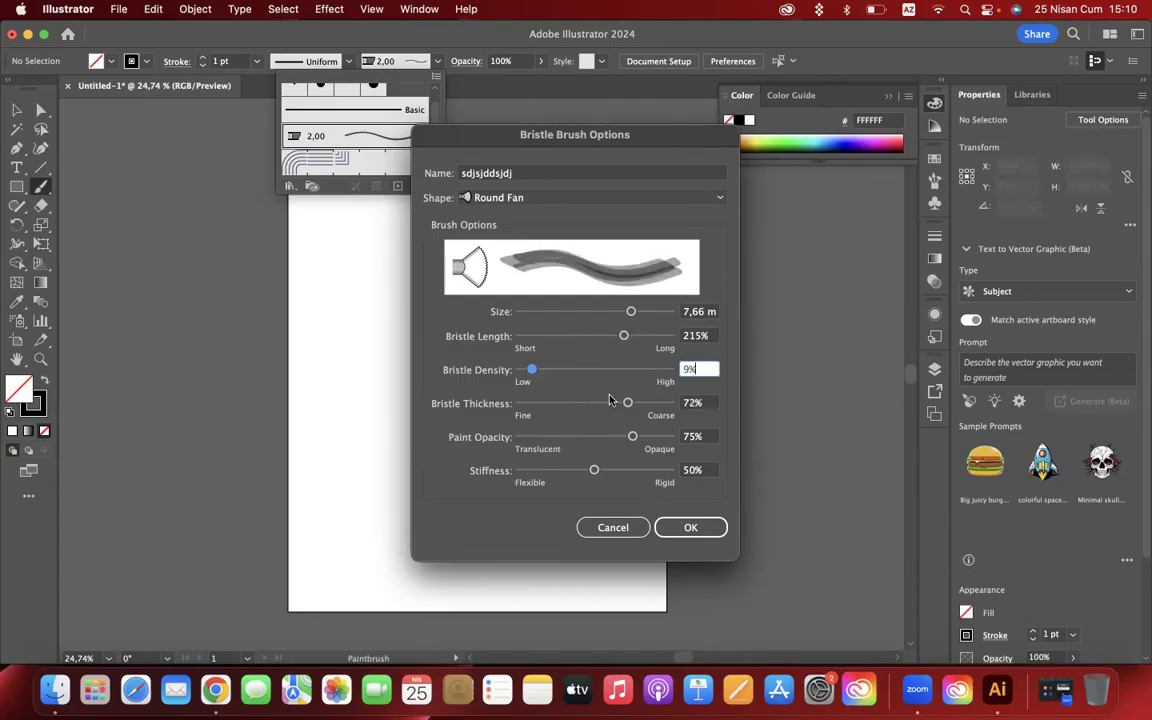
{"action": "mouse_move", "coordinate": [627, 402]}
{"action": "left_mouse_down"}
{"action": "mouse_move", "coordinate": [560, 402]}
{"action": "mouse_move", "coordinate": [651, 400]}
{"action": "left_mouse_up"}
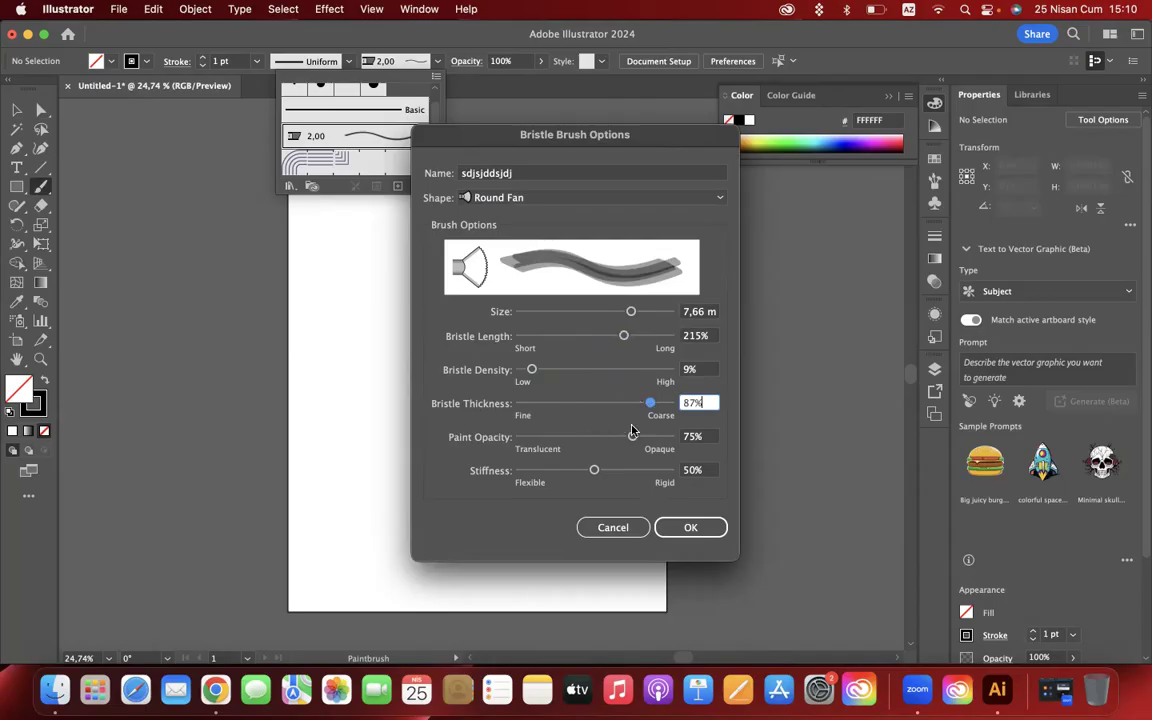
{"action": "mouse_move", "coordinate": [650, 402]}
{"action": "left_mouse_down"}
{"action": "mouse_move", "coordinate": [529, 403]}
{"action": "mouse_move", "coordinate": [662, 402]}
{"action": "left_mouse_up"}
- Set the paint opacity to 81% and stiffness to 82%, increase the bristle density, and apply the brush options
{"action": "mouse_move", "coordinate": [632, 437]}
{"action": "left_mouse_down"}
{"action": "mouse_move", "coordinate": [527, 437]}
{"action": "mouse_move", "coordinate": [546, 439]}
{"action": "left_mouse_up"}
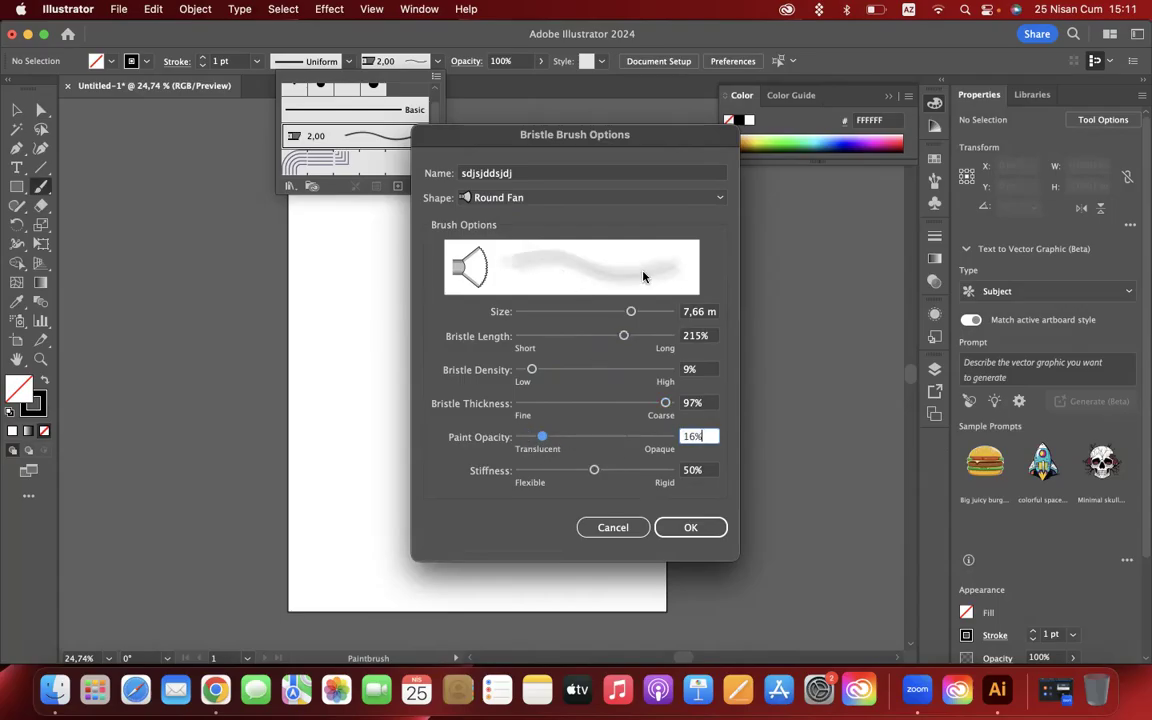
{"action": "left_click_drag", "start_coordinate": [542, 437], "coordinate": [645, 439]}
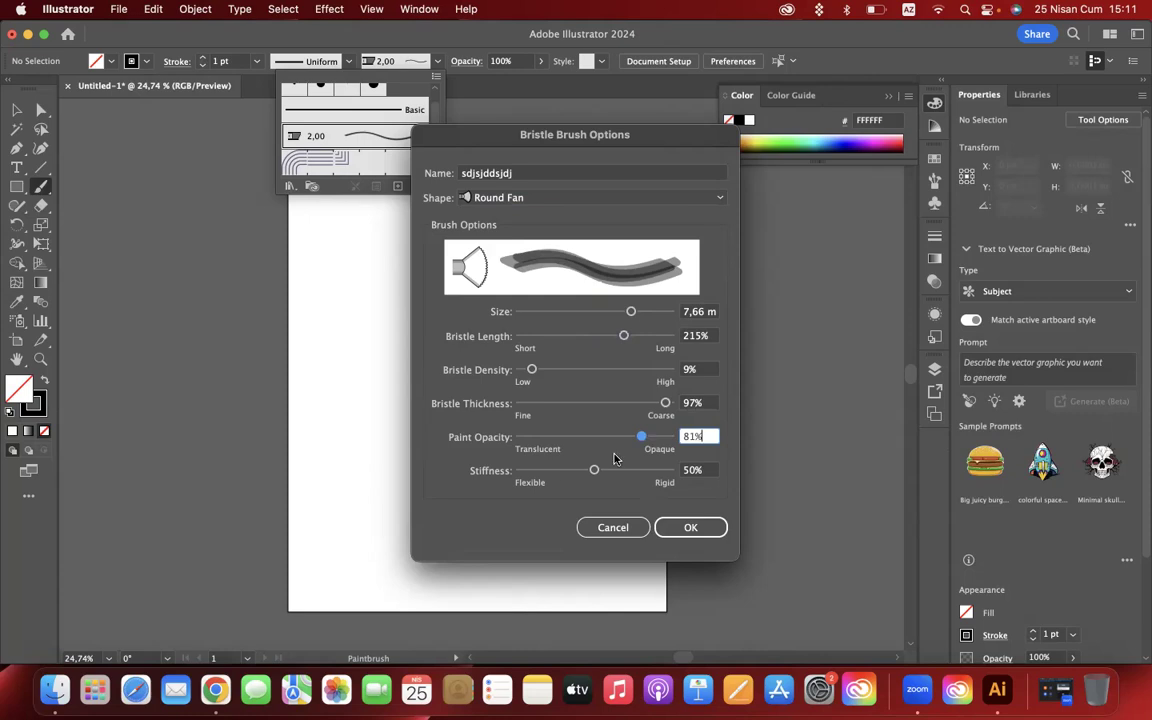
{"action": "mouse_move", "coordinate": [594, 470]}
{"action": "left_mouse_down"}
{"action": "mouse_move", "coordinate": [533, 470]}
{"action": "mouse_move", "coordinate": [643, 471]}
{"action": "left_mouse_up"}
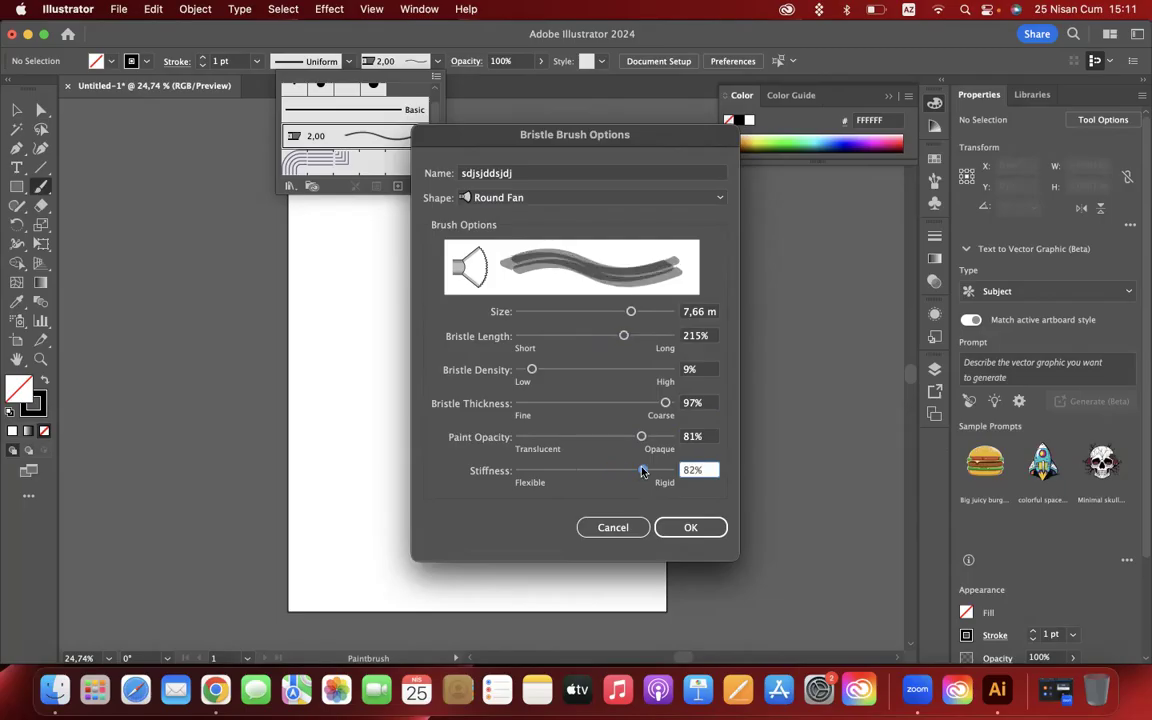
{"action": "left_click_drag", "start_coordinate": [531, 369], "coordinate": [614, 374]}
{"action": "left_click", "coordinate": [692, 527]}
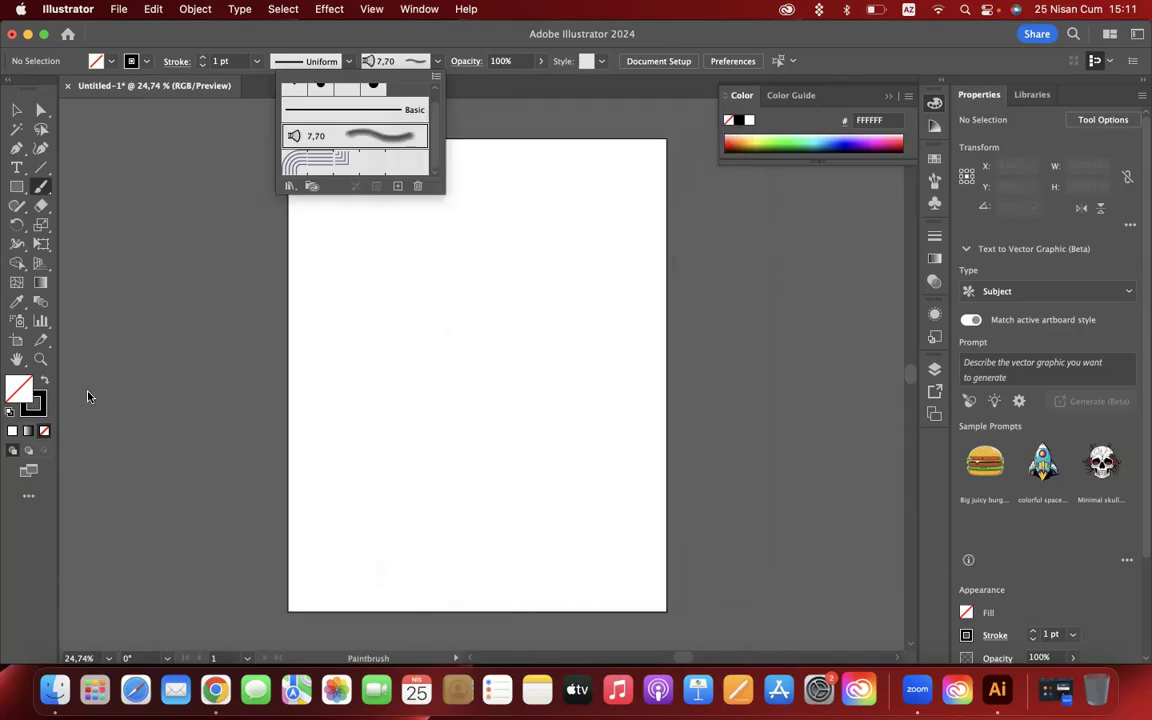
- Paint a looping freehand stroke about 979 px wide and 1032 px high with the customized bristle brush and select it
{"action": "left_click", "coordinate": [346, 248]}
{"action": "mouse_move", "coordinate": [333, 214]}
{"action": "left_mouse_down"}
{"action": "mouse_move", "coordinate": [387, 294]}
{"action": "mouse_move", "coordinate": [384, 372]}
{"action": "mouse_move", "coordinate": [501, 396]}
{"action": "mouse_move", "coordinate": [553, 313]}
{"action": "mouse_move", "coordinate": [495, 234]}
{"action": "mouse_move", "coordinate": [462, 229]}
{"action": "mouse_move", "coordinate": [485, 278]}
{"action": "mouse_move", "coordinate": [558, 321]}
{"action": "mouse_move", "coordinate": [574, 390]}
{"action": "mouse_move", "coordinate": [521, 459]}
{"action": "mouse_move", "coordinate": [422, 529]}
{"action": "mouse_move", "coordinate": [229, 575]}
{"action": "left_mouse_up"}
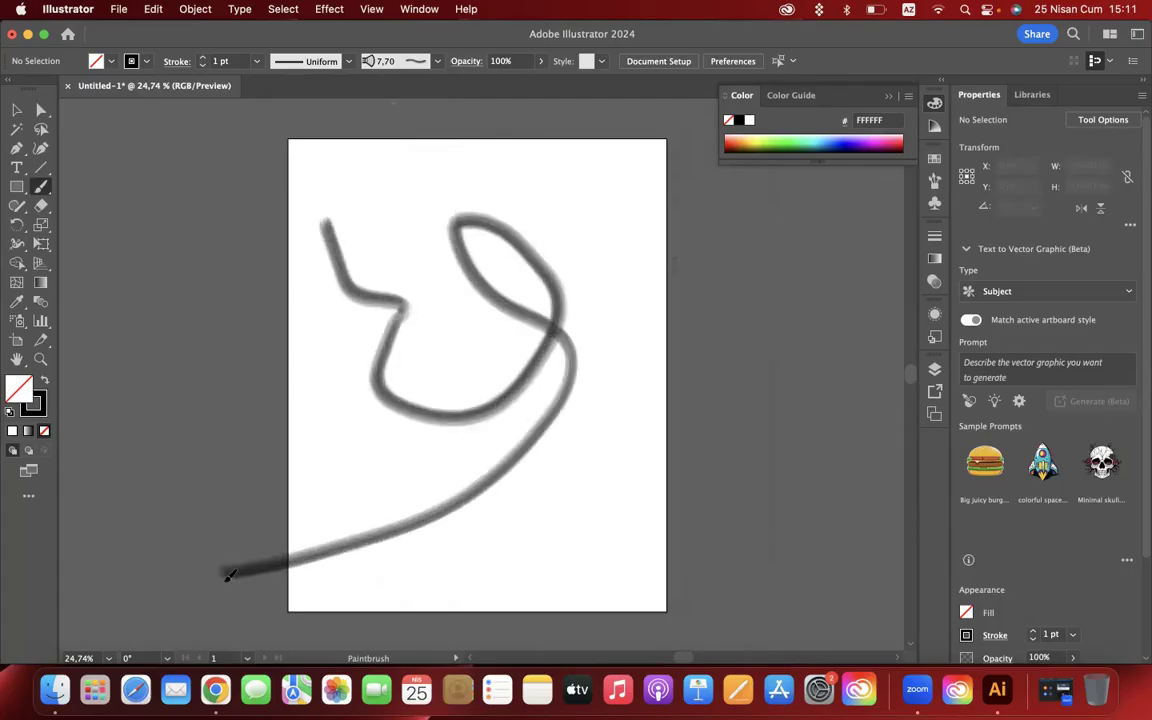
{"action": "key", "text": "v"}
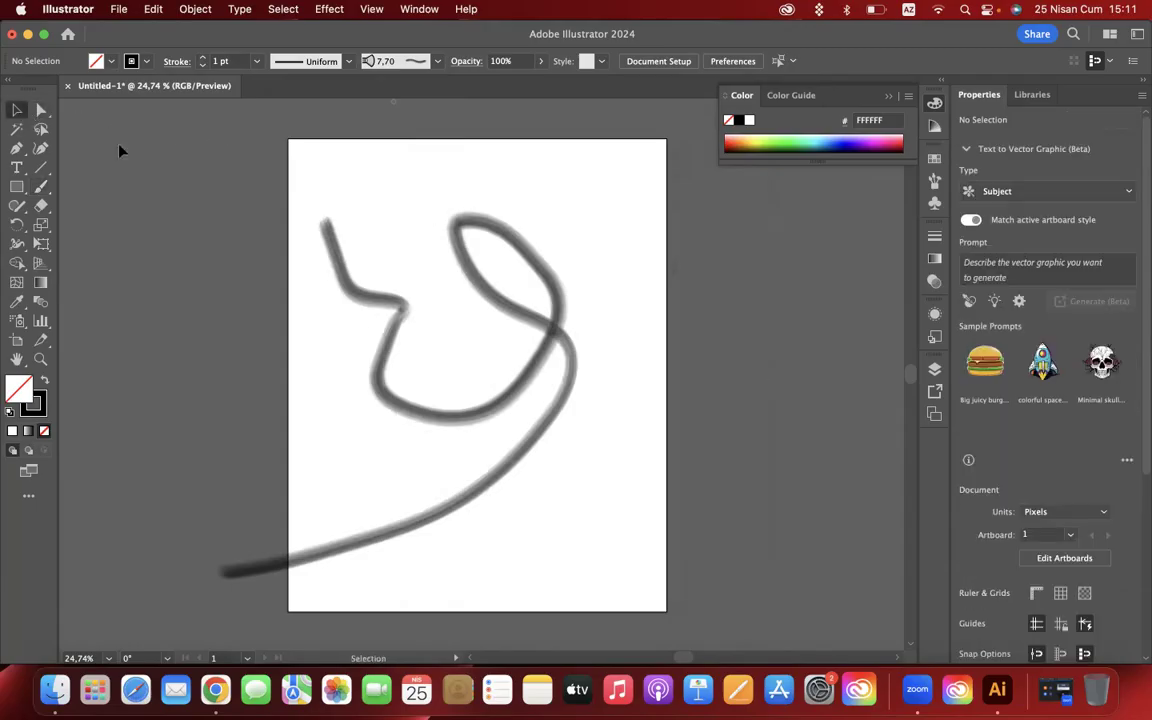
{"action": "left_click", "coordinate": [396, 313]}
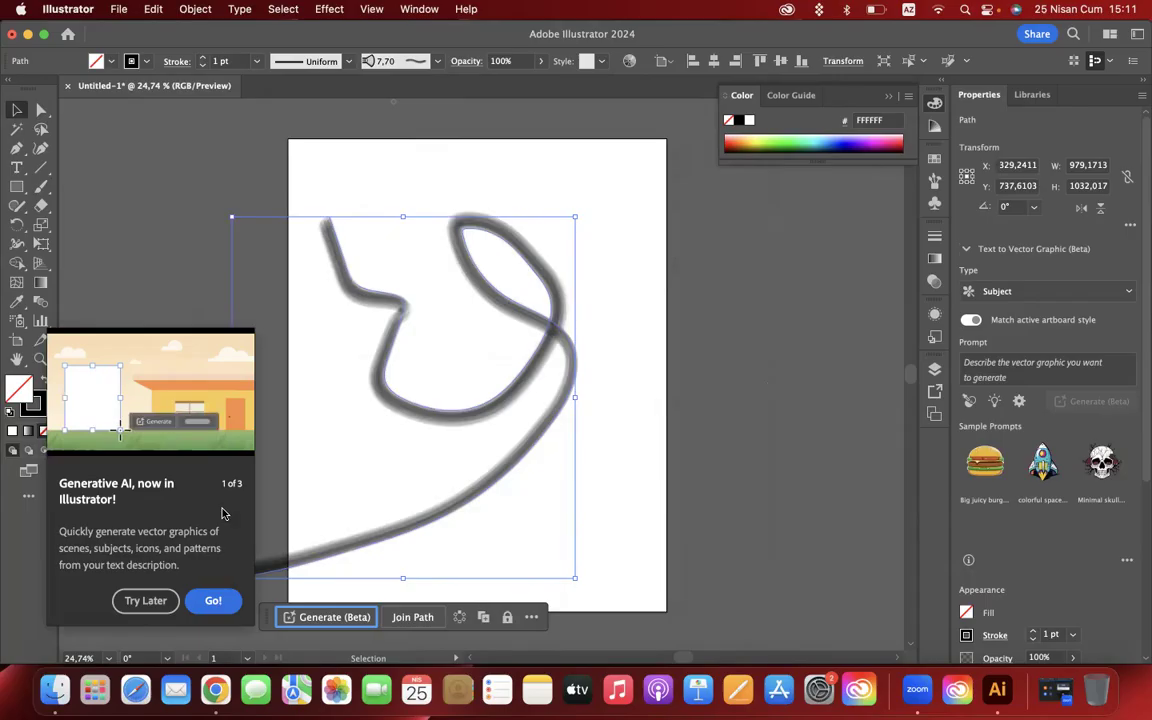
{"action": "left_click", "coordinate": [145, 601]}
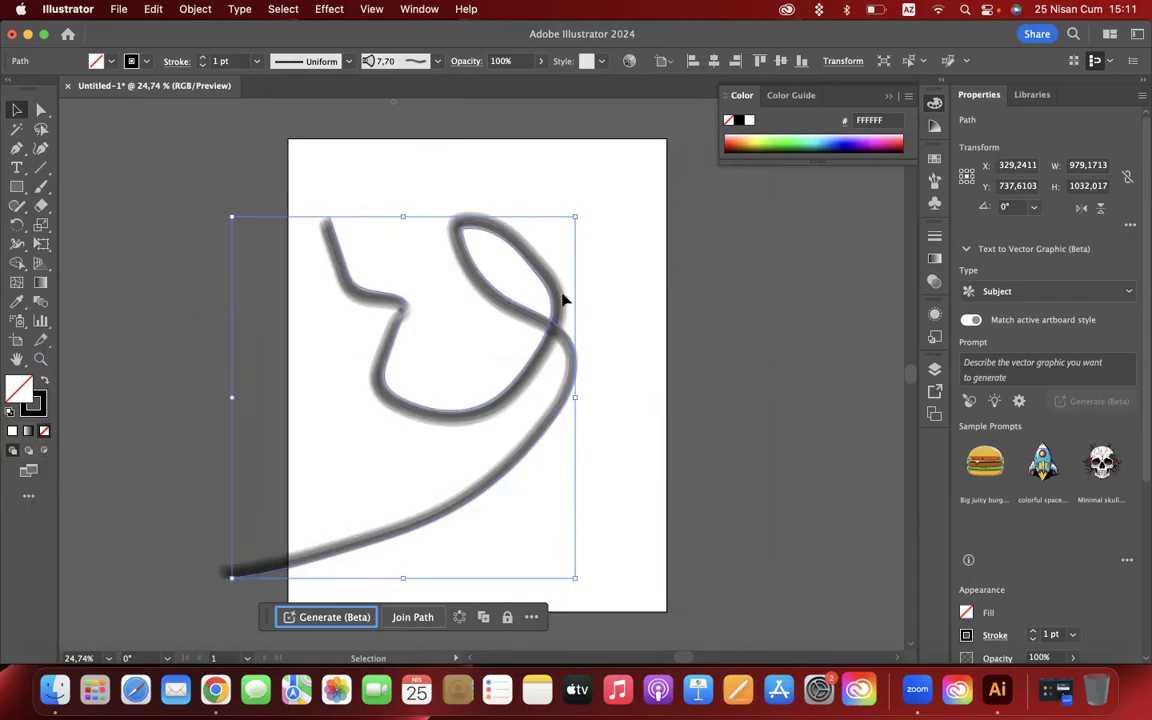
- Set the selected brush stroke's colour to magenta E017CD and its stroke weight to 12 pt
{"action": "double_click", "coordinate": [37, 406]}
{"action": "left_click", "coordinate": [790, 358]}
{"action": "left_click", "coordinate": [760, 352]}
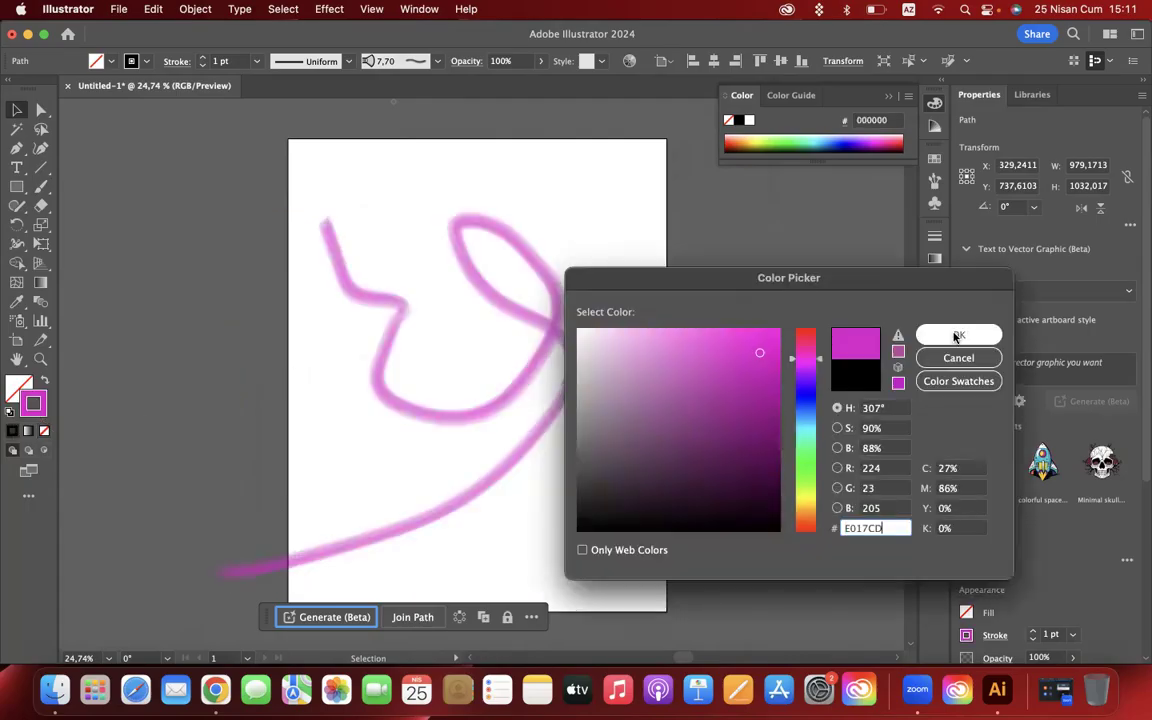
{"action": "left_click", "coordinate": [958, 335]}
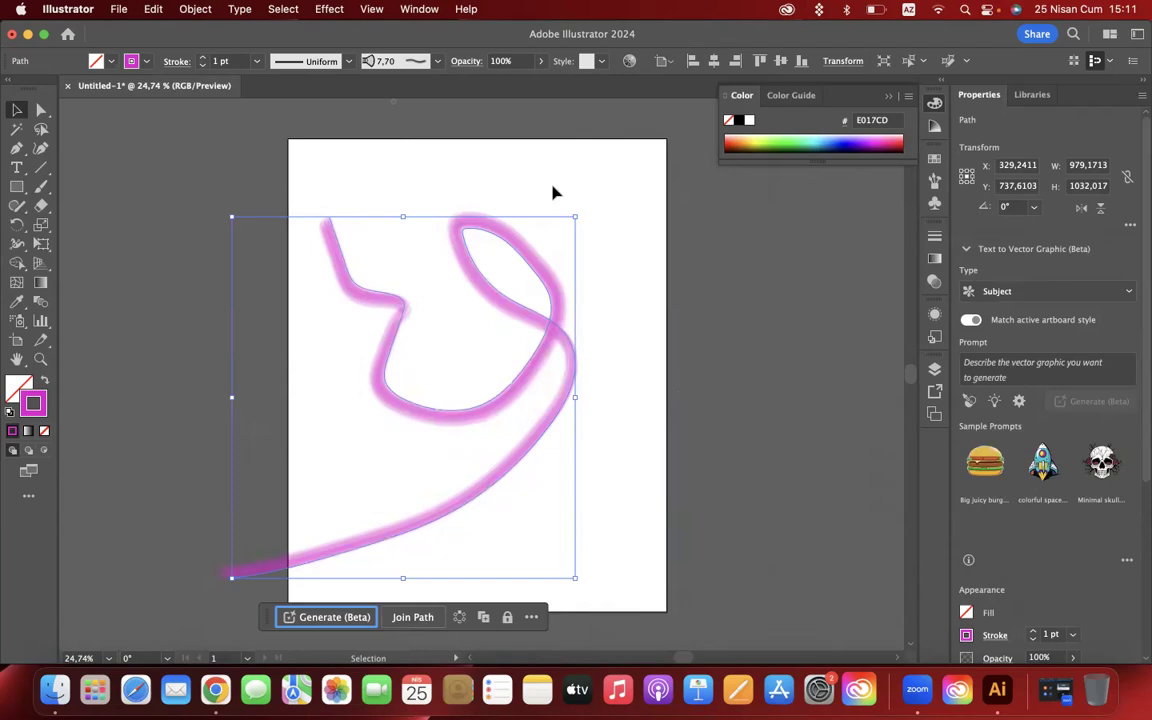
{"action": "left_click", "coordinate": [202, 59]}
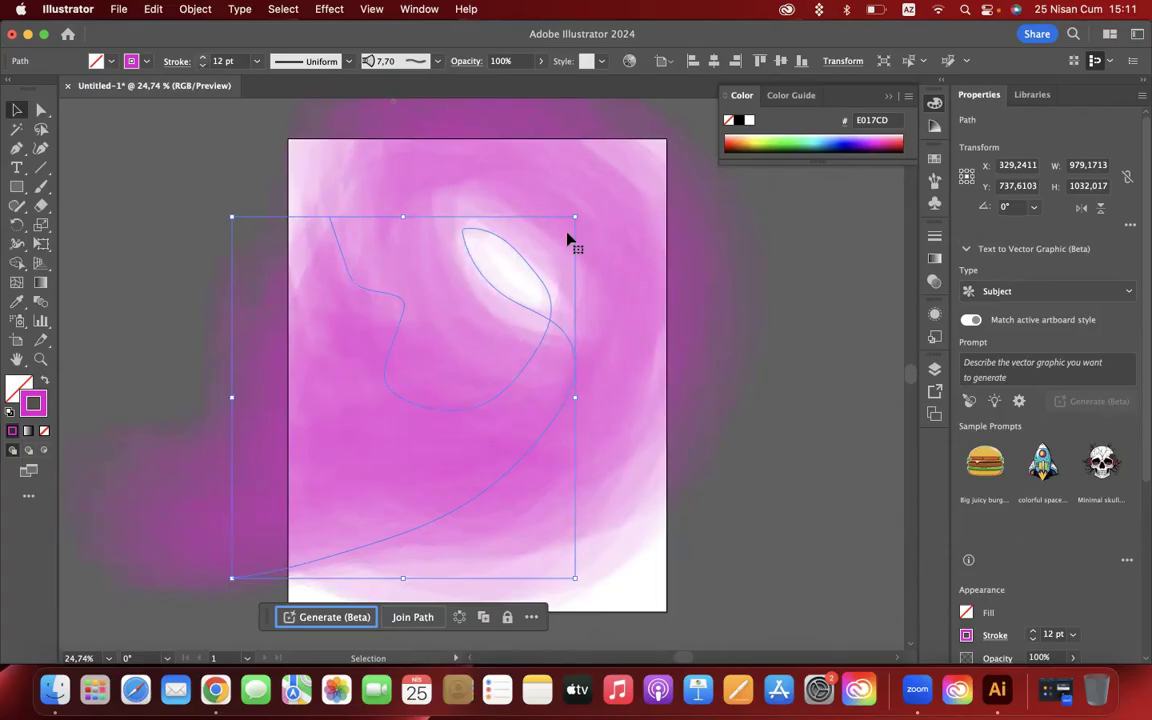
- Turn on Trim View to hide the paint beyond the artboard, and deselect the stroke
{"action": "left_click", "coordinate": [370, 10]}
{"action": "left_click", "coordinate": [365, 108]}
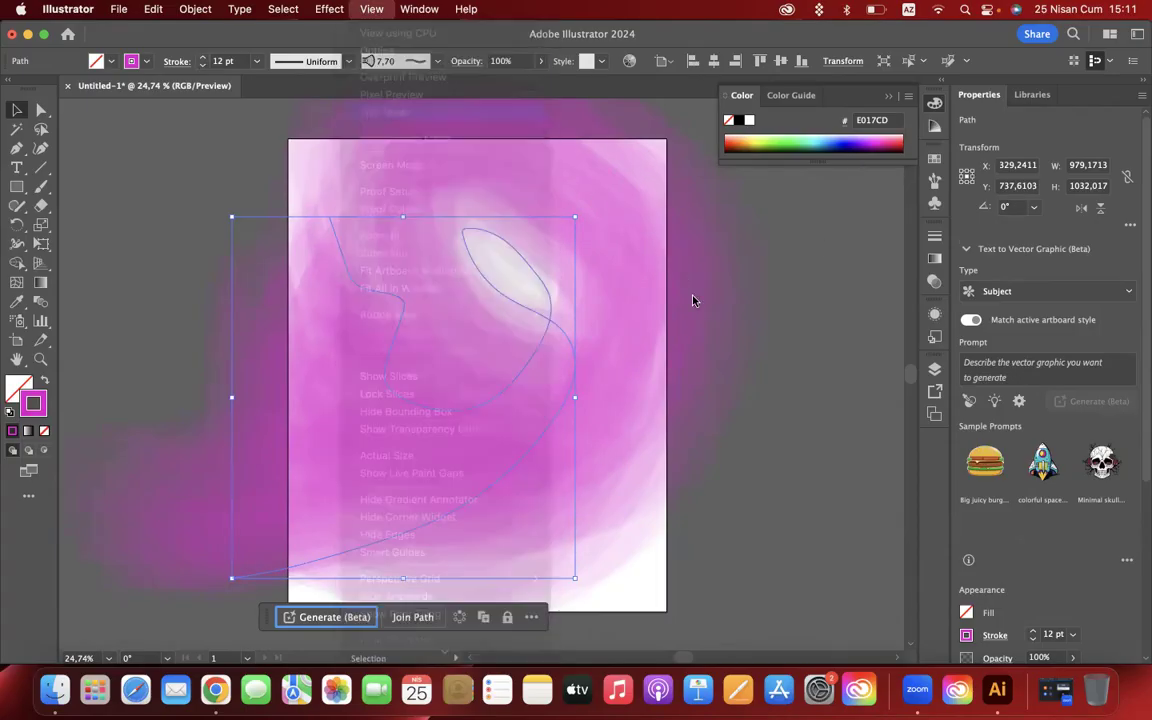
{"action": "left_click", "coordinate": [741, 304]}
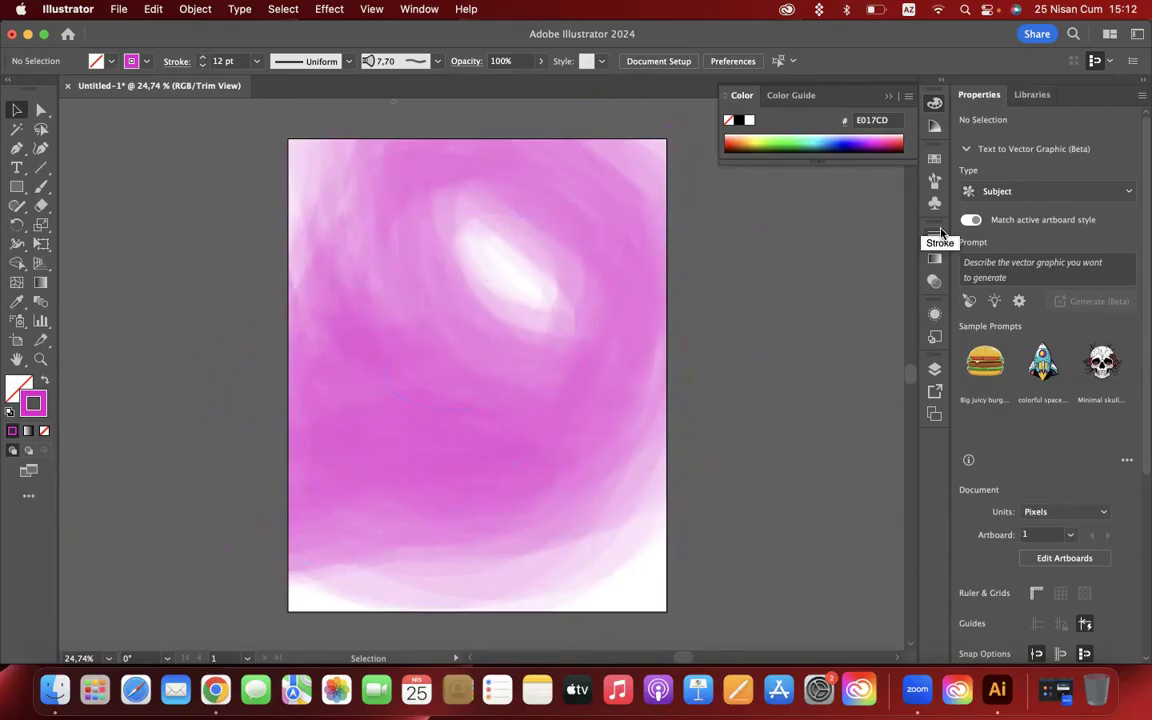
- Reduce the magenta brush stroke's opacity to 42% and deselect it
{"action": "left_click", "coordinate": [557, 404]}
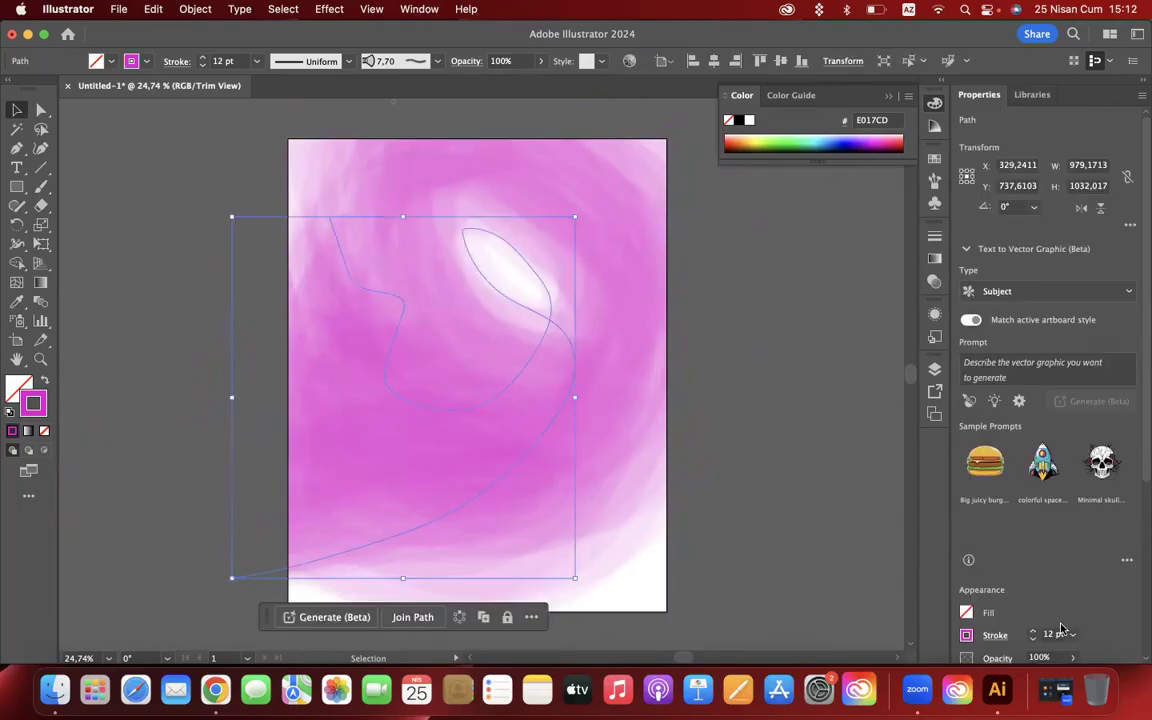
{"action": "scroll", "coordinate": [1140, 462], "scroll_direction": "down", "scroll_amount": 3}
{"action": "left_click", "coordinate": [1040, 541]}
{"action": "left_click_drag", "start_coordinate": [1069, 560], "coordinate": [1042, 564]}
{"action": "left_click", "coordinate": [805, 350]}
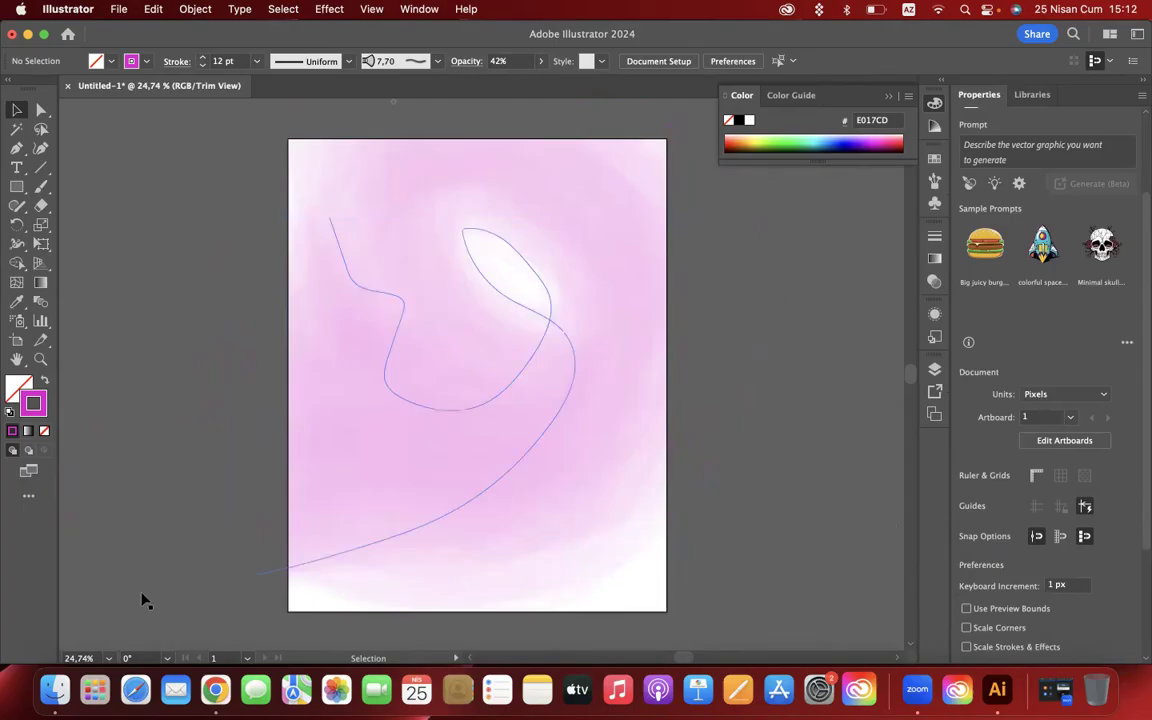
- Switch to Chrome and search Google Images for "brush illustrator background"
{"action": "left_click", "coordinate": [215, 690]}
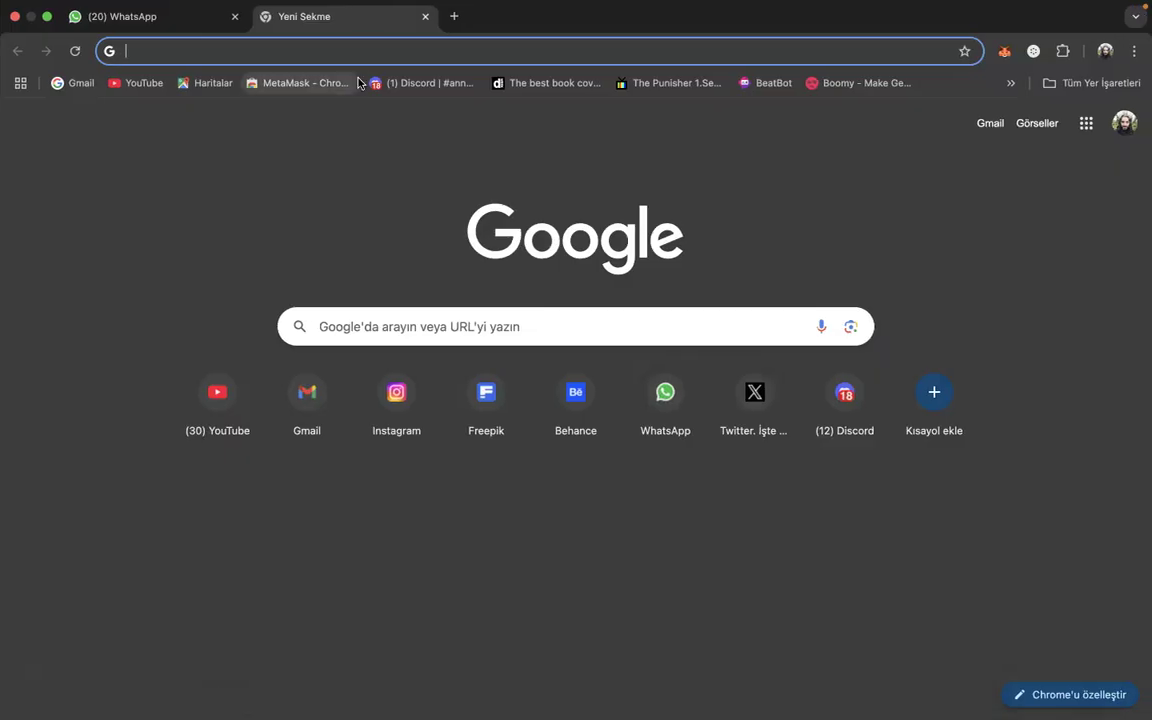
{"action": "type", "text": "brush illust"}
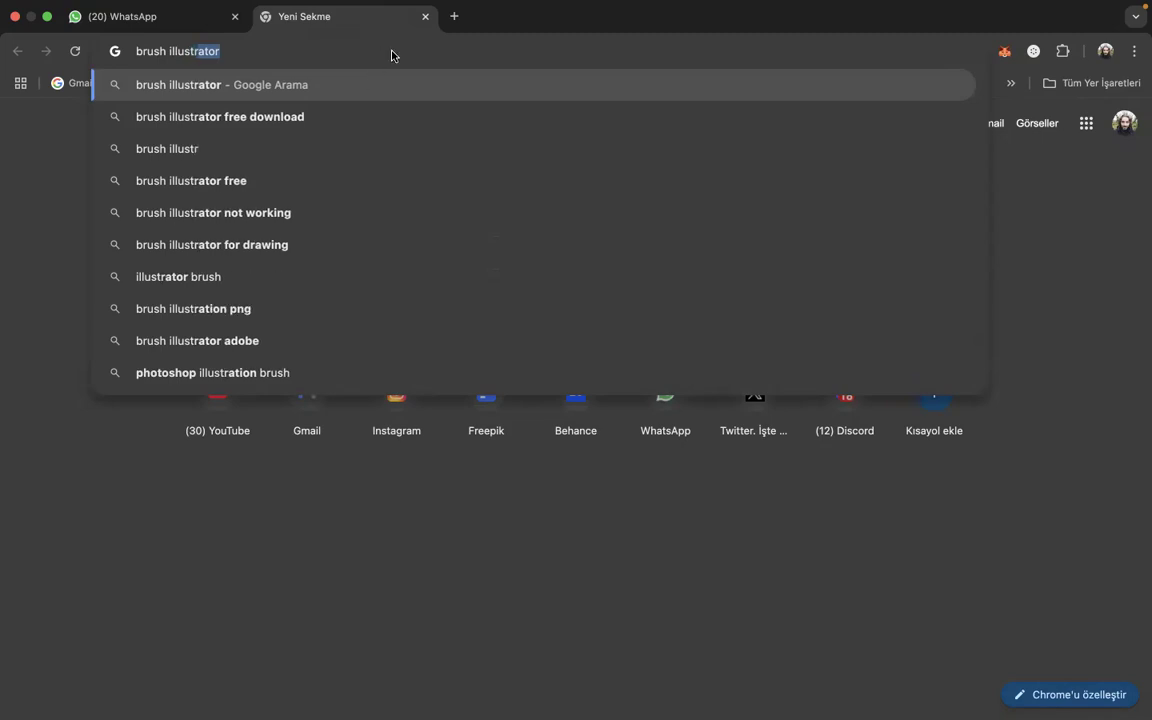
{"action": "type", "text": "rator background"}
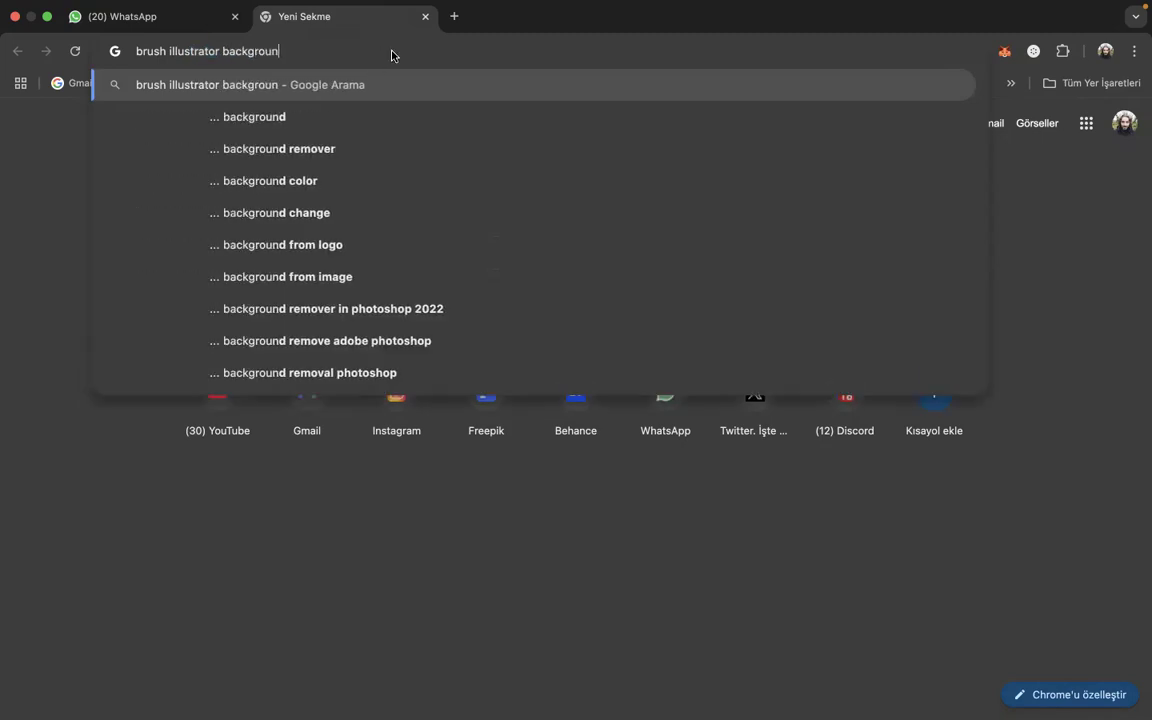
{"action": "key", "text": "Return"}
{"action": "left_click", "coordinate": [216, 186]}
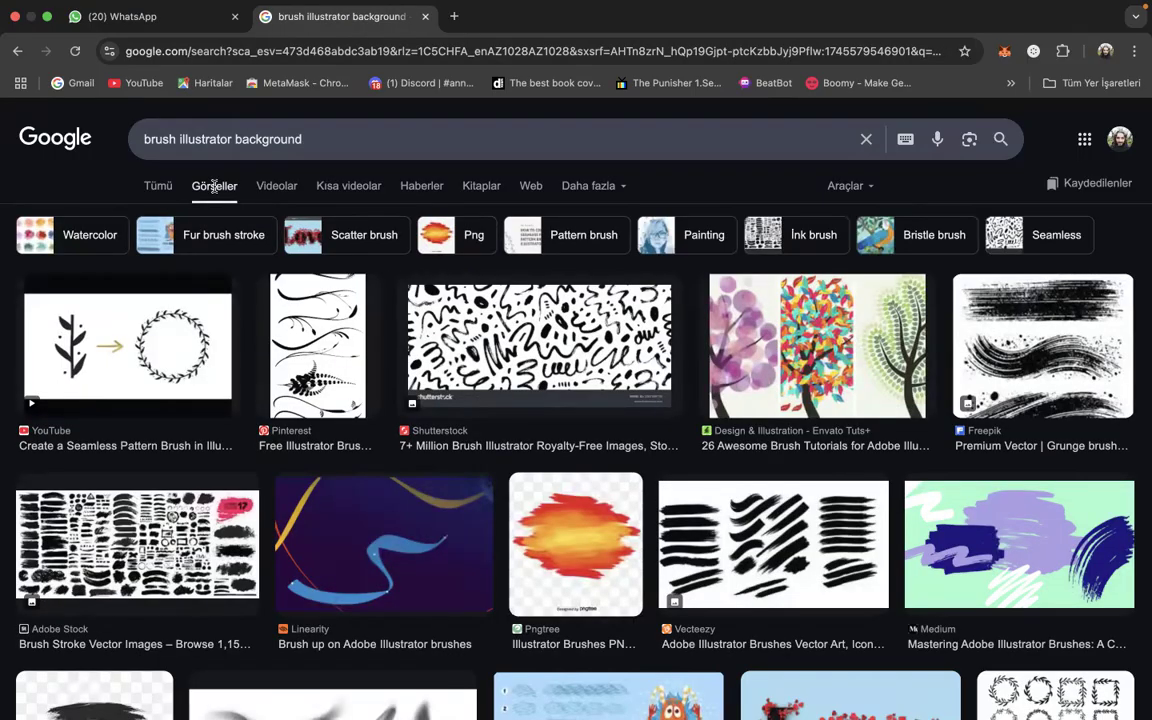
- Preview several brush artwork examples in the image results, including the brush-drawn trees, the Medium brush guide and the glitter paint strokes background
{"action": "left_click", "coordinate": [592, 319]}
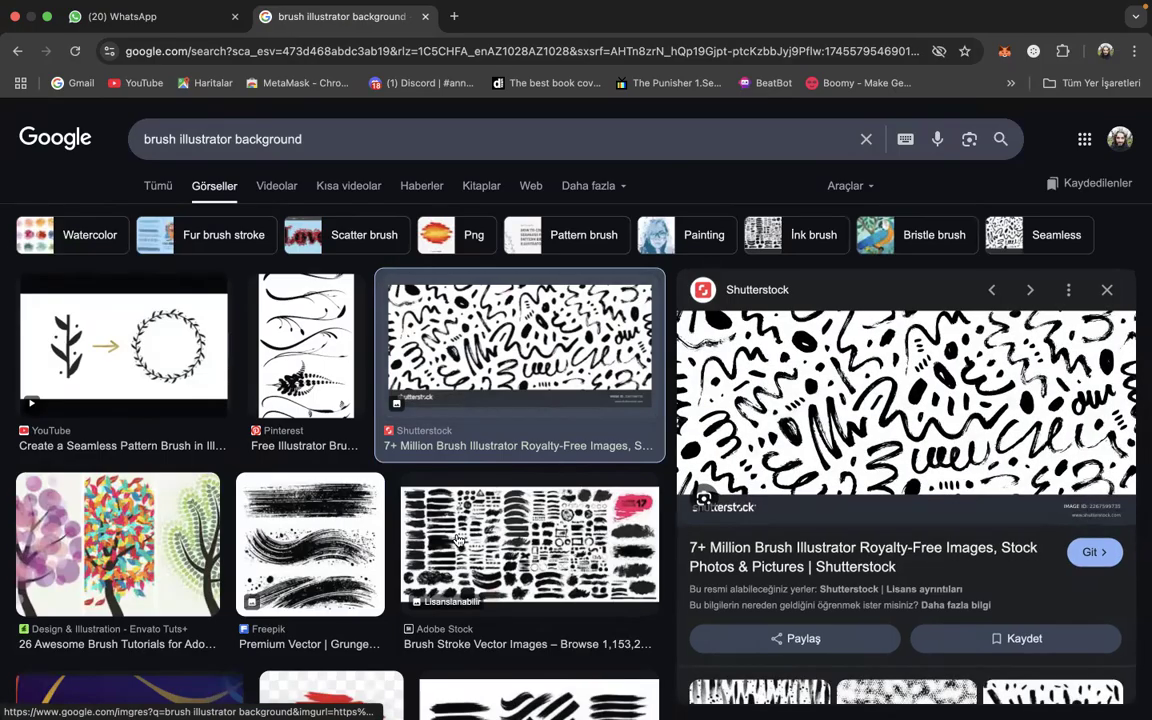
{"action": "key", "text": "Right"}
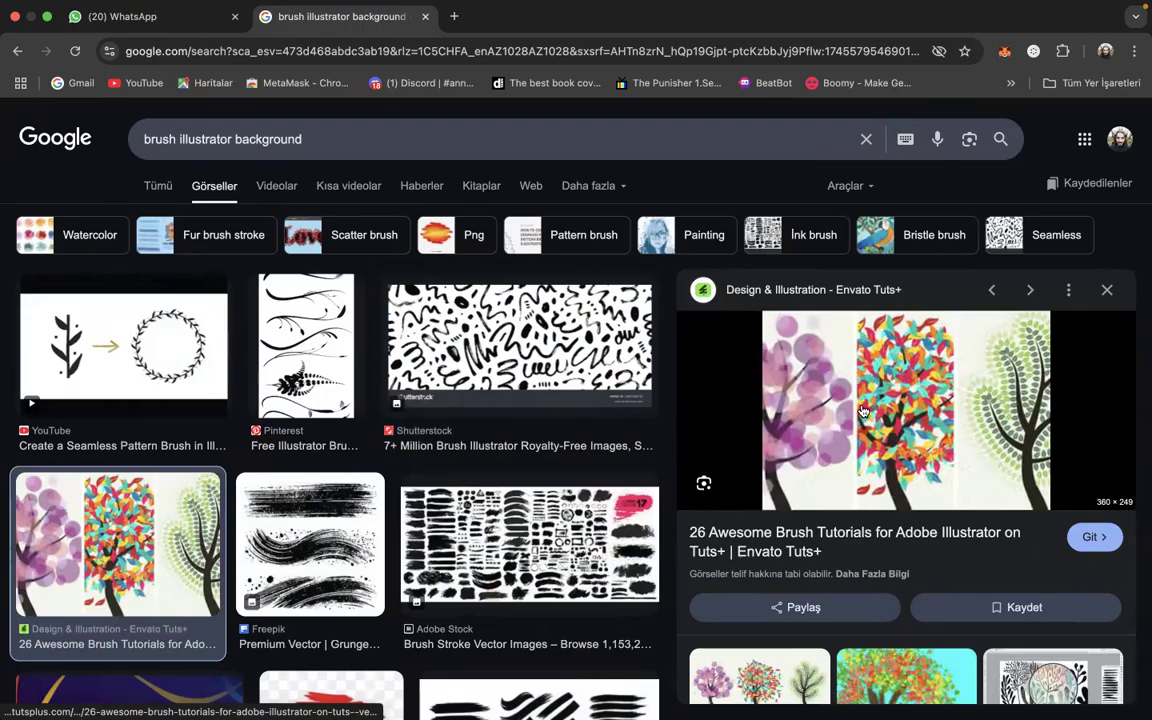
{"action": "scroll", "coordinate": [520, 430], "scroll_direction": "down", "scroll_amount": 3}
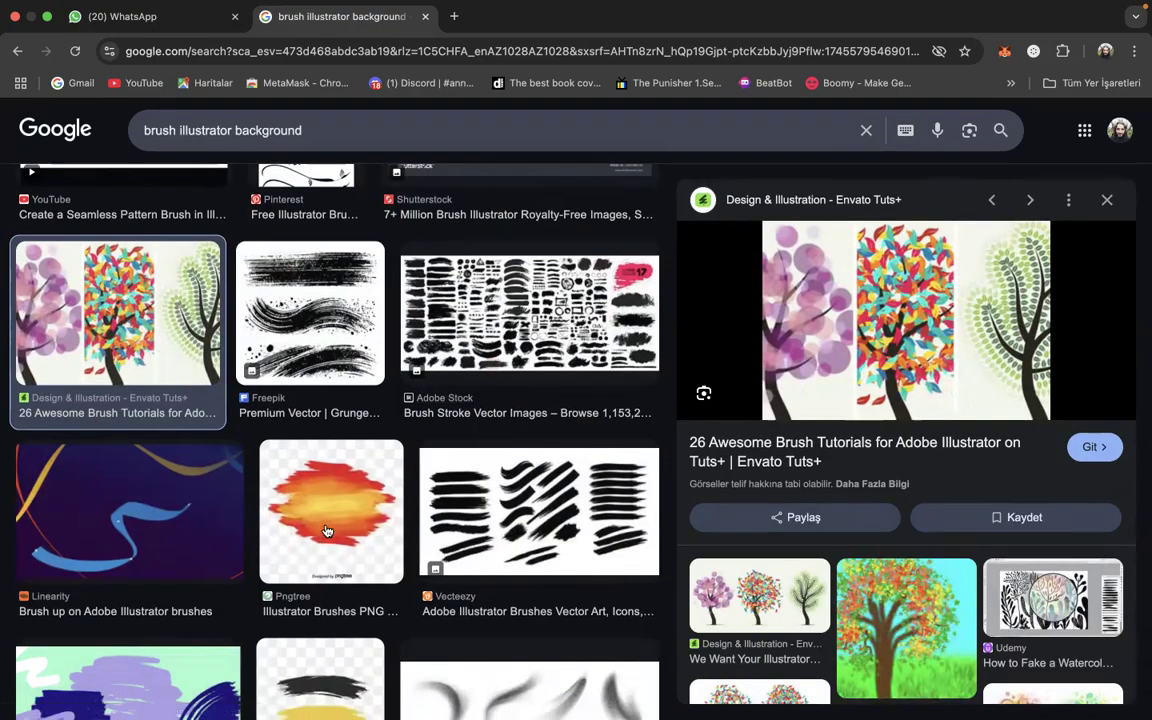
{"action": "scroll", "coordinate": [300, 480], "scroll_direction": "down", "scroll_amount": 3}
{"action": "left_click", "coordinate": [140, 426]}
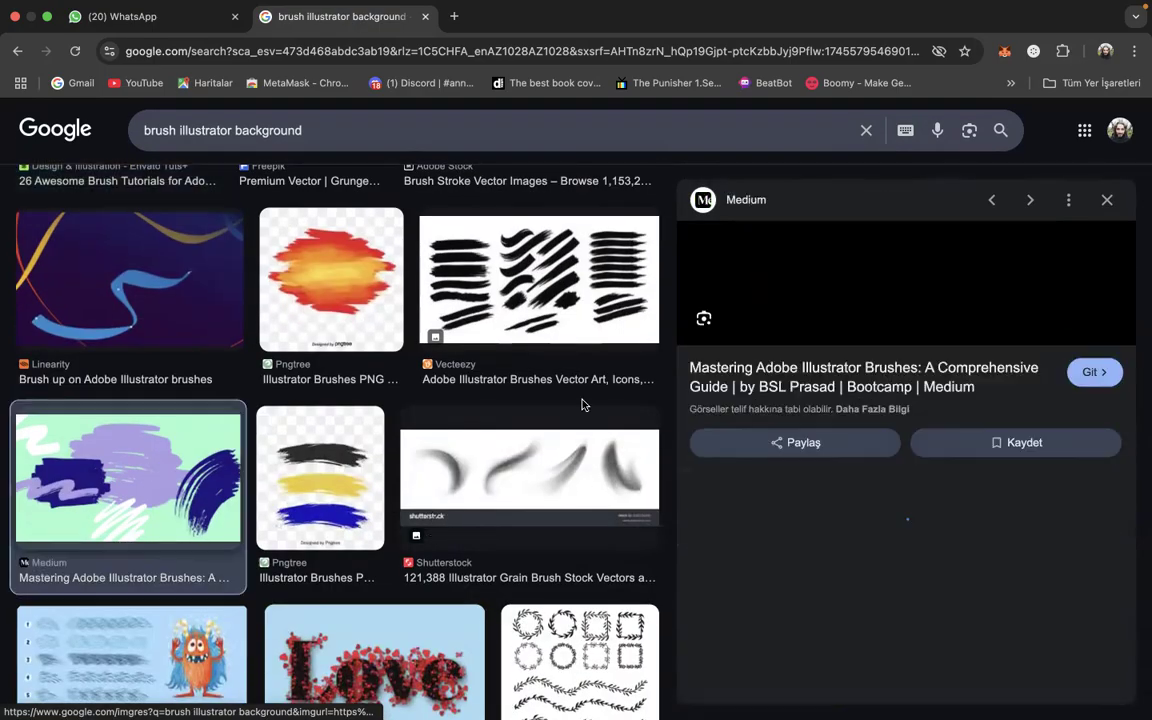
{"action": "scroll", "coordinate": [395, 468], "scroll_direction": "down", "scroll_amount": 3}
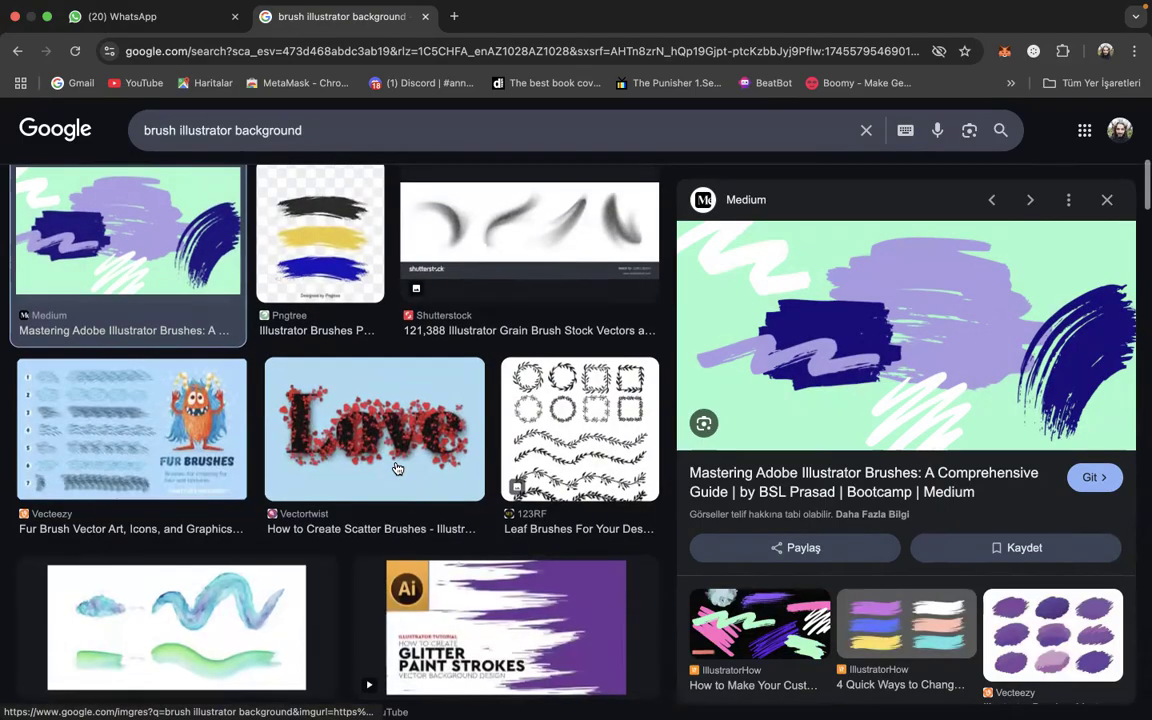
{"action": "scroll", "coordinate": [397, 468], "scroll_direction": "down", "scroll_amount": 3}
{"action": "left_click", "coordinate": [430, 400]}
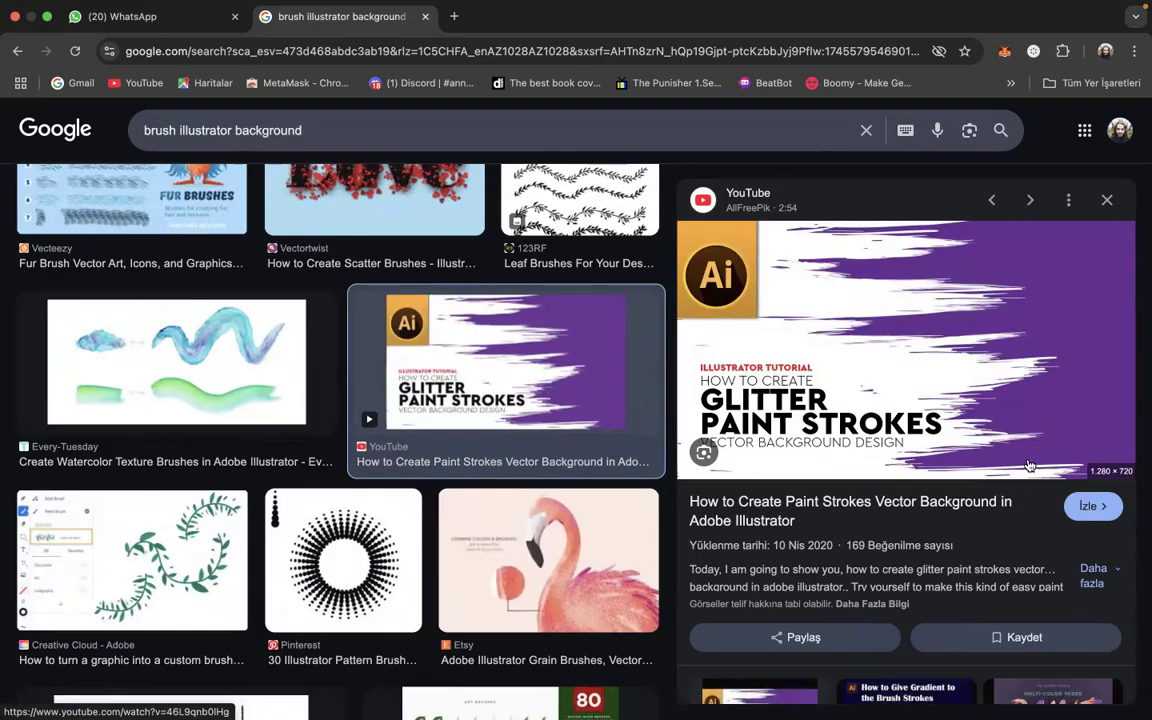
- Browse further brush images and preview the Vector Dry Brush Strokes artwork and the pastel brush background from Getty Images
{"action": "scroll", "coordinate": [649, 417], "scroll_direction": "down", "scroll_amount": 3}
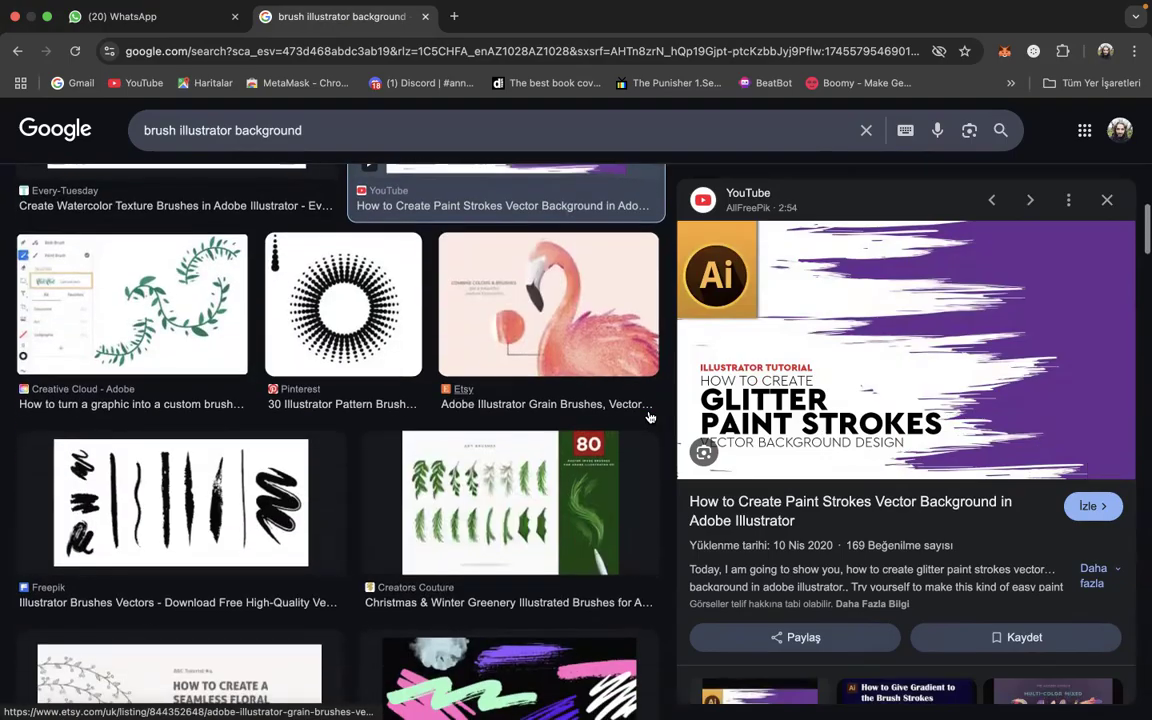
{"action": "scroll", "coordinate": [880, 433], "scroll_direction": "down", "scroll_amount": 3}
{"action": "scroll", "coordinate": [880, 433], "scroll_direction": "down", "scroll_amount": 2}
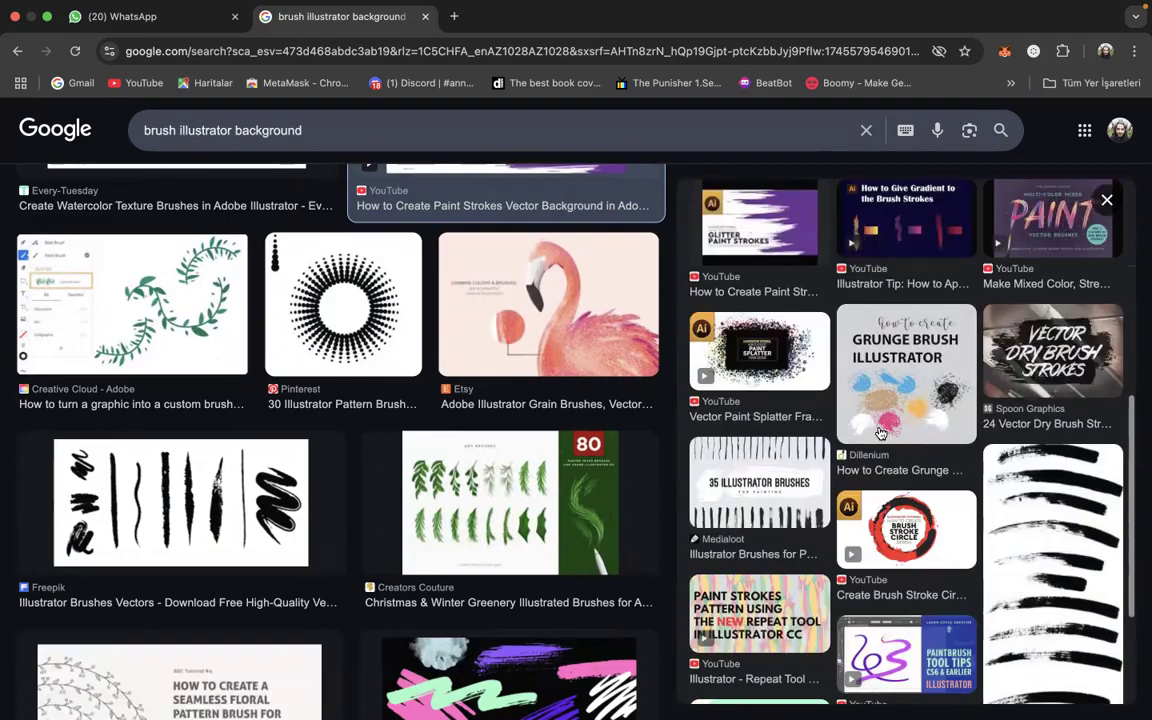
{"action": "left_click", "coordinate": [1050, 350]}
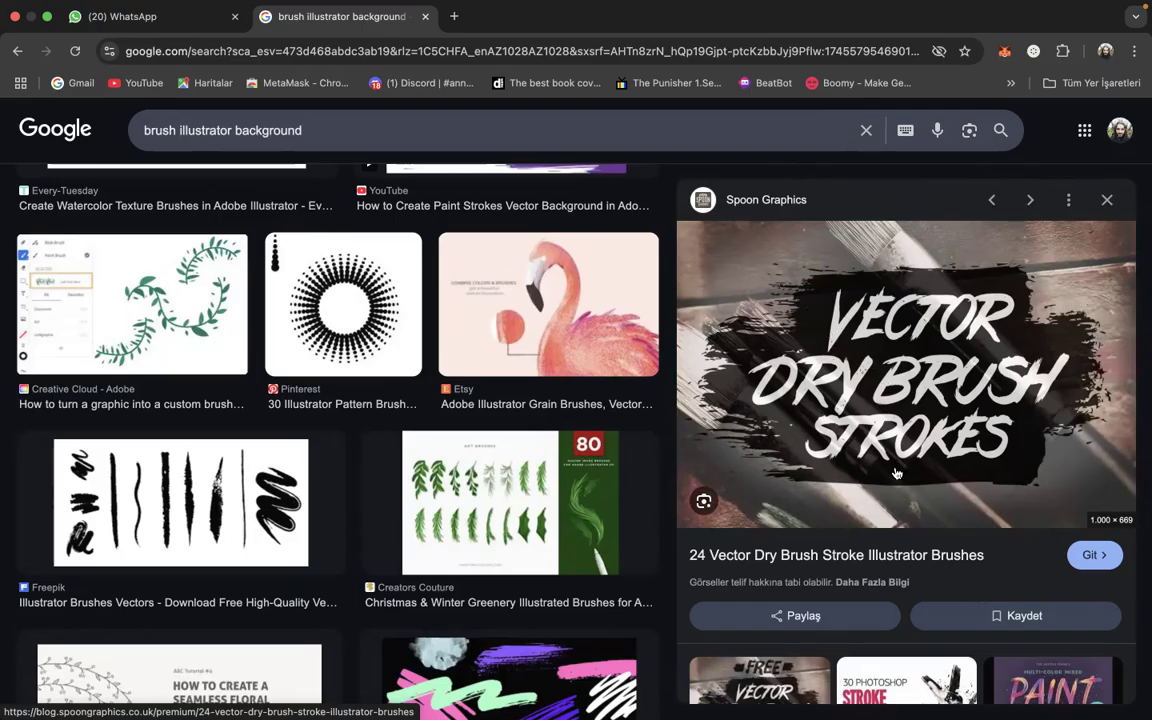
{"action": "scroll", "coordinate": [897, 473], "scroll_direction": "down", "scroll_amount": 3}
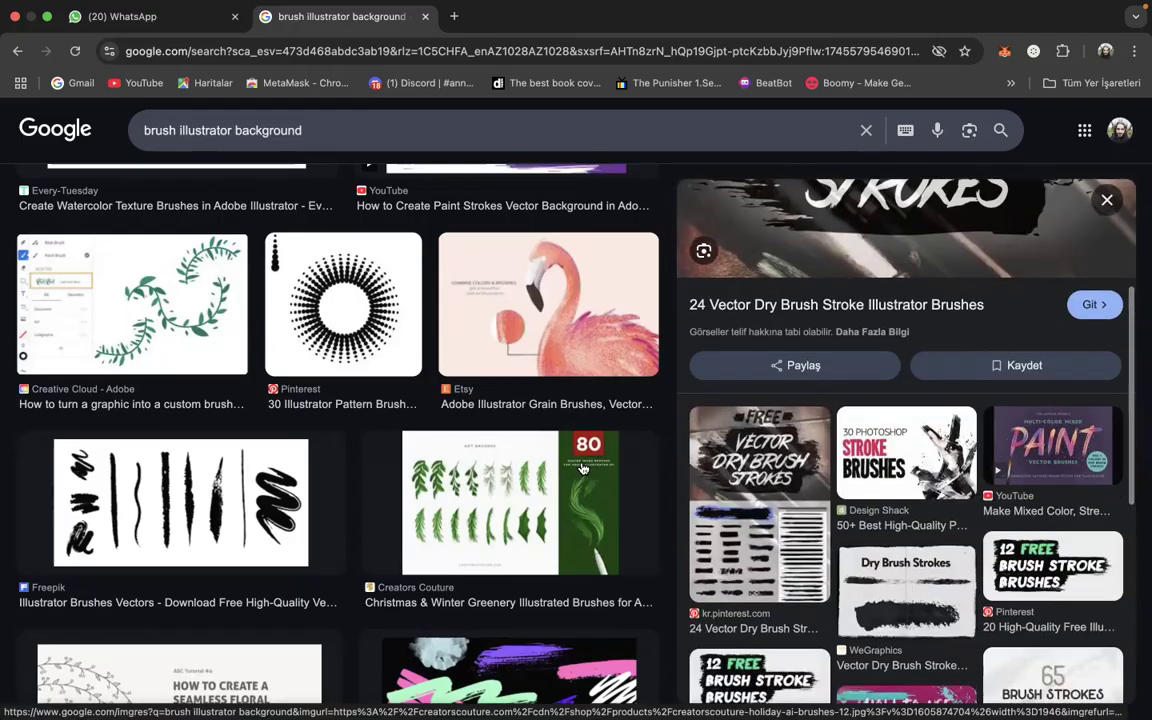
{"action": "scroll", "coordinate": [583, 468], "scroll_direction": "down", "scroll_amount": 3}
{"action": "scroll", "coordinate": [836, 586], "scroll_direction": "down", "scroll_amount": 3}
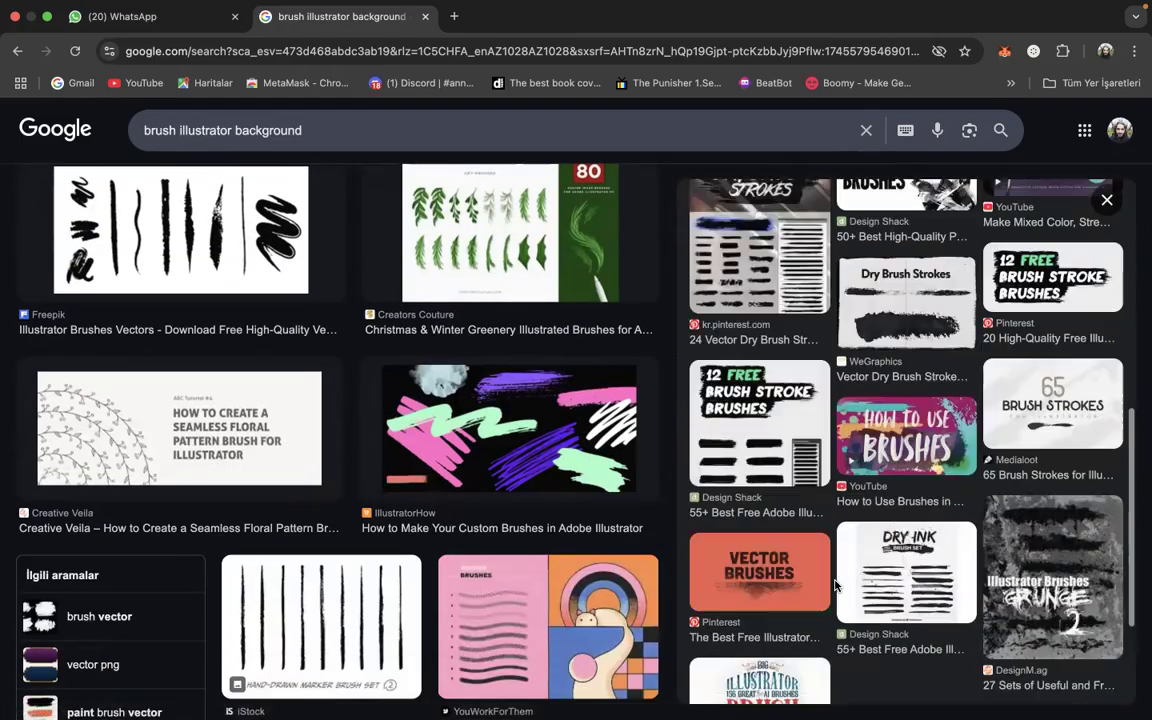
{"action": "scroll", "coordinate": [498, 503], "scroll_direction": "down", "scroll_amount": 8}
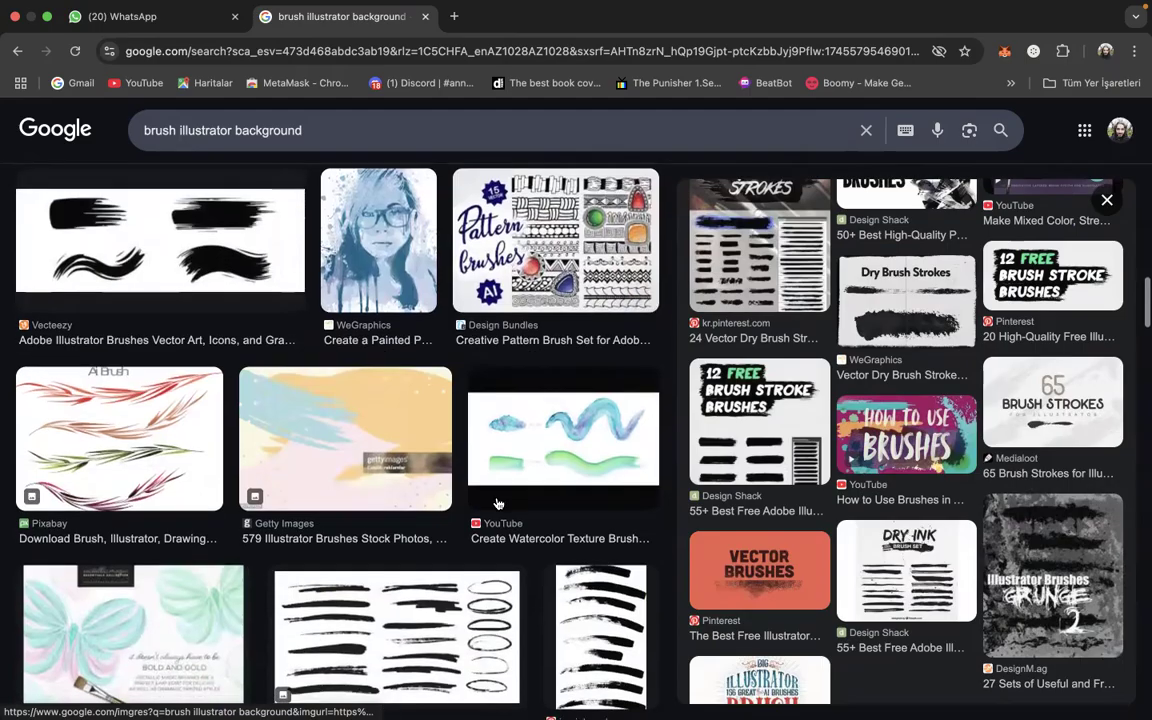
{"action": "left_click", "coordinate": [303, 373]}
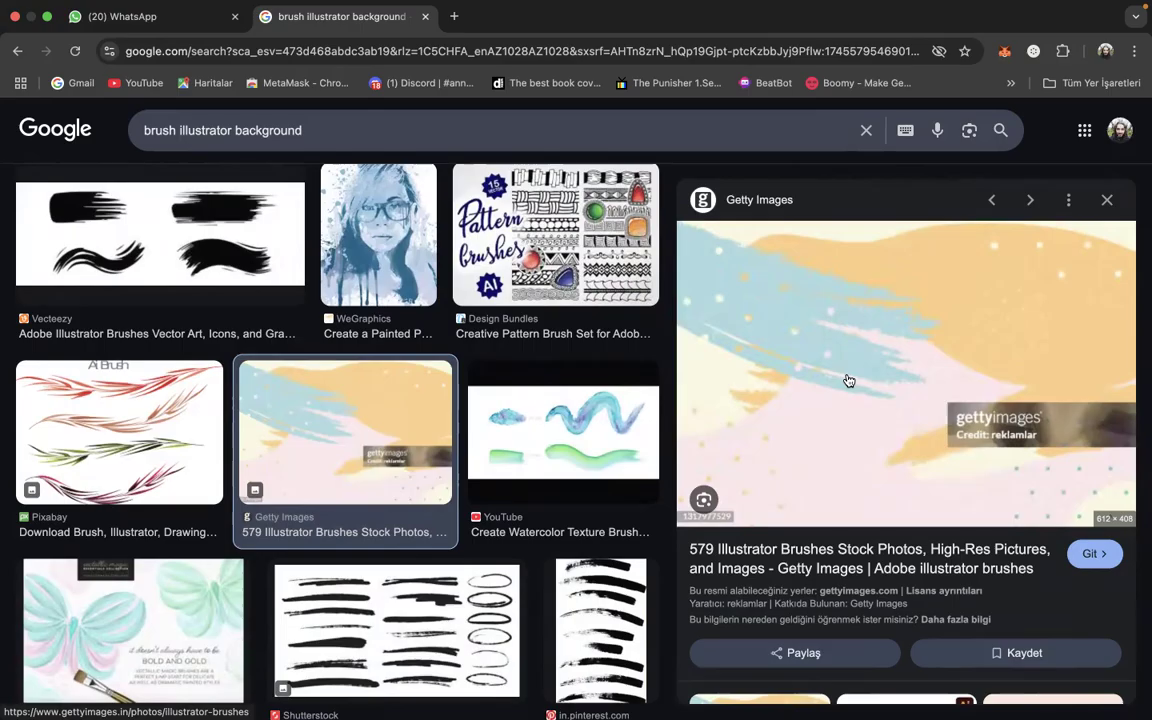
- Switch back to Illustrator, leave Trim View and delete the magenta brush stroke from the artboard
{"action": "key", "text": "ctrl+Up"}
{"action": "left_click", "coordinate": [638, 282]}
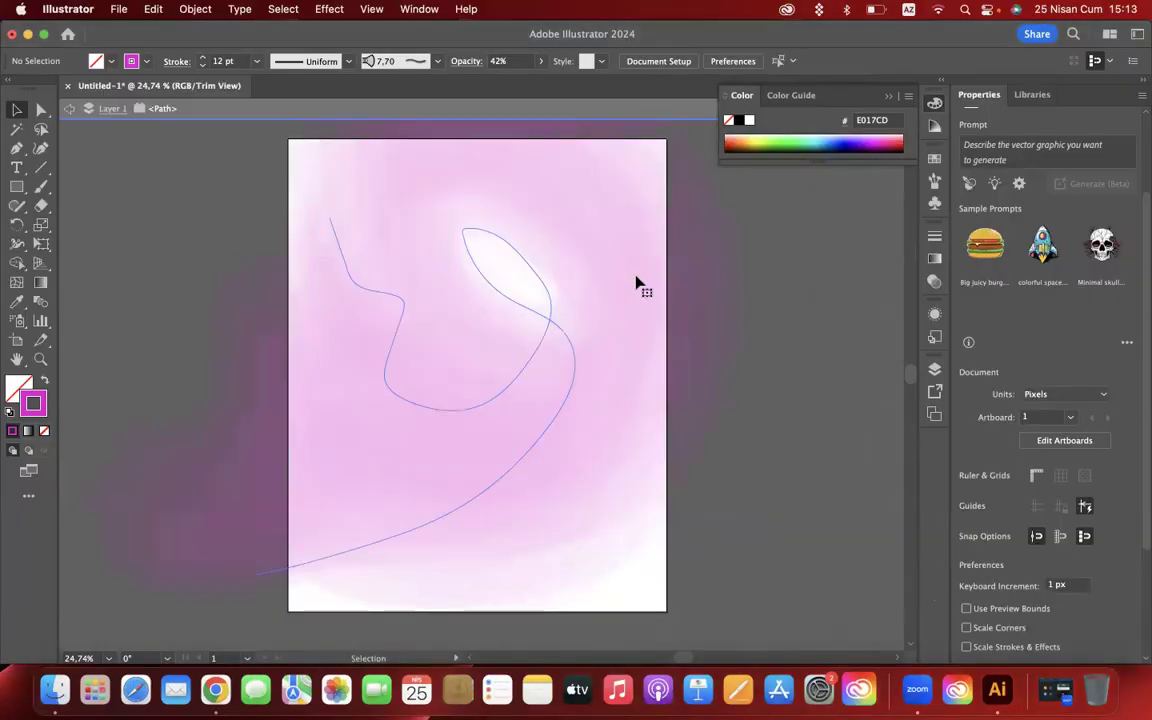
{"action": "left_click", "coordinate": [636, 282]}
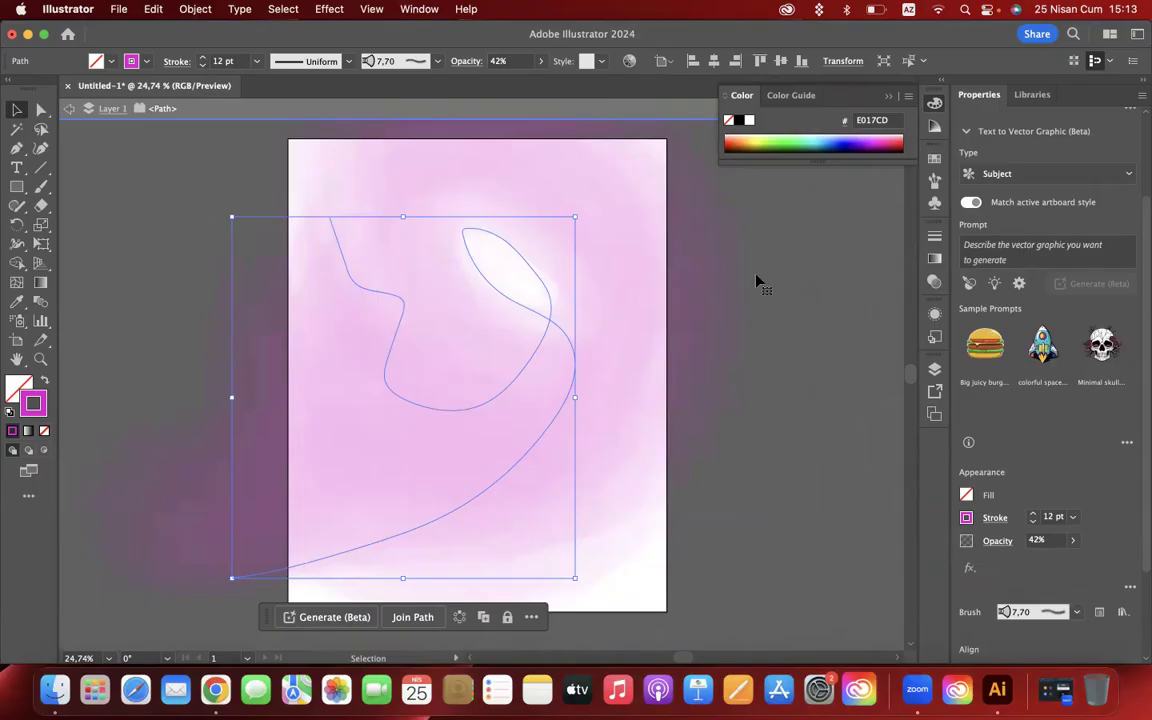
{"action": "key", "text": "Delete"}
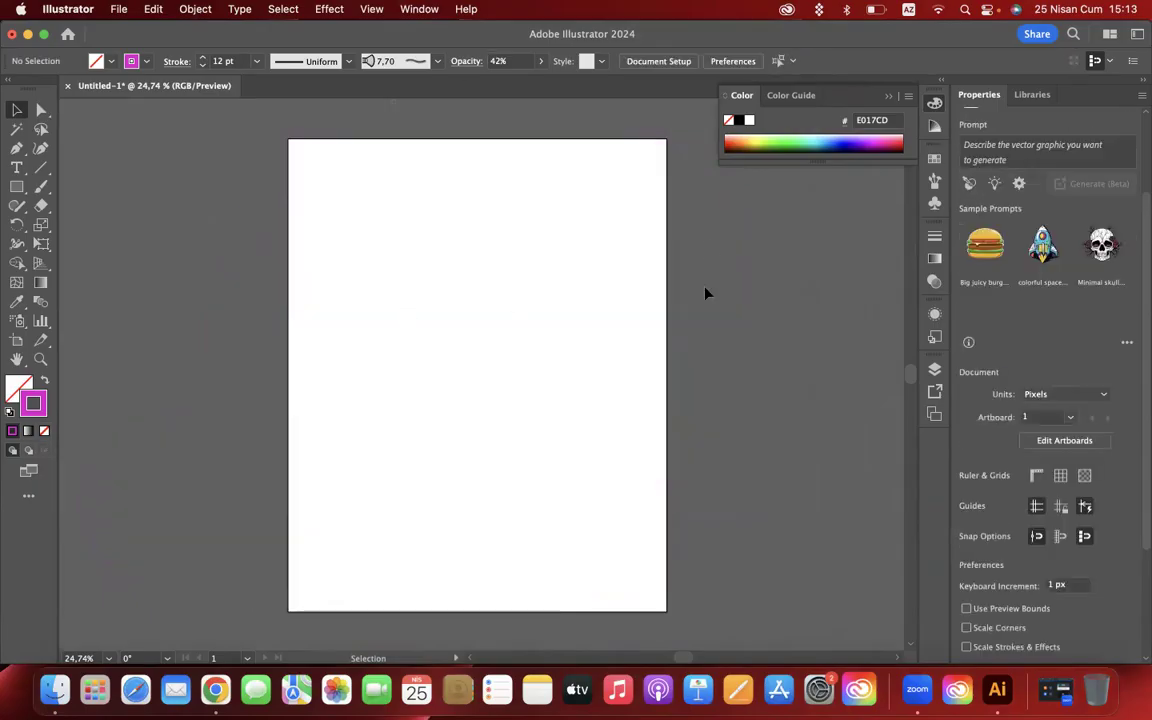
{"action": "key", "text": "XF86MonBrightnessUp"}
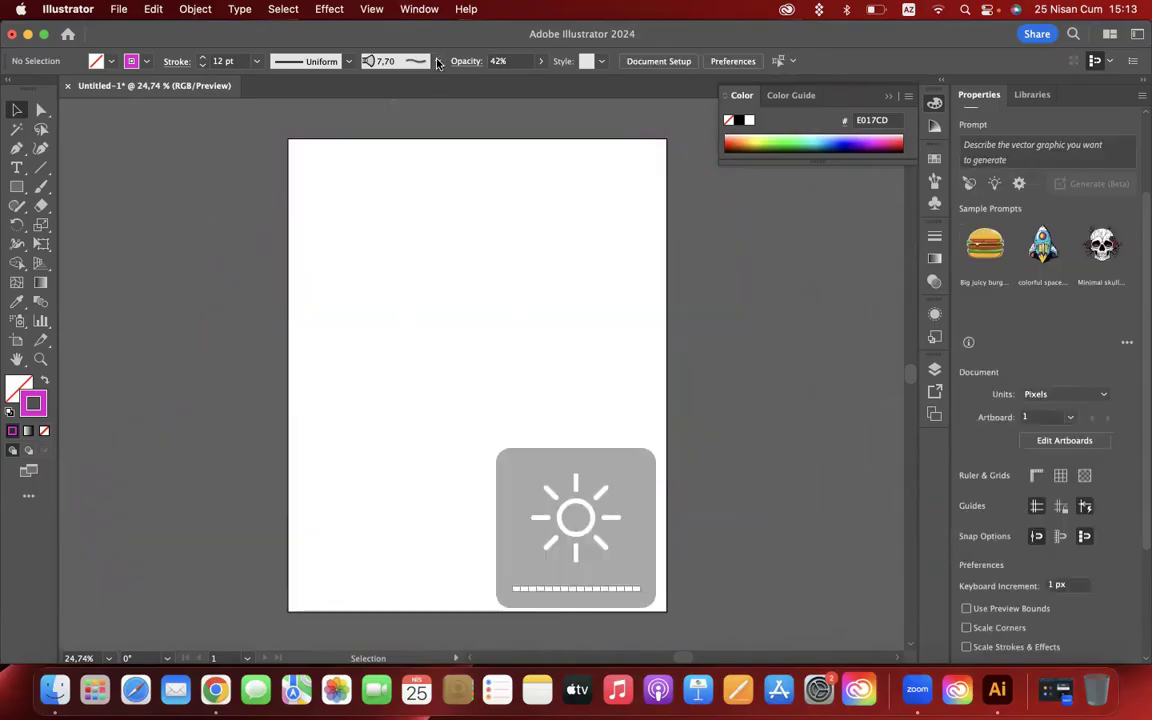
- Open the Arrows_Special brush library from the brush libraries
{"action": "left_click", "coordinate": [437, 61]}
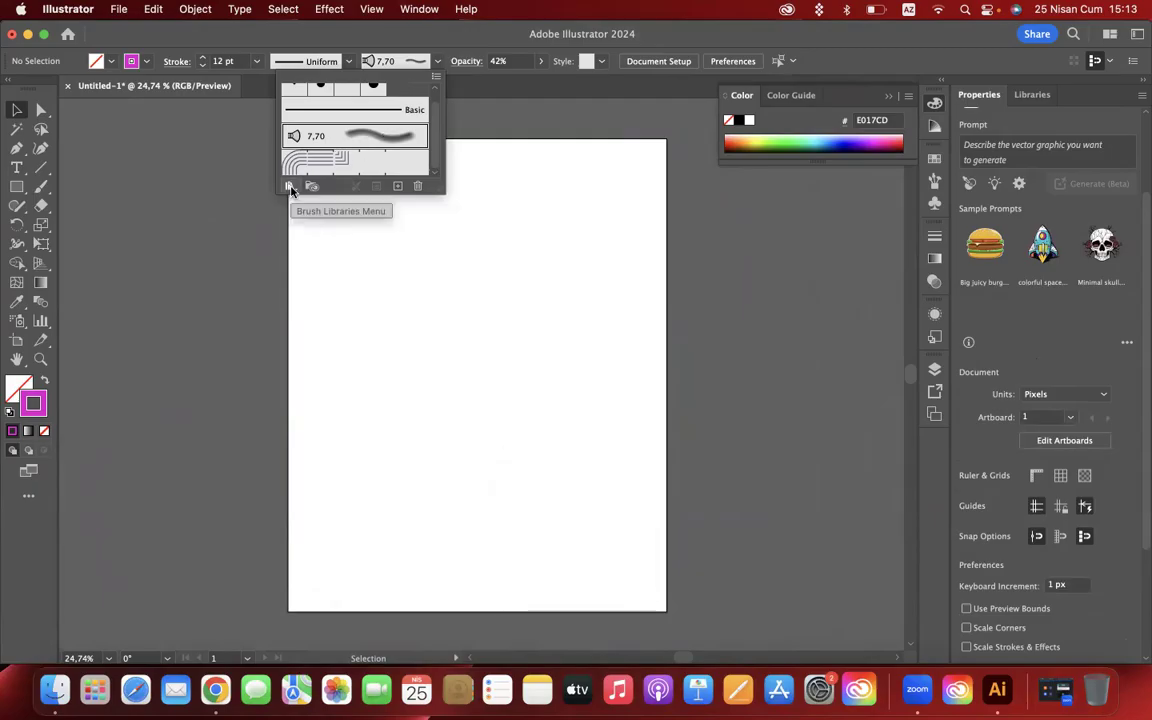
{"action": "left_click", "coordinate": [437, 62]}
{"action": "left_click", "coordinate": [437, 62]}
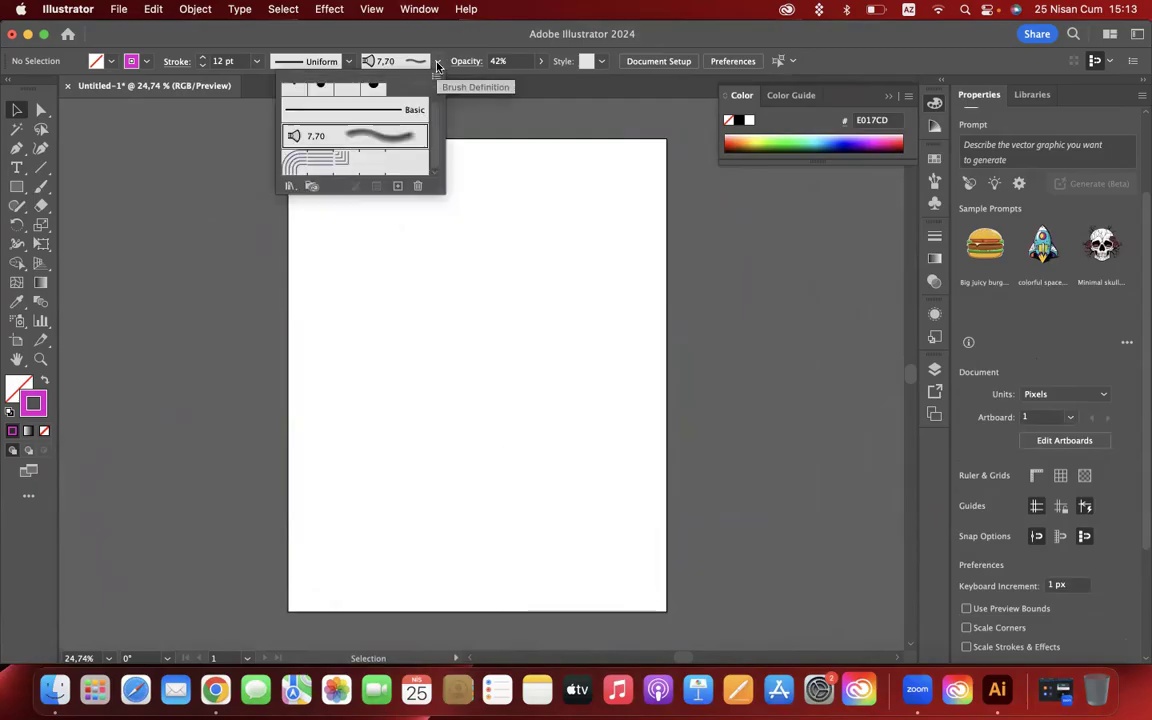
{"action": "left_click", "coordinate": [288, 188]}
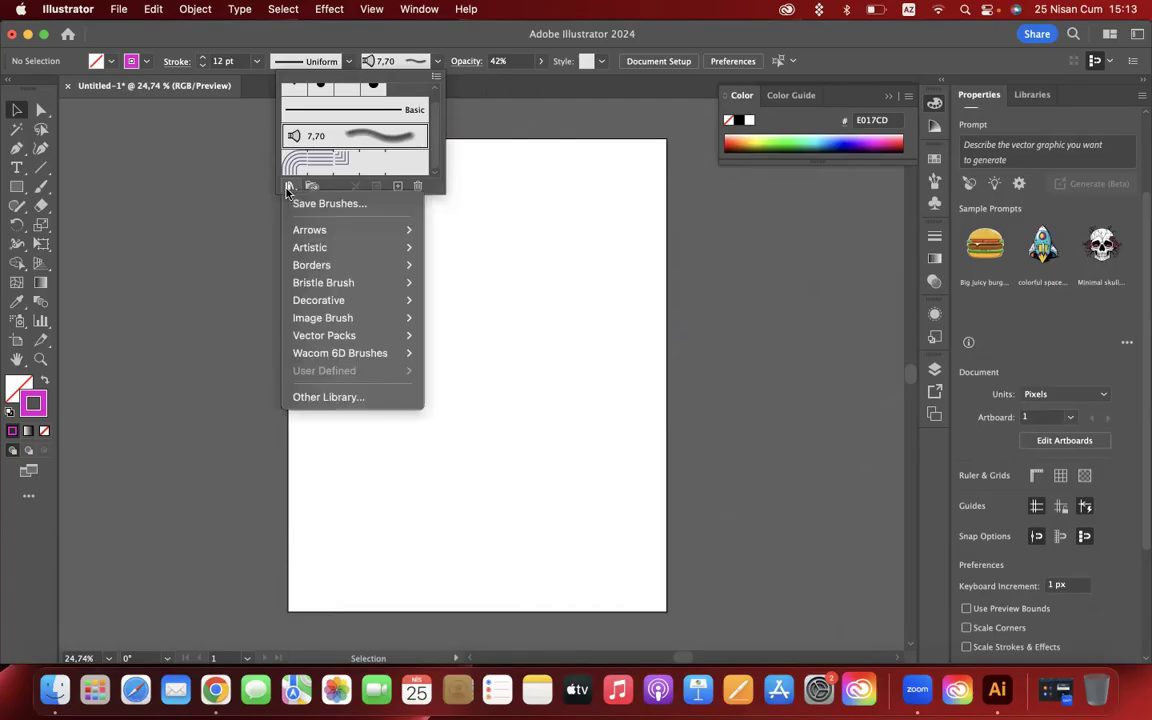
{"action": "mouse_move", "coordinate": [321, 231]}
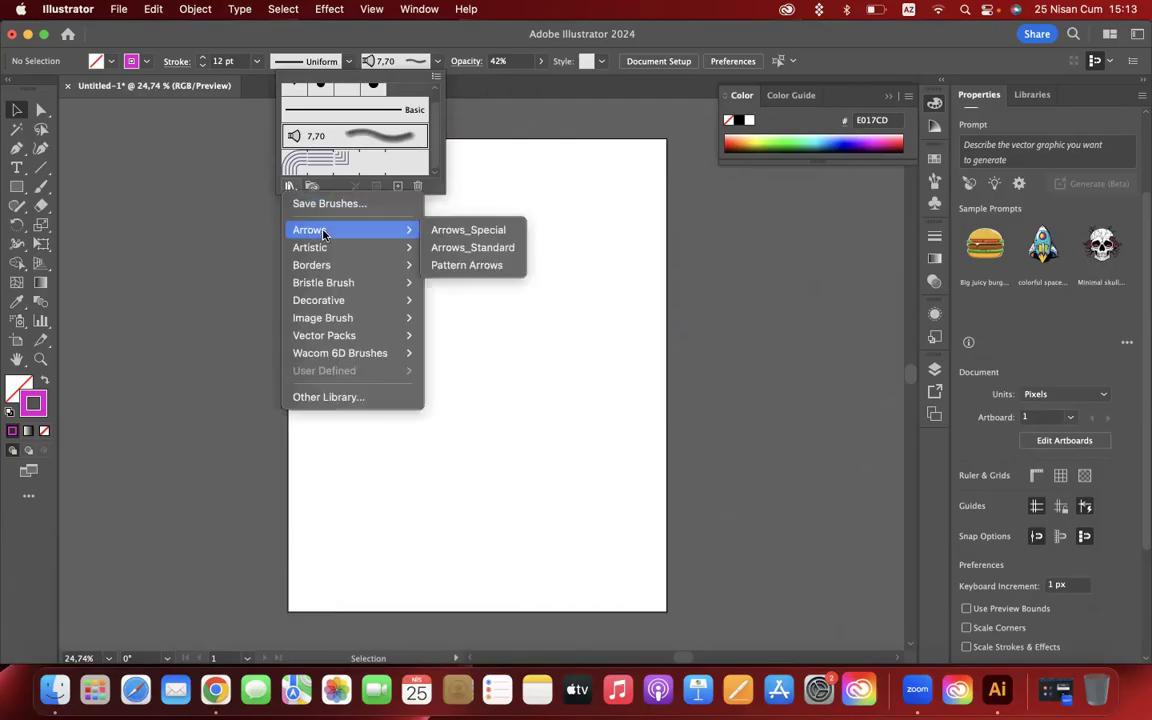
{"action": "left_click", "coordinate": [467, 230]}
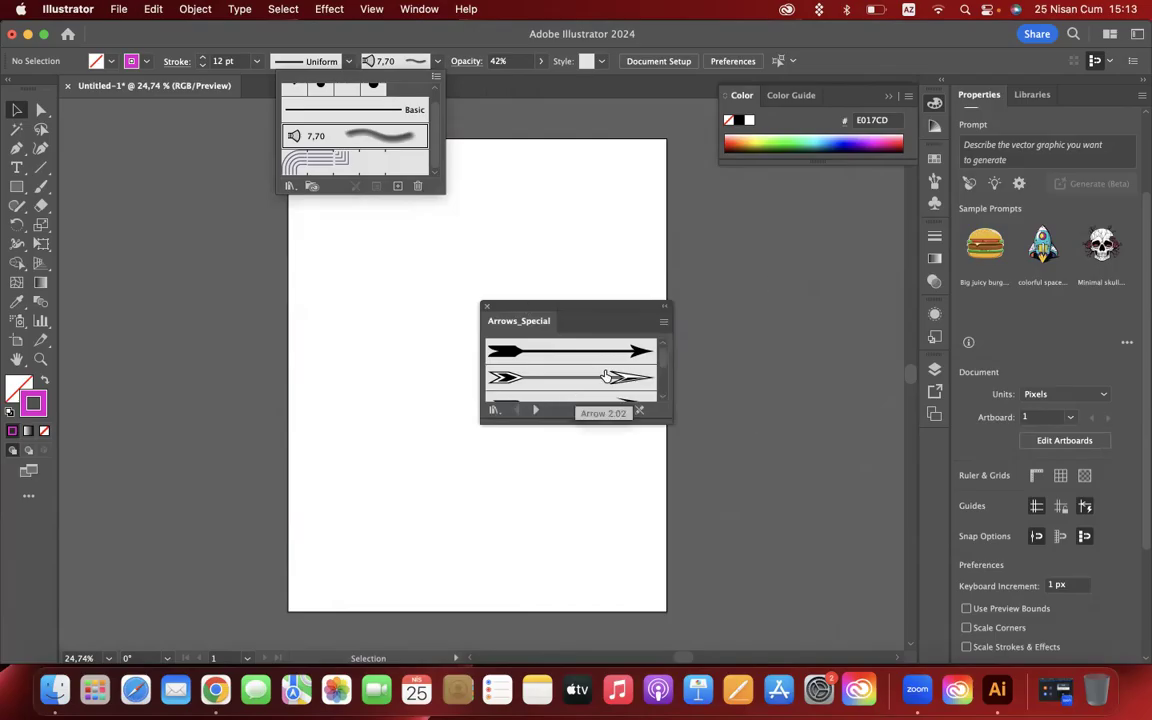
- Look through the special arrow brushes and advance through the libraries to Artistic_Calligraphic
{"action": "left_click", "coordinate": [664, 361]}
{"action": "scroll", "coordinate": [664, 373], "scroll_direction": "down", "scroll_amount": 5}
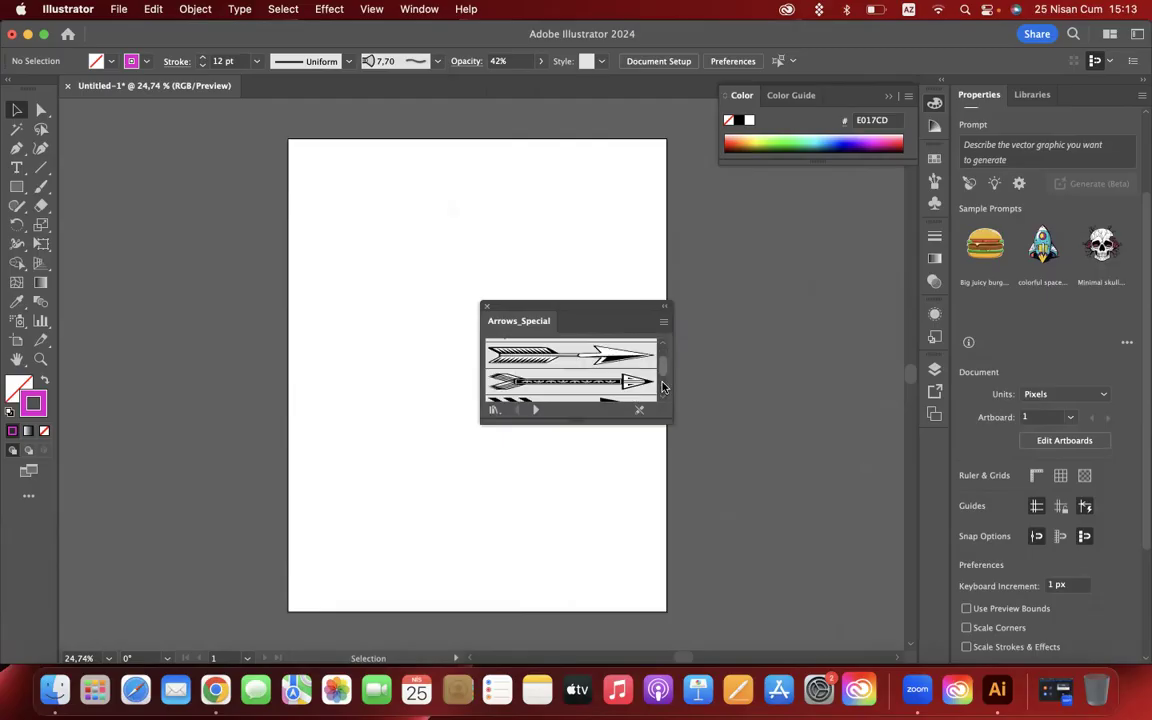
{"action": "left_click", "coordinate": [537, 410]}
{"action": "left_click", "coordinate": [537, 410]}
{"action": "left_click", "coordinate": [537, 410]}
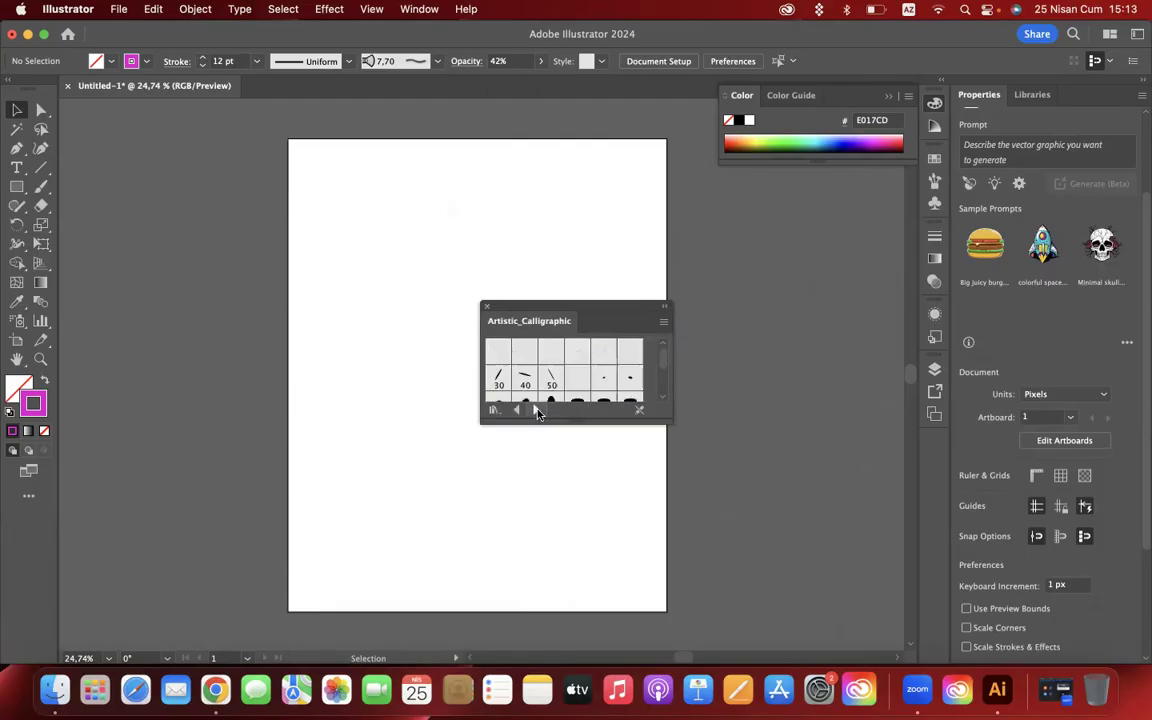
- Look through the Artistic_ChalkCharcoalPencil and Artistic_Ink brush libraries and advance to Artistic_ScrollPen
{"action": "left_click", "coordinate": [537, 410]}
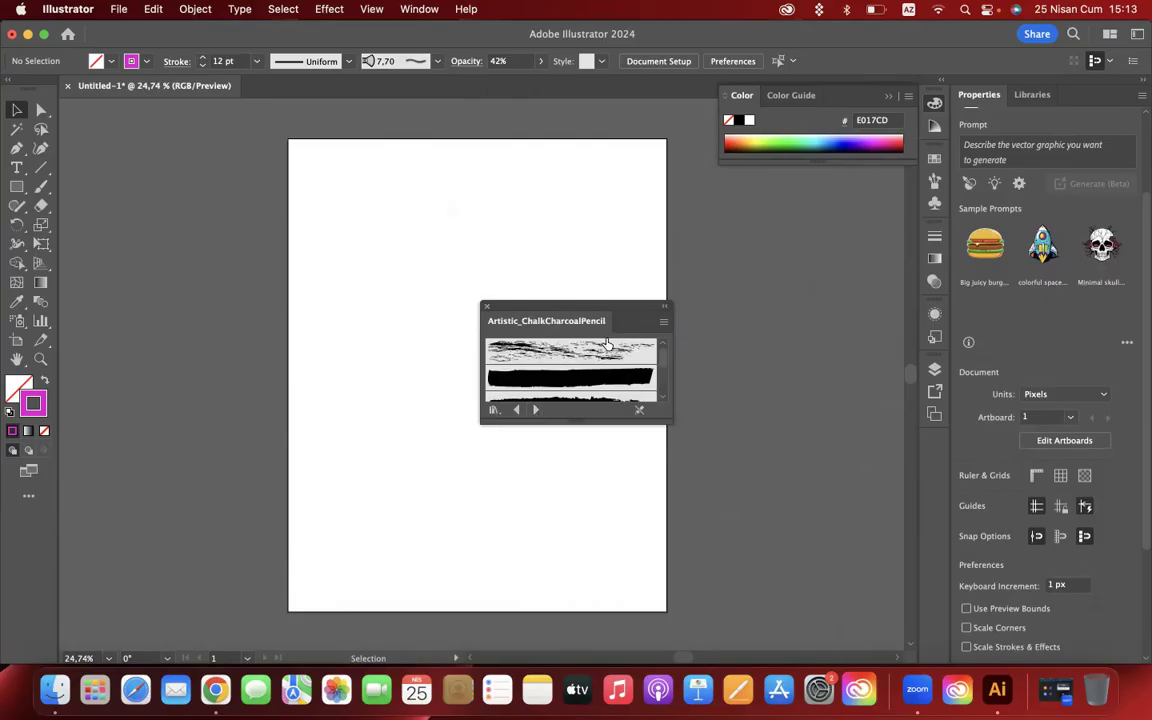
{"action": "scroll", "coordinate": [604, 346], "scroll_direction": "down", "scroll_amount": 5}
{"action": "left_click", "coordinate": [536, 410]}
{"action": "scroll", "coordinate": [580, 373], "scroll_direction": "down", "scroll_amount": 3}
{"action": "scroll", "coordinate": [585, 370], "scroll_direction": "down", "scroll_amount": 5}
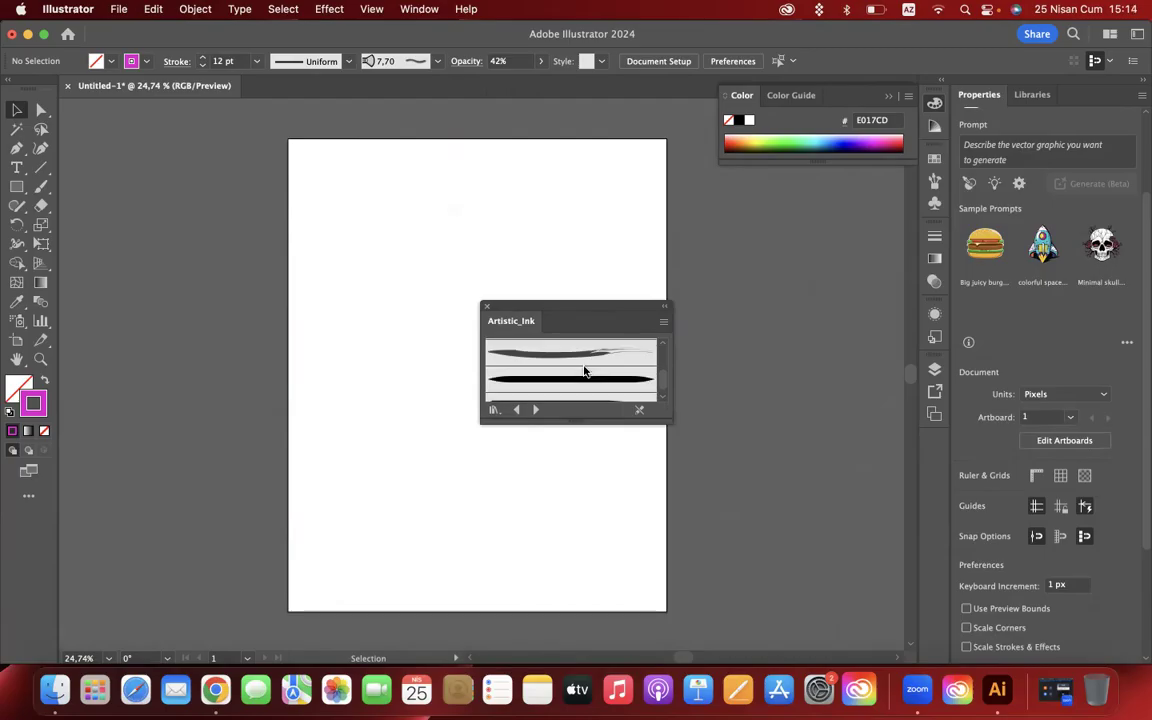
{"action": "left_click", "coordinate": [537, 410]}
{"action": "left_click", "coordinate": [537, 410]}
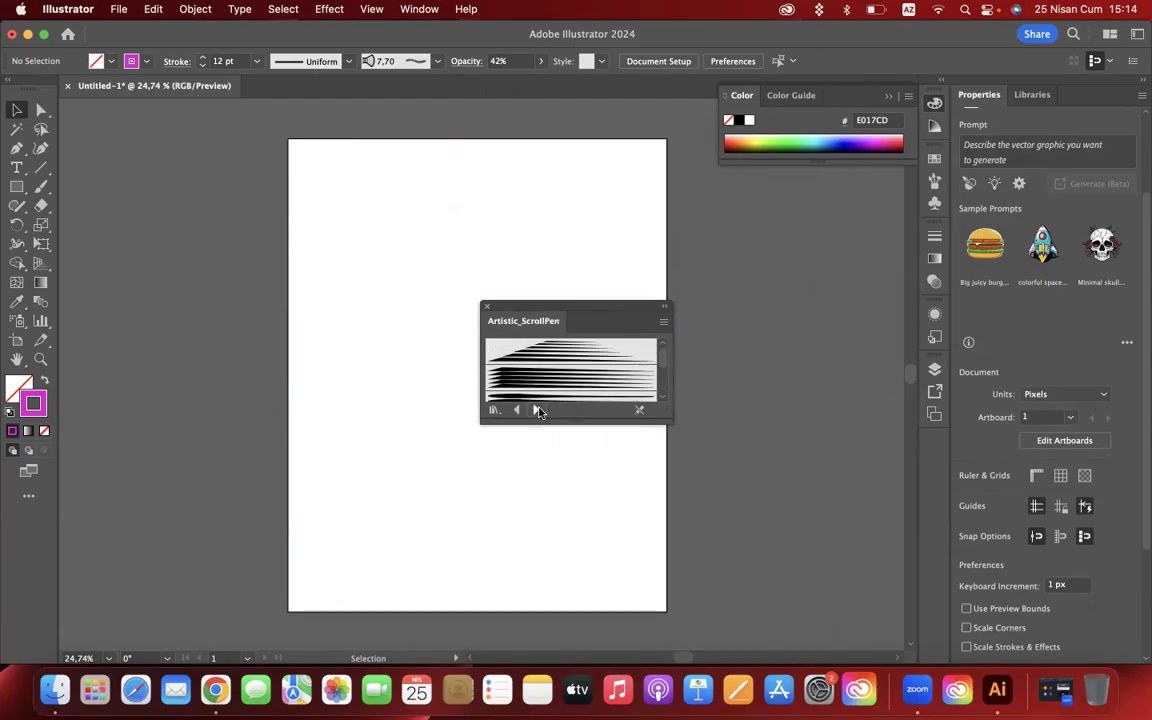
- Advance through the following brush libraries, past Borders_Indigenous, to Borders_Novelty
{"action": "left_click", "coordinate": [537, 410]}
{"action": "left_click", "coordinate": [537, 410]}
{"action": "left_click", "coordinate": [537, 410]}
{"action": "left_click", "coordinate": [537, 410]}
{"action": "left_click", "coordinate": [537, 410]}
{"action": "left_click", "coordinate": [537, 410]}
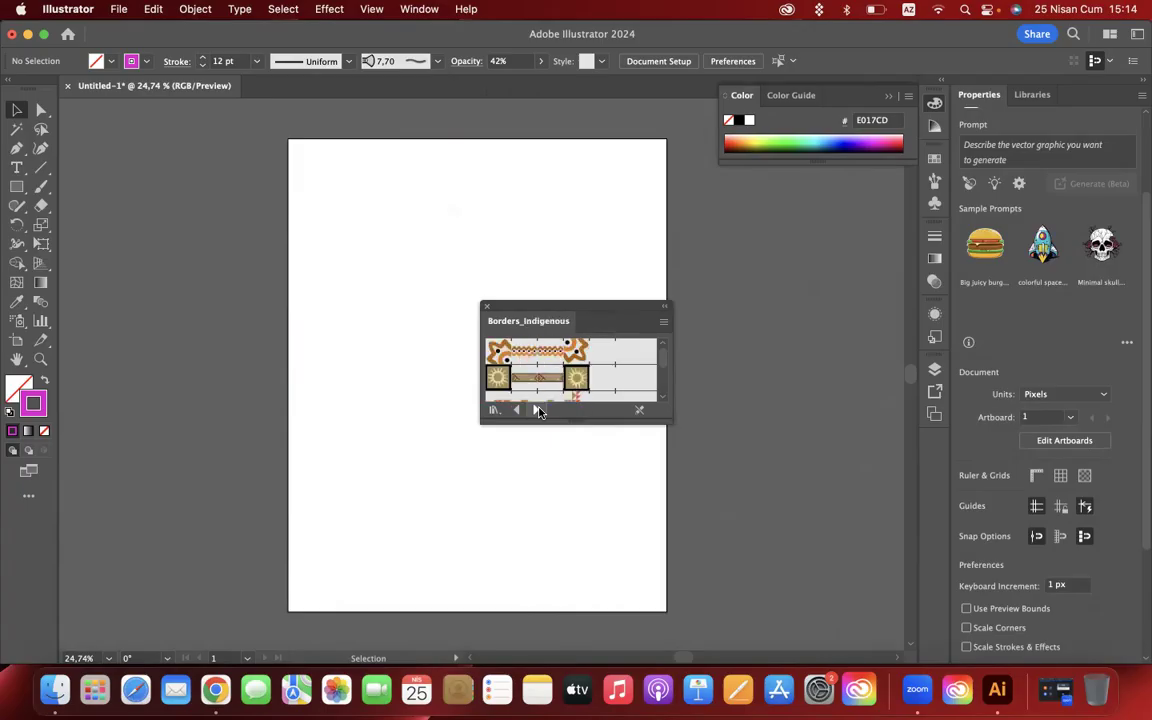
{"action": "left_click", "coordinate": [537, 410]}
{"action": "left_click", "coordinate": [537, 410]}
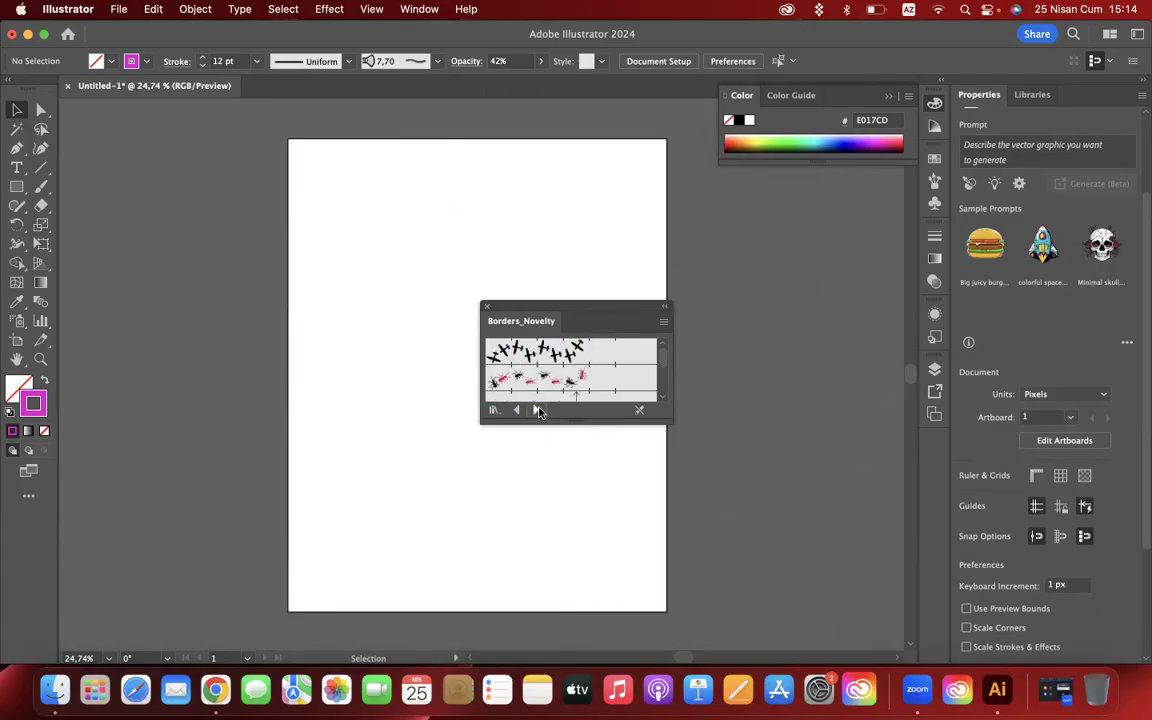
- Browse the Decorative brush libraries, including Banners and Seals, Scatter and Text Dividers, and examine the Image Brush Library
{"action": "left_click", "coordinate": [537, 410]}
{"action": "left_click", "coordinate": [537, 410]}
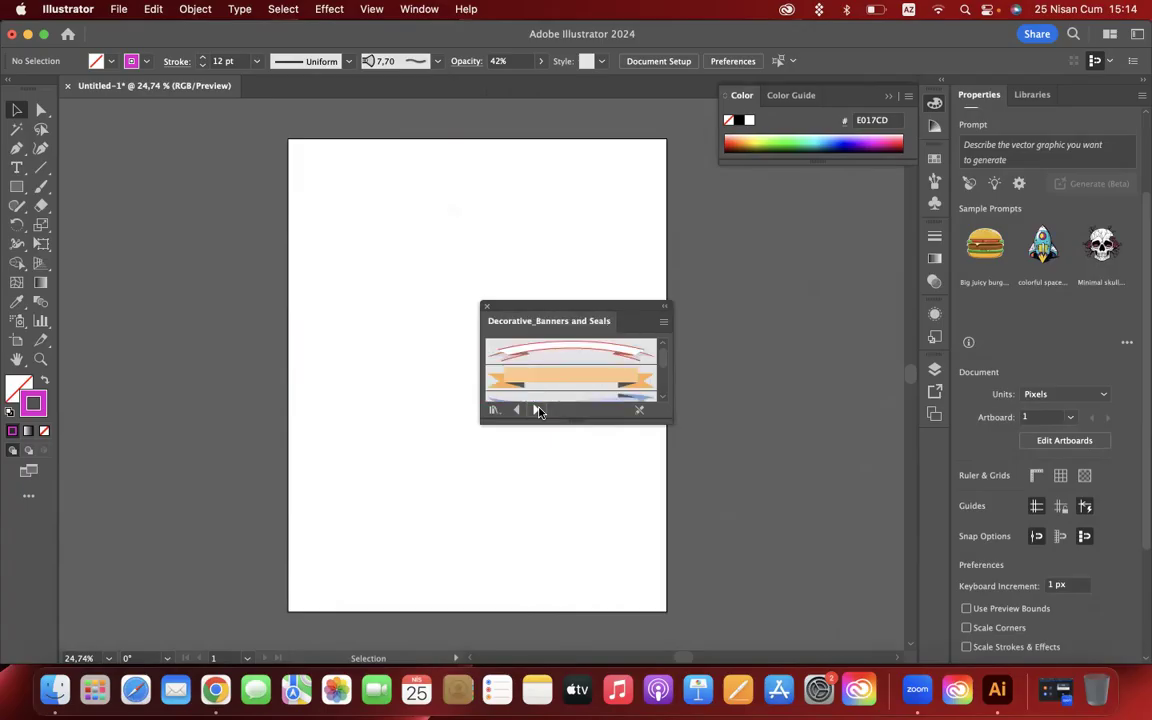
{"action": "left_click", "coordinate": [537, 410]}
{"action": "scroll", "coordinate": [573, 380], "scroll_direction": "up", "scroll_amount": 5}
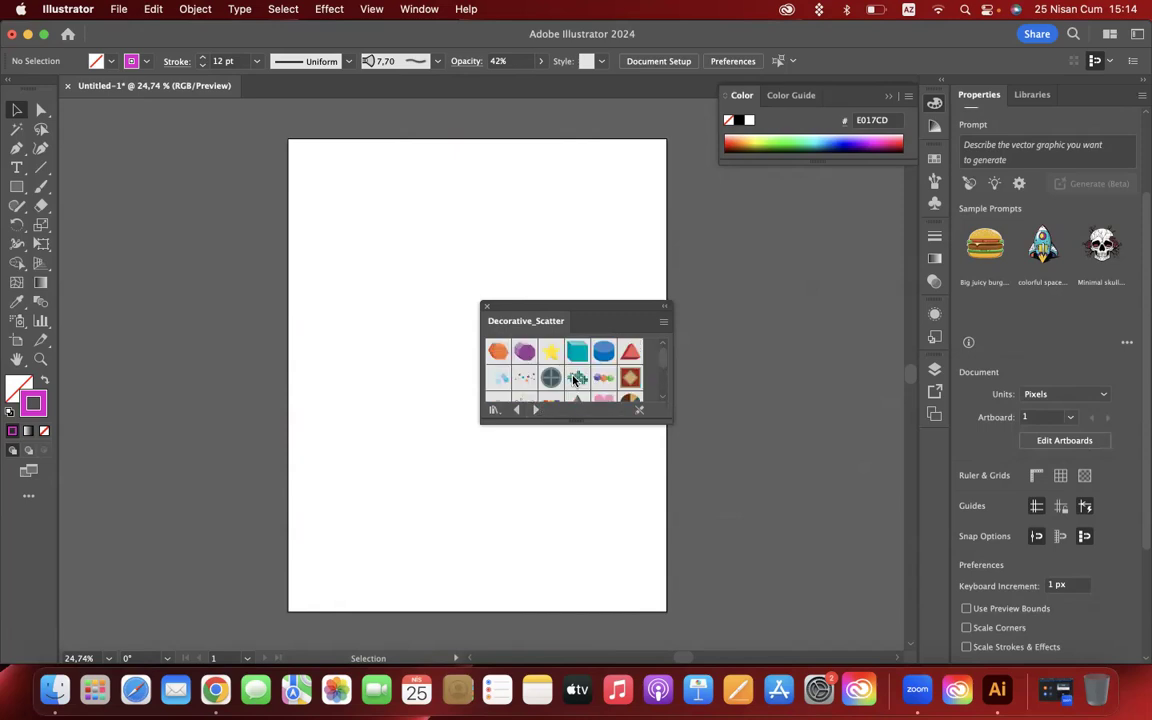
{"action": "left_click", "coordinate": [535, 410]}
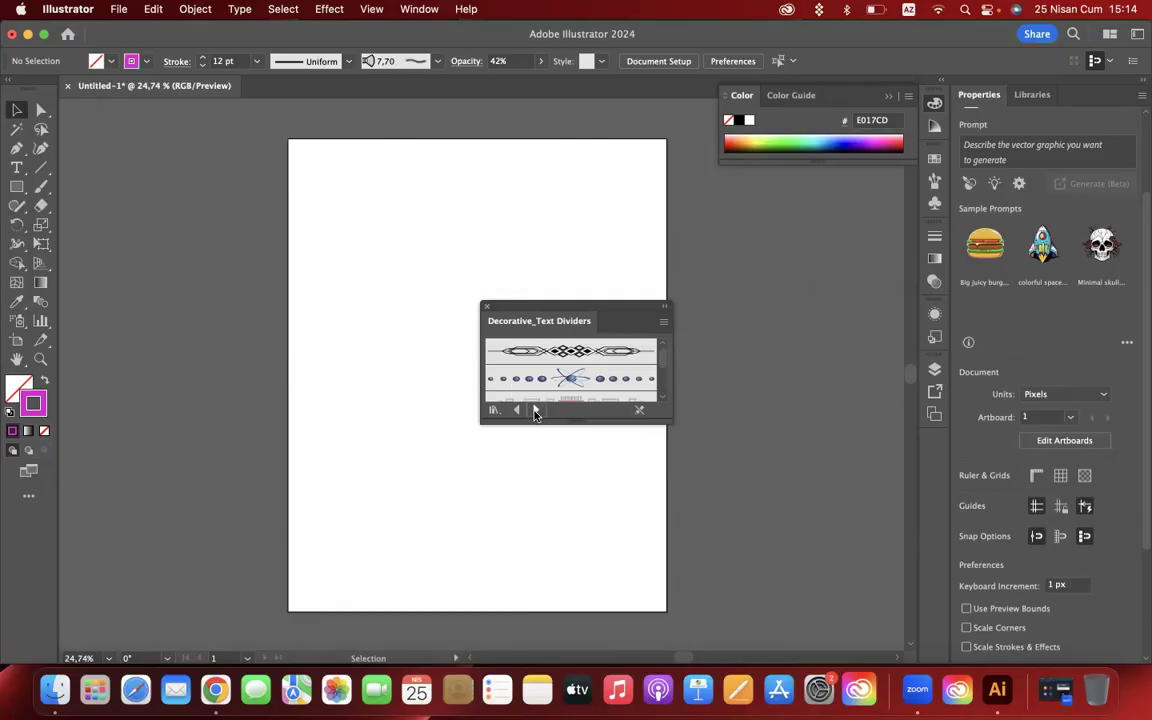
{"action": "left_click", "coordinate": [535, 410]}
{"action": "left_click", "coordinate": [535, 410]}
{"action": "scroll", "coordinate": [553, 388], "scroll_direction": "down", "scroll_amount": 3}
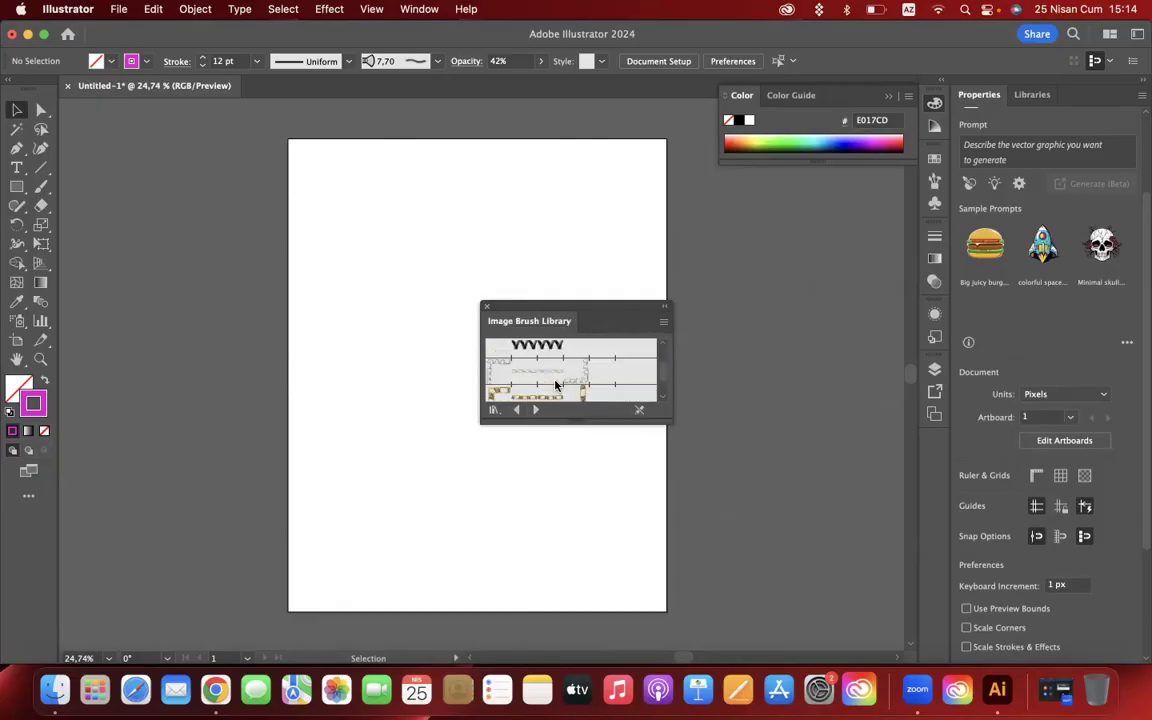
- Load the Grunge brushes vector pack library, choose its second-to-last dry brush and close the library
{"action": "left_click", "coordinate": [535, 410]}
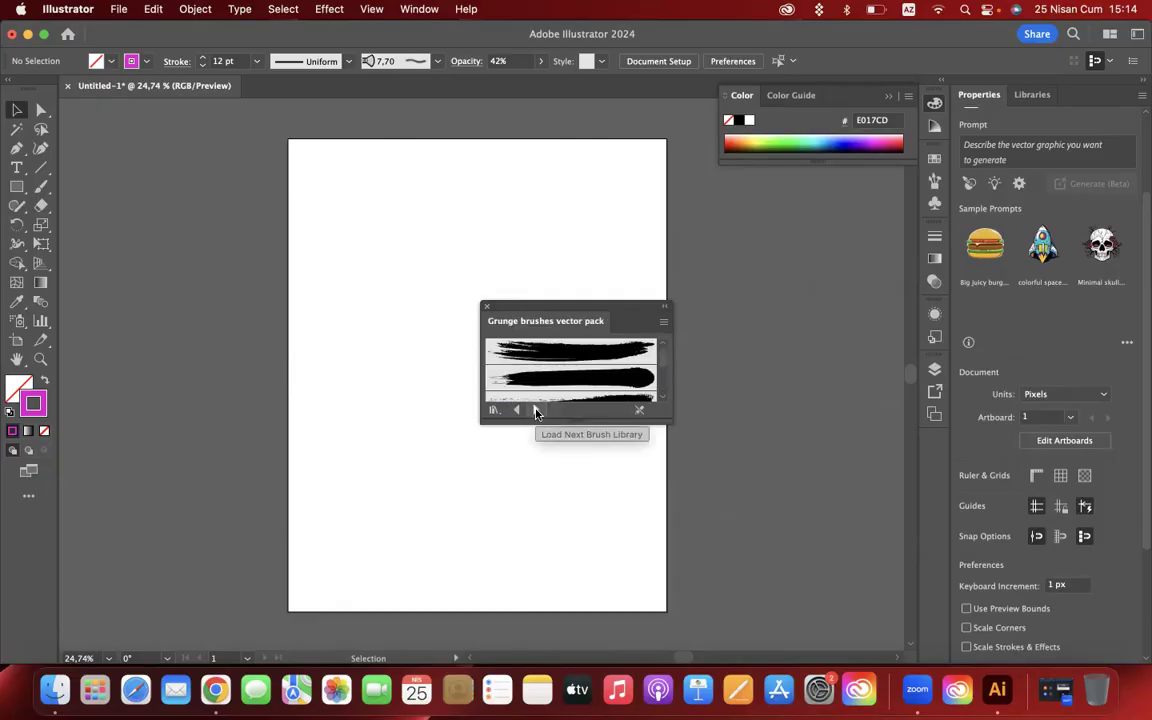
{"action": "scroll", "coordinate": [571, 378], "scroll_direction": "down", "scroll_amount": 3}
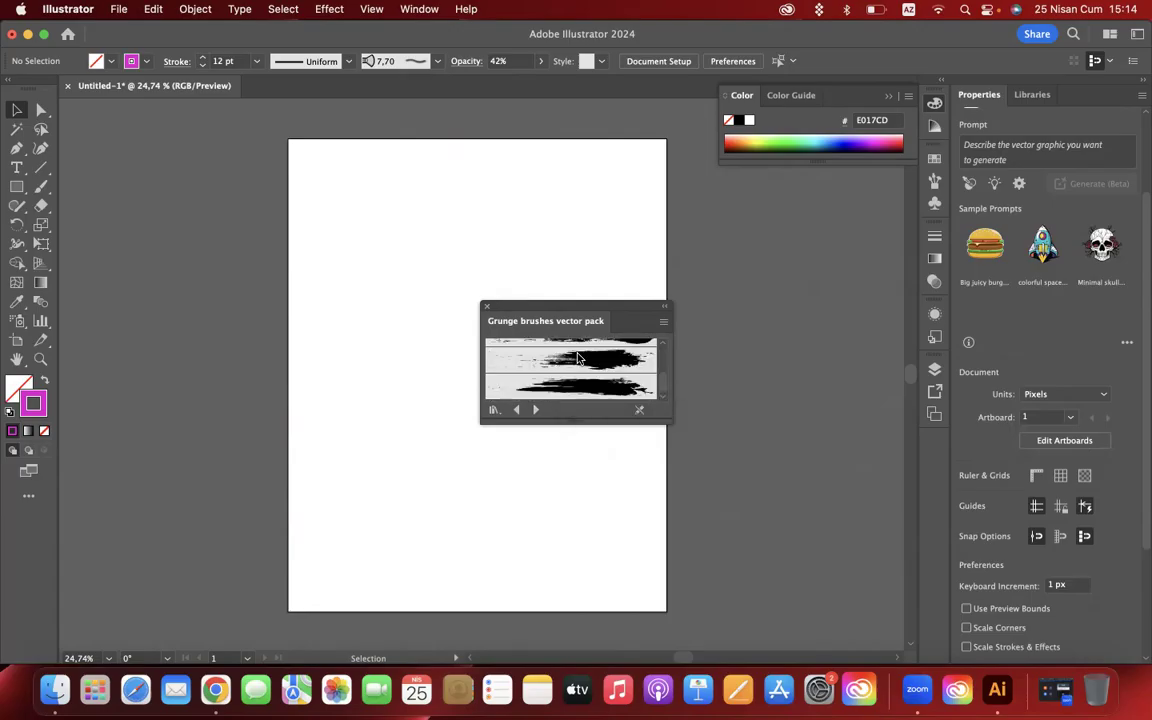
{"action": "left_click", "coordinate": [623, 367]}
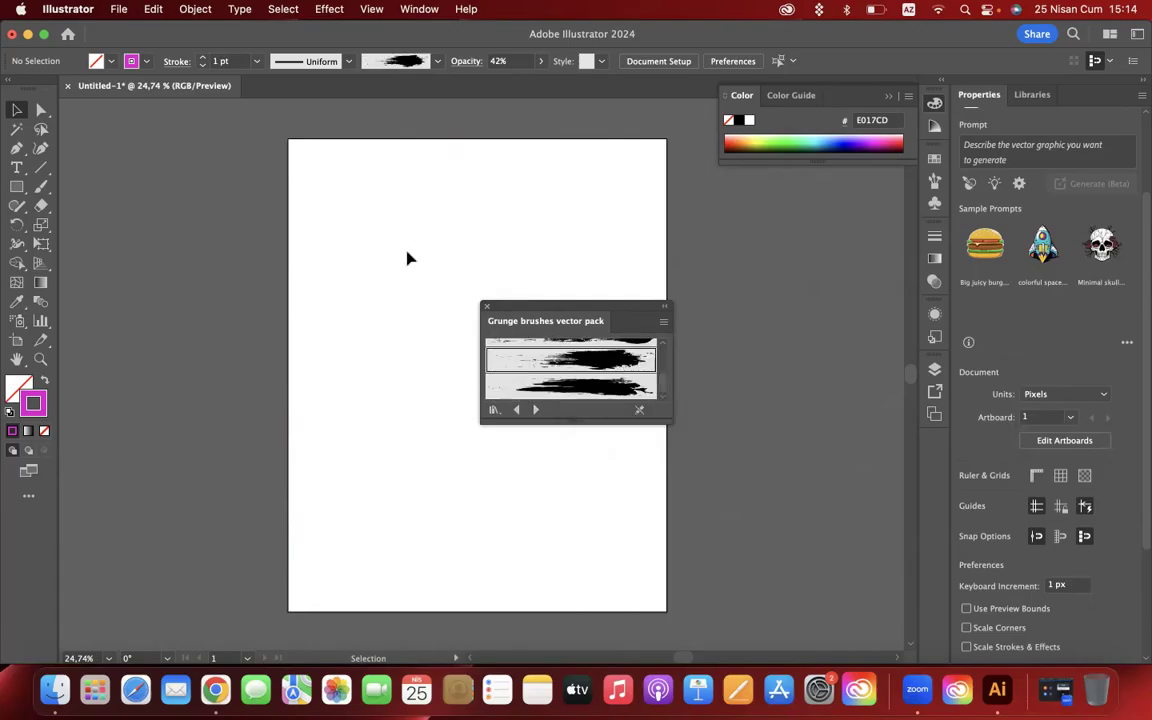
{"action": "left_click", "coordinate": [487, 306]}
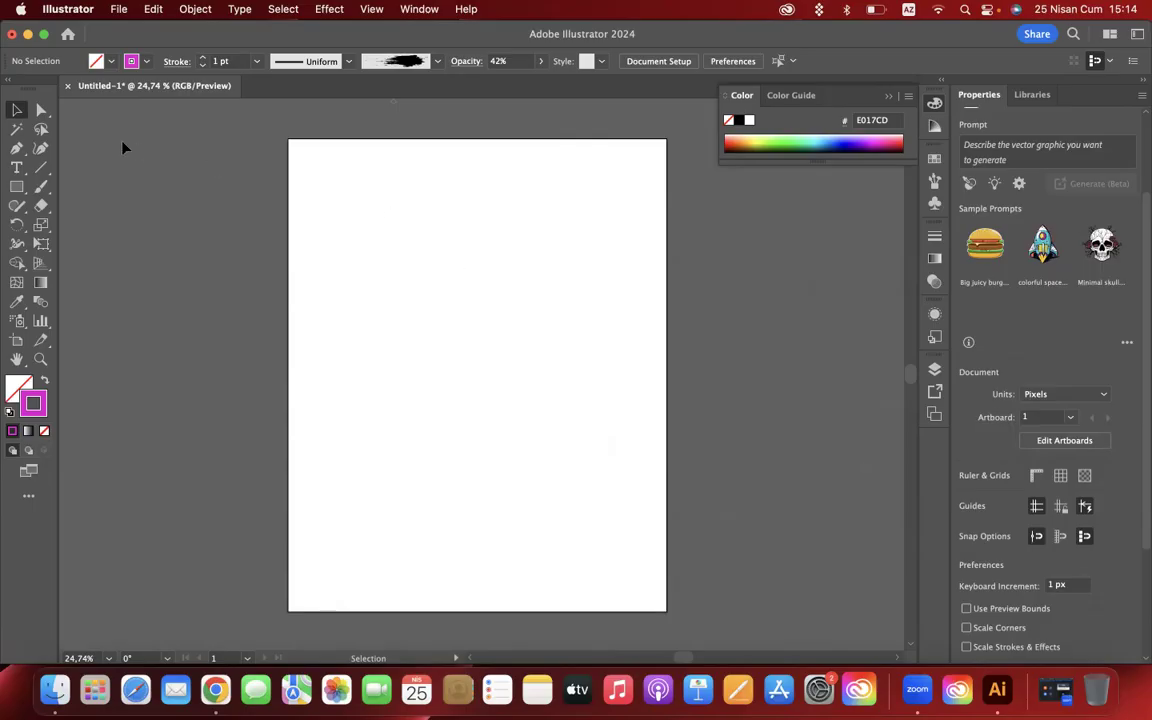
- Paint a horizontal grunge stroke across the upper artboard with the Paintbrush, then flatten its path vertically
{"action": "left_click", "coordinate": [42, 186]}
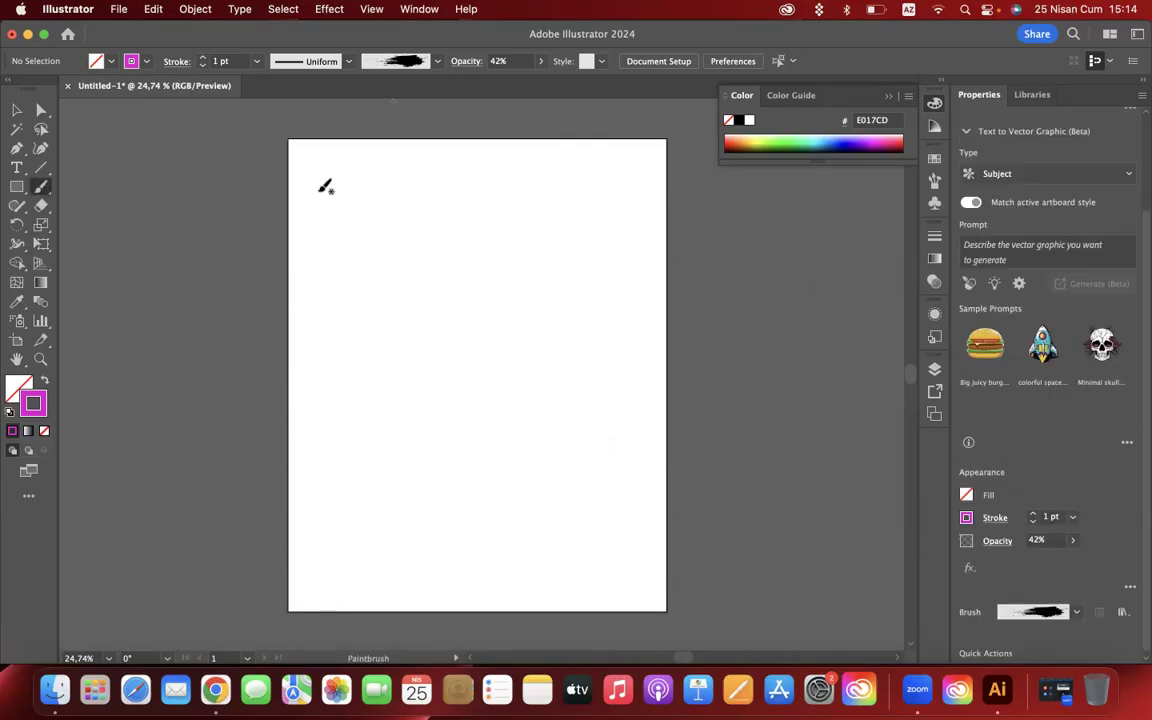
{"action": "left_click_drag", "start_coordinate": [306, 182], "coordinate": [556, 180]}
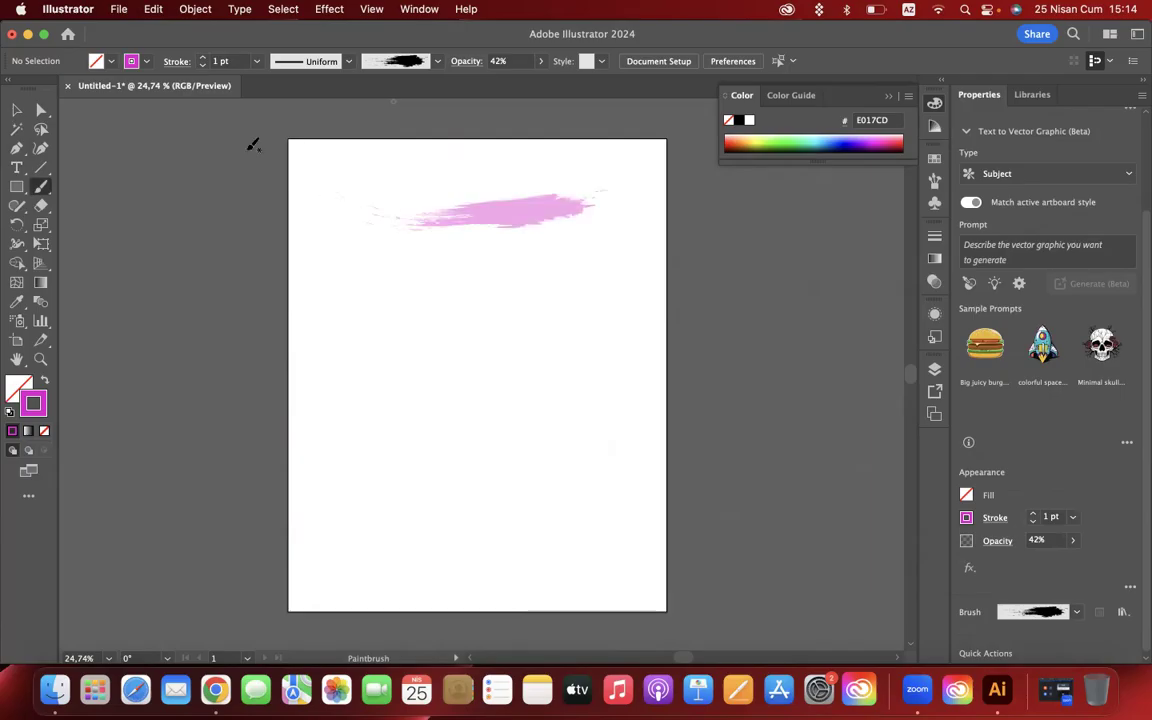
{"action": "left_click", "coordinate": [18, 109]}
{"action": "left_click", "coordinate": [492, 206]}
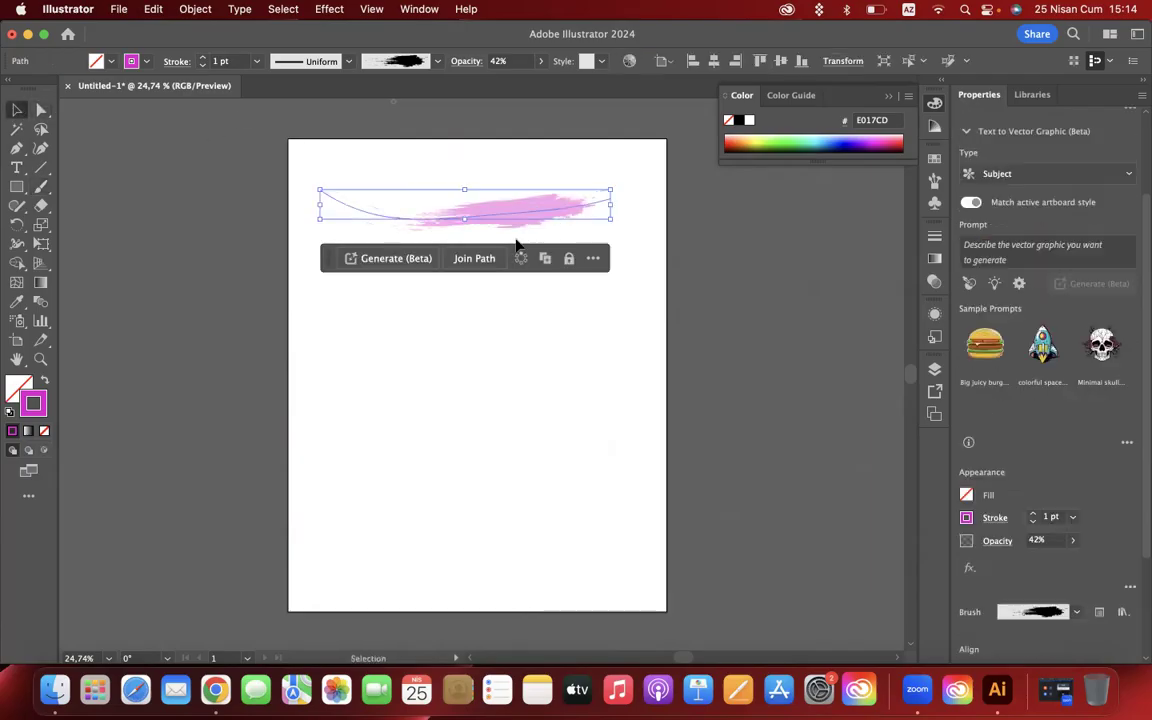
{"action": "mouse_move", "coordinate": [467, 224]}
{"action": "left_mouse_down"}
{"action": "mouse_move", "coordinate": [470, 406]}
{"action": "mouse_move", "coordinate": [486, 190]}
{"action": "mouse_move", "coordinate": [470, 288]}
{"action": "mouse_move", "coordinate": [473, 203]}
{"action": "left_mouse_up"}
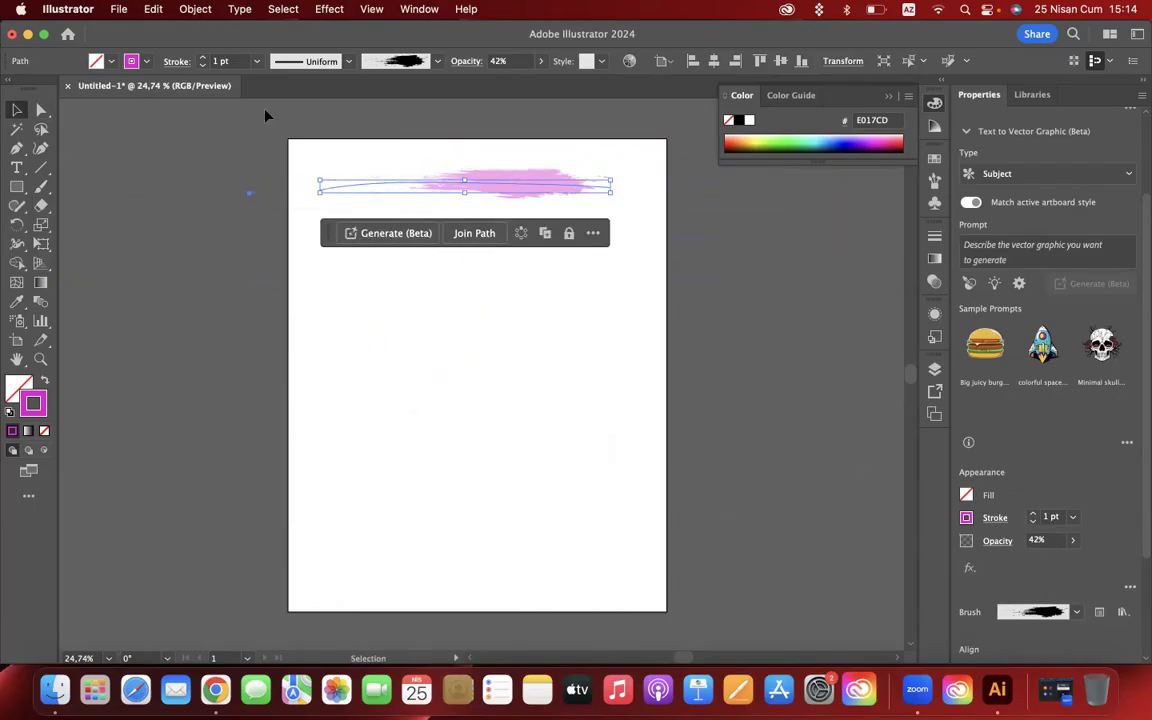
- Increase the grunge stroke's weight to 16 pt and move it over the right half of the artboard
{"action": "left_click", "coordinate": [204, 59]}
{"action": "left_click", "coordinate": [204, 59]}
{"action": "left_click", "coordinate": [204, 59]}
{"action": "left_click", "coordinate": [204, 59]}
{"action": "left_click", "coordinate": [204, 59]}
{"action": "left_click", "coordinate": [204, 59]}
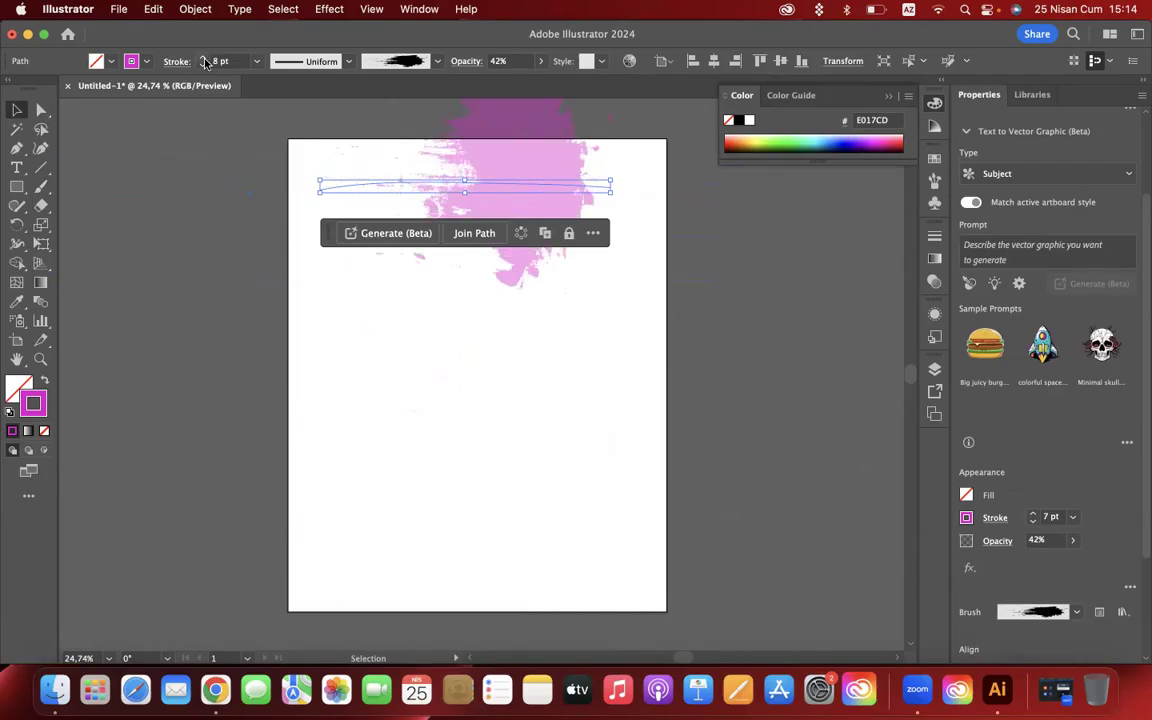
{"action": "left_click", "coordinate": [204, 59]}
{"action": "left_click", "coordinate": [204, 59]}
{"action": "left_click", "coordinate": [204, 59]}
{"action": "left_click", "coordinate": [204, 59]}
{"action": "left_click", "coordinate": [204, 59]}
{"action": "left_click", "coordinate": [204, 59]}
{"action": "left_click", "coordinate": [204, 59]}
{"action": "left_click", "coordinate": [204, 59]}
{"action": "mouse_move", "coordinate": [532, 285]}
{"action": "left_mouse_down"}
{"action": "mouse_move", "coordinate": [623, 436]}
{"action": "mouse_move", "coordinate": [650, 514]}
{"action": "mouse_move", "coordinate": [628, 490]}
{"action": "left_mouse_up"}
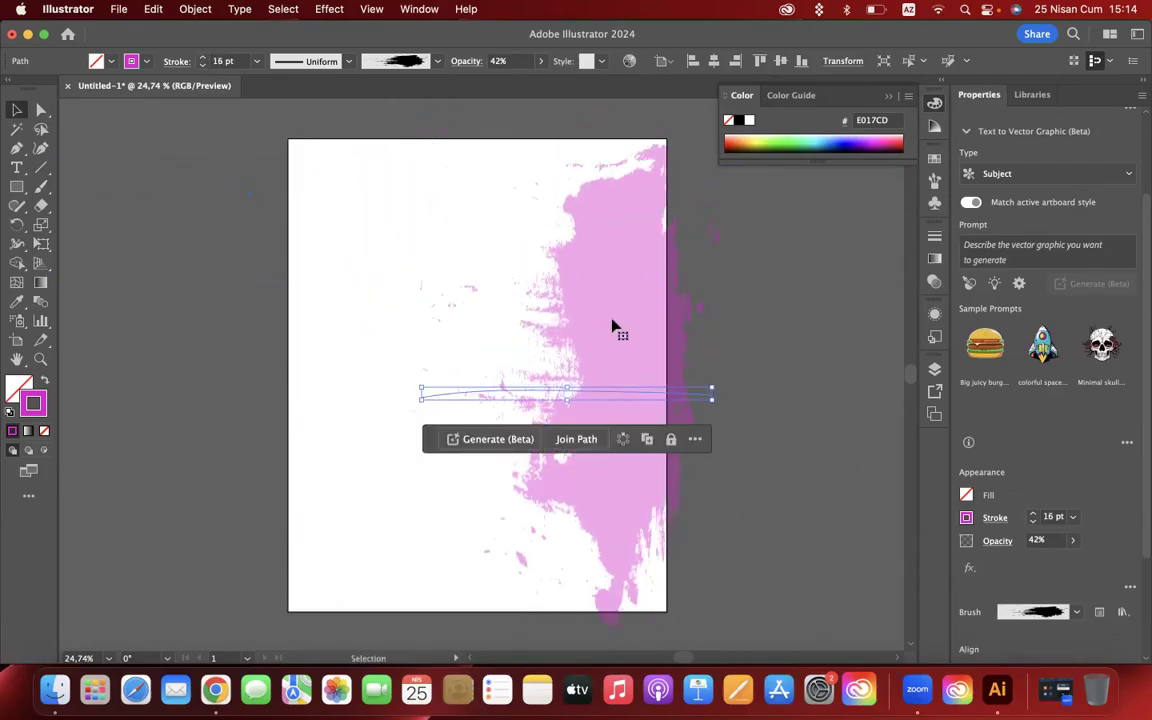
- Expand the appearance of the grunge brush stroke into filled shapes
{"action": "left_click", "coordinate": [198, 10]}
{"action": "left_click", "coordinate": [195, 218]}
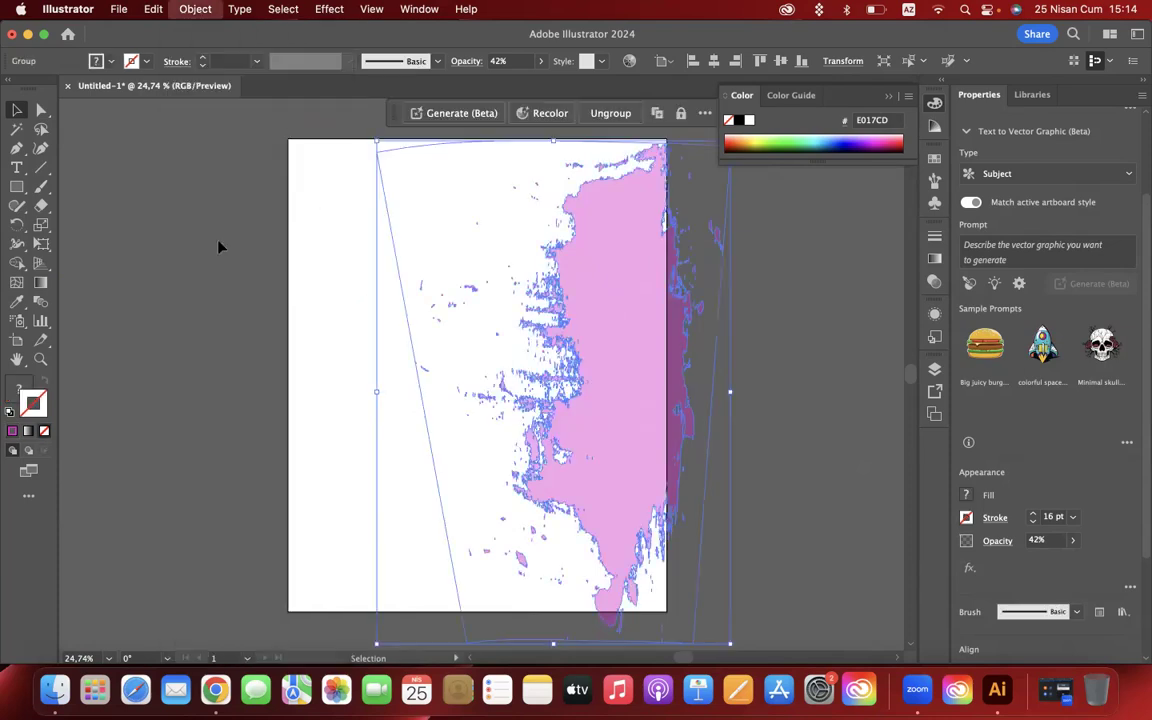
{"action": "left_click", "coordinate": [195, 9]}
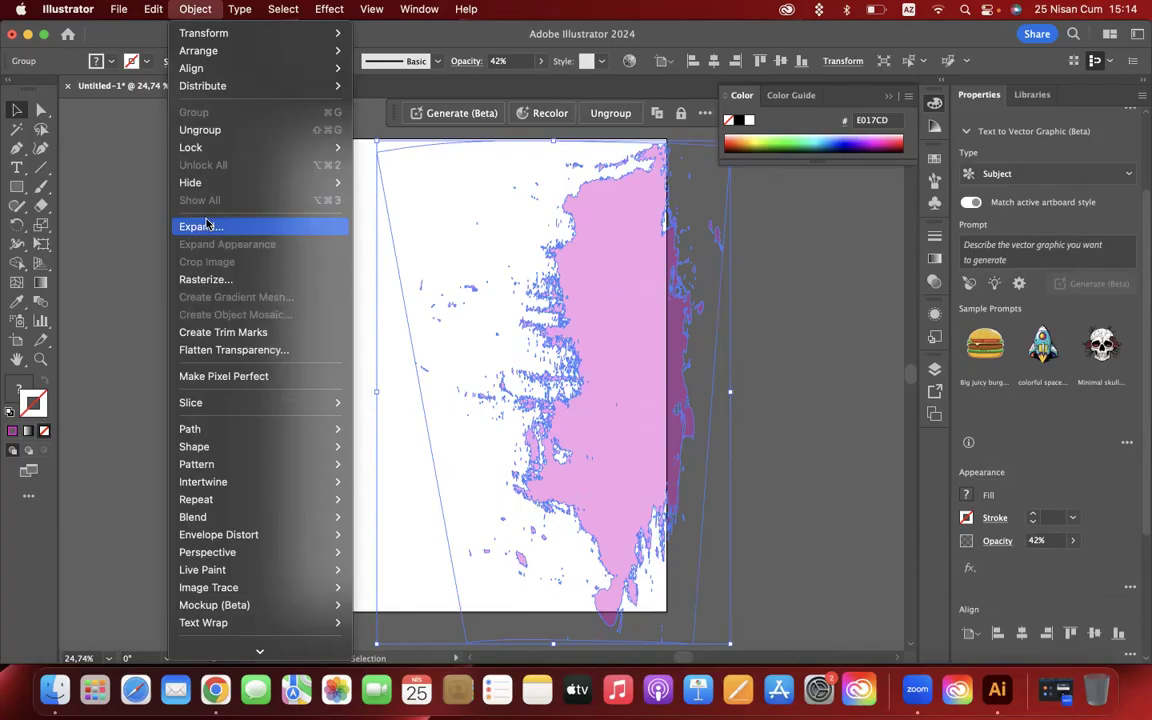
{"action": "left_click", "coordinate": [207, 225]}
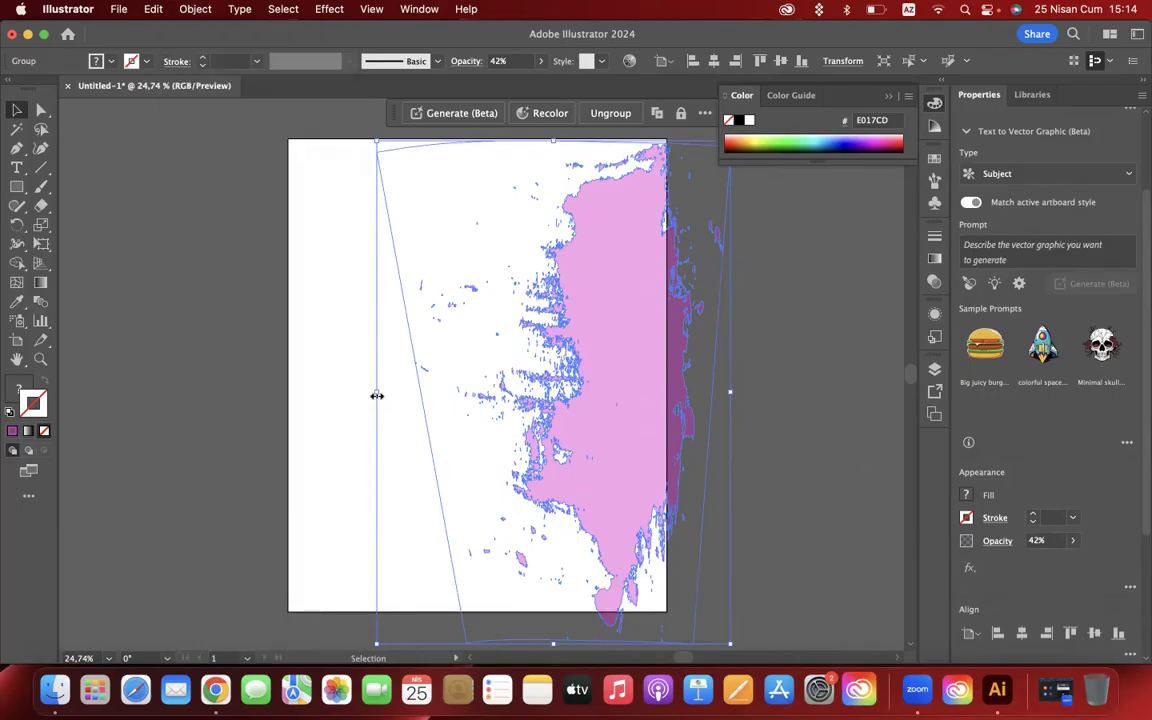
- Enlarge the expanded grunge shape beyond the artboard's right edge and preview the cropped result in Trim View
{"action": "left_click_drag", "start_coordinate": [377, 394], "coordinate": [196, 392]}
{"action": "left_click_drag", "start_coordinate": [605, 340], "coordinate": [672, 354]}
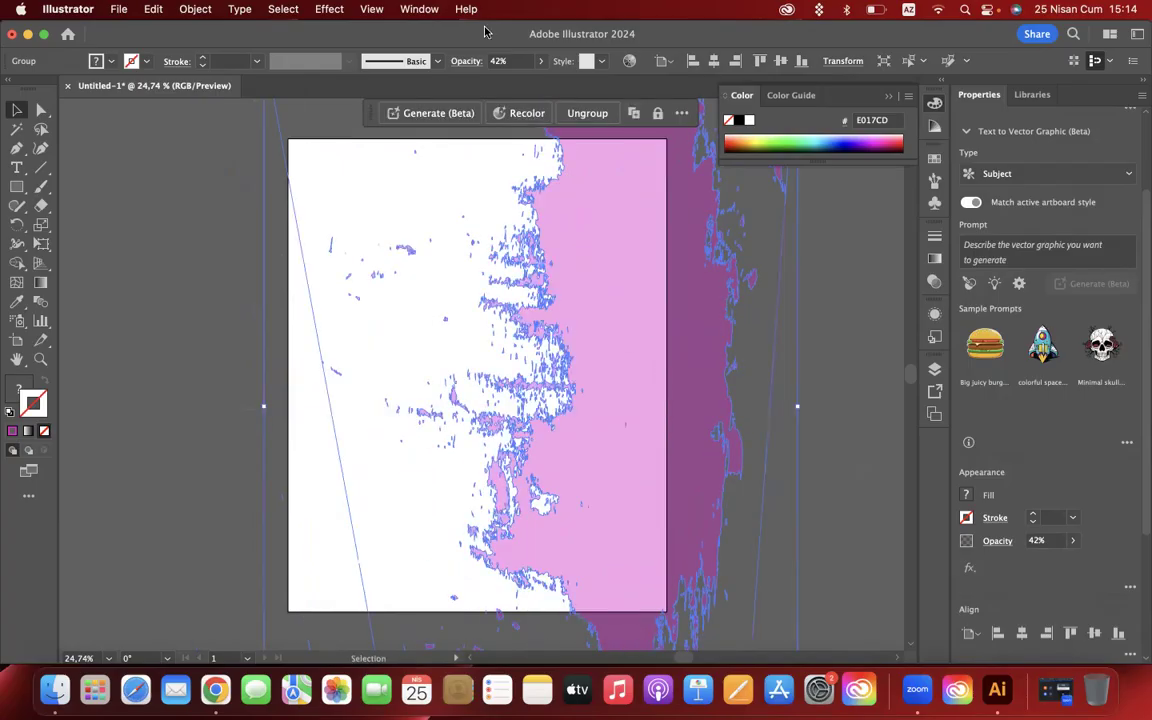
{"action": "left_click", "coordinate": [372, 10]}
{"action": "left_click", "coordinate": [398, 113]}
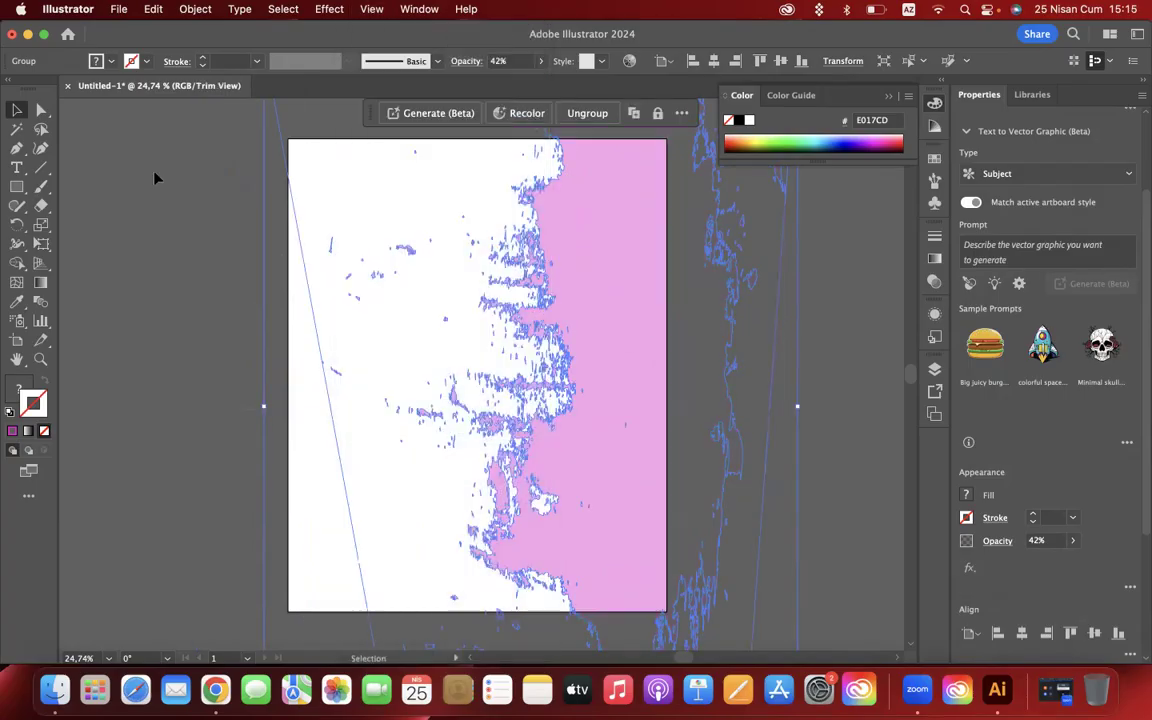
{"action": "left_click", "coordinate": [155, 178]}
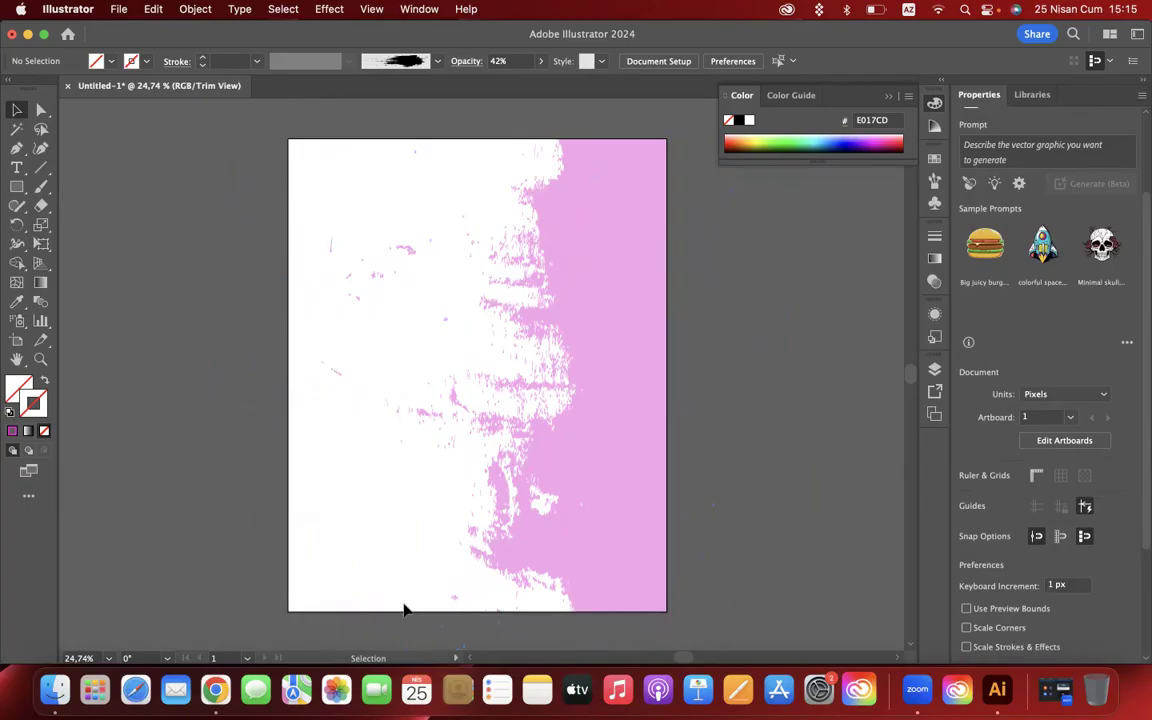
- Delete the pink grunge shape from the artboard and view the tools grouped with the Width tool
{"action": "left_click", "coordinate": [604, 329]}
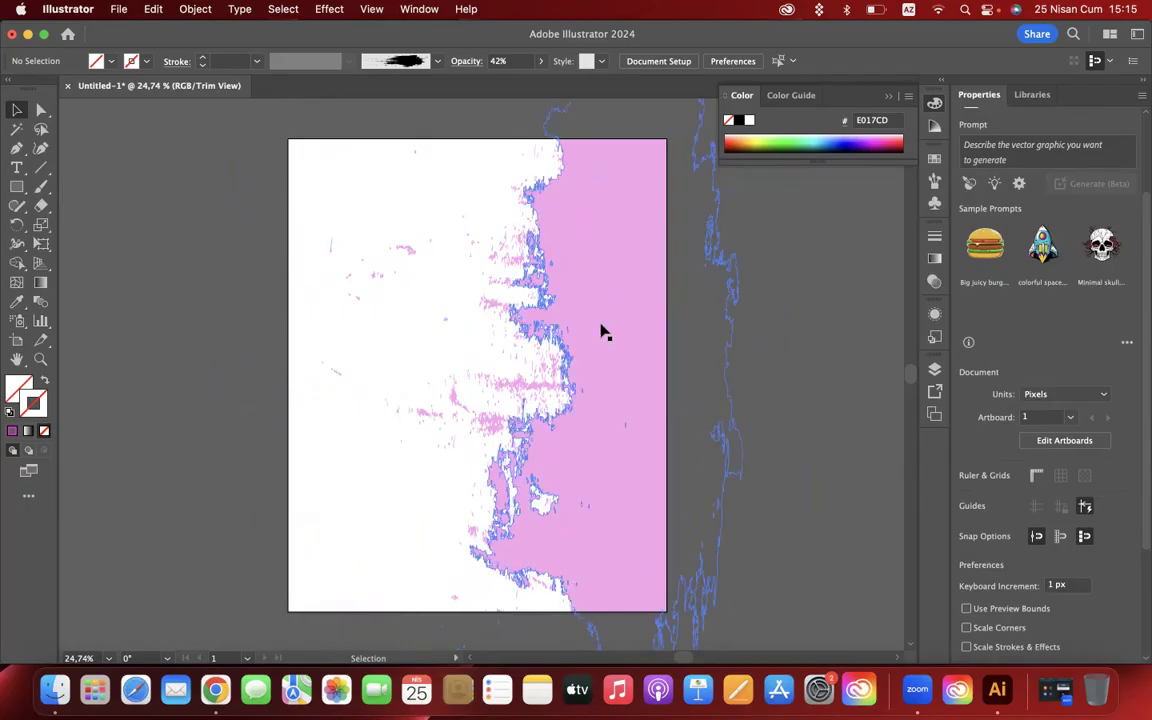
{"action": "key", "text": "Delete"}
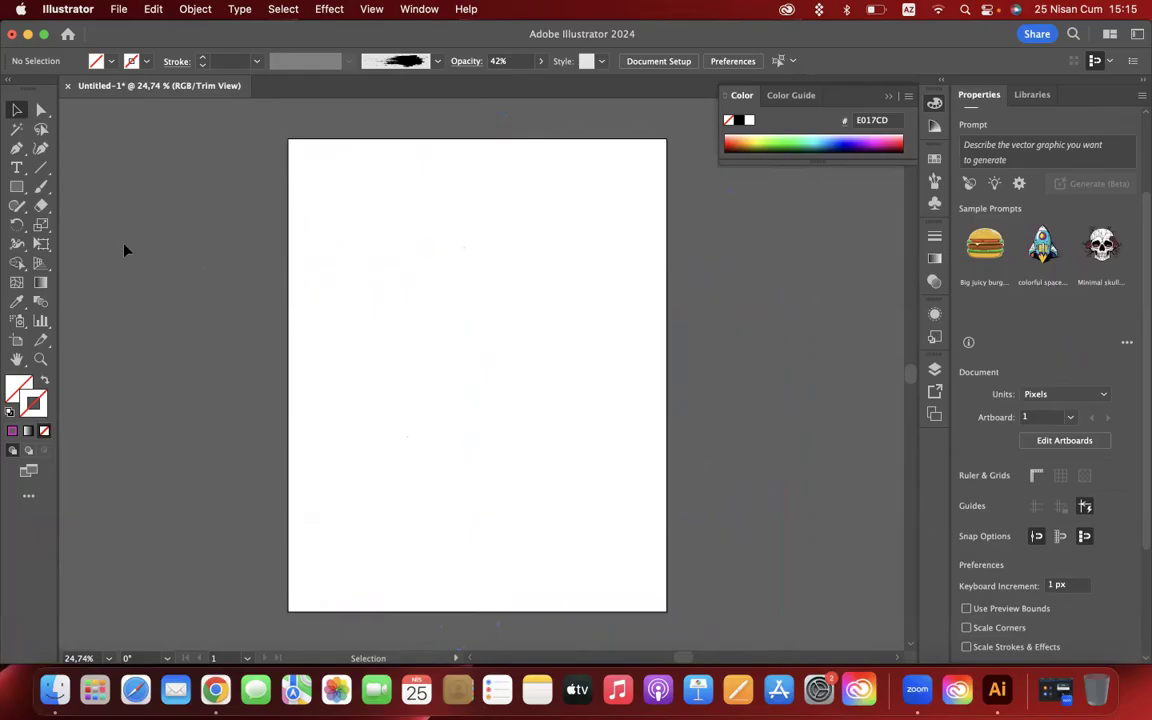
{"action": "left_click", "coordinate": [17, 245]}
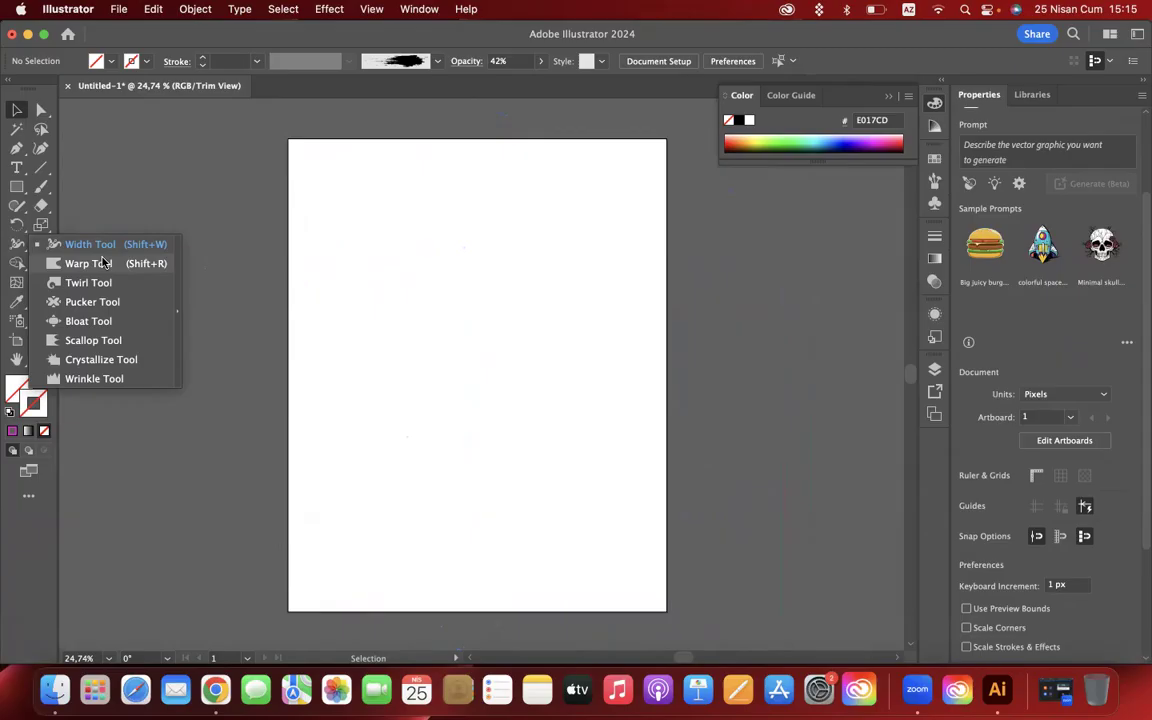
{"action": "left_click", "coordinate": [11, 246]}
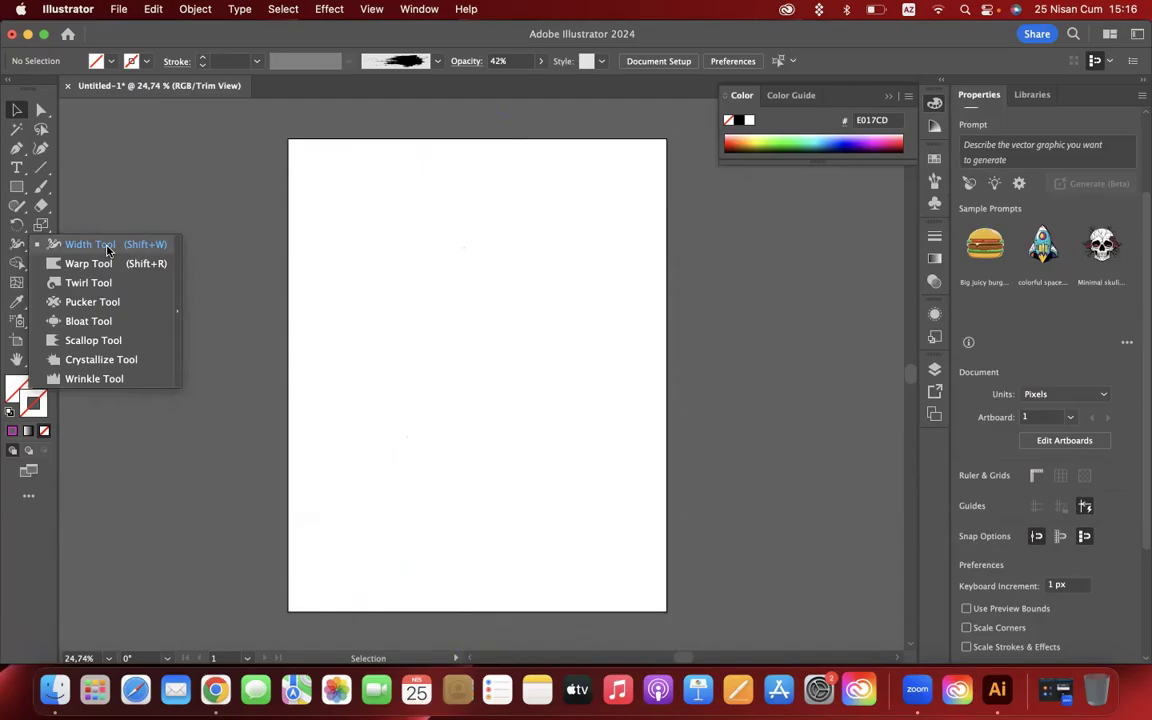
- Restore the solid magenta stroke colour and draw a straight diagonal line descending to the right with the Pen tool
{"action": "left_click", "coordinate": [17, 148]}
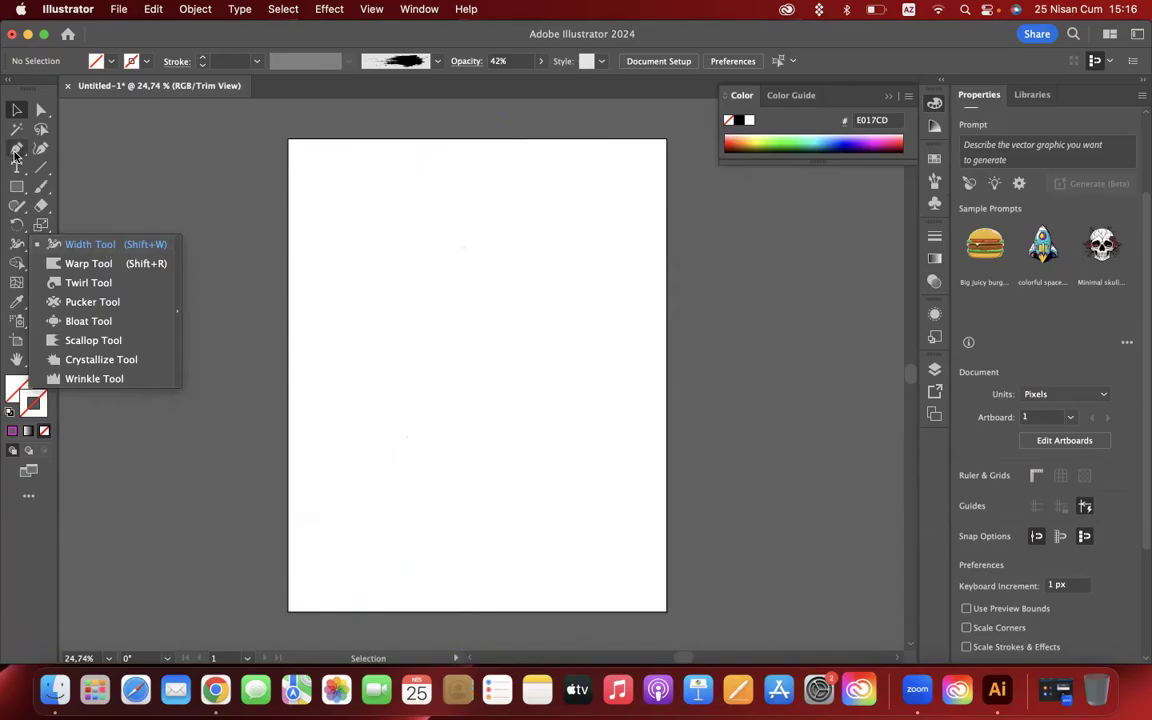
{"action": "left_click", "coordinate": [13, 431]}
{"action": "left_click", "coordinate": [369, 222]}
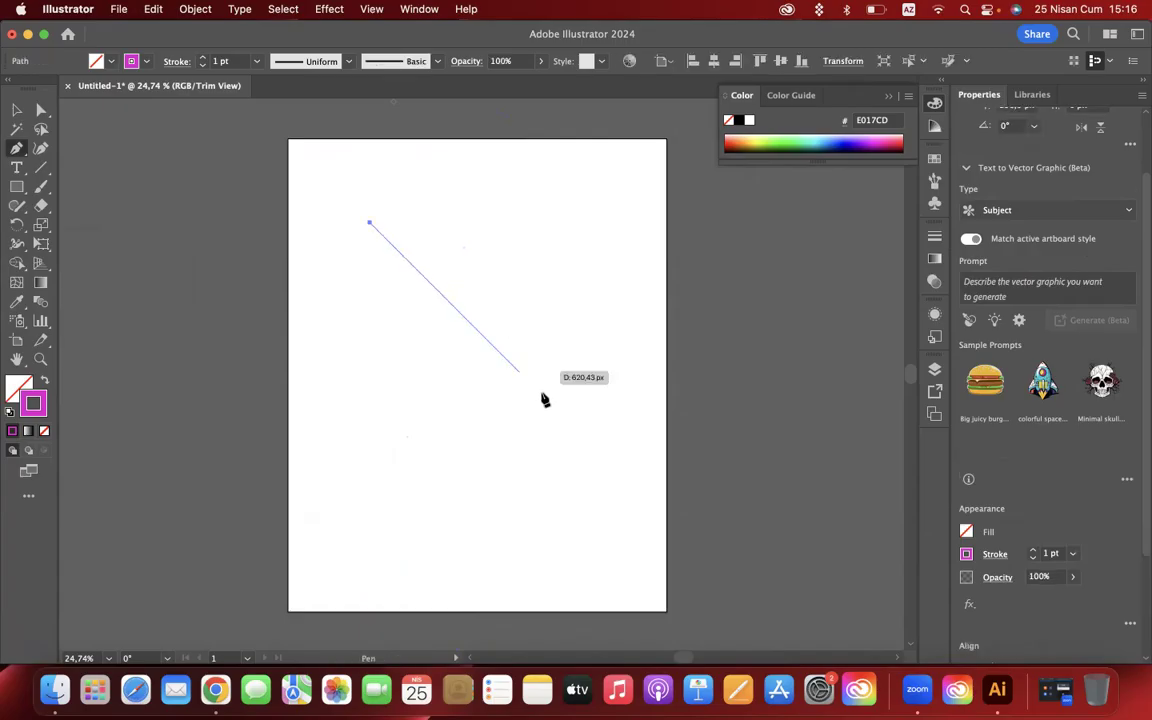
{"action": "left_click", "coordinate": [541, 393]}
{"action": "left_click", "coordinate": [17, 110]}
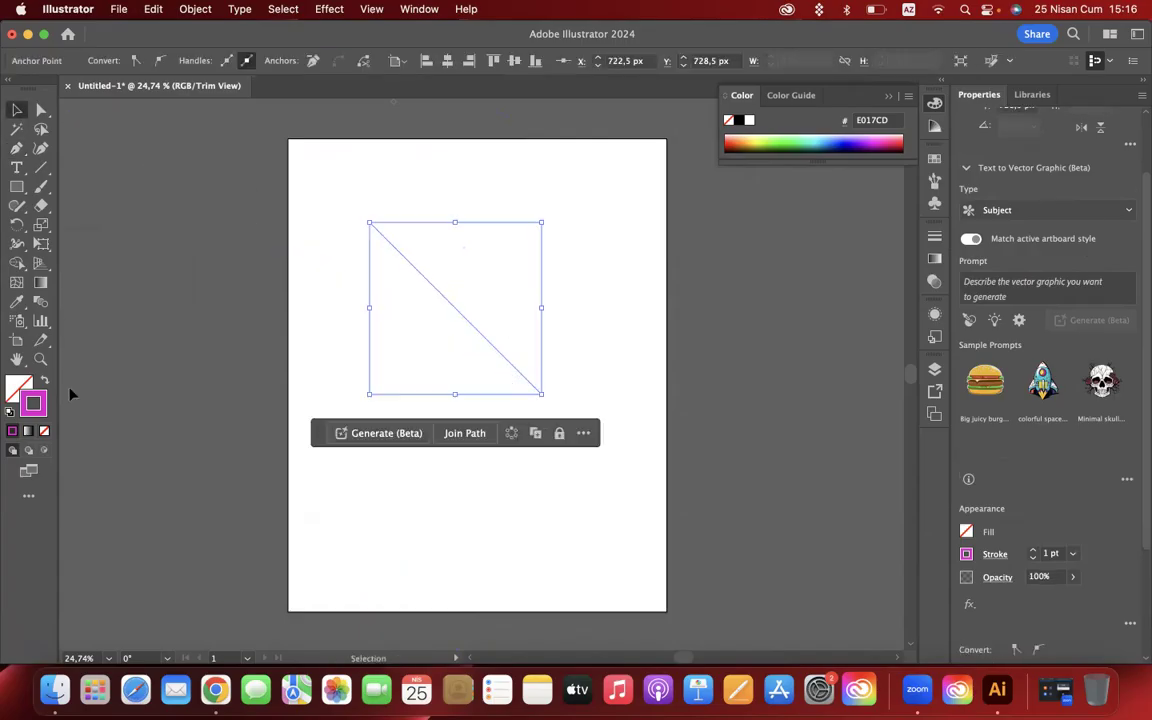
- Change the diagonal line's stroke colour to black (000000) and its weight to 90 pt
{"action": "double_click", "coordinate": [33, 403]}
{"action": "left_click_drag", "start_coordinate": [728, 420], "coordinate": [562, 551]}
{"action": "left_click", "coordinate": [958, 334]}
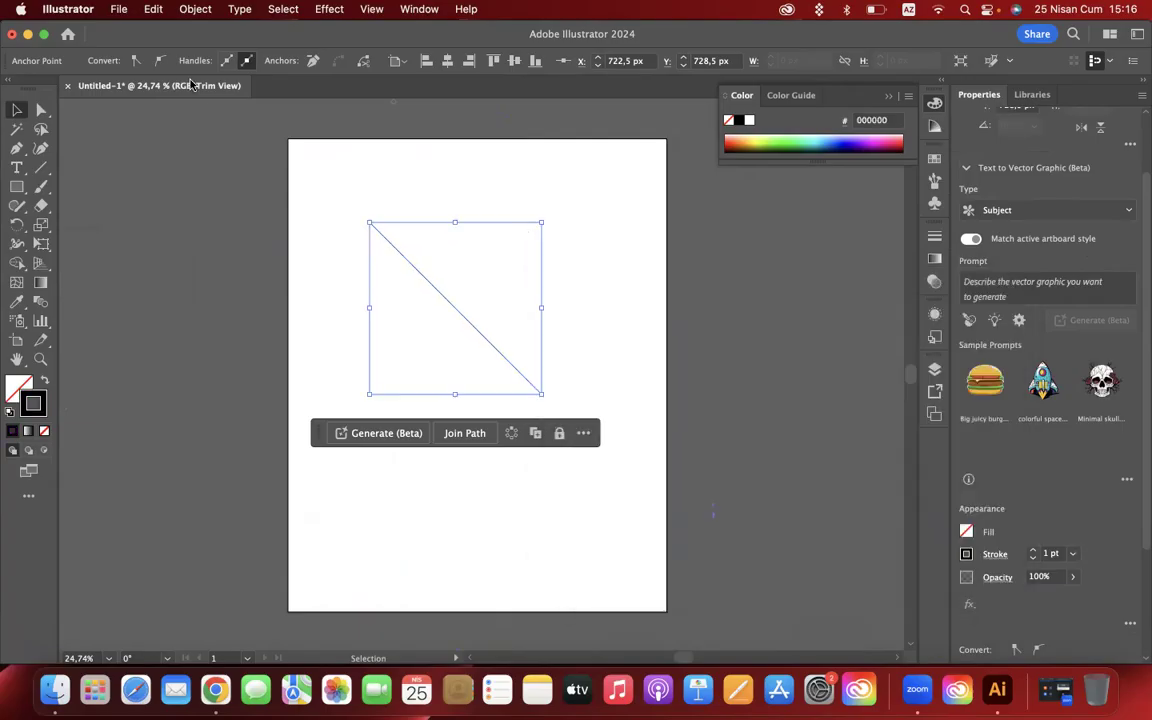
{"action": "left_click", "coordinate": [144, 282]}
{"action": "left_click", "coordinate": [434, 290]}
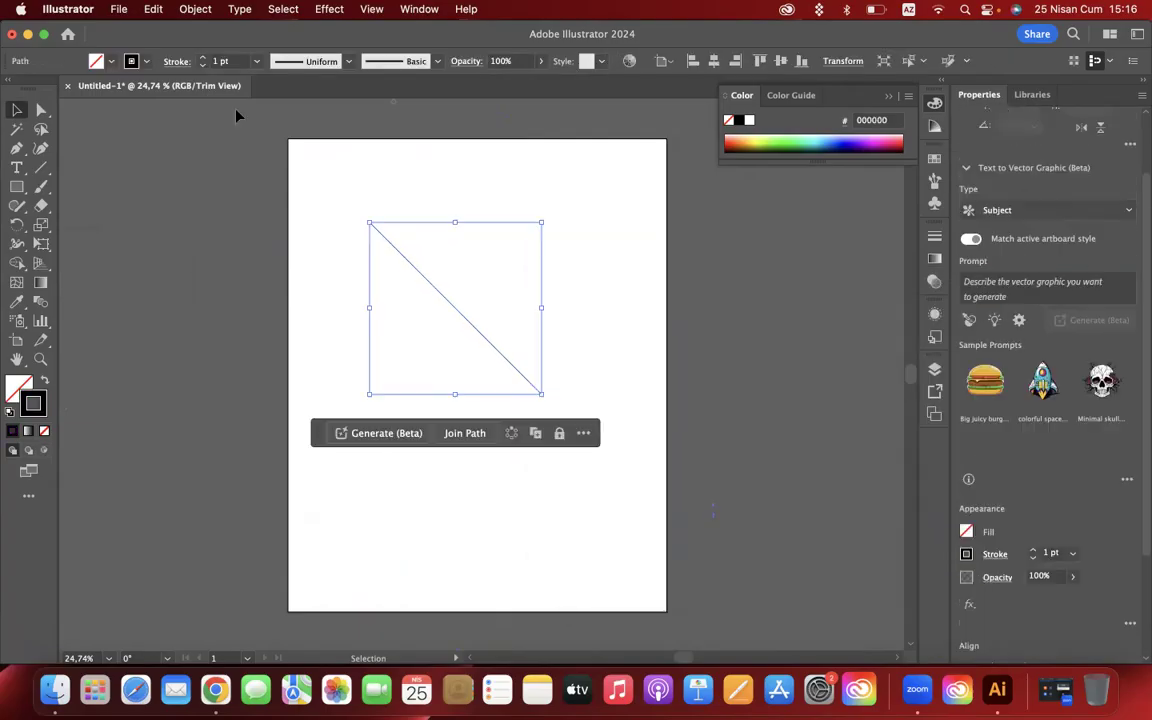
{"action": "left_click", "coordinate": [205, 59]}
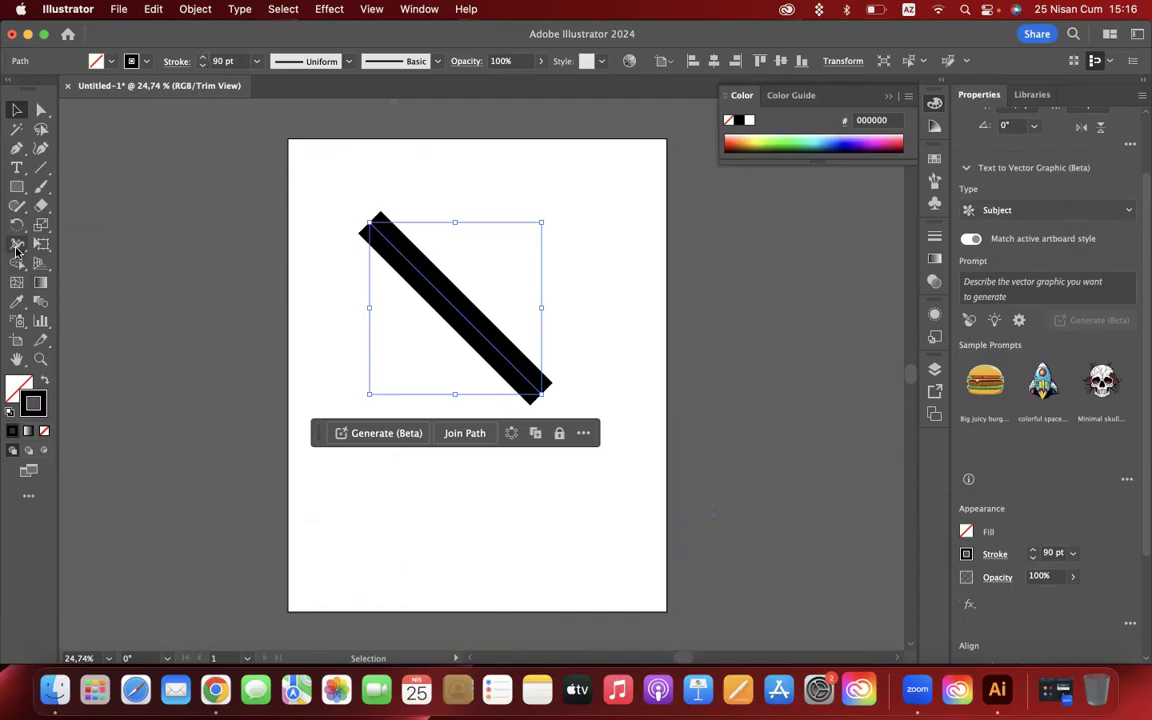
- Reshape the diagonal line with the Width tool, pinching its upper third, widening its lower part and flaring its upper end
{"action": "left_click_drag", "start_coordinate": [17, 243], "coordinate": [67, 250]}
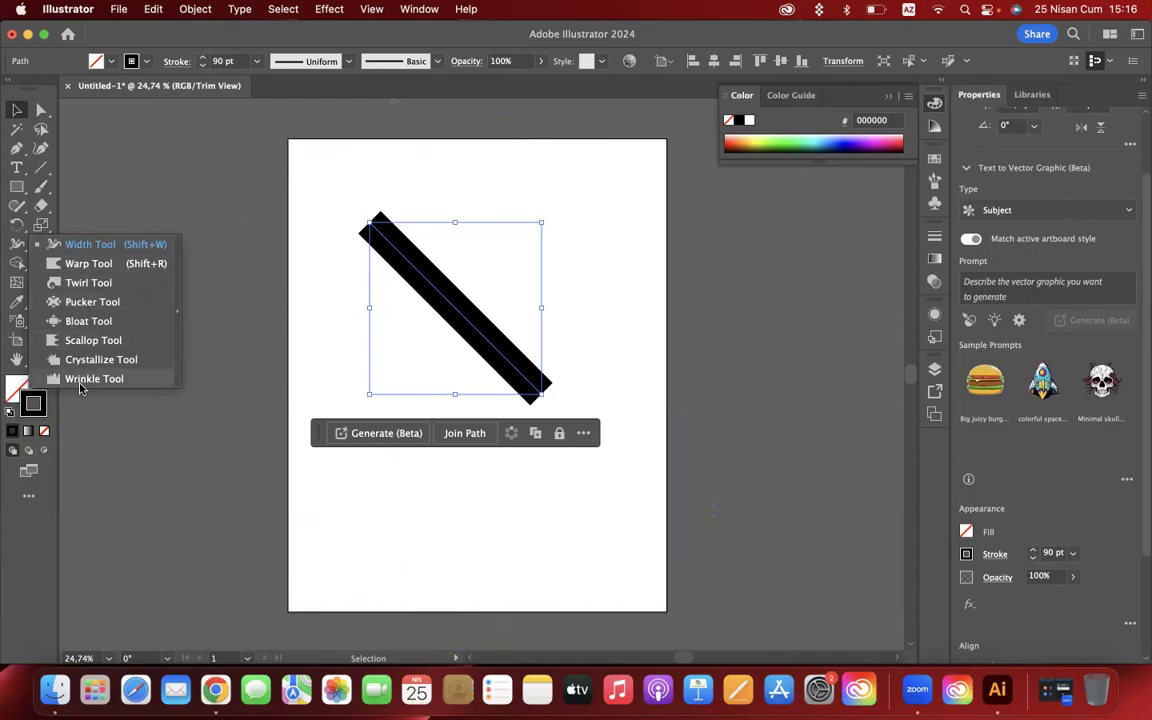
{"action": "left_click", "coordinate": [13, 386]}
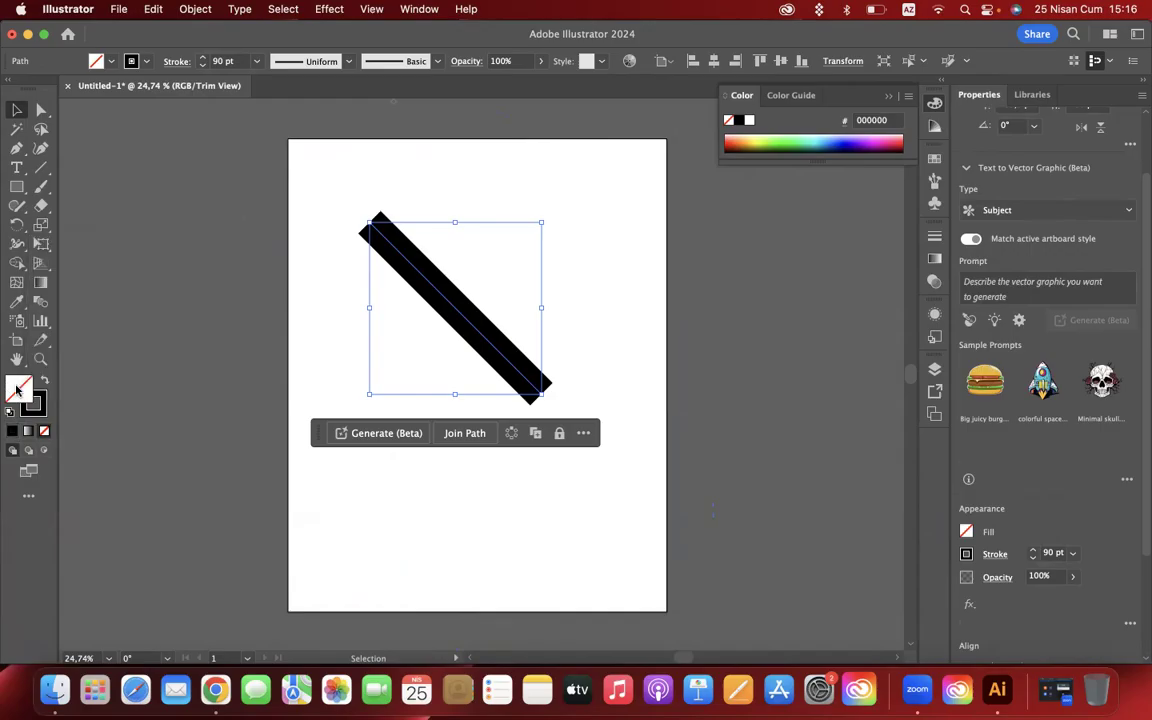
{"action": "left_click", "coordinate": [17, 244]}
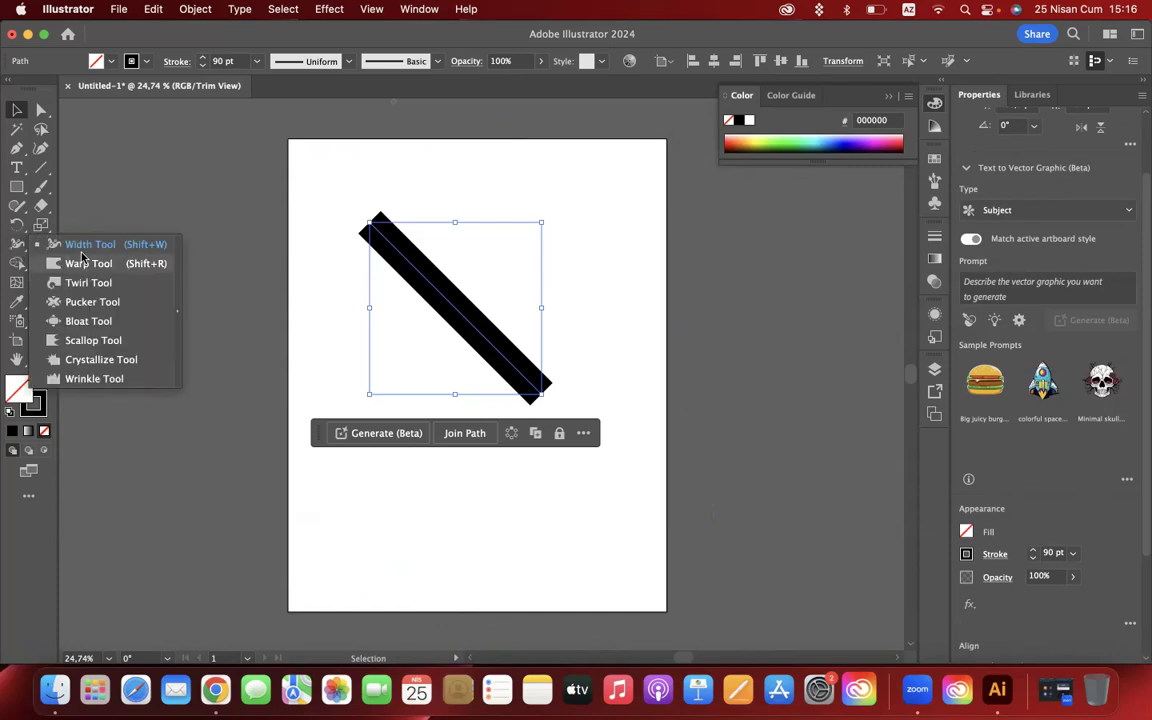
{"action": "left_click", "coordinate": [84, 244]}
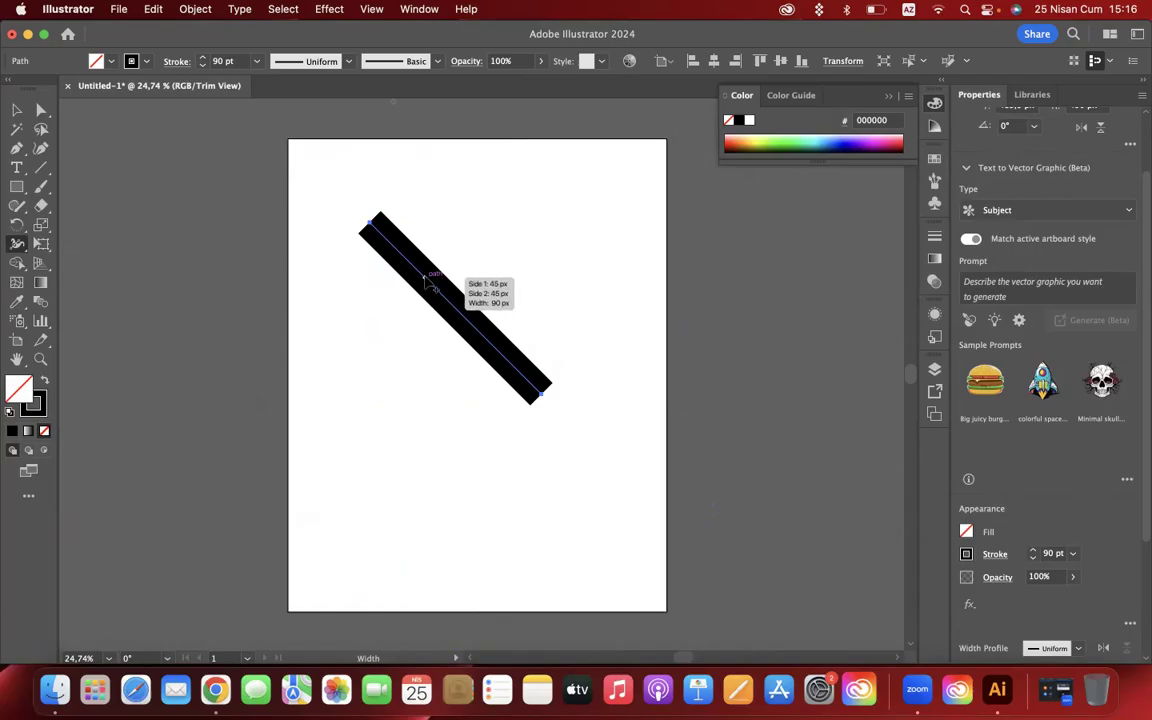
{"action": "mouse_move", "coordinate": [425, 279]}
{"action": "left_mouse_down"}
{"action": "mouse_move", "coordinate": [451, 263]}
{"action": "mouse_move", "coordinate": [423, 277]}
{"action": "left_mouse_up"}
{"action": "left_click_drag", "start_coordinate": [497, 352], "coordinate": [483, 374]}
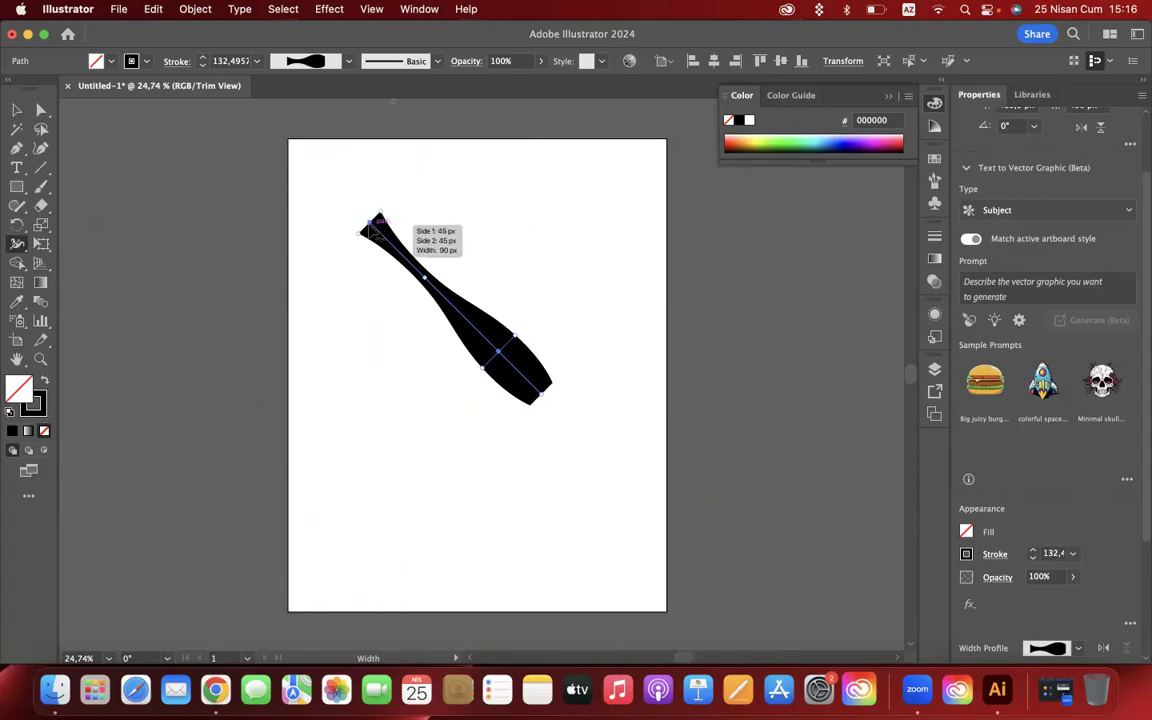
{"action": "left_click_drag", "start_coordinate": [368, 227], "coordinate": [334, 258]}
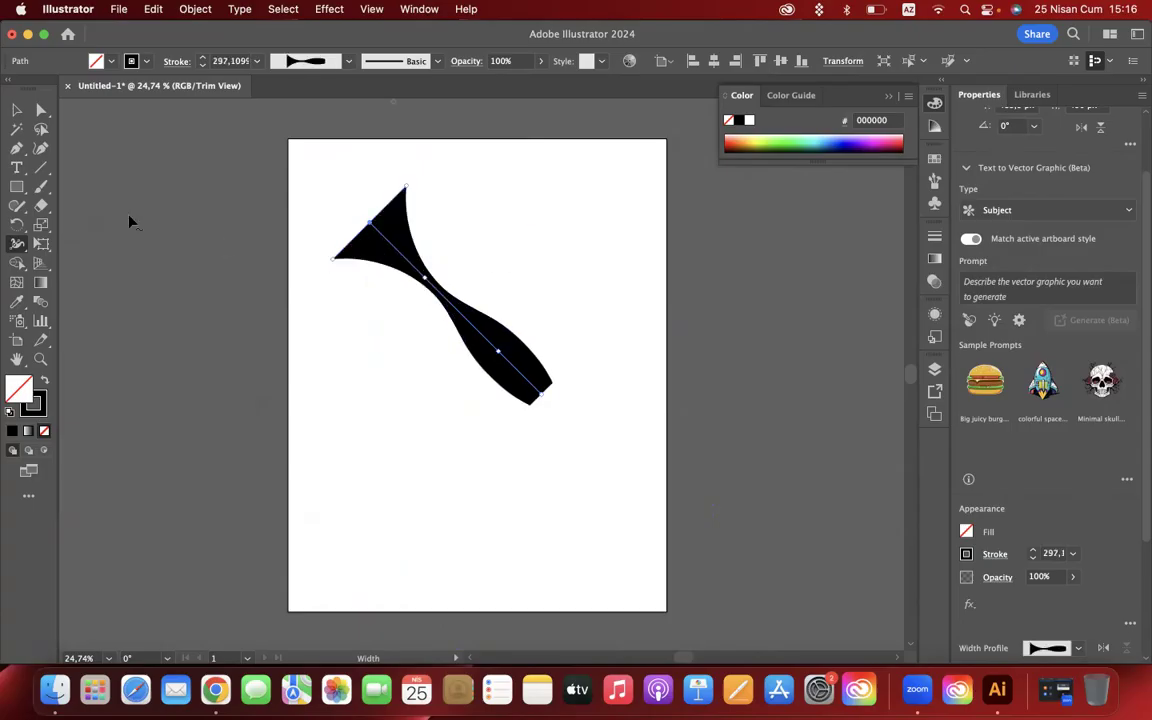
{"action": "left_click", "coordinate": [12, 111]}
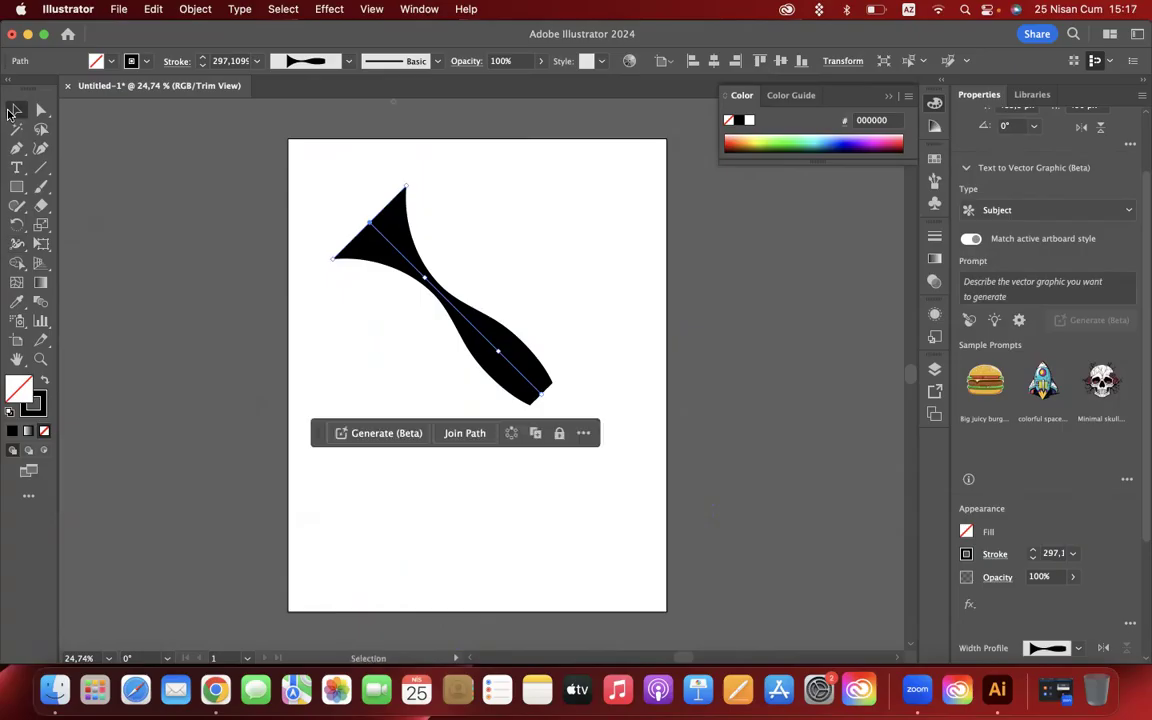
{"action": "left_click", "coordinate": [235, 525]}
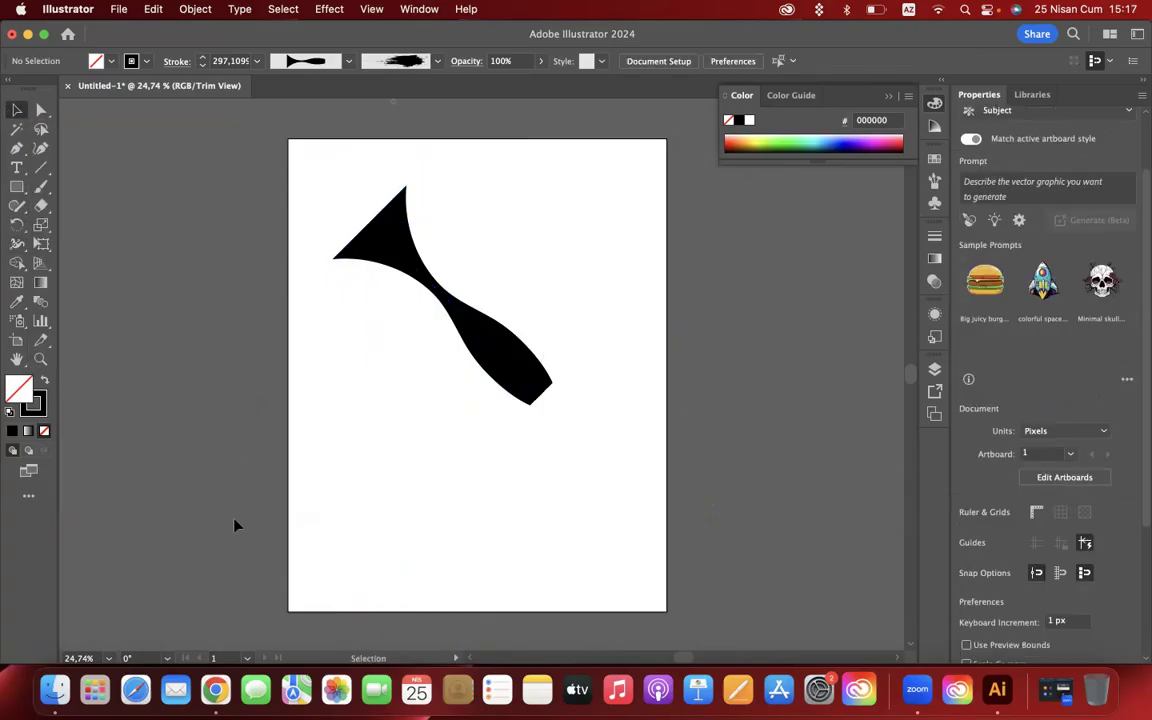
- Adjust the line's width profile by thickening the upper part, pinching the middle and narrowing it near the lower end
{"action": "left_click", "coordinate": [461, 341]}
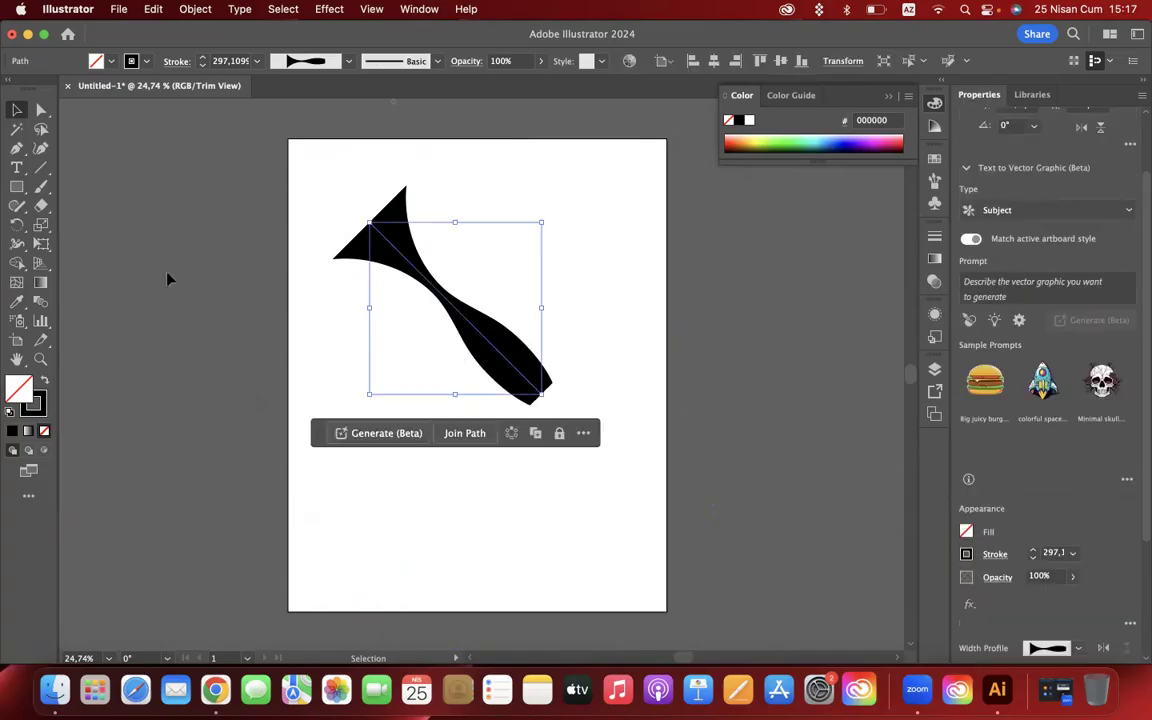
{"action": "left_click_drag", "start_coordinate": [17, 250], "coordinate": [110, 218]}
{"action": "mouse_move", "coordinate": [390, 248]}
{"action": "left_mouse_down"}
{"action": "mouse_move", "coordinate": [383, 224]}
{"action": "mouse_move", "coordinate": [408, 257]}
{"action": "mouse_move", "coordinate": [400, 247]}
{"action": "mouse_move", "coordinate": [415, 236]}
{"action": "mouse_move", "coordinate": [408, 252]}
{"action": "mouse_move", "coordinate": [440, 237]}
{"action": "mouse_move", "coordinate": [442, 198]}
{"action": "left_mouse_up"}
{"action": "mouse_move", "coordinate": [425, 262]}
{"action": "left_mouse_down"}
{"action": "mouse_move", "coordinate": [404, 314]}
{"action": "mouse_move", "coordinate": [416, 304]}
{"action": "left_mouse_up"}
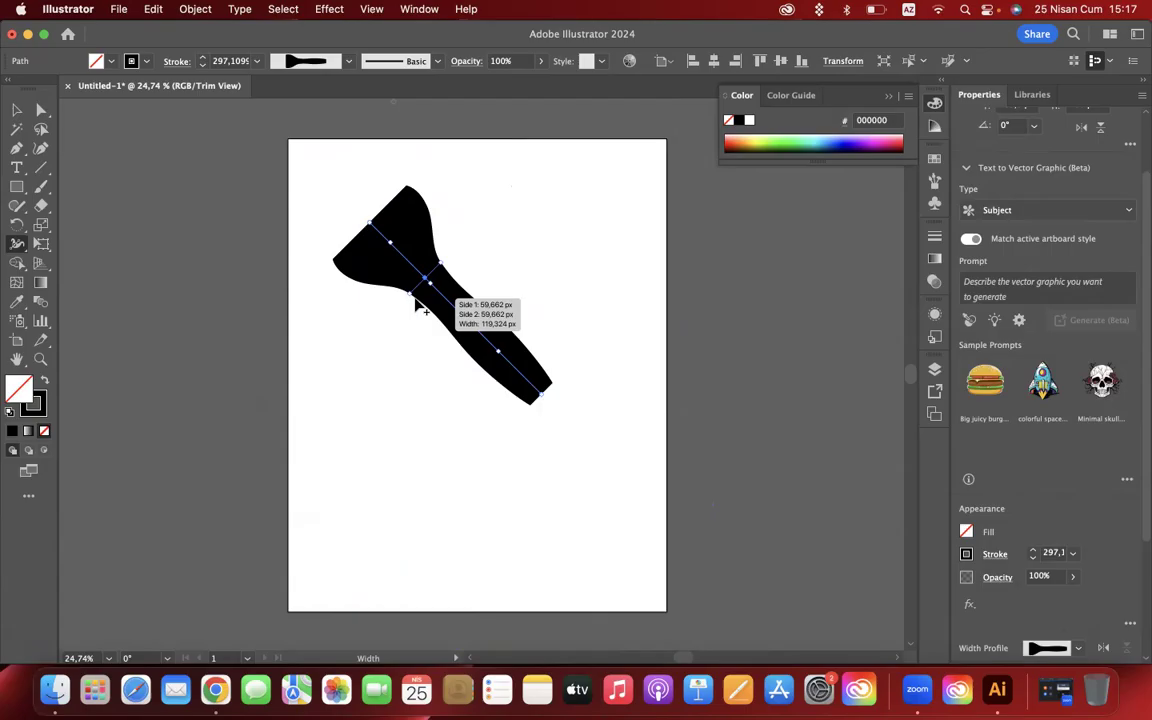
{"action": "left_click_drag", "start_coordinate": [463, 317], "coordinate": [458, 320]}
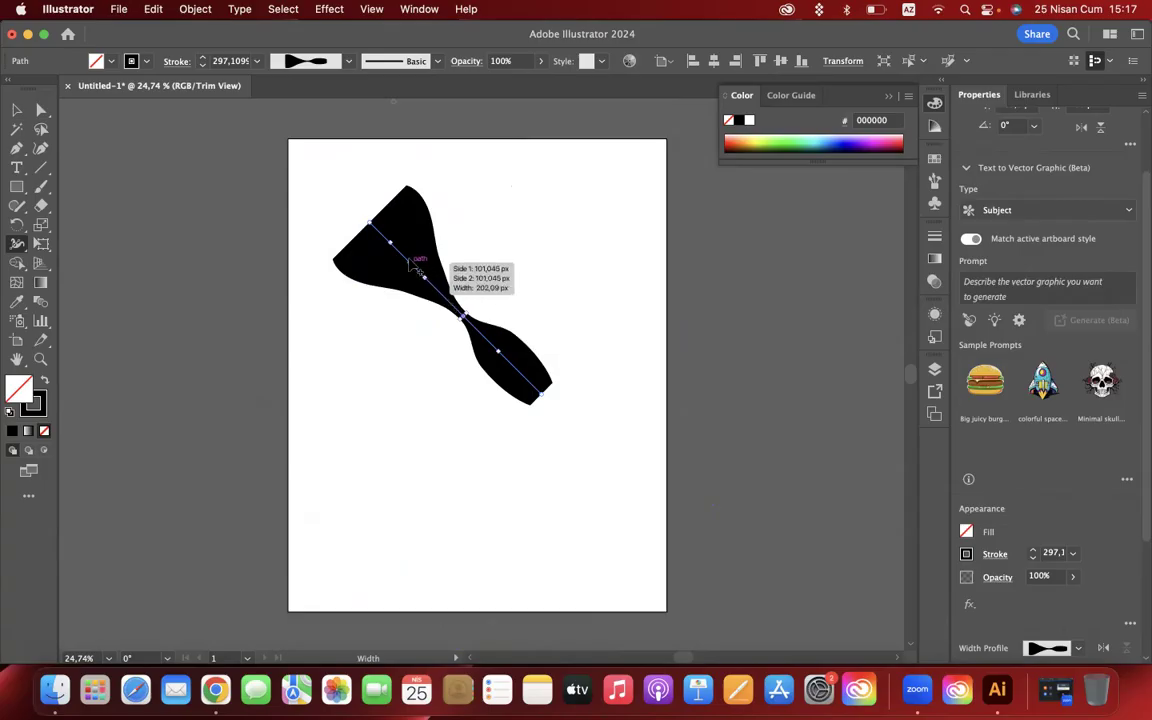
{"action": "mouse_move", "coordinate": [393, 245]}
{"action": "left_mouse_down"}
{"action": "mouse_move", "coordinate": [372, 232]}
{"action": "mouse_move", "coordinate": [358, 242]}
{"action": "left_mouse_up"}
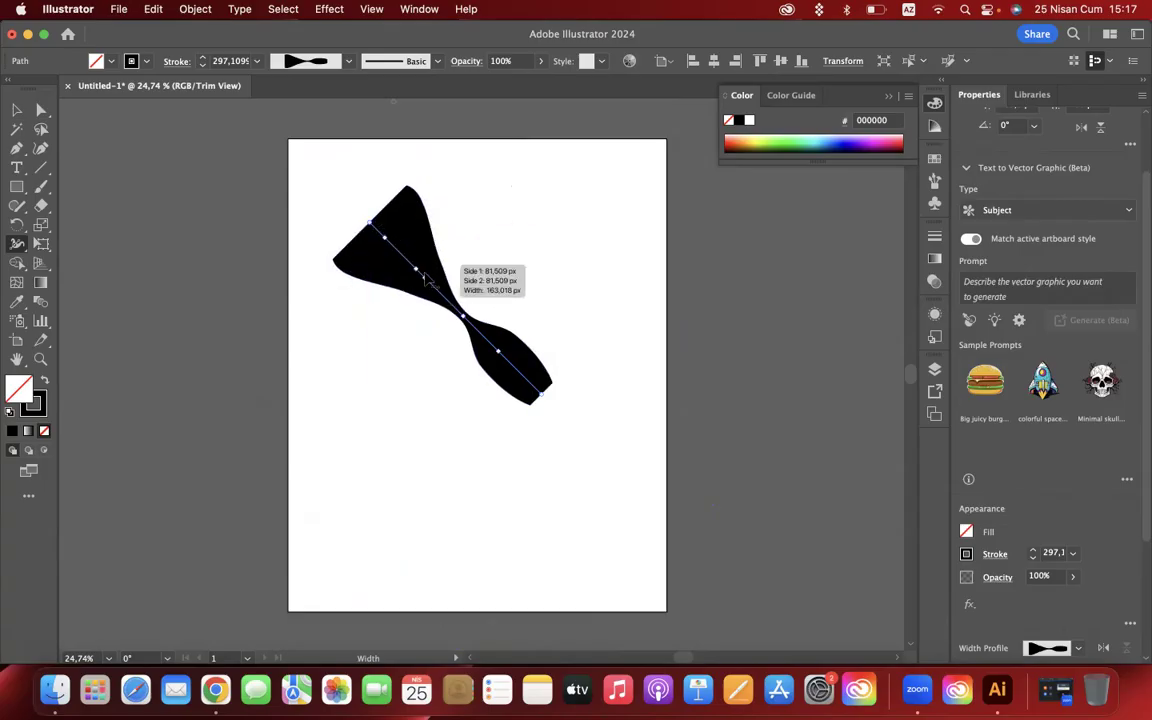
{"action": "left_click_drag", "start_coordinate": [477, 353], "coordinate": [520, 381]}
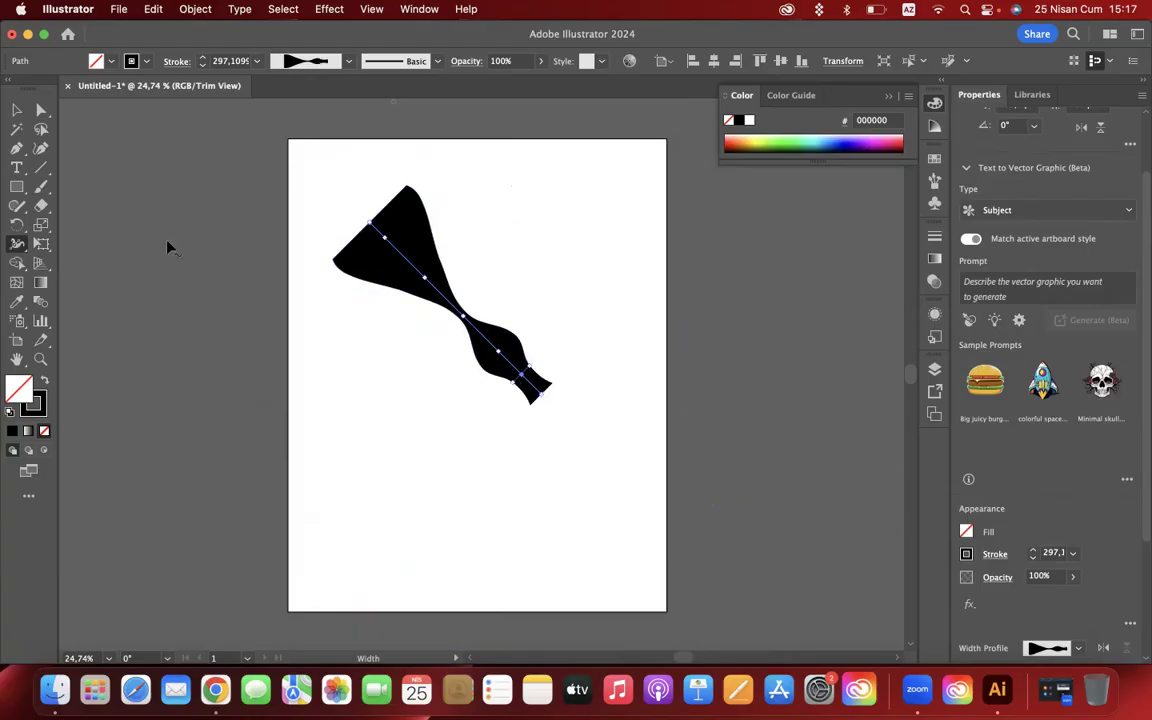
- Deselect the reshaped line to see it without its guides and delete it from the artboard
{"action": "left_click", "coordinate": [18, 111]}
{"action": "left_click", "coordinate": [398, 570]}
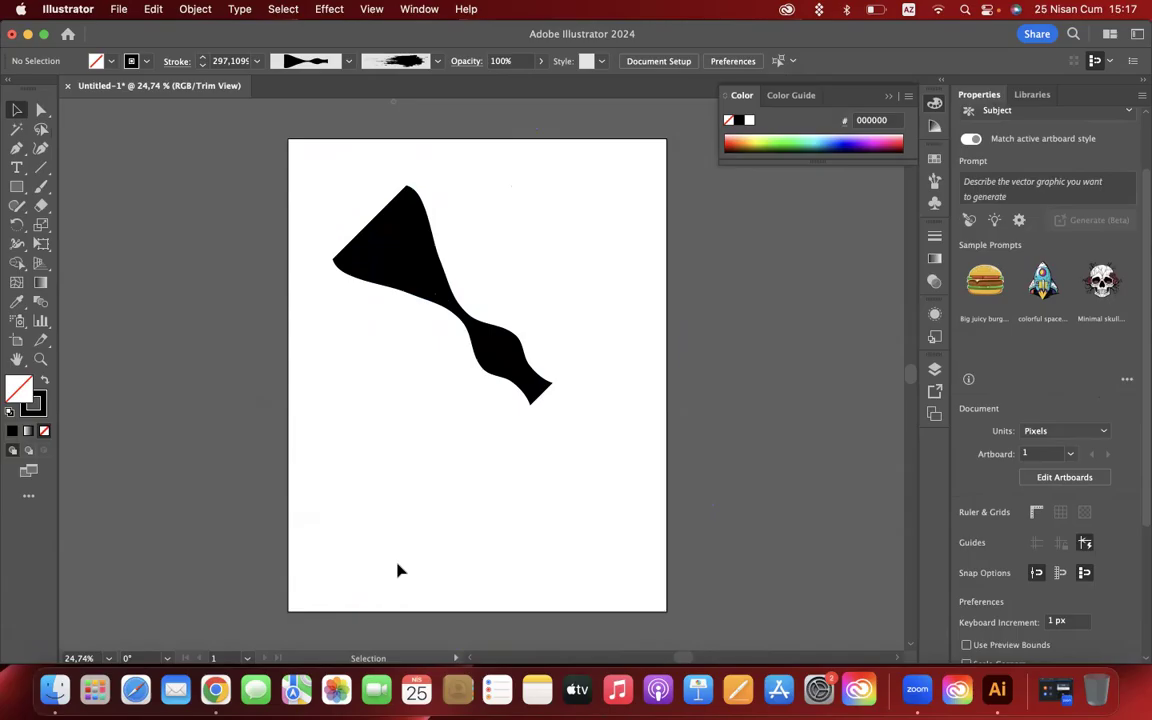
{"action": "left_click", "coordinate": [495, 347]}
{"action": "key", "text": "Delete"}
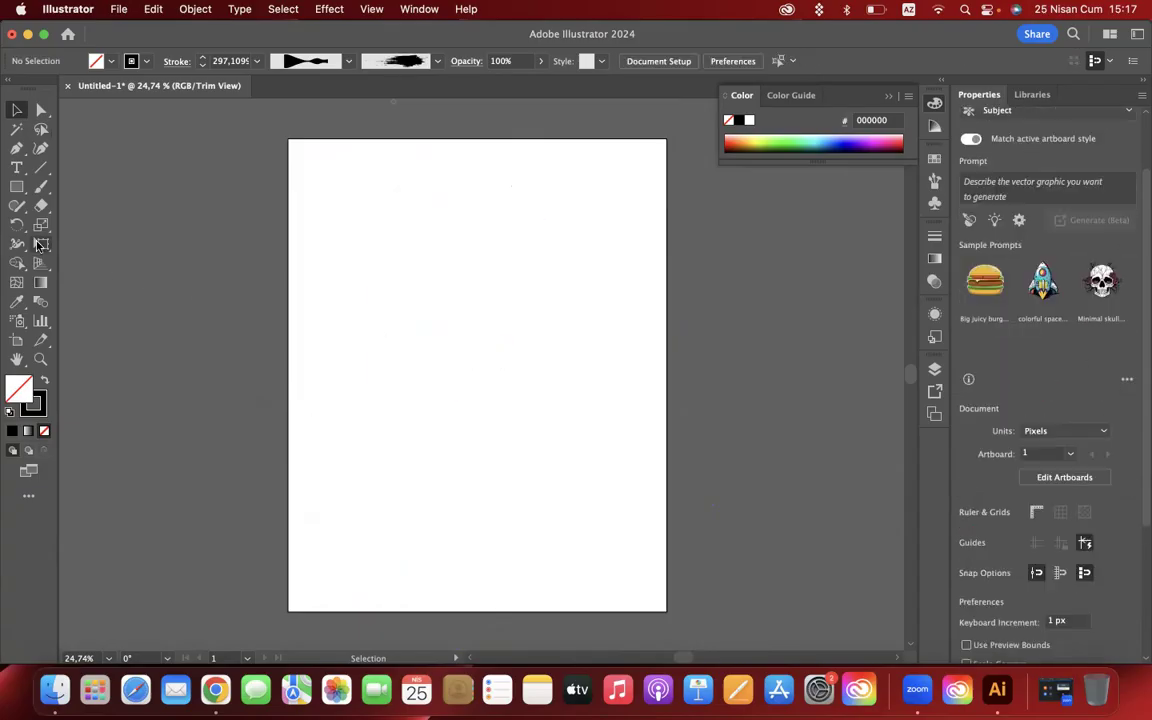
- Switch to a black fill with no stroke on a trial rectangle drawn mid-artboard, and delete the rectangle
{"action": "left_click", "coordinate": [16, 186]}
{"action": "mouse_move", "coordinate": [336, 236]}
{"action": "left_mouse_down"}
{"action": "mouse_move", "coordinate": [494, 368]}
{"action": "mouse_move", "coordinate": [587, 467]}
{"action": "left_mouse_up"}
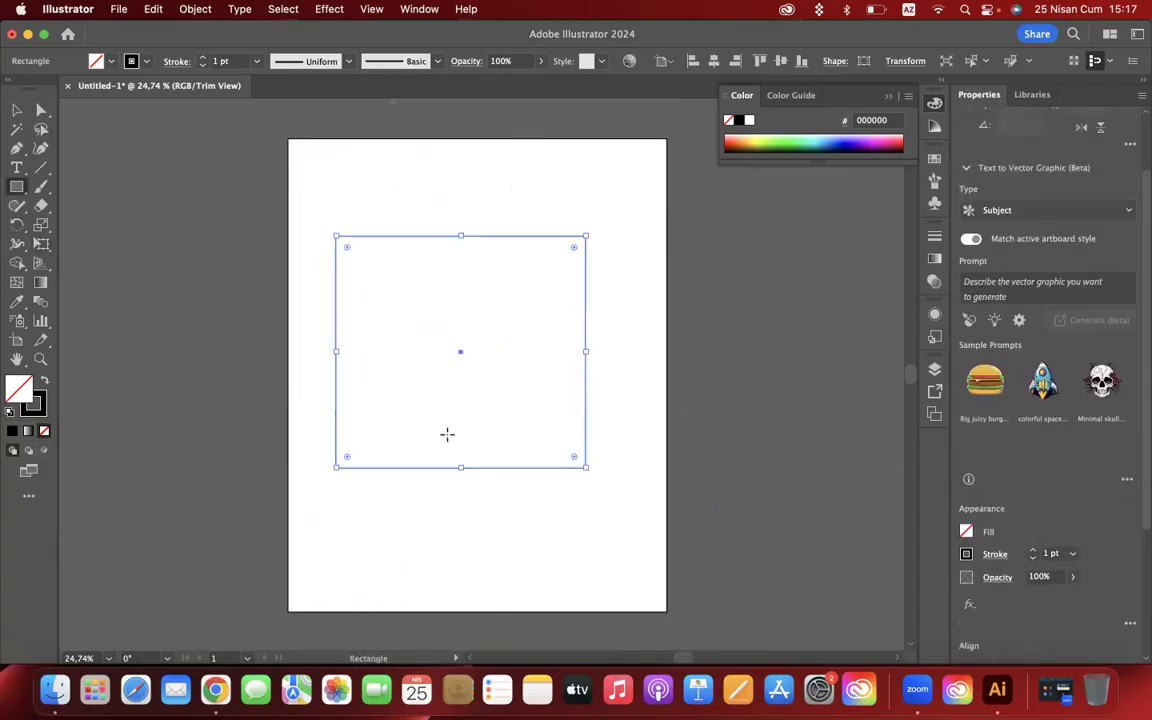
{"action": "left_click", "coordinate": [45, 382]}
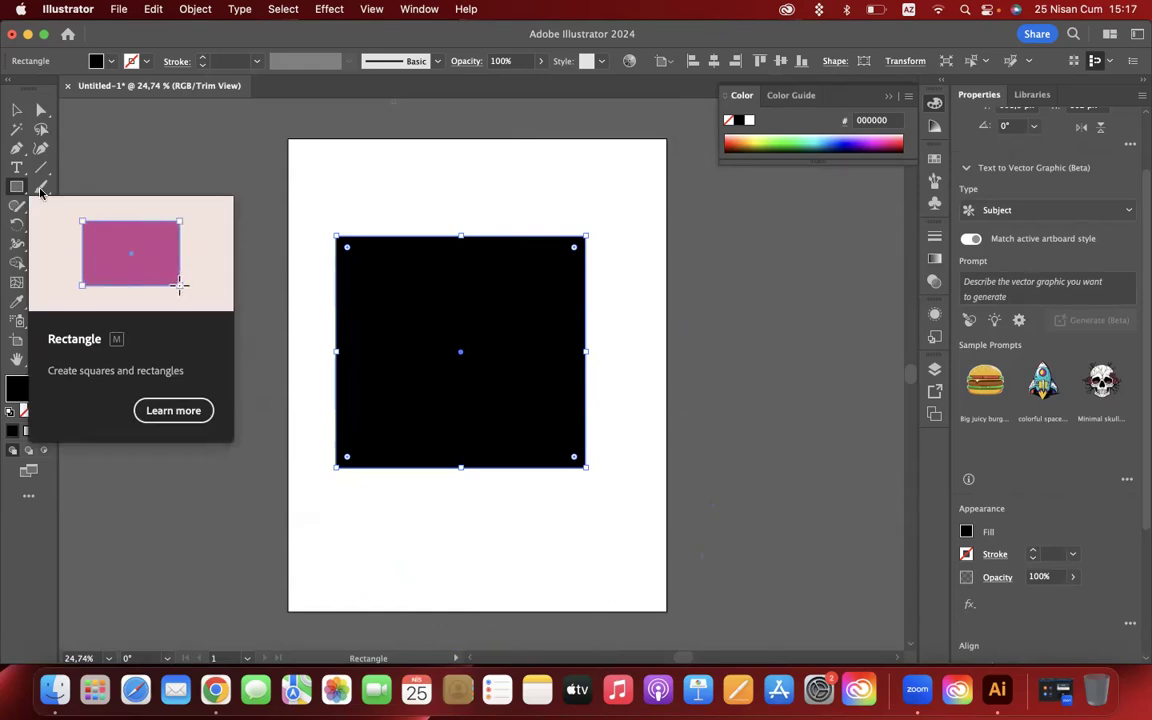
{"action": "key", "text": "Delete"}
- Draw a closed, black-filled freeform shape with curved lobes and hollows across the middle of the artboard using the Curvature tool
{"action": "left_click", "coordinate": [41, 148]}
{"action": "left_click", "coordinate": [352, 257]}
{"action": "left_click", "coordinate": [356, 363]}
{"action": "left_click", "coordinate": [523, 439]}
{"action": "left_click", "coordinate": [580, 375]}
{"action": "left_click", "coordinate": [570, 292]}
{"action": "left_click", "coordinate": [528, 326]}
{"action": "left_click", "coordinate": [460, 347]}
{"action": "left_click", "coordinate": [451, 296]}
{"action": "left_click", "coordinate": [489, 280]}
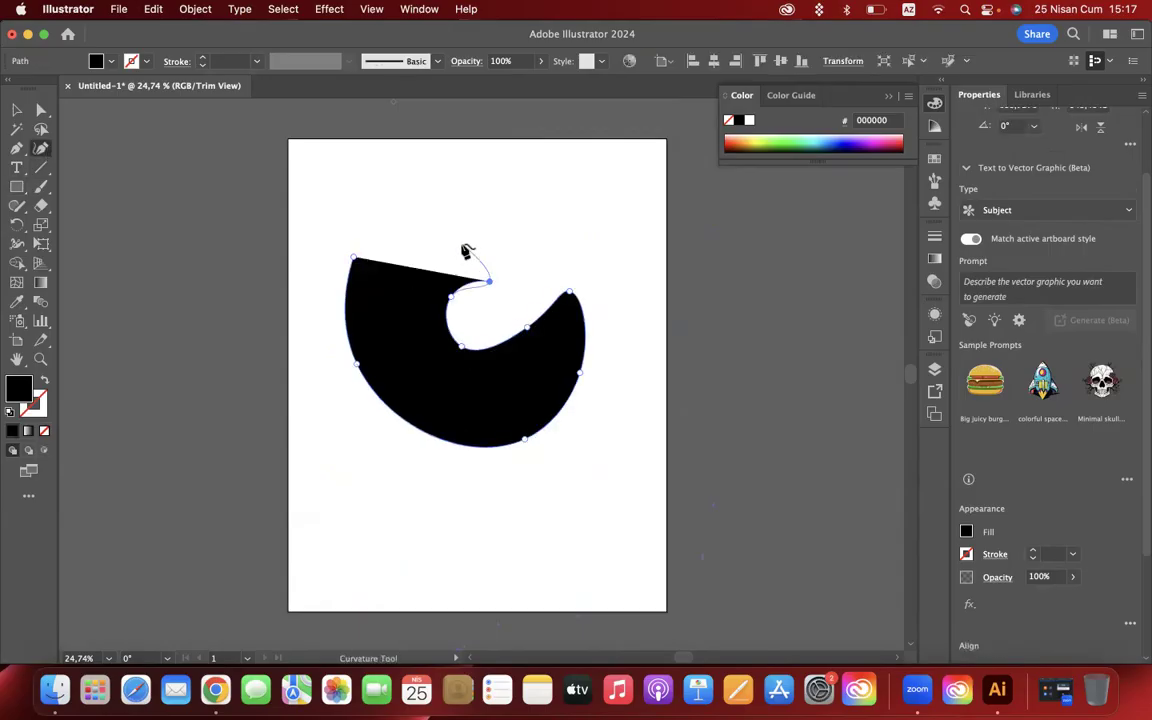
{"action": "left_click", "coordinate": [461, 245]}
{"action": "left_click", "coordinate": [399, 244]}
{"action": "left_click", "coordinate": [395, 298]}
{"action": "left_click", "coordinate": [353, 256]}
{"action": "left_click", "coordinate": [353, 257]}
{"action": "left_click", "coordinate": [16, 110]}
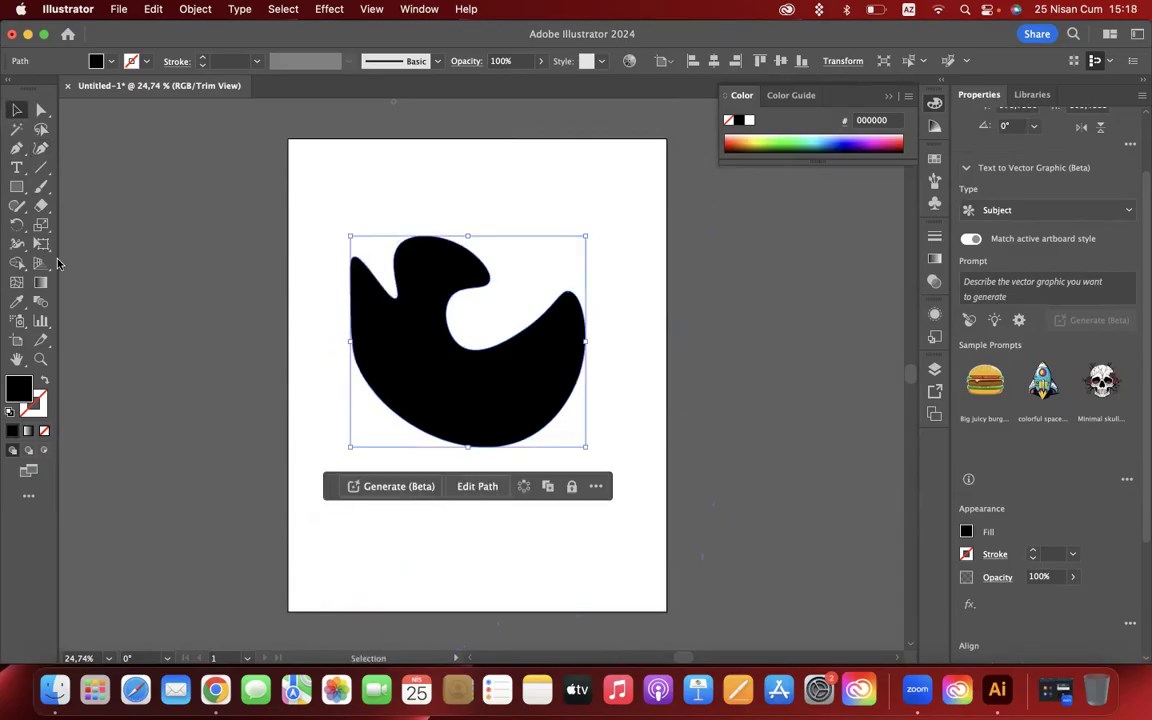
- Try widening the curved shape's outline with the Width tool after swapping its fill to the stroke, and undo these changes
{"action": "left_click", "coordinate": [15, 264]}
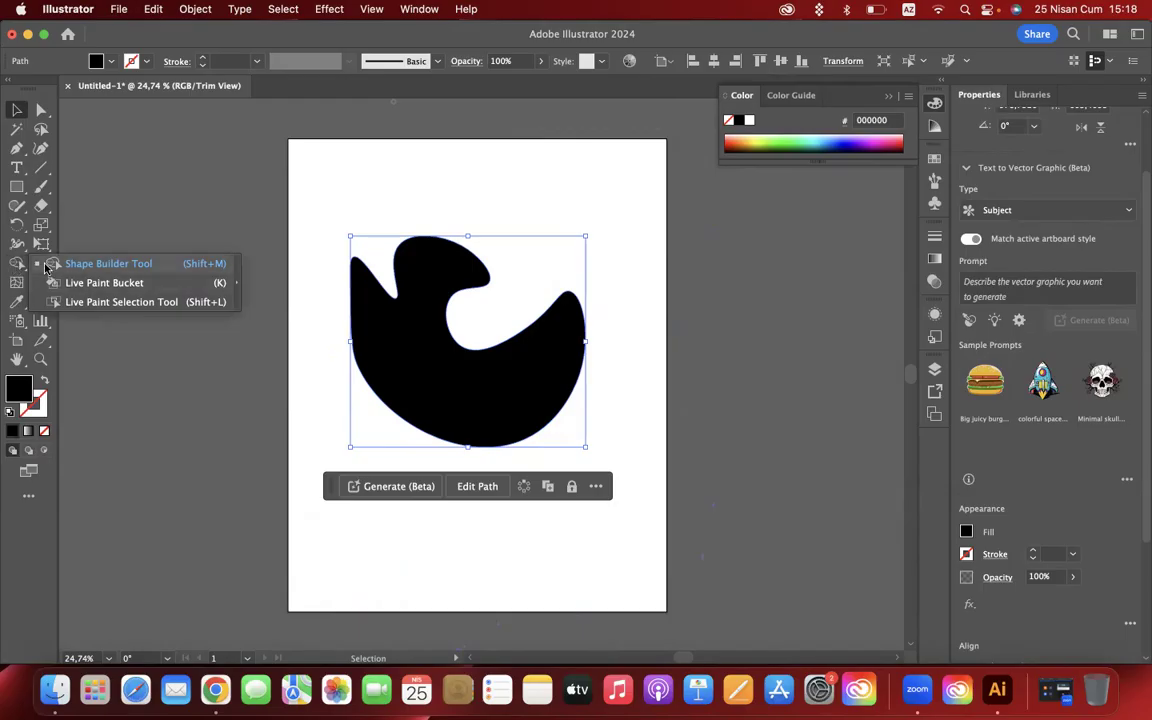
{"action": "left_click", "coordinate": [16, 244]}
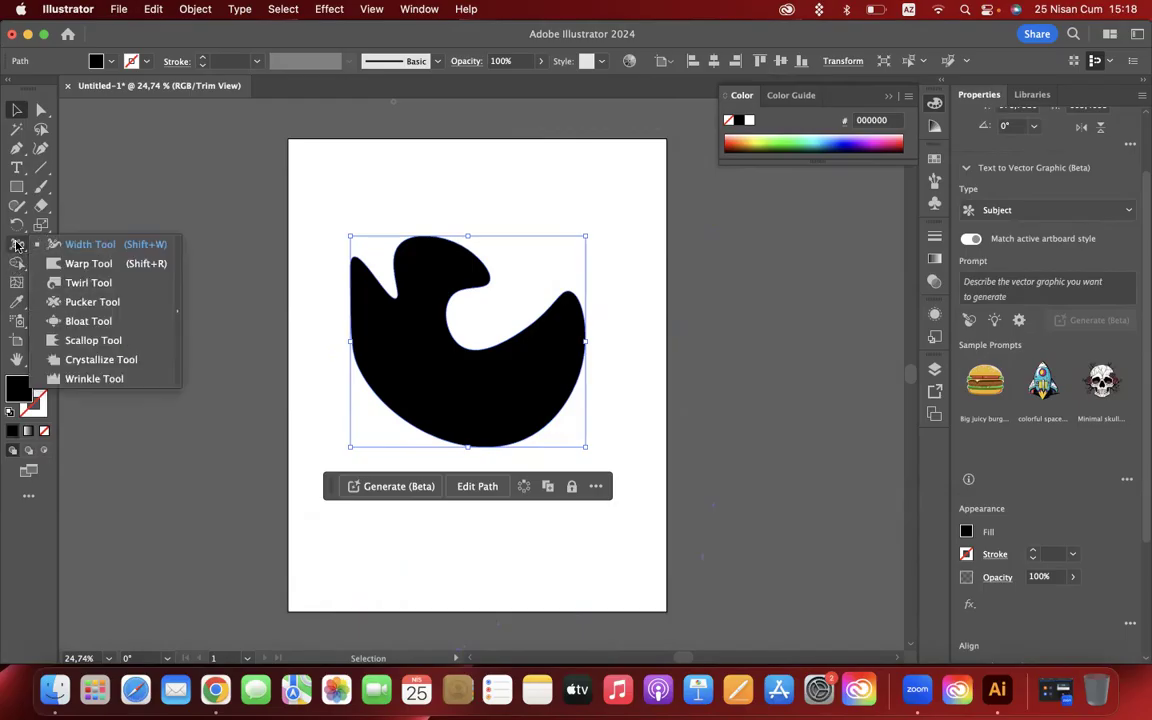
{"action": "left_click", "coordinate": [80, 244]}
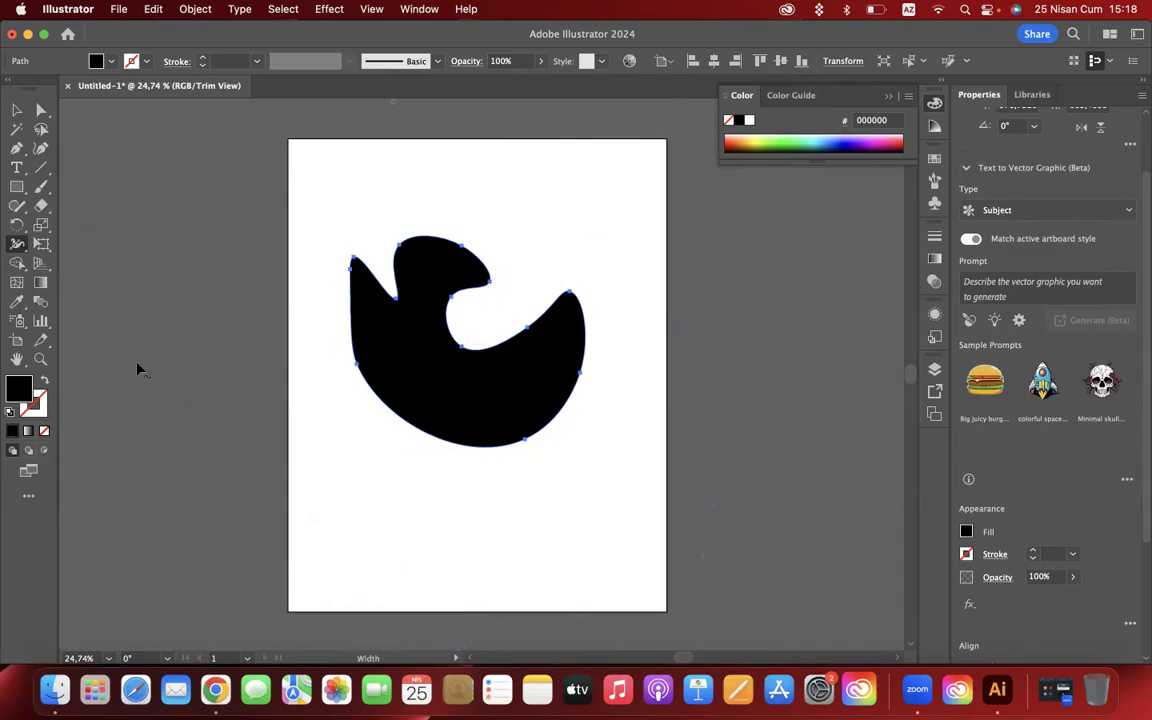
{"action": "left_click", "coordinate": [47, 381]}
{"action": "mouse_move", "coordinate": [525, 329]}
{"action": "left_mouse_down"}
{"action": "mouse_move", "coordinate": [522, 308]}
{"action": "mouse_move", "coordinate": [527, 322]}
{"action": "left_mouse_up"}
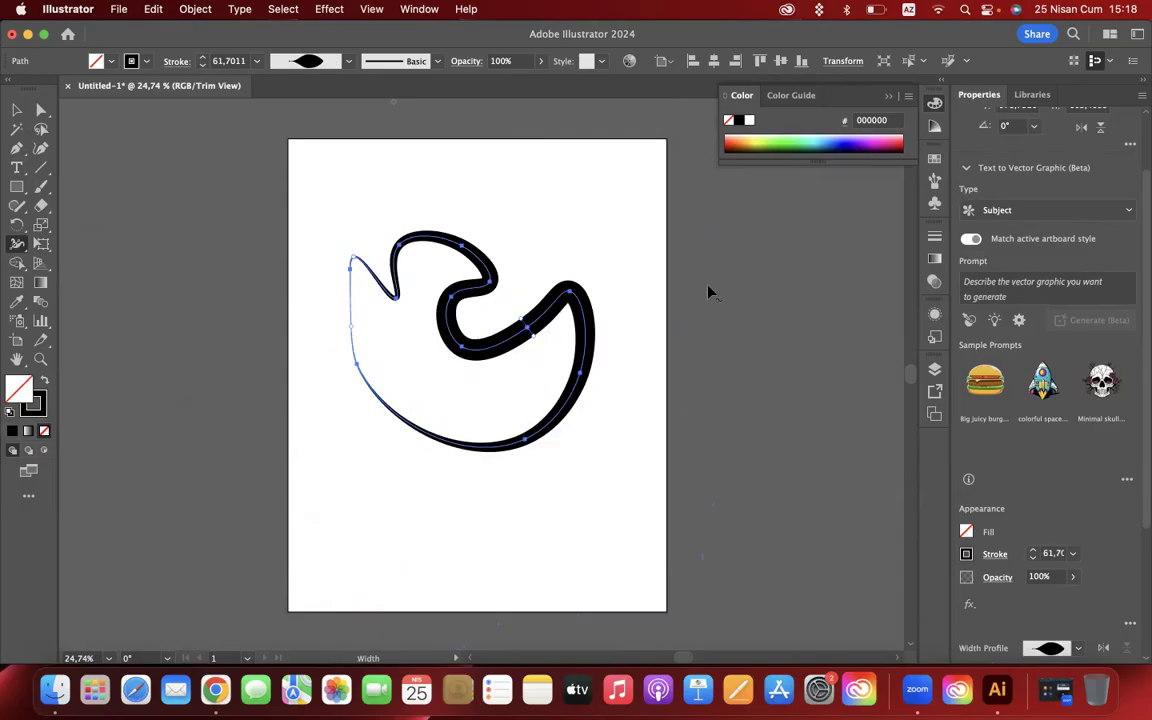
{"action": "key", "text": "super+z"}
{"action": "key", "text": "super+z"}
{"action": "key", "text": "super+z"}
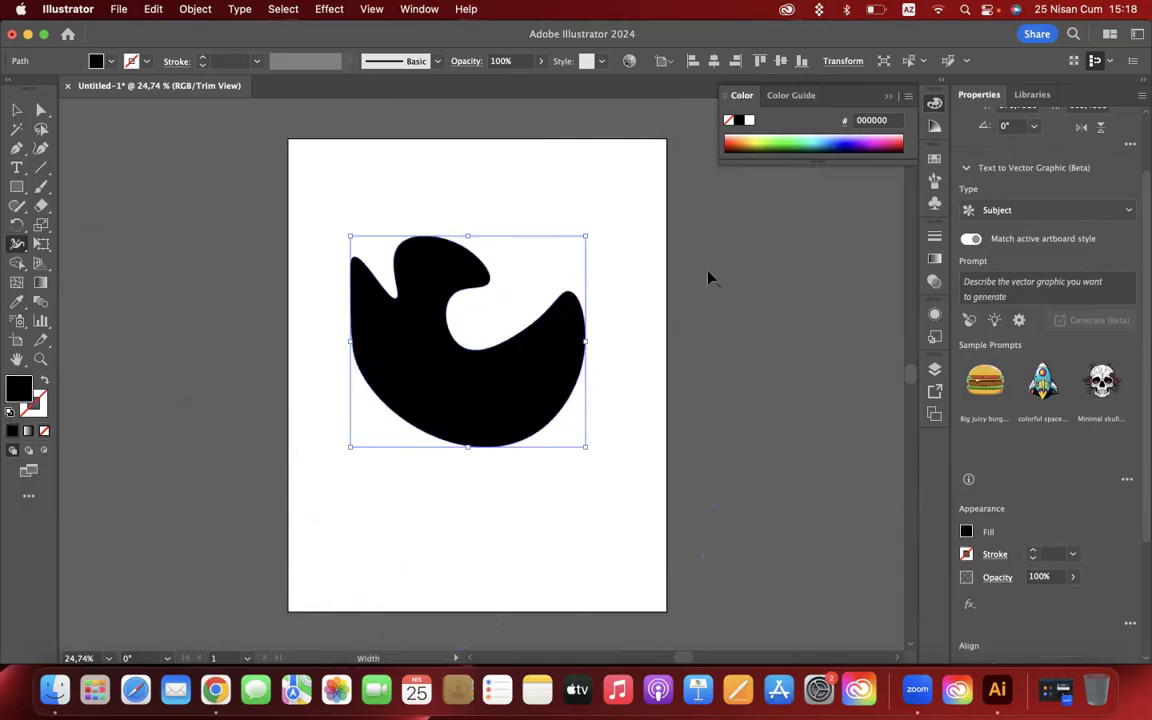
{"action": "left_click", "coordinate": [16, 244]}
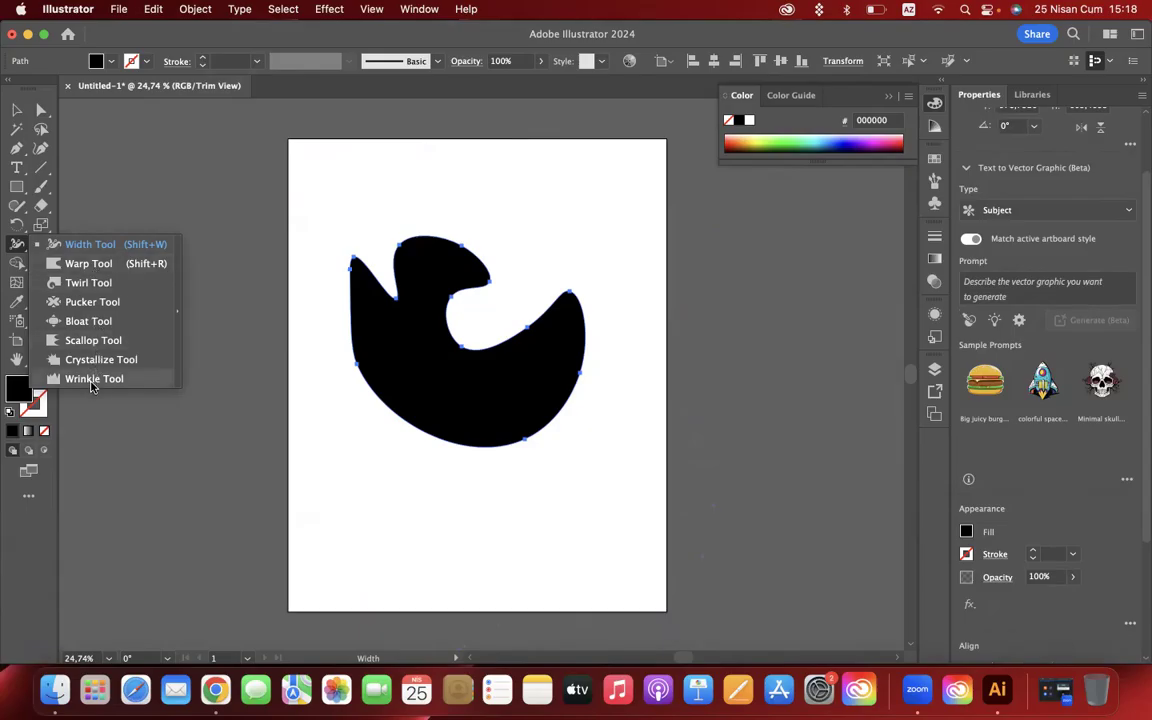
{"action": "left_click", "coordinate": [86, 264]}
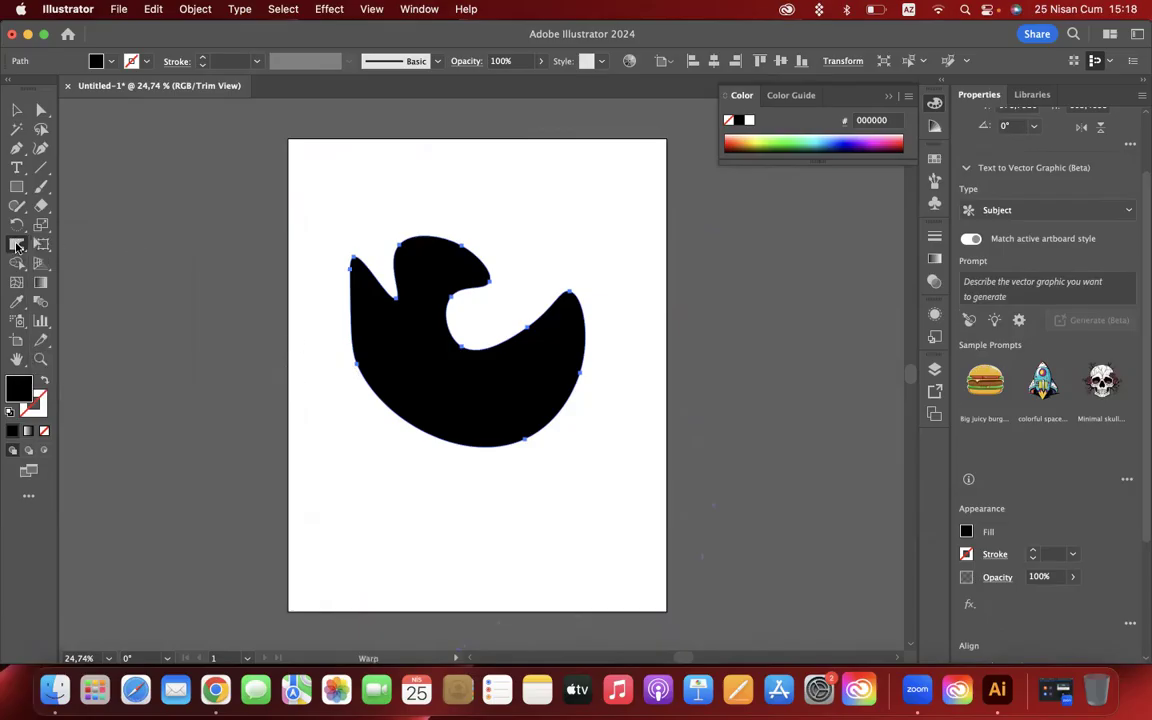
{"action": "double_click", "coordinate": [17, 246]}
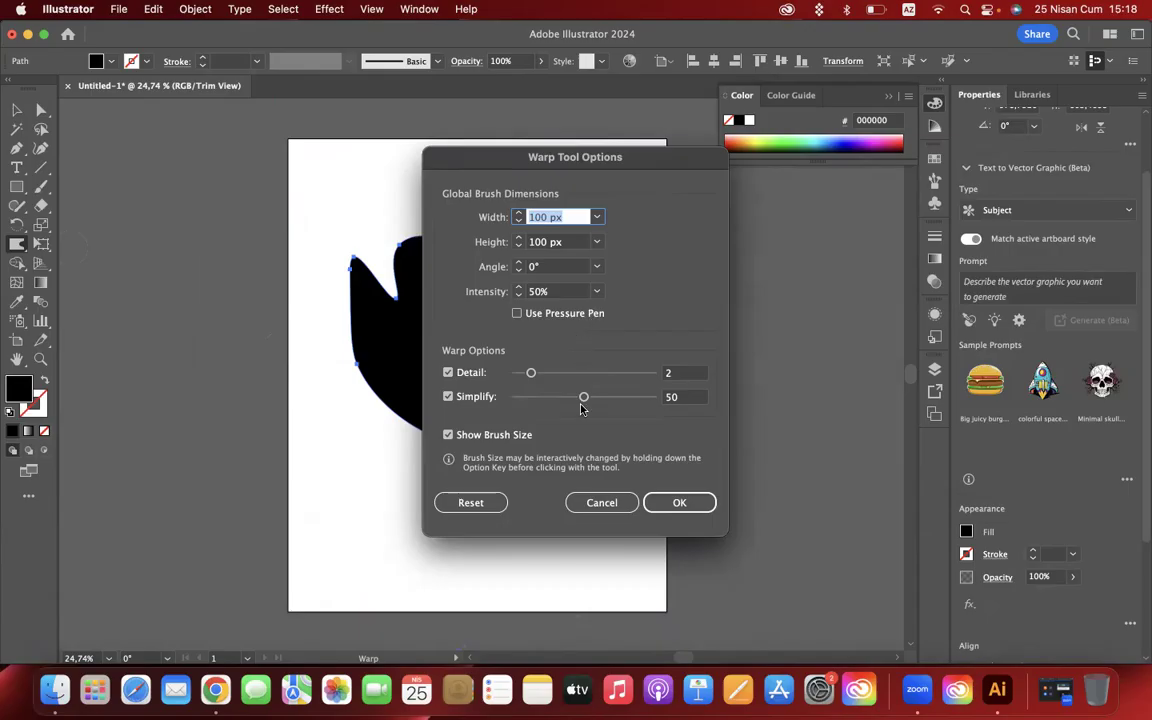
{"action": "left_click", "coordinate": [601, 502]}
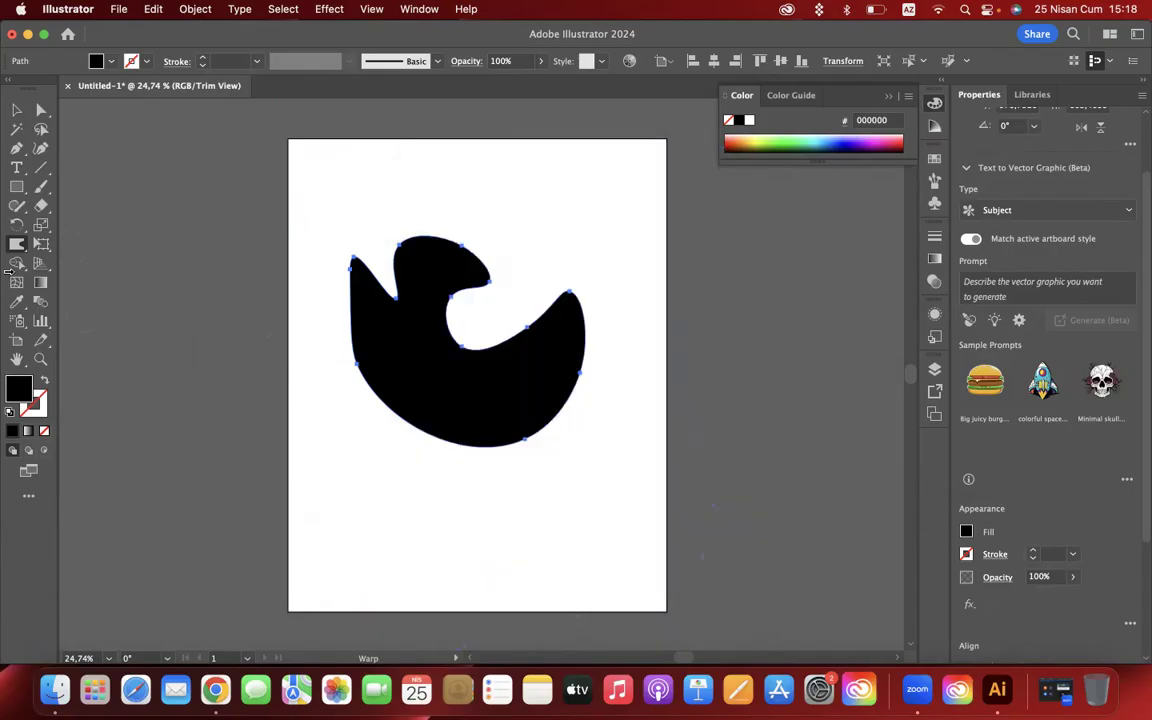
- Choose the Warp tool and set its Detail to 4 and Simplify to 64 in the tool options
{"action": "left_click", "coordinate": [17, 246]}
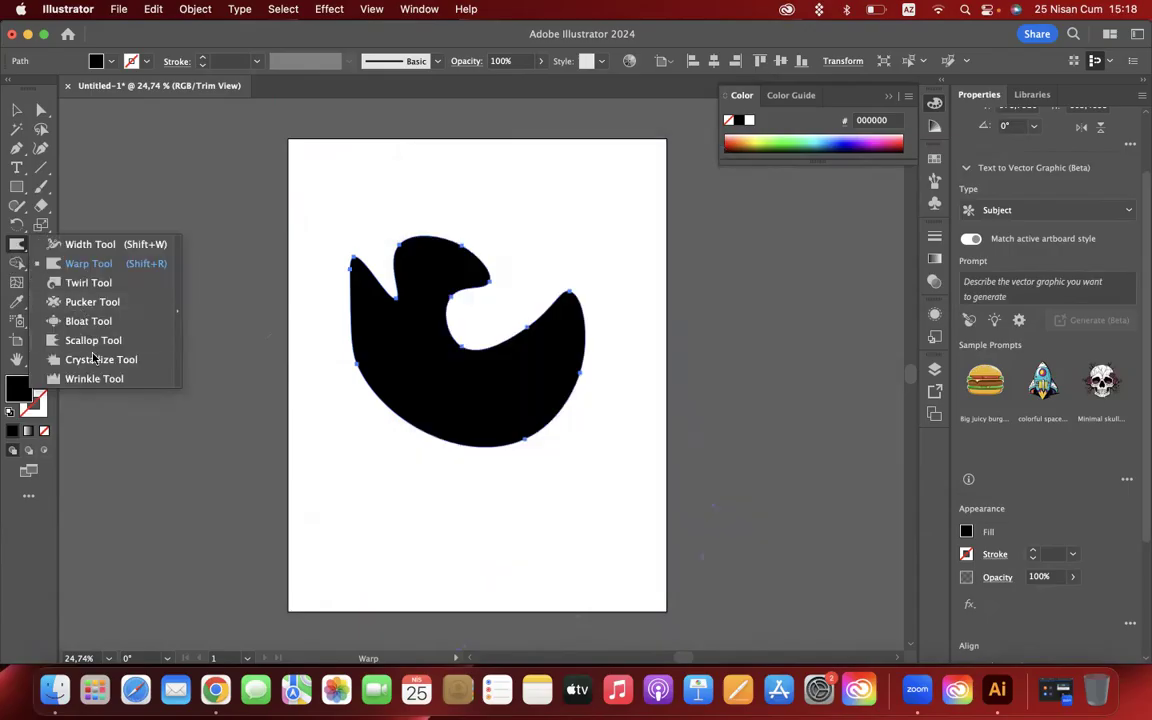
{"action": "left_click", "coordinate": [88, 264]}
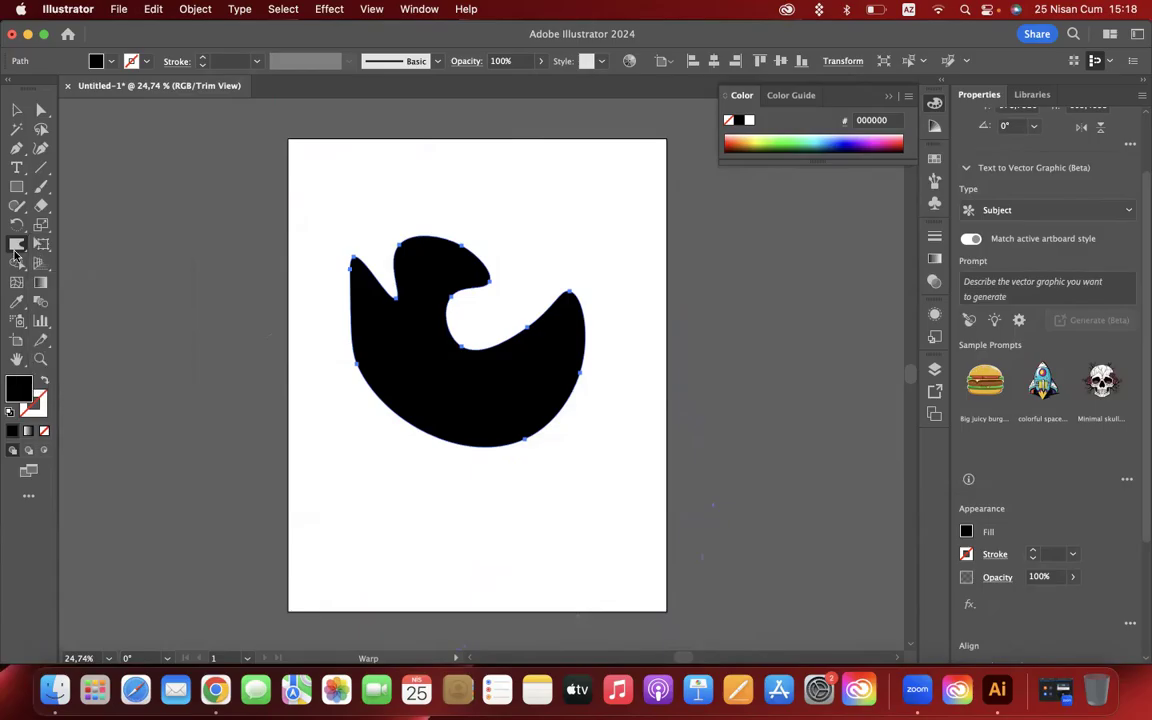
{"action": "double_click", "coordinate": [16, 246]}
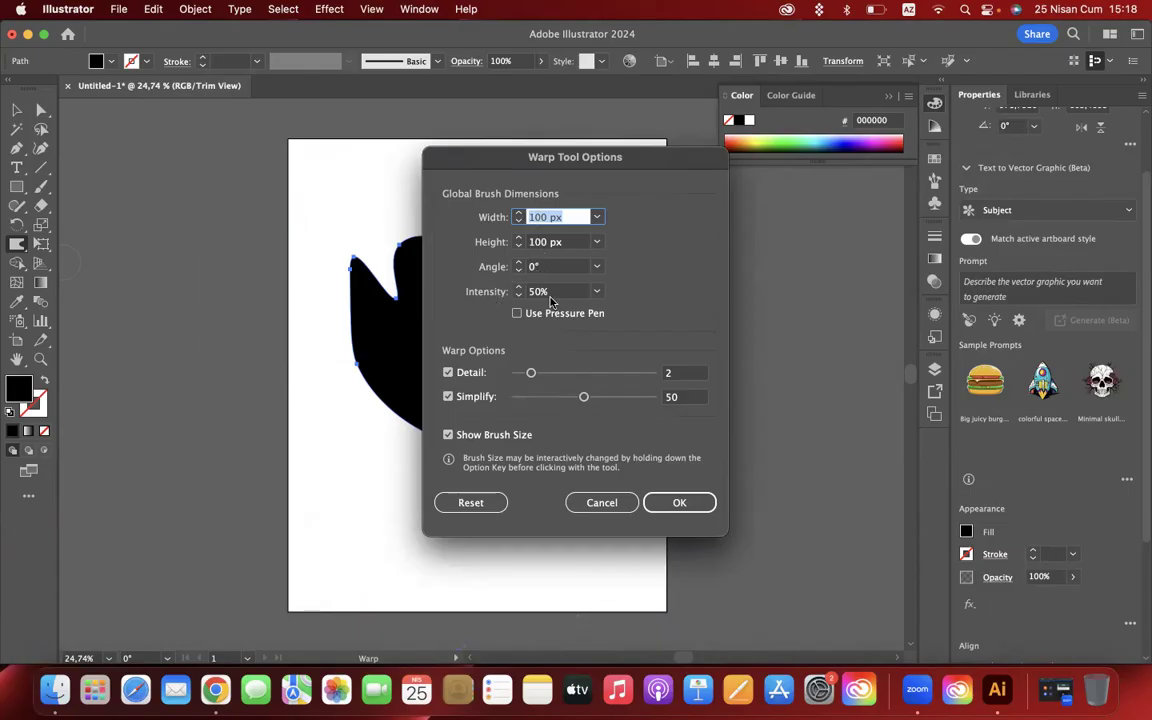
{"action": "left_click_drag", "start_coordinate": [531, 373], "coordinate": [557, 379]}
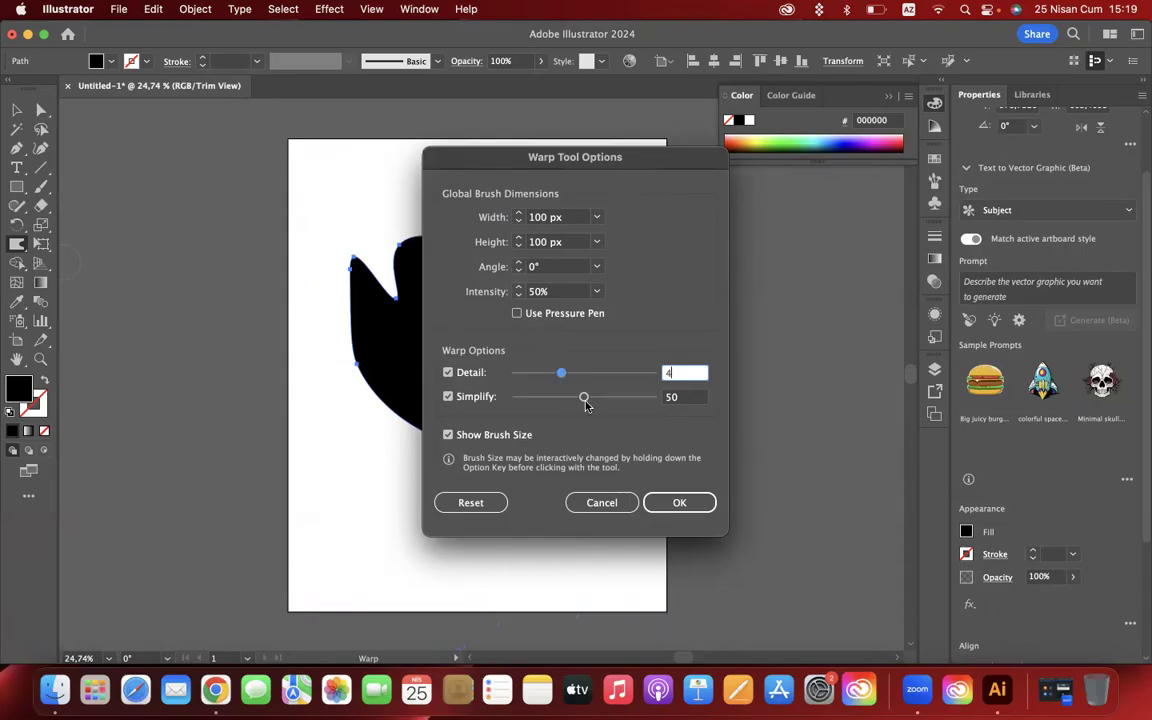
{"action": "left_click_drag", "start_coordinate": [585, 400], "coordinate": [600, 402]}
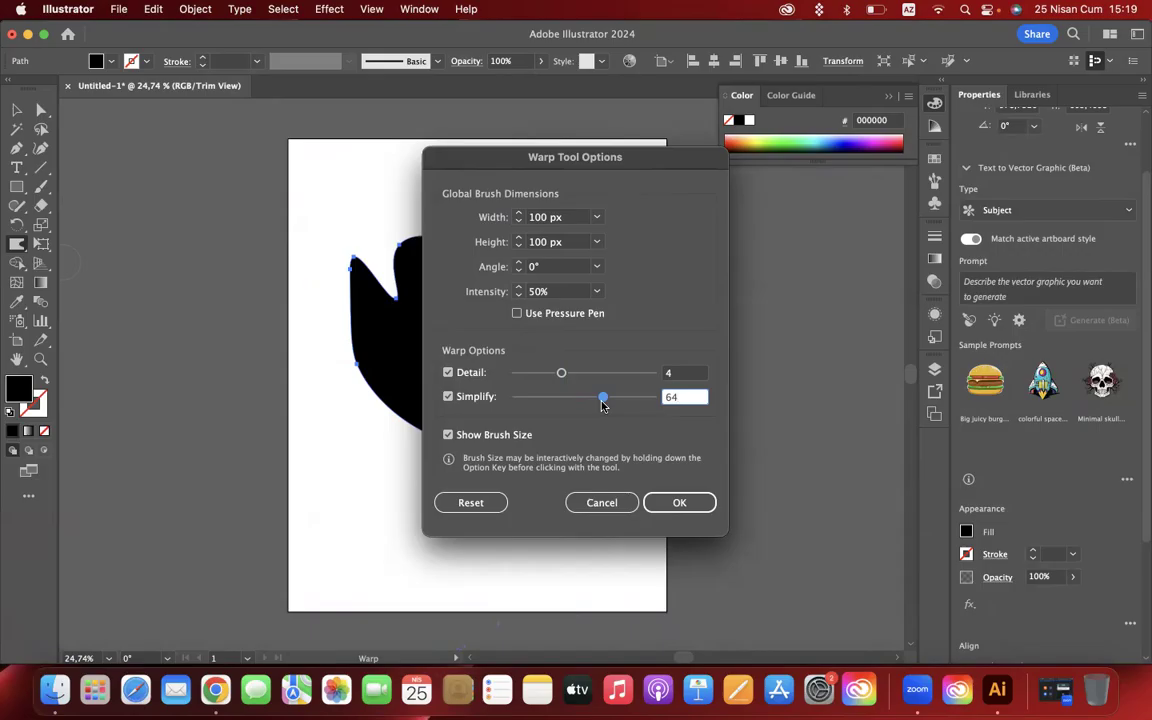
{"action": "left_click", "coordinate": [679, 502]}
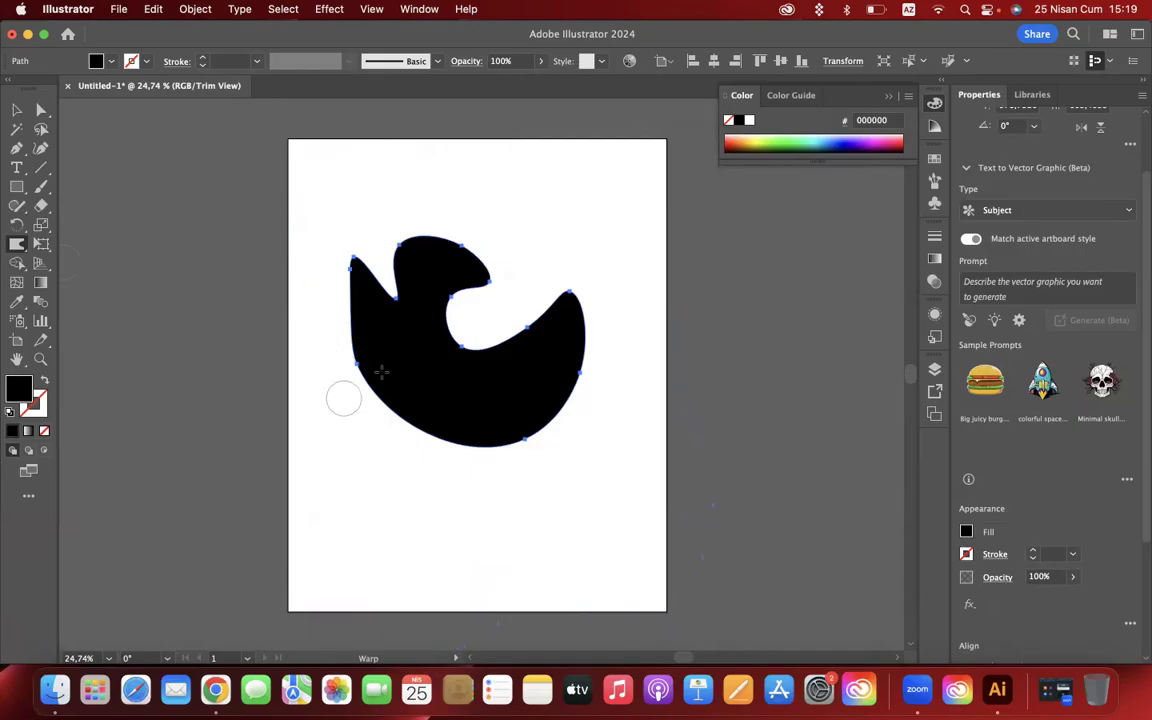
- Distort the black shape's edges all around with Warp strokes, mostly pushing inward, to give it an irregular, wavy outline
{"action": "mouse_move", "coordinate": [550, 279]}
{"action": "left_mouse_down"}
{"action": "mouse_move", "coordinate": [586, 399]}
{"action": "mouse_move", "coordinate": [481, 384]}
{"action": "left_mouse_up"}
{"action": "left_click_drag", "start_coordinate": [504, 489], "coordinate": [453, 404]}
{"action": "left_click_drag", "start_coordinate": [432, 476], "coordinate": [409, 383]}
{"action": "left_click_drag", "start_coordinate": [345, 427], "coordinate": [429, 349]}
{"action": "left_click_drag", "start_coordinate": [332, 309], "coordinate": [445, 362]}
{"action": "left_click_drag", "start_coordinate": [423, 188], "coordinate": [423, 354]}
{"action": "mouse_move", "coordinate": [444, 271]}
{"action": "left_mouse_down"}
{"action": "mouse_move", "coordinate": [534, 183]}
{"action": "mouse_move", "coordinate": [517, 201]}
{"action": "mouse_move", "coordinate": [552, 252]}
{"action": "mouse_move", "coordinate": [613, 241]}
{"action": "left_mouse_up"}
{"action": "left_click_drag", "start_coordinate": [544, 358], "coordinate": [502, 281]}
{"action": "left_click_drag", "start_coordinate": [514, 381], "coordinate": [454, 276]}
{"action": "left_click", "coordinate": [16, 109]}
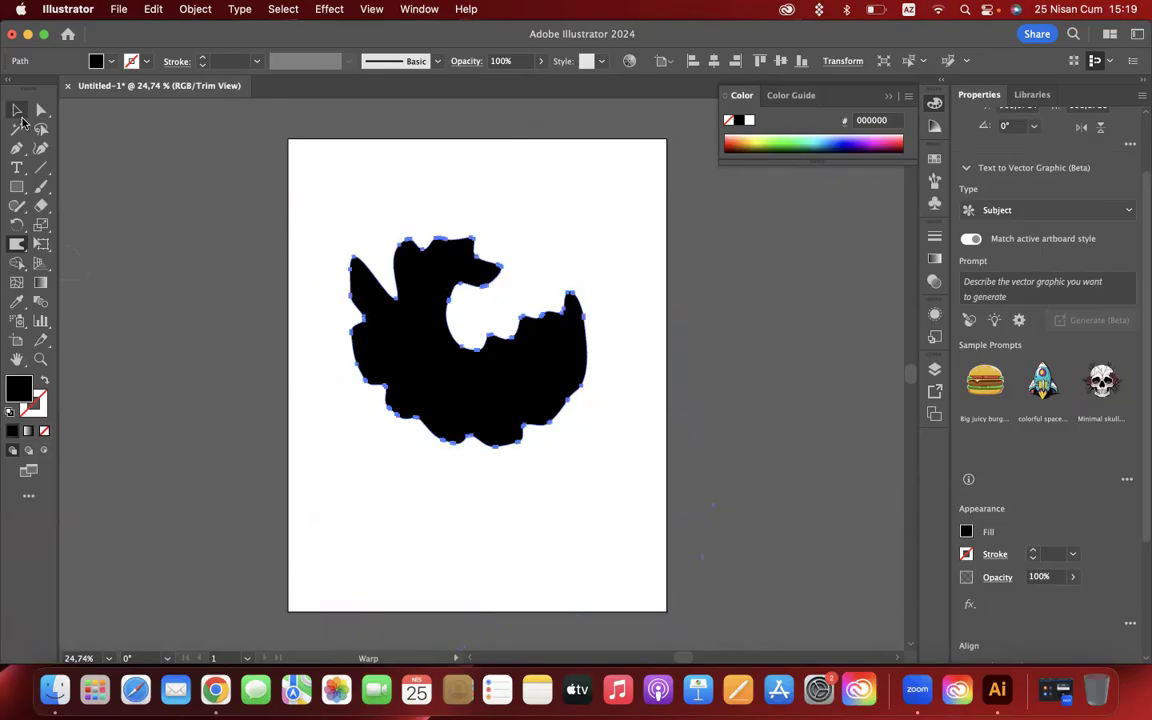
- Select the black shape for the Twirl tool and check the tool's options without changing them
{"action": "left_click", "coordinate": [218, 330]}
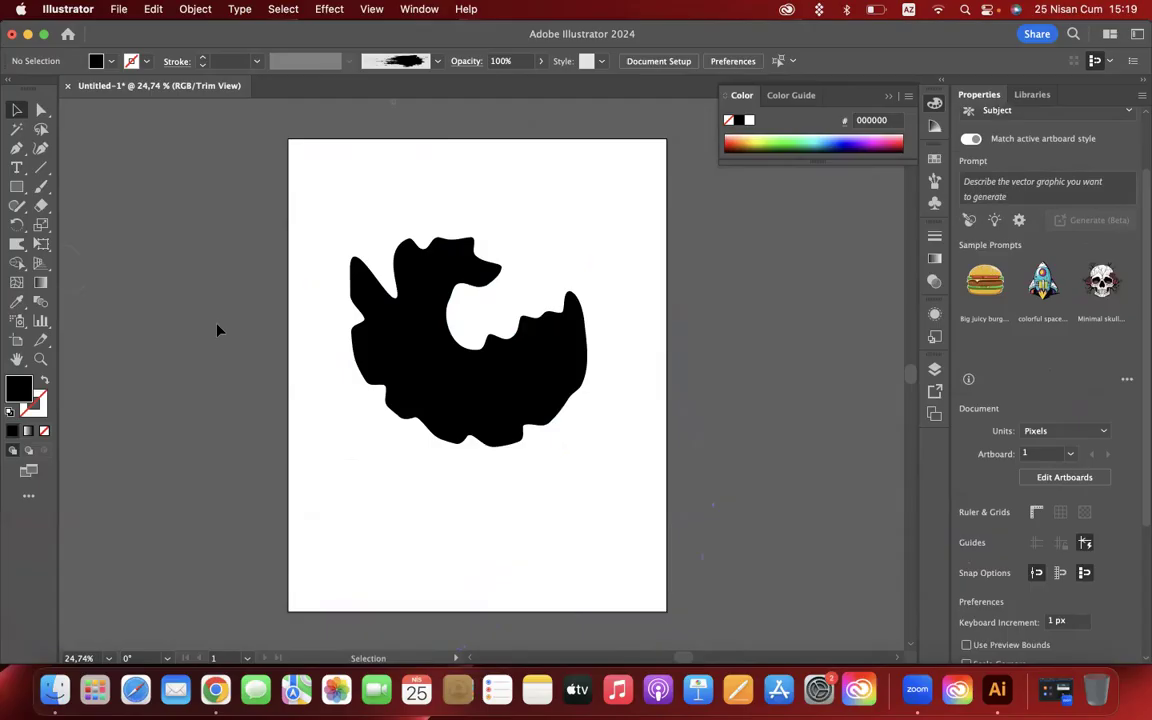
{"action": "left_click", "coordinate": [468, 379]}
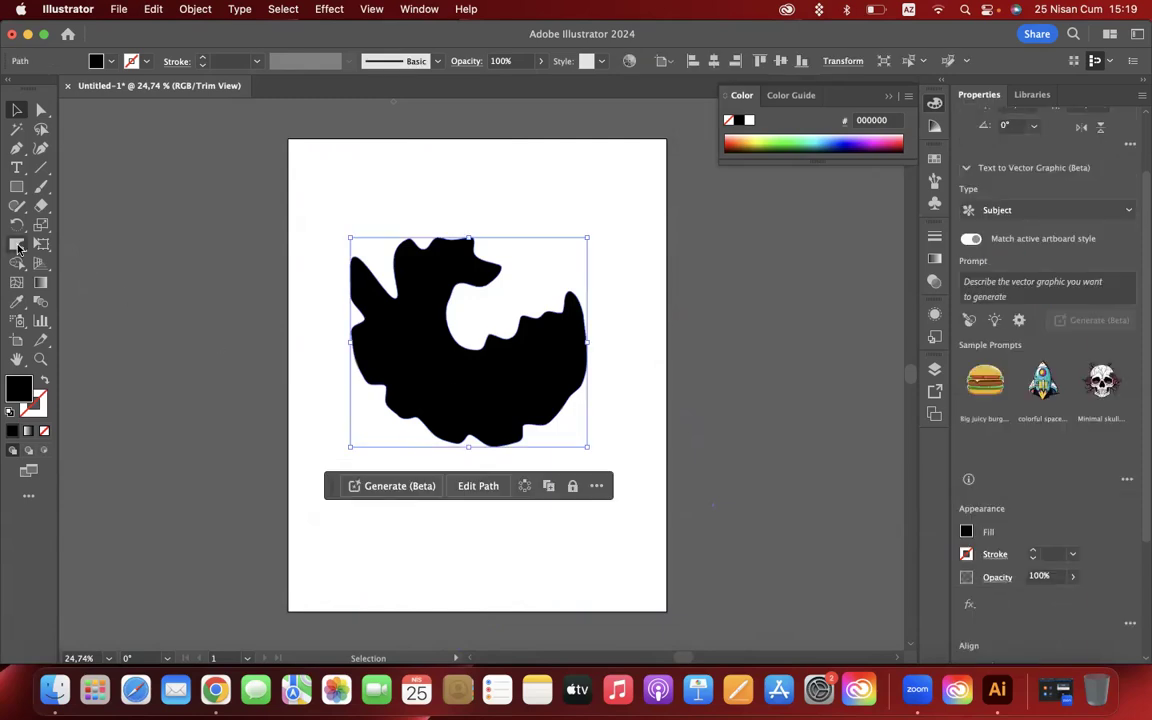
{"action": "left_click_drag", "start_coordinate": [12, 248], "coordinate": [75, 256]}
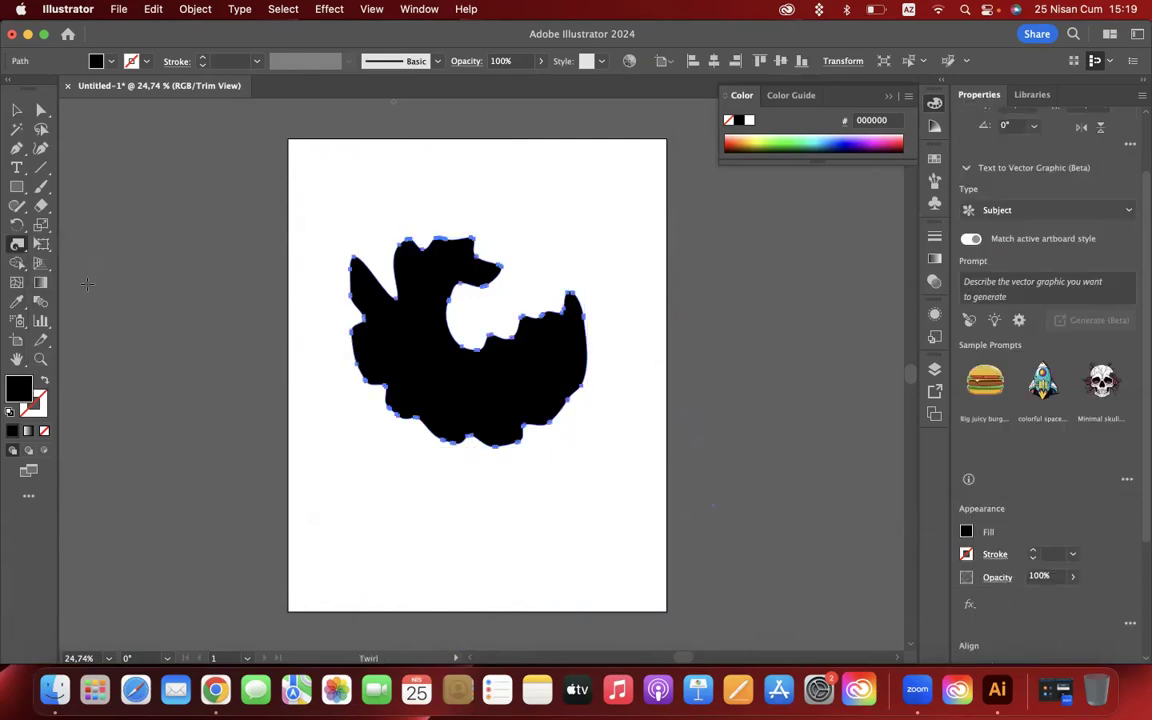
{"action": "double_click", "coordinate": [16, 245]}
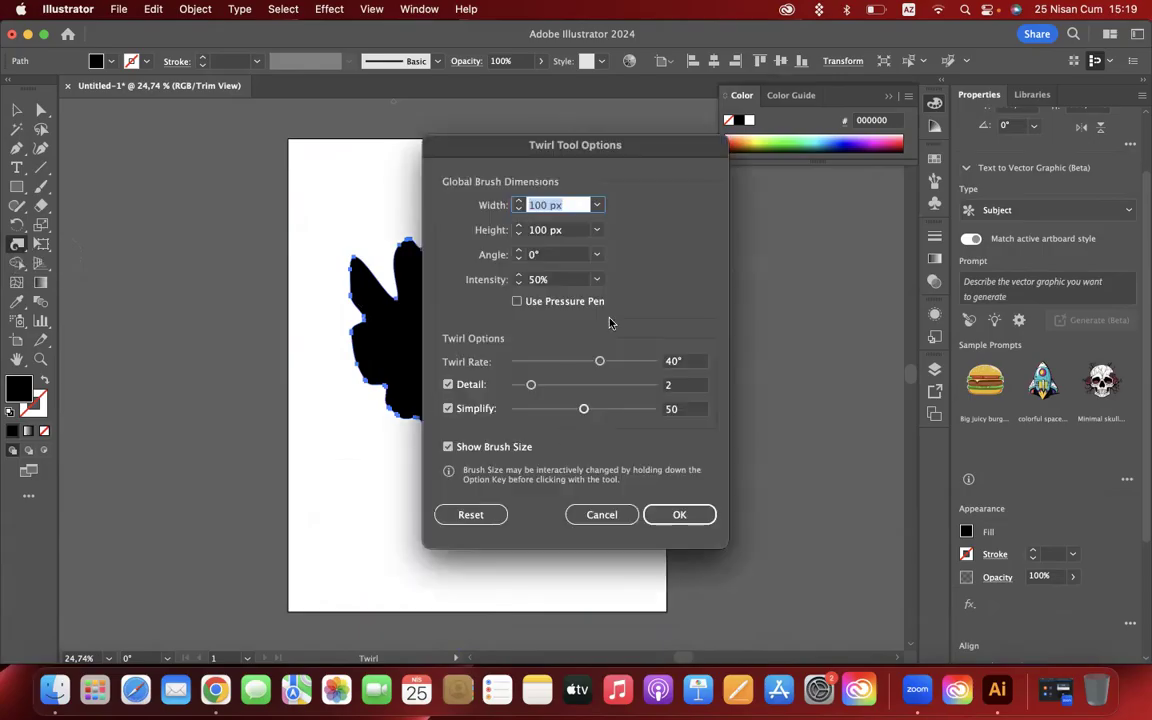
{"action": "left_click", "coordinate": [595, 514]}
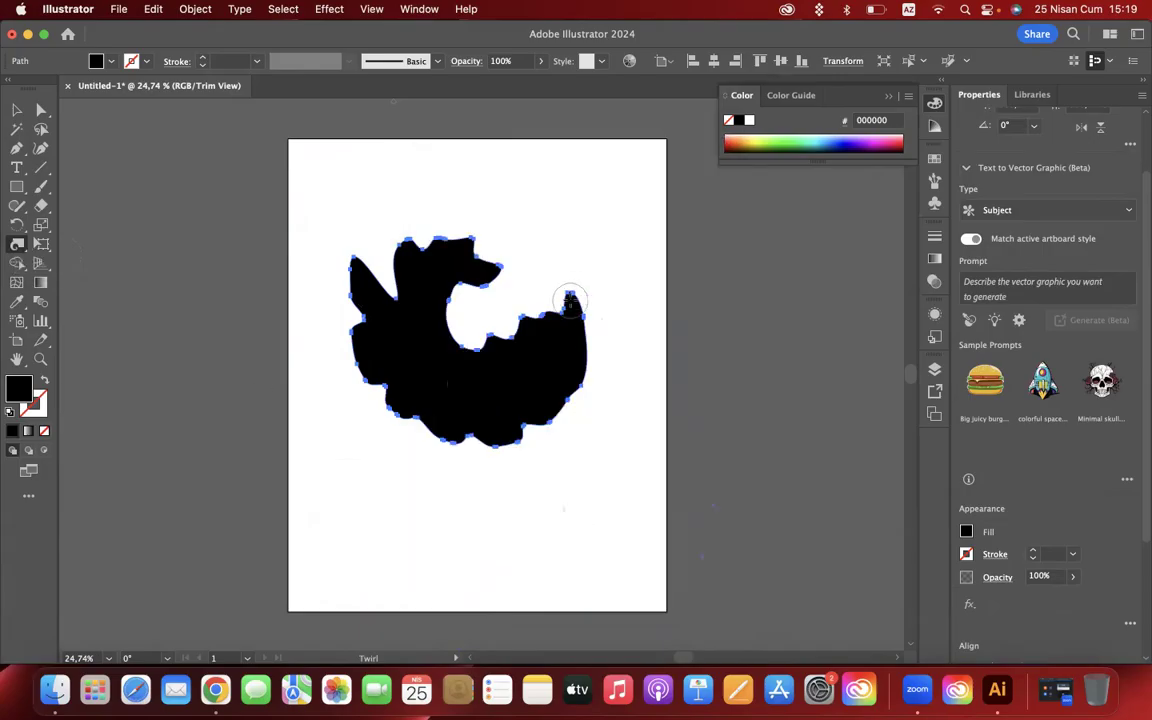
- Twirl five spots along the black shape's outline into tight spirals, including its upper-left and right tips, and deselect it
{"action": "left_click_drag", "start_coordinate": [570, 300], "coordinate": [570, 300]}
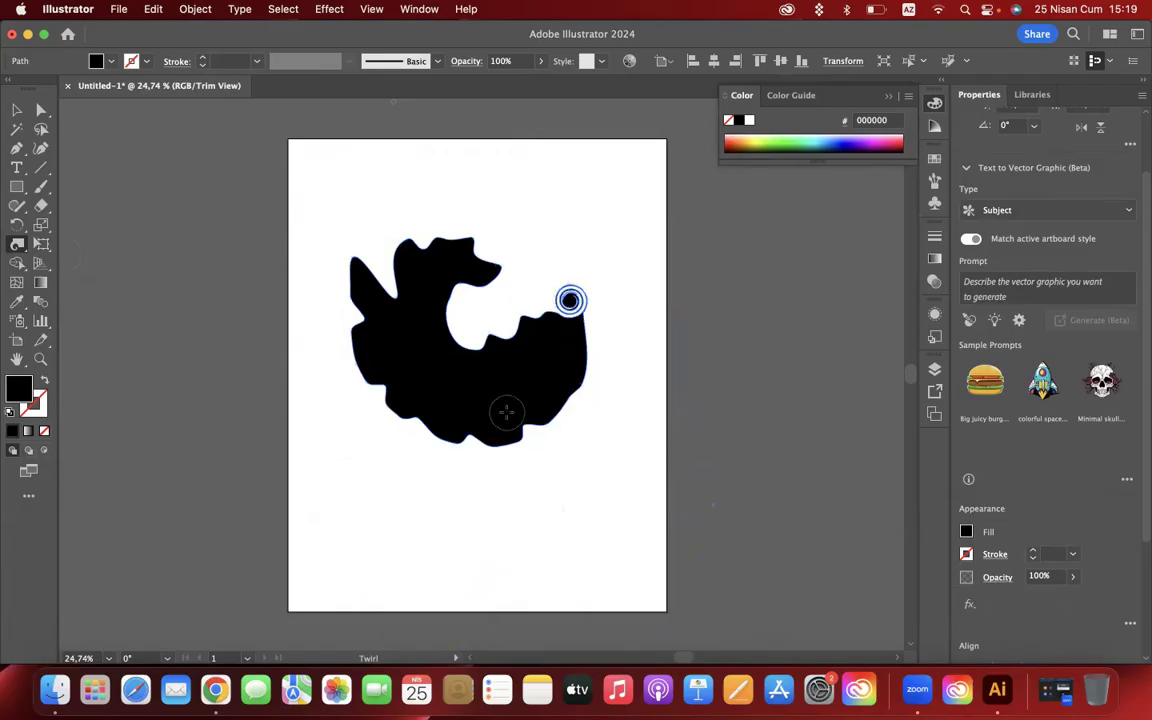
{"action": "left_click_drag", "start_coordinate": [522, 424], "coordinate": [522, 424]}
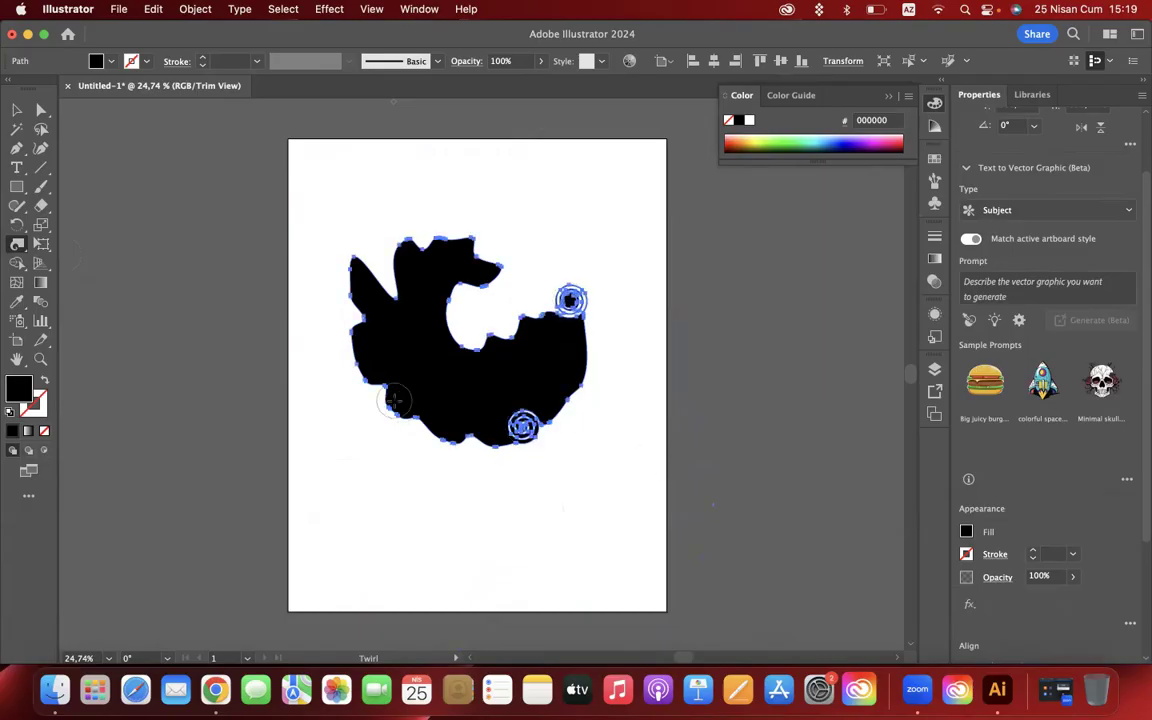
{"action": "left_click_drag", "start_coordinate": [390, 408], "coordinate": [390, 408]}
{"action": "left_click_drag", "start_coordinate": [404, 298], "coordinate": [405, 298]}
{"action": "left_click_drag", "start_coordinate": [353, 257], "coordinate": [353, 257]}
{"action": "left_click", "coordinate": [18, 110]}
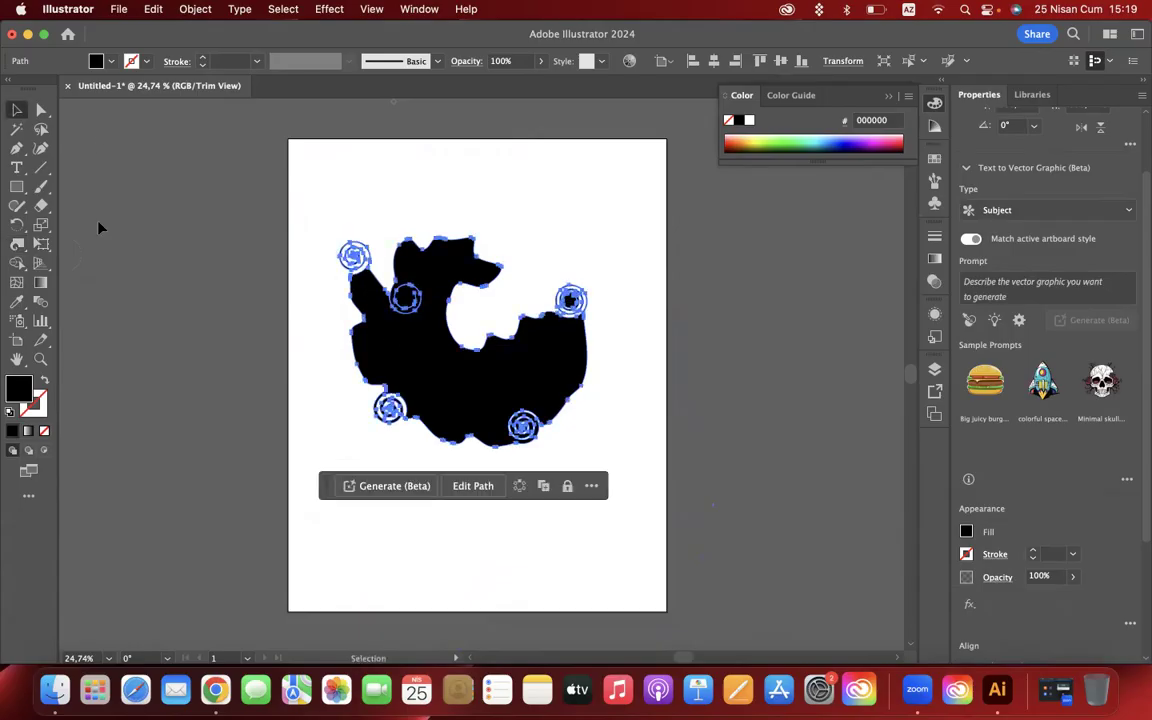
{"action": "left_click", "coordinate": [155, 311]}
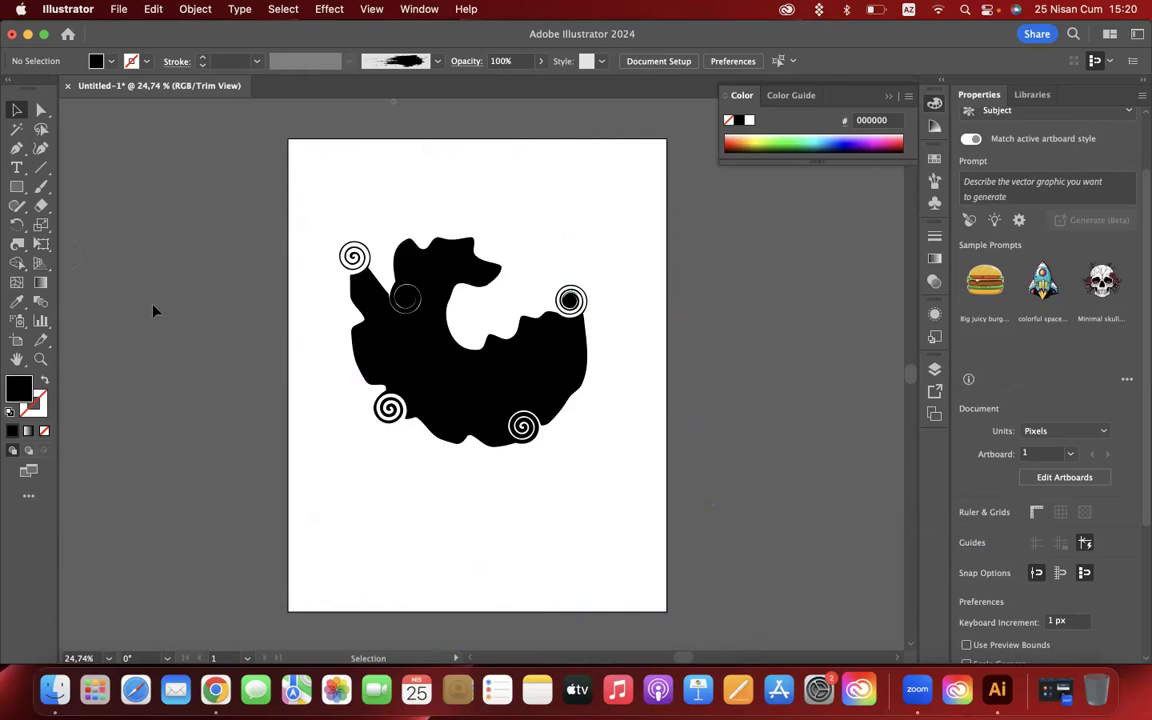
- Delete the twirled shape and draw a black-filled circle in the middle of the artboard
{"action": "left_click", "coordinate": [16, 244]}
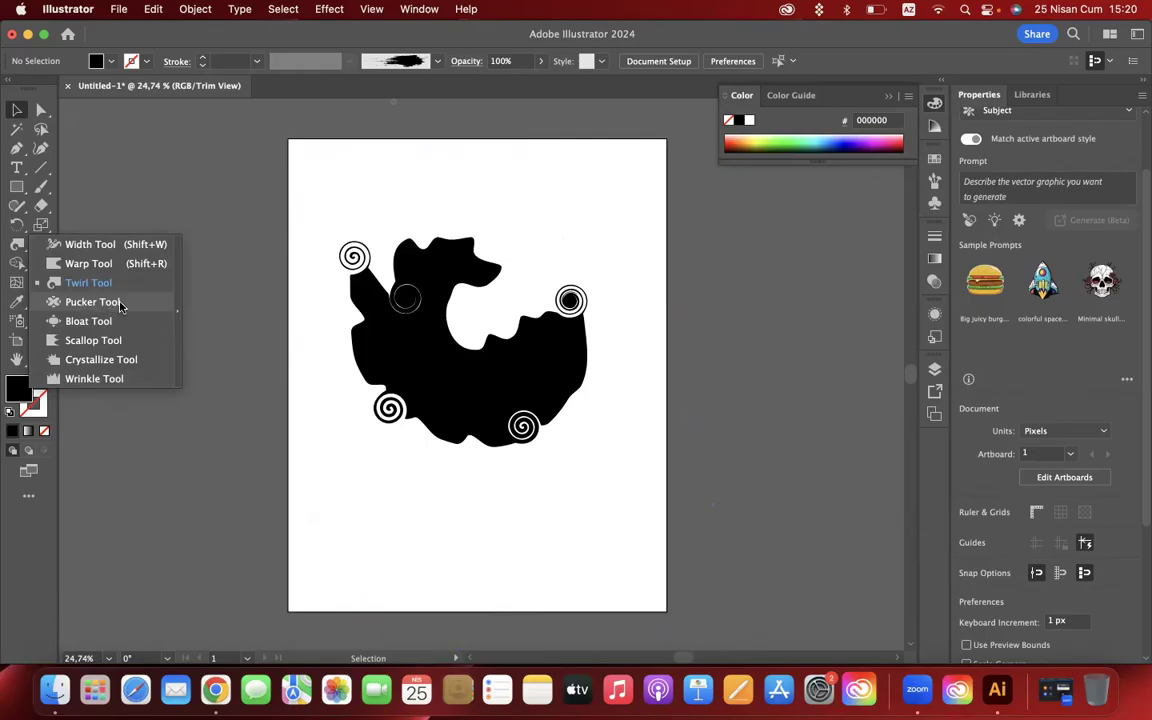
{"action": "left_click", "coordinate": [403, 342]}
{"action": "key", "text": "Delete"}
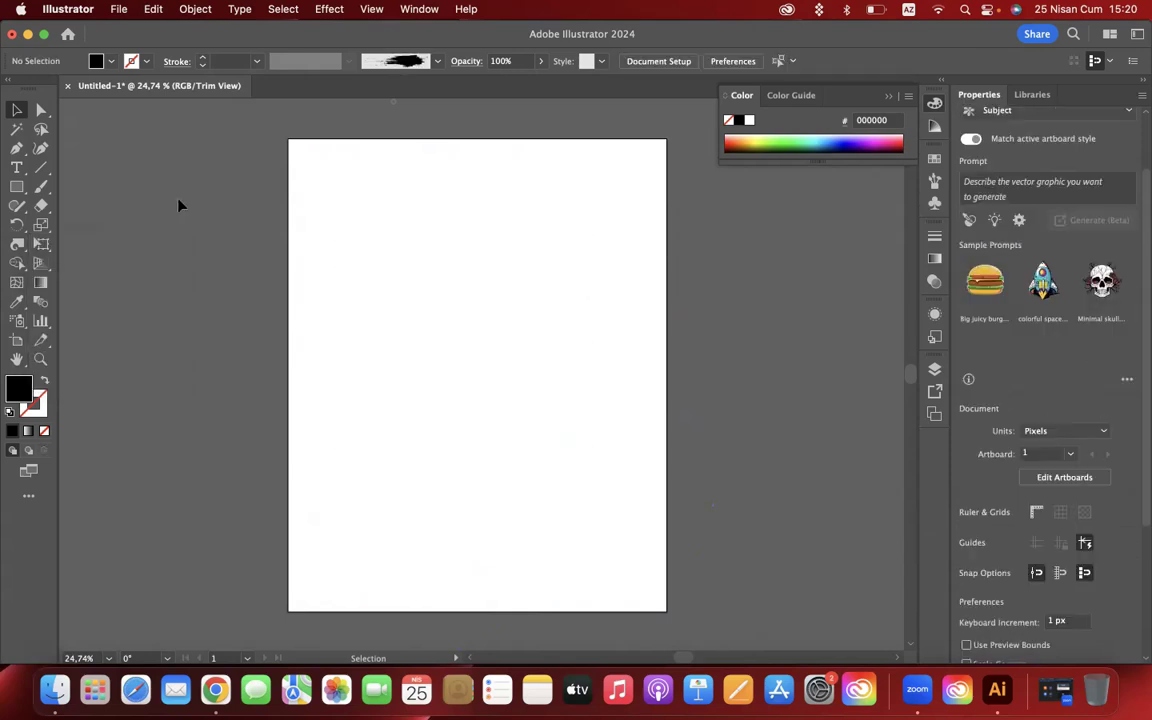
{"action": "left_click_drag", "start_coordinate": [17, 186], "coordinate": [73, 226]}
{"action": "left_click_drag", "start_coordinate": [394, 257], "coordinate": [568, 447]}
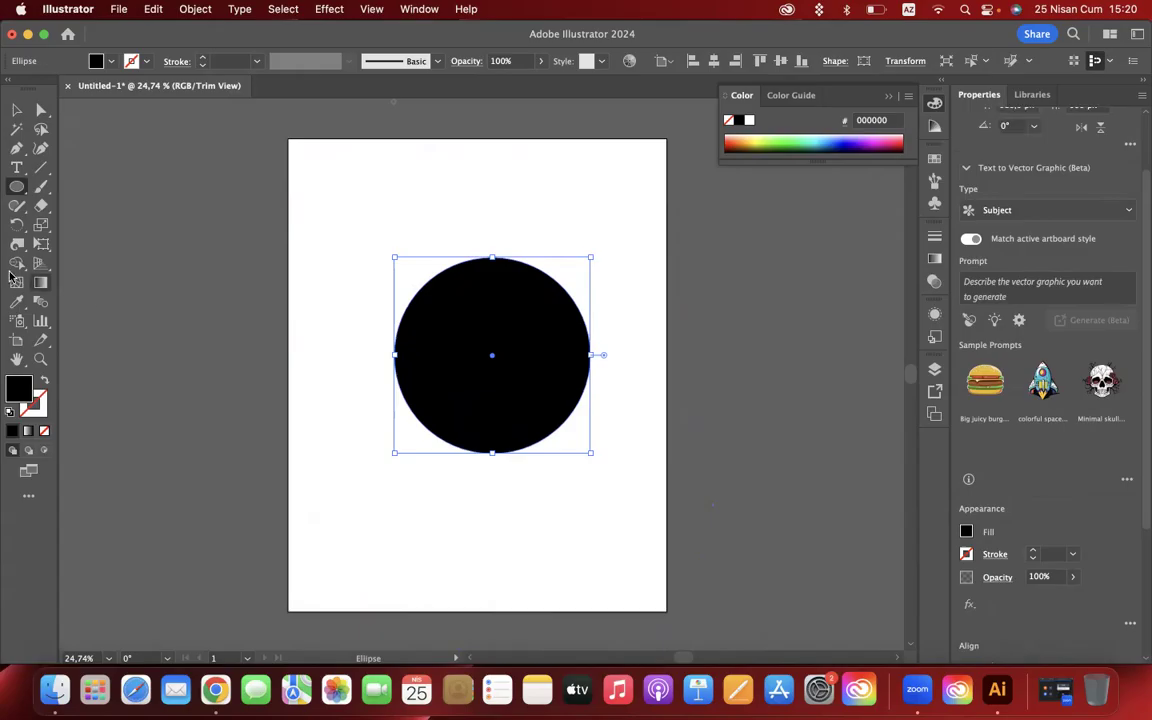
- Distort the circle with Pucker strokes, cutting a deep slit from its upper-left edge and pulling small points from its lower edge
{"action": "left_click_drag", "start_coordinate": [17, 243], "coordinate": [110, 318]}
{"action": "left_click_drag", "start_coordinate": [17, 243], "coordinate": [85, 301]}
{"action": "mouse_move", "coordinate": [424, 258]}
{"action": "left_mouse_down"}
{"action": "mouse_move", "coordinate": [470, 360]}
{"action": "mouse_move", "coordinate": [538, 593]}
{"action": "left_mouse_up"}
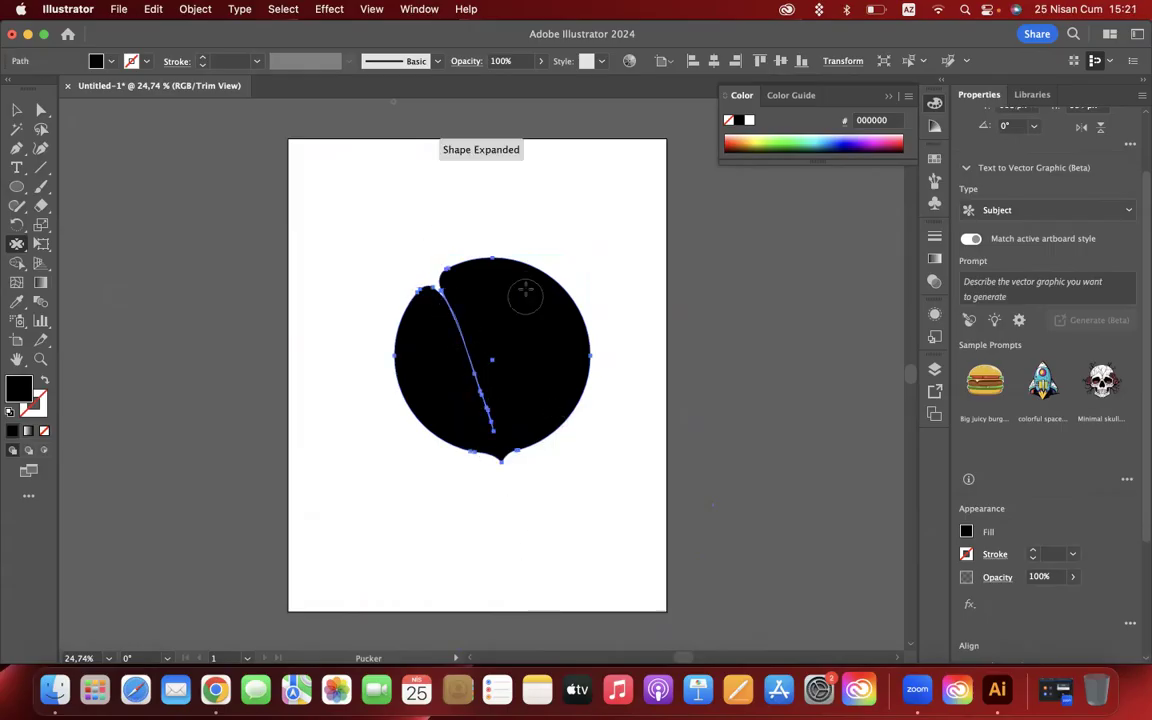
{"action": "left_click_drag", "start_coordinate": [541, 160], "coordinate": [541, 160]}
{"action": "left_click_drag", "start_coordinate": [535, 319], "coordinate": [582, 524]}
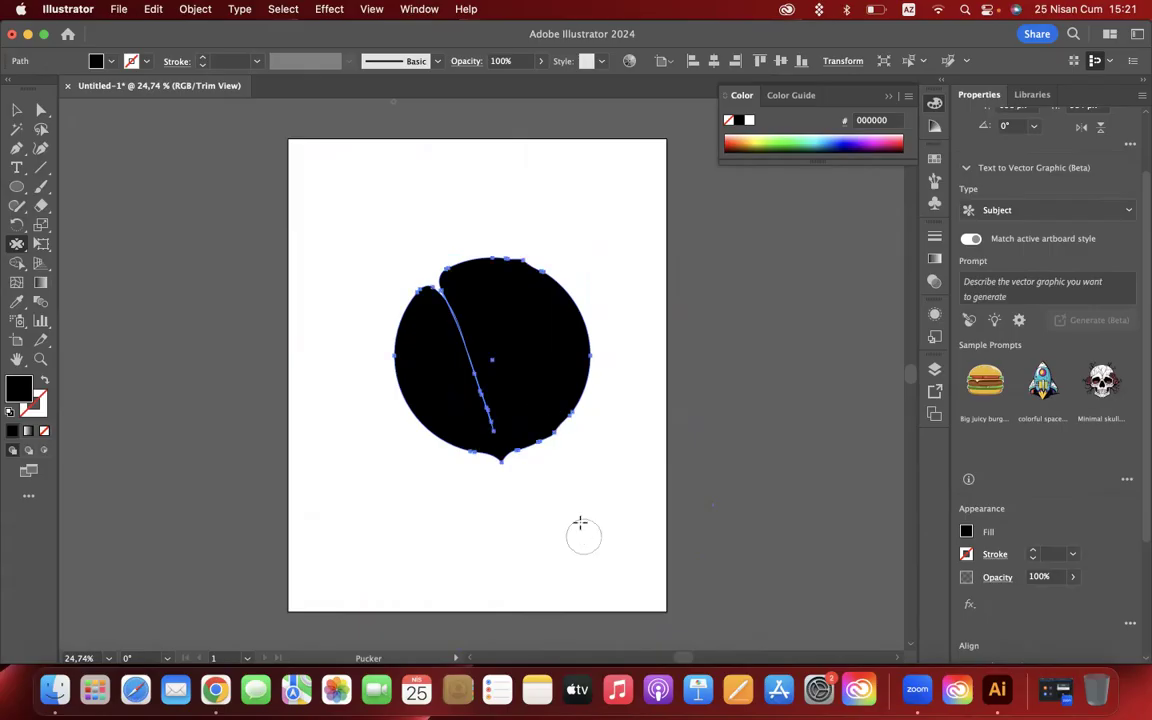
{"action": "left_click_drag", "start_coordinate": [450, 416], "coordinate": [361, 440]}
- Raise the Pucker tool's Detail and set its Simplify to 64 in the tool options
{"action": "double_click", "coordinate": [16, 244]}
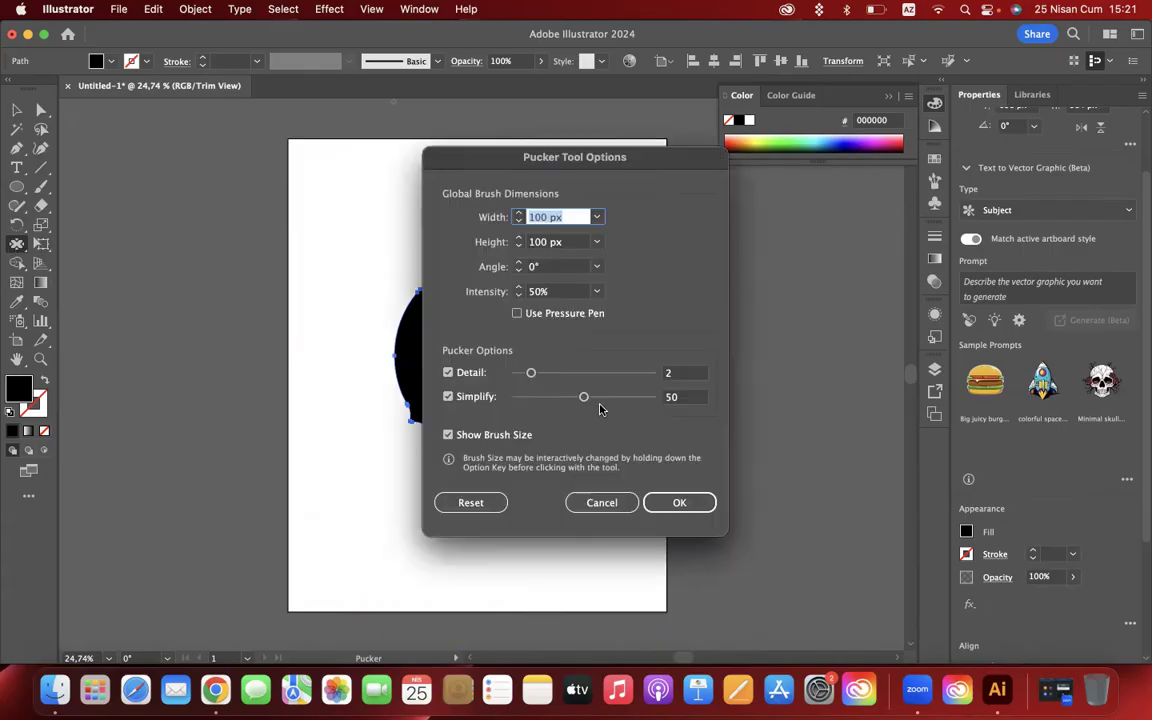
{"action": "left_click_drag", "start_coordinate": [585, 398], "coordinate": [604, 398]}
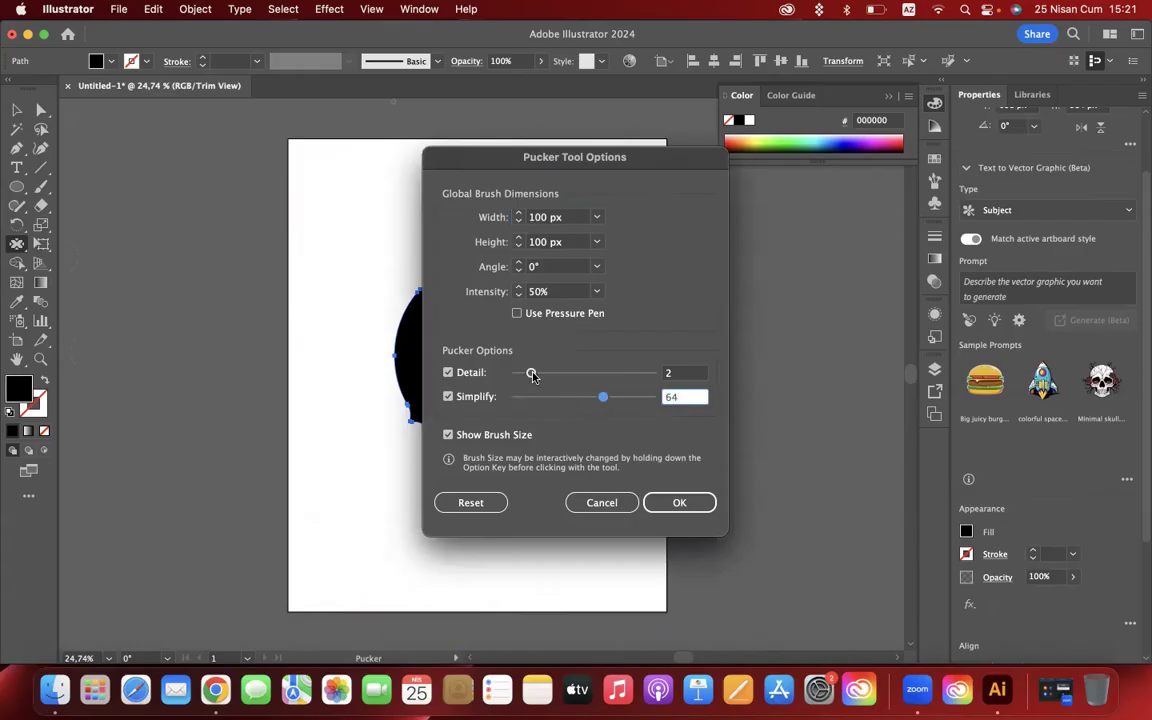
{"action": "left_click_drag", "start_coordinate": [531, 373], "coordinate": [546, 374]}
{"action": "left_click", "coordinate": [680, 502]}
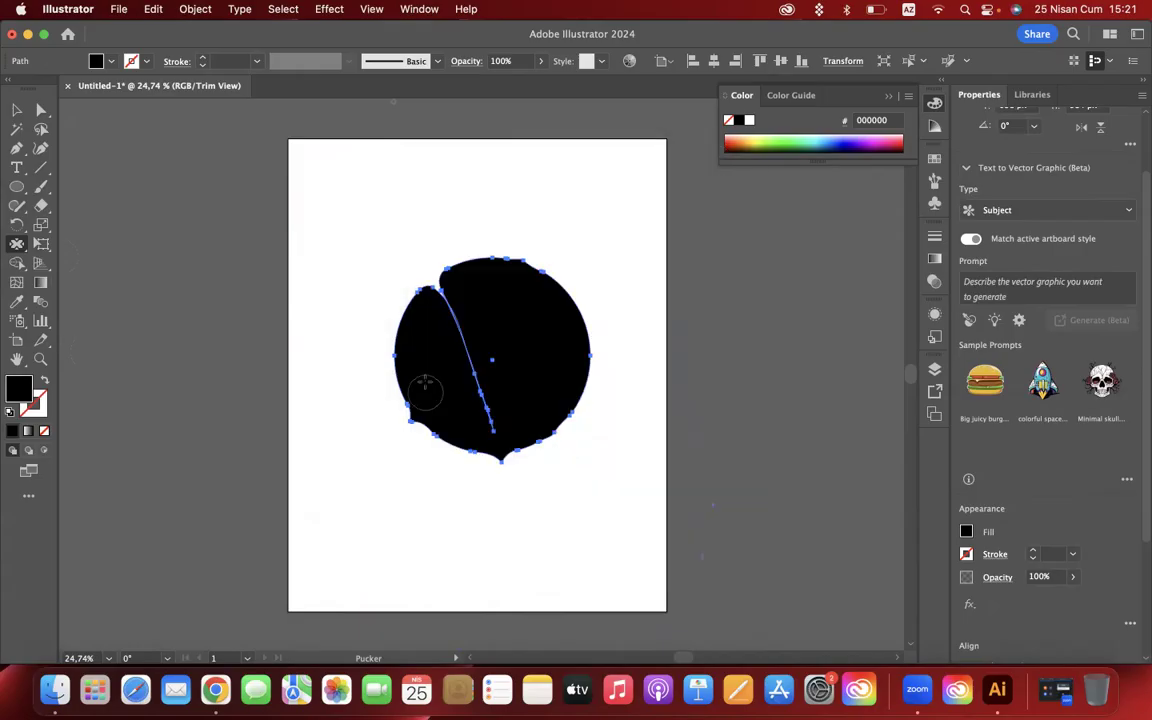
- Try longer Pucker strokes through the circle and out past its lower edge, and undo them
{"action": "left_click_drag", "start_coordinate": [425, 365], "coordinate": [437, 553]}
{"action": "mouse_move", "coordinate": [504, 424]}
{"action": "left_mouse_down"}
{"action": "mouse_move", "coordinate": [435, 200]}
{"action": "mouse_move", "coordinate": [527, 386]}
{"action": "mouse_move", "coordinate": [455, 247]}
{"action": "mouse_move", "coordinate": [541, 378]}
{"action": "mouse_move", "coordinate": [586, 517]}
{"action": "mouse_move", "coordinate": [573, 576]}
{"action": "mouse_move", "coordinate": [445, 566]}
{"action": "left_mouse_up"}
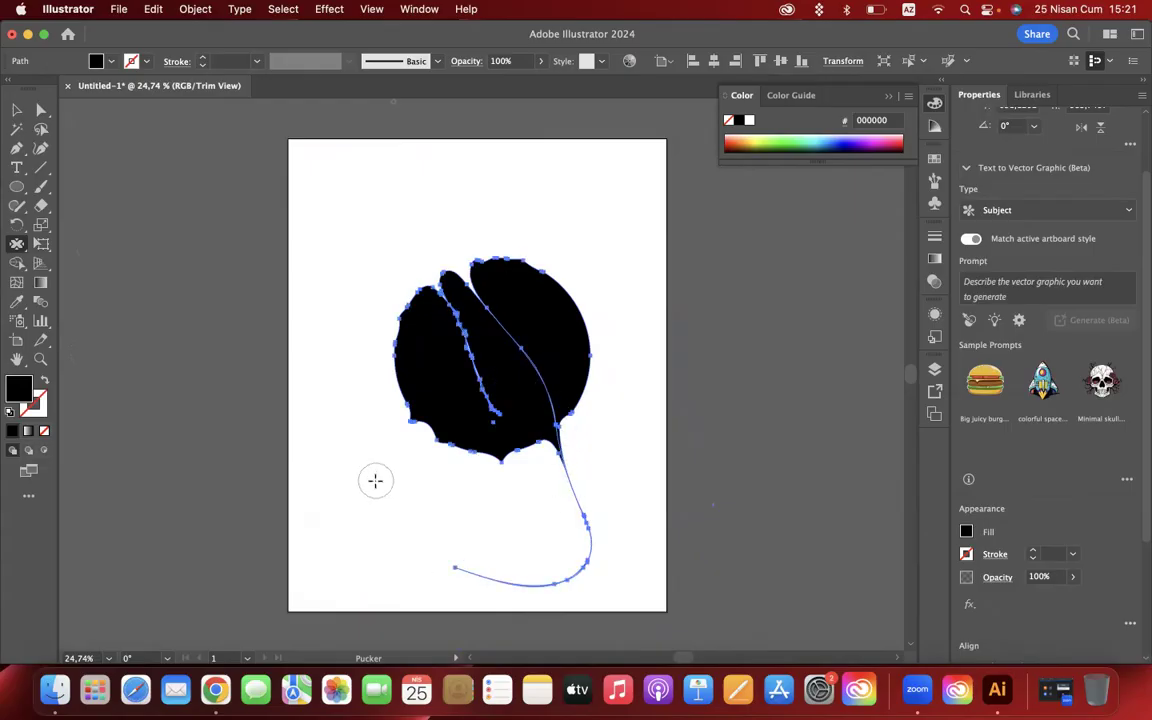
{"action": "left_click", "coordinate": [16, 110]}
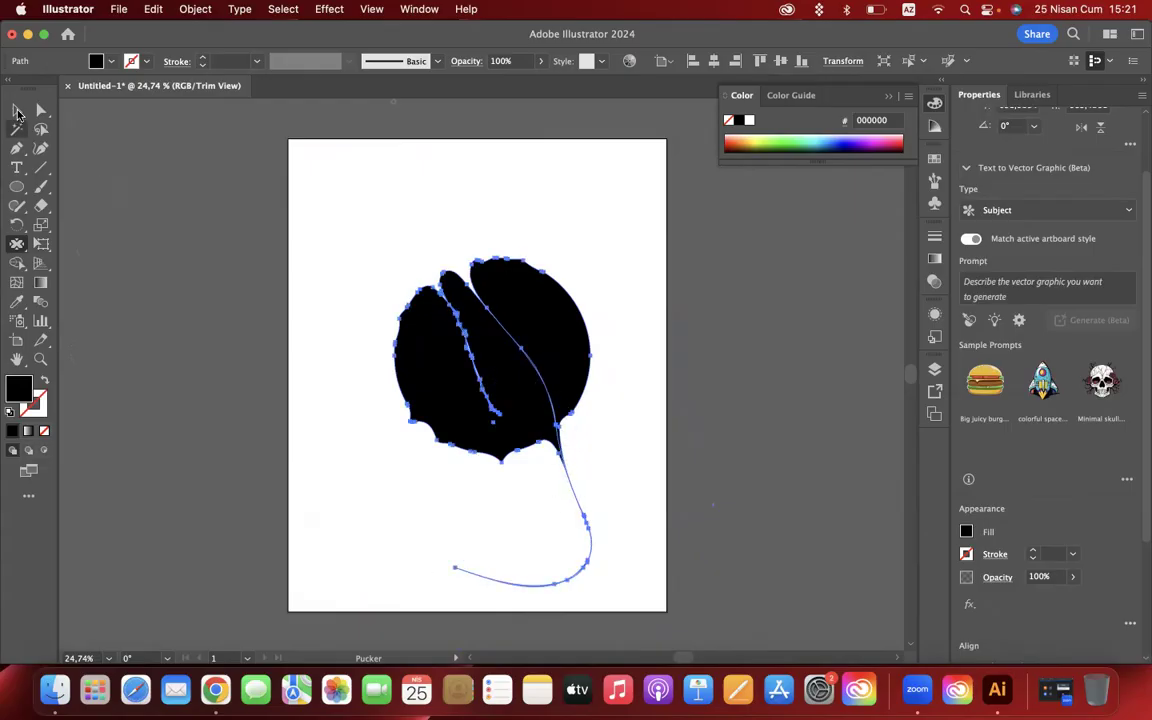
{"action": "left_click", "coordinate": [137, 249]}
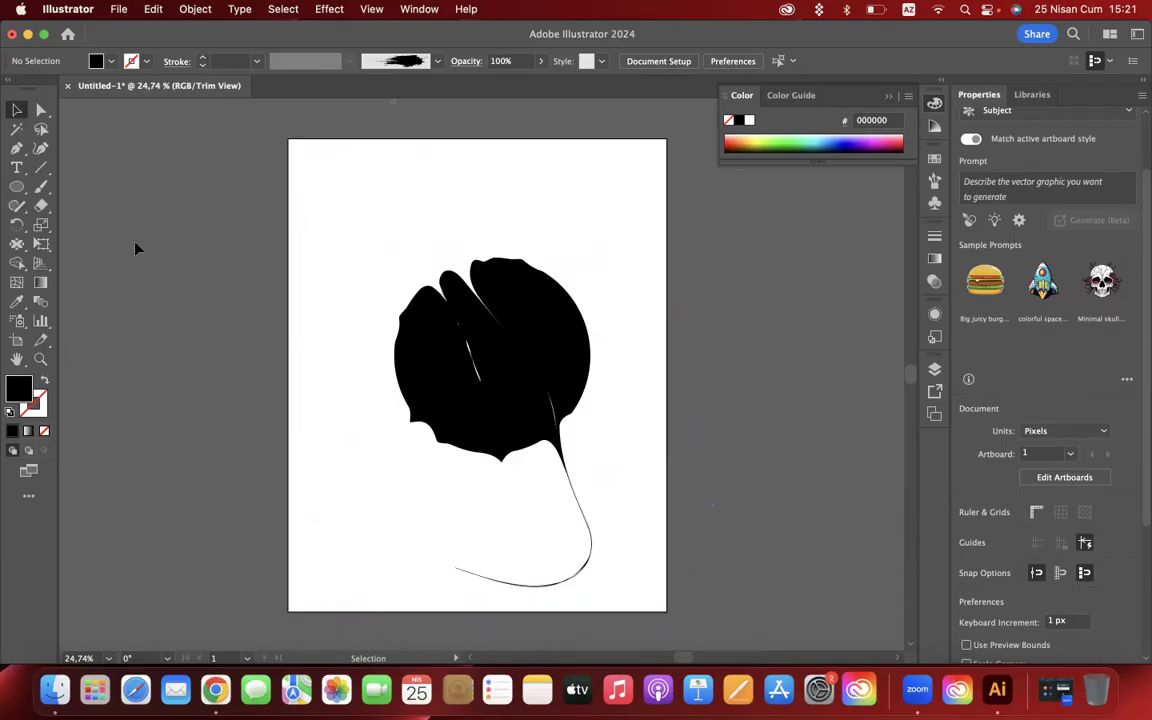
{"action": "key", "text": "super+z"}
{"action": "key", "text": "super+z"}
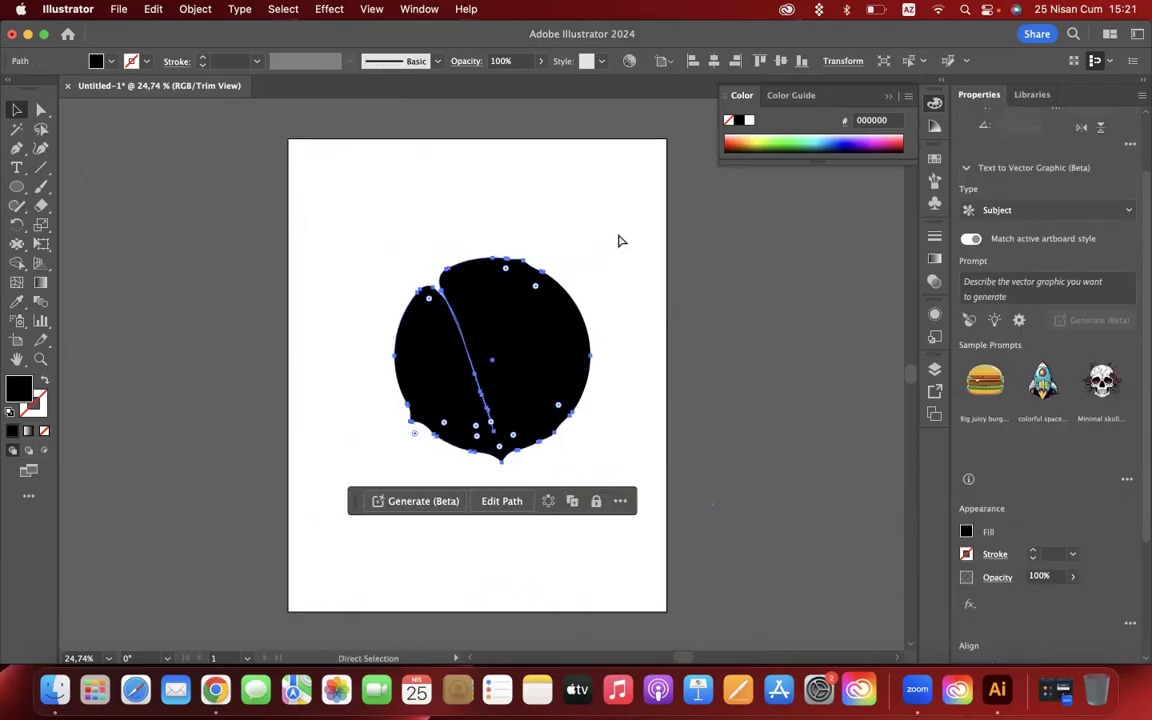
- Delete the puckered circle and draw a black-filled rectangle in the upper middle of the artboard
{"action": "key", "text": "Delete"}
{"action": "left_click_drag", "start_coordinate": [13, 193], "coordinate": [60, 185]}
{"action": "left_click_drag", "start_coordinate": [361, 237], "coordinate": [550, 370]}
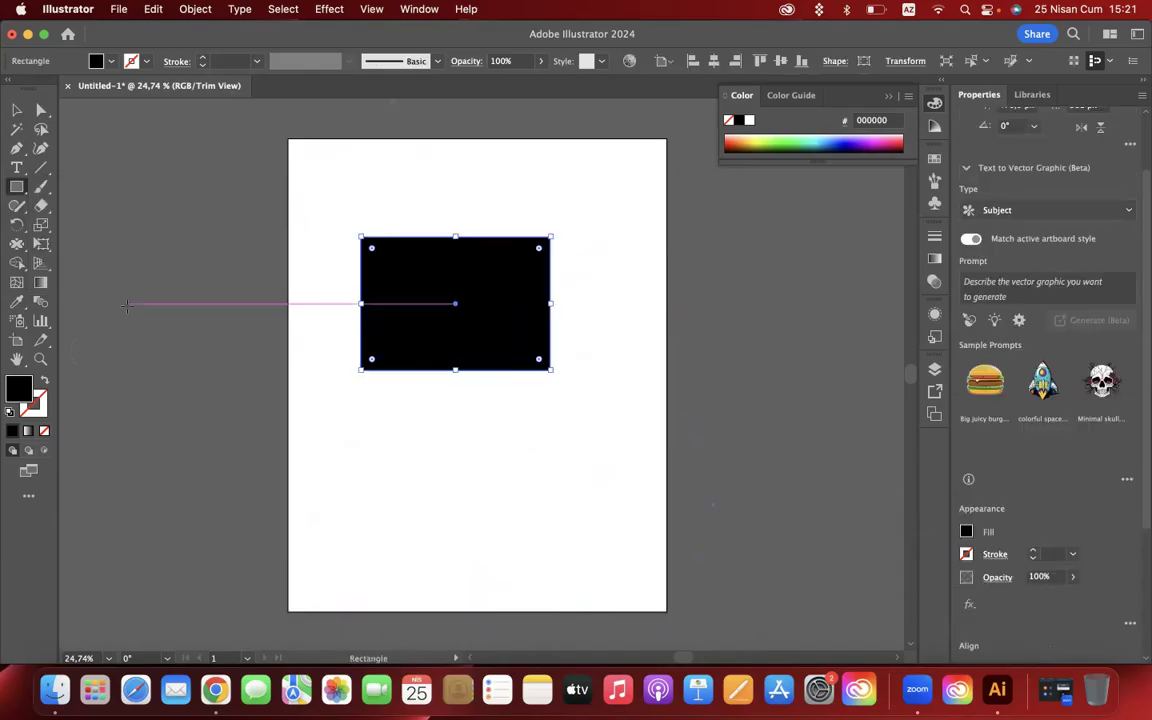
- Try a winding Bloat stroke from the rectangle's upper-left corner across and beyond its right edge, and undo it
{"action": "left_click", "coordinate": [17, 243]}
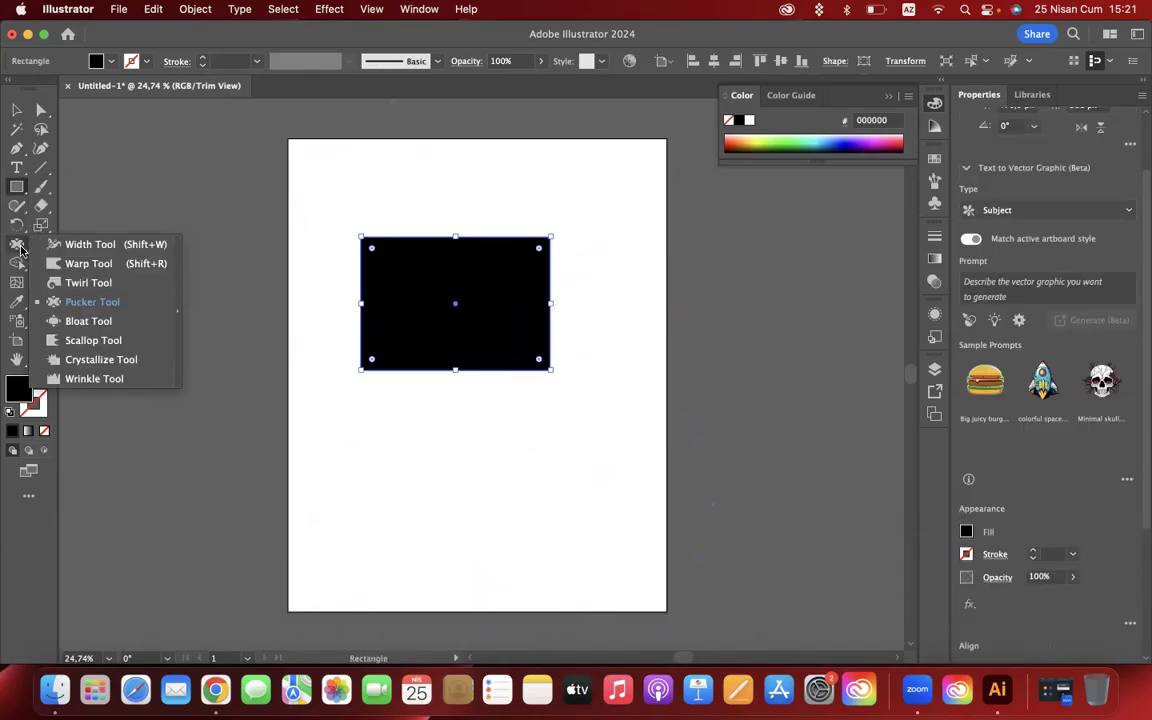
{"action": "left_click", "coordinate": [92, 322]}
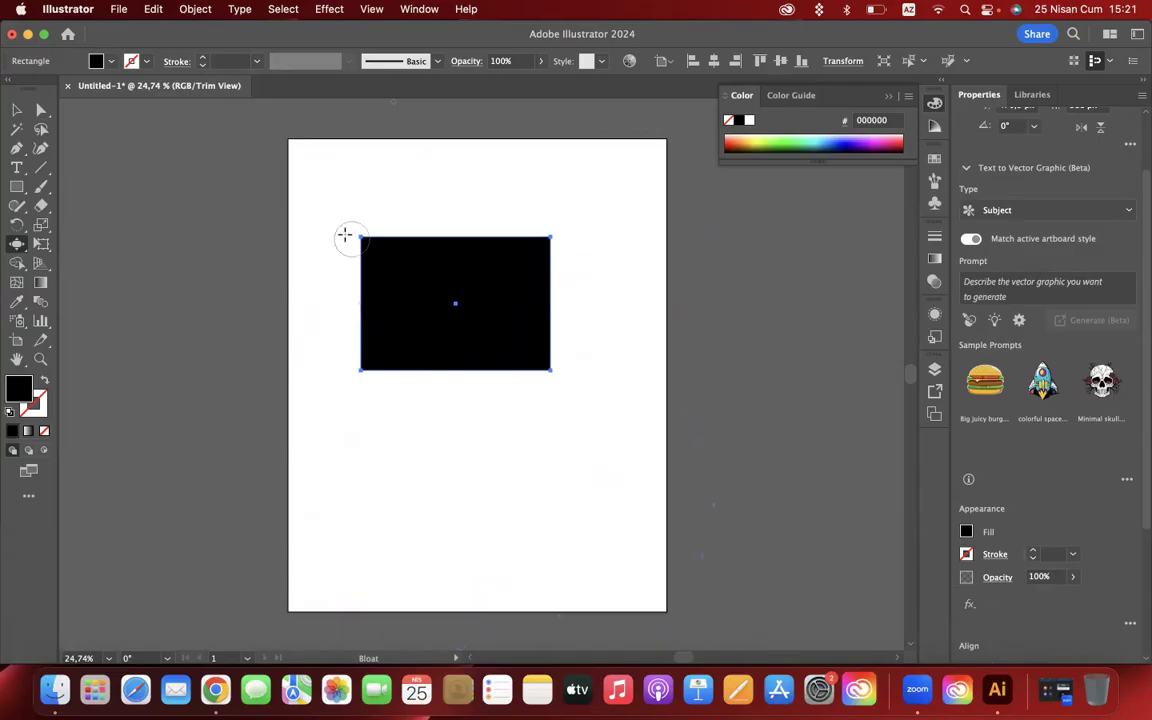
{"action": "mouse_move", "coordinate": [346, 236]}
{"action": "left_mouse_down"}
{"action": "mouse_move", "coordinate": [400, 285]}
{"action": "mouse_move", "coordinate": [455, 300]}
{"action": "mouse_move", "coordinate": [509, 275]}
{"action": "mouse_move", "coordinate": [558, 283]}
{"action": "mouse_move", "coordinate": [609, 314]}
{"action": "mouse_move", "coordinate": [588, 411]}
{"action": "mouse_move", "coordinate": [498, 468]}
{"action": "left_mouse_up"}
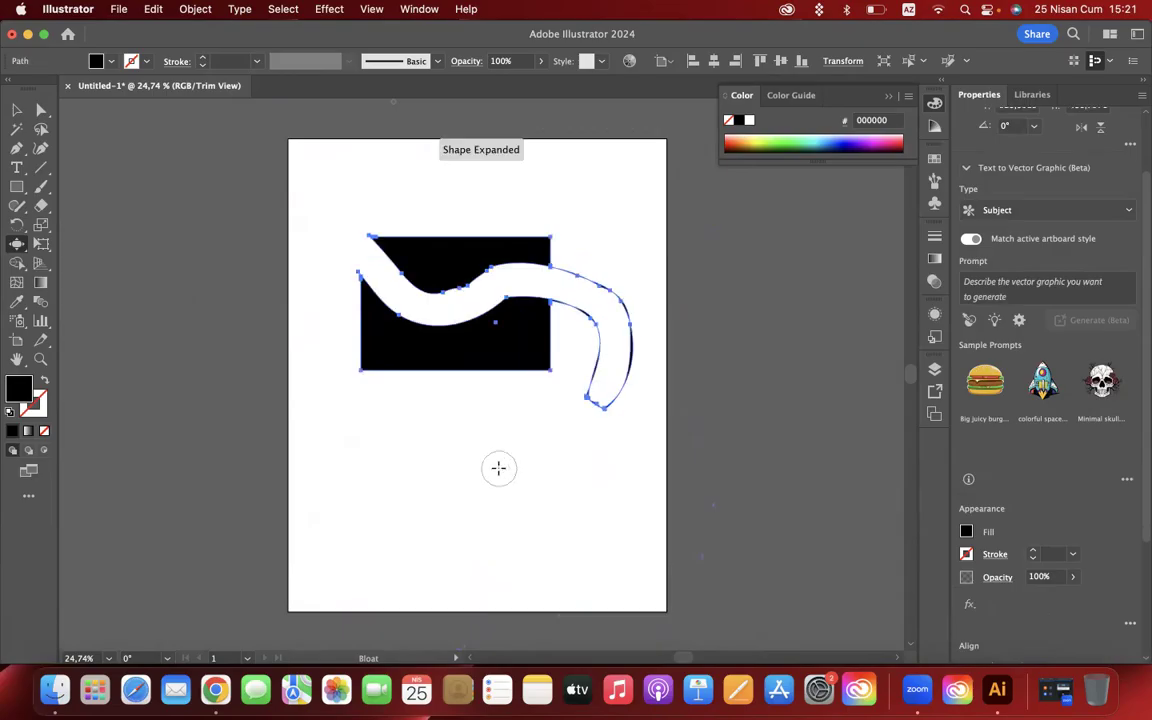
{"action": "left_click", "coordinate": [17, 110]}
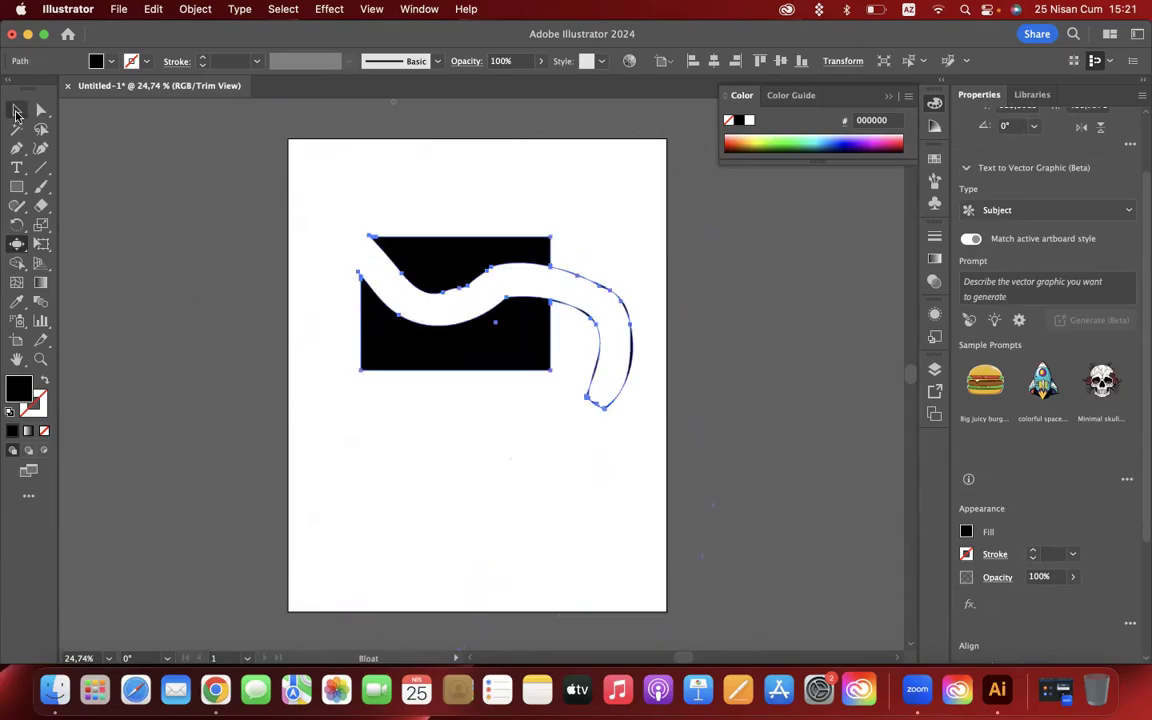
{"action": "left_click", "coordinate": [153, 308]}
{"action": "key", "text": "super+z"}
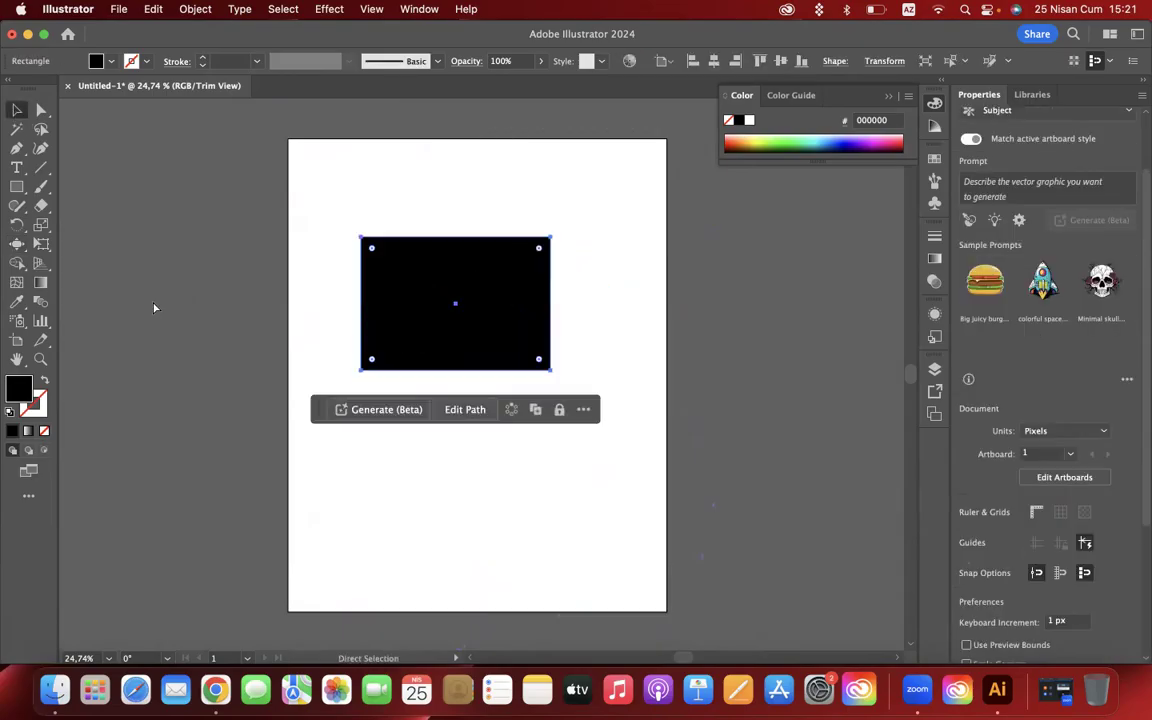
- Bloat the rectangle's bottom edge at three spots with short downward strokes from inside the shape
{"action": "left_click", "coordinate": [17, 246]}
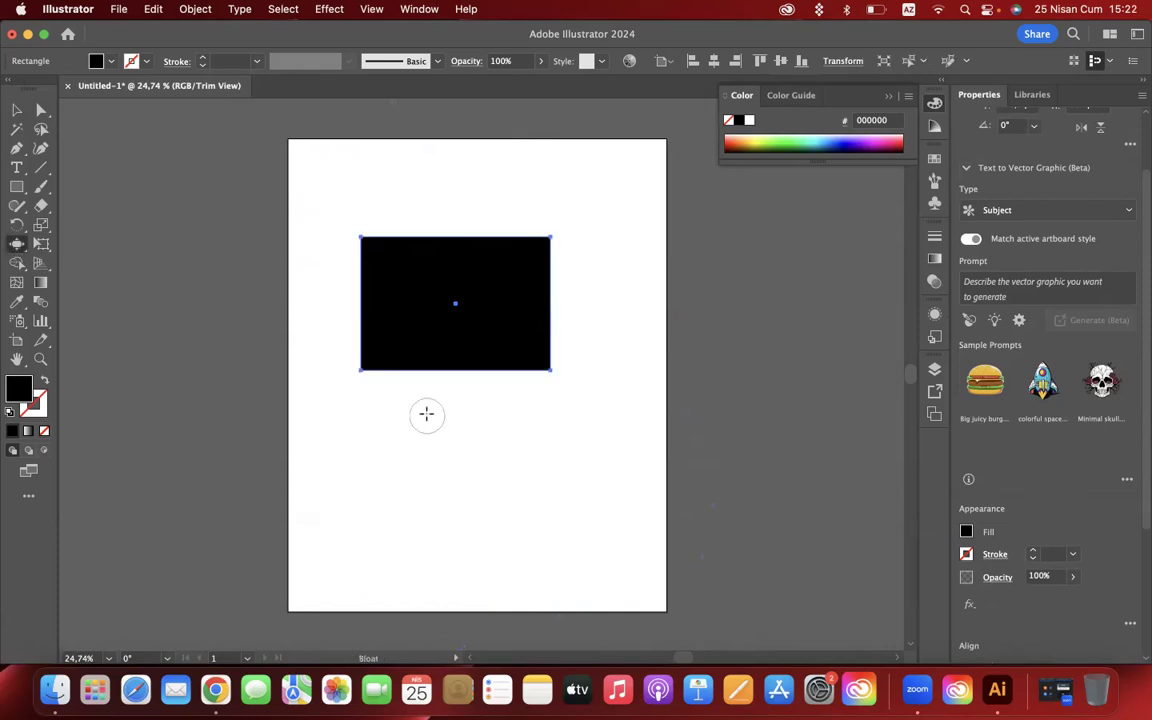
{"action": "left_click_drag", "start_coordinate": [427, 316], "coordinate": [429, 479]}
{"action": "left_click_drag", "start_coordinate": [471, 328], "coordinate": [473, 499]}
{"action": "left_click_drag", "start_coordinate": [517, 308], "coordinate": [513, 470]}
- Pull three rounded arms out of the rectangle's top edge and one out of its right edge with Bloat strokes
{"action": "mouse_move", "coordinate": [462, 278]}
{"action": "left_mouse_down"}
{"action": "mouse_move", "coordinate": [463, 203]}
{"action": "mouse_move", "coordinate": [447, 184]}
{"action": "left_mouse_up"}
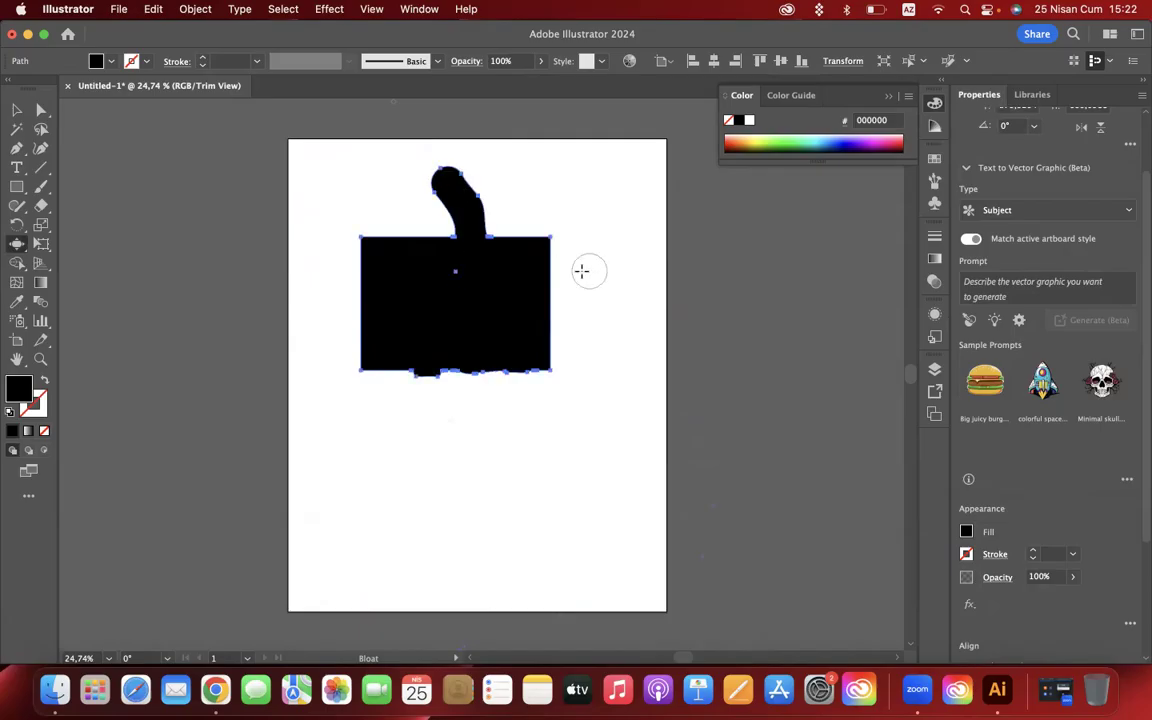
{"action": "left_click_drag", "start_coordinate": [395, 232], "coordinate": [383, 186]}
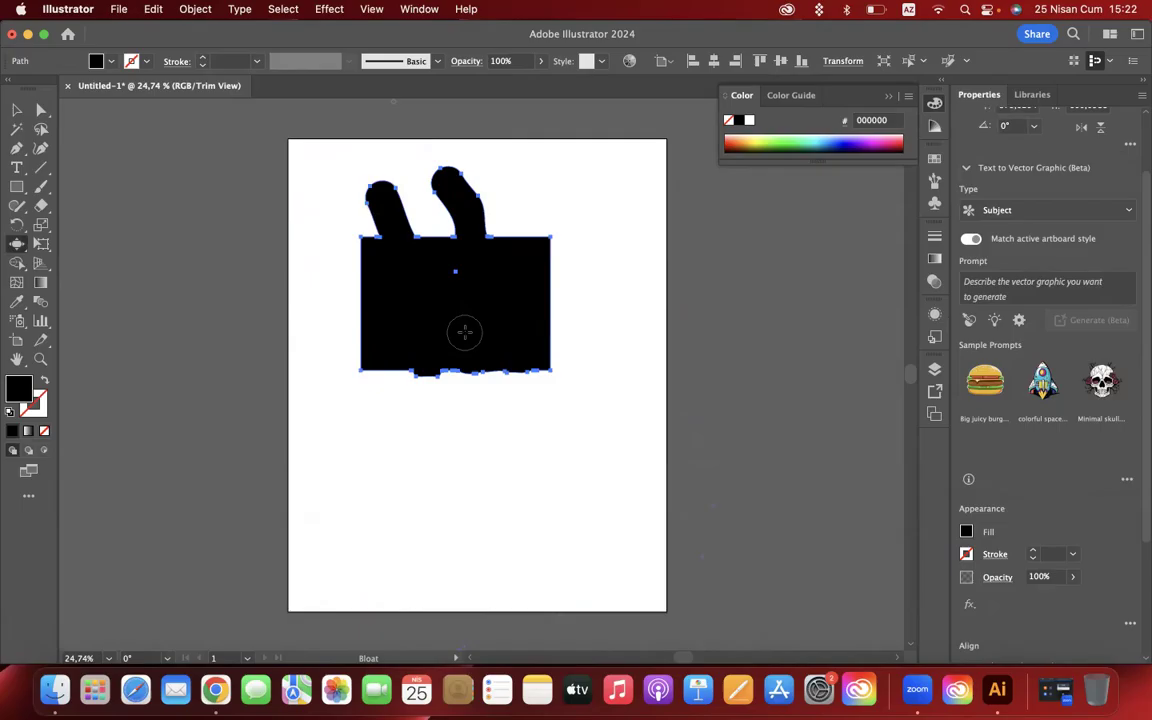
{"action": "mouse_move", "coordinate": [464, 332]}
{"action": "left_mouse_down"}
{"action": "mouse_move", "coordinate": [483, 291]}
{"action": "mouse_move", "coordinate": [625, 282]}
{"action": "left_mouse_up"}
{"action": "mouse_move", "coordinate": [530, 265]}
{"action": "left_mouse_down"}
{"action": "mouse_move", "coordinate": [571, 186]}
{"action": "mouse_move", "coordinate": [574, 256]}
{"action": "mouse_move", "coordinate": [632, 244]}
{"action": "left_mouse_up"}
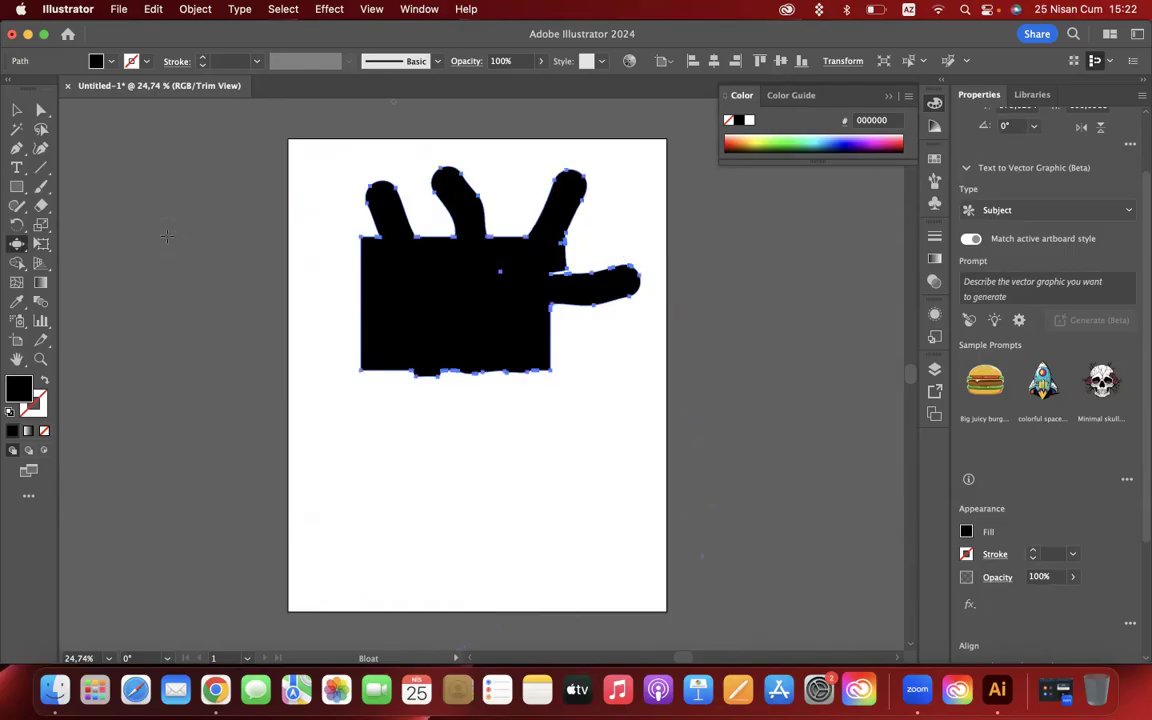
{"action": "left_click", "coordinate": [15, 107]}
{"action": "left_click", "coordinate": [186, 313]}
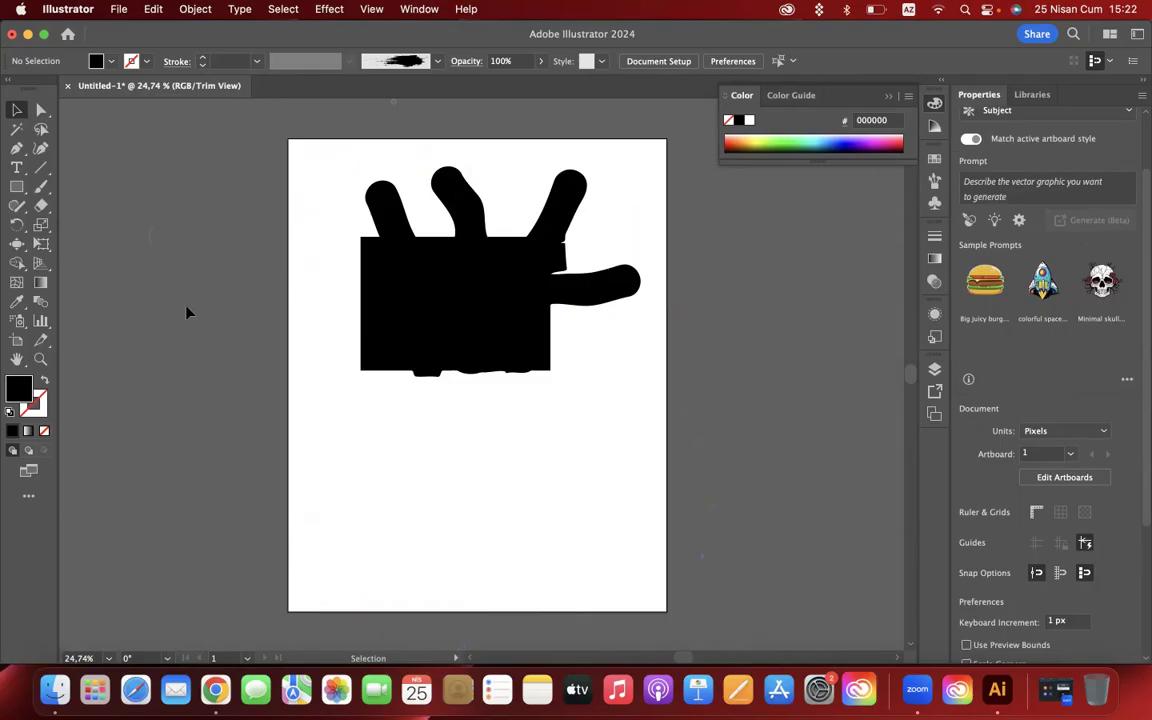
- Undo the Bloat strokes back to the first two bumps on the rectangle's bottom edge
{"action": "key", "text": "super+z"}
{"action": "key", "text": "super+z"}
{"action": "key", "text": "super+z"}
{"action": "key", "text": "super+z"}
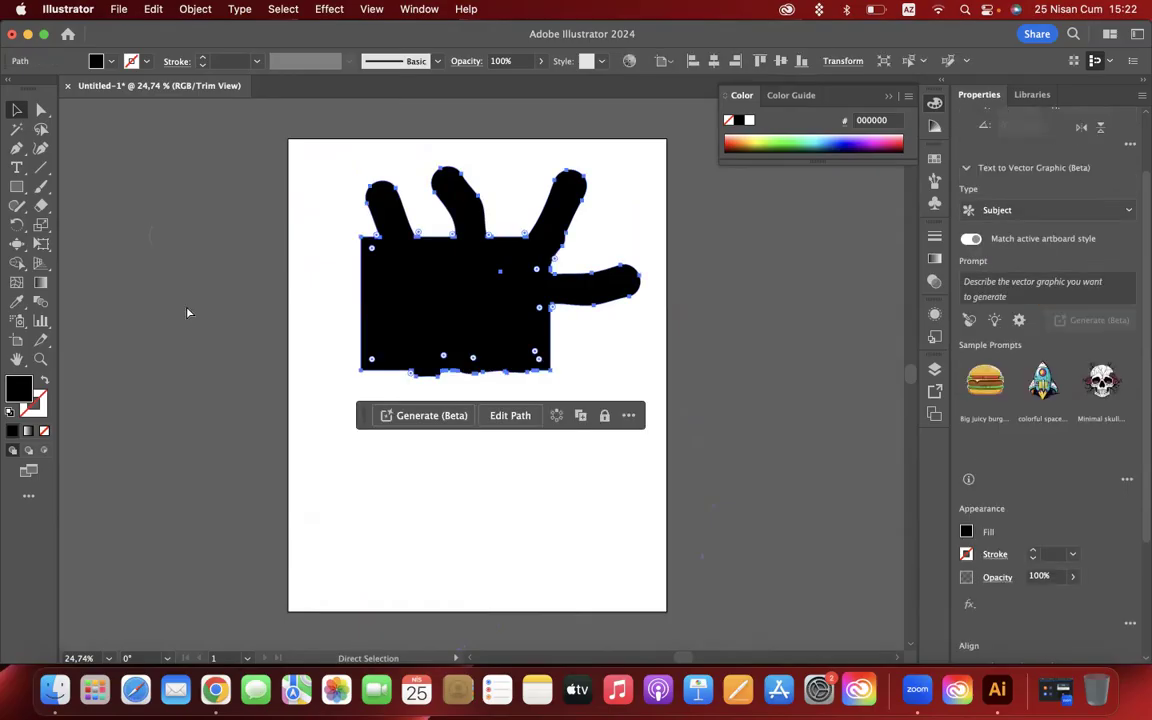
{"action": "key", "text": "super+z"}
{"action": "key", "text": "super+z"}
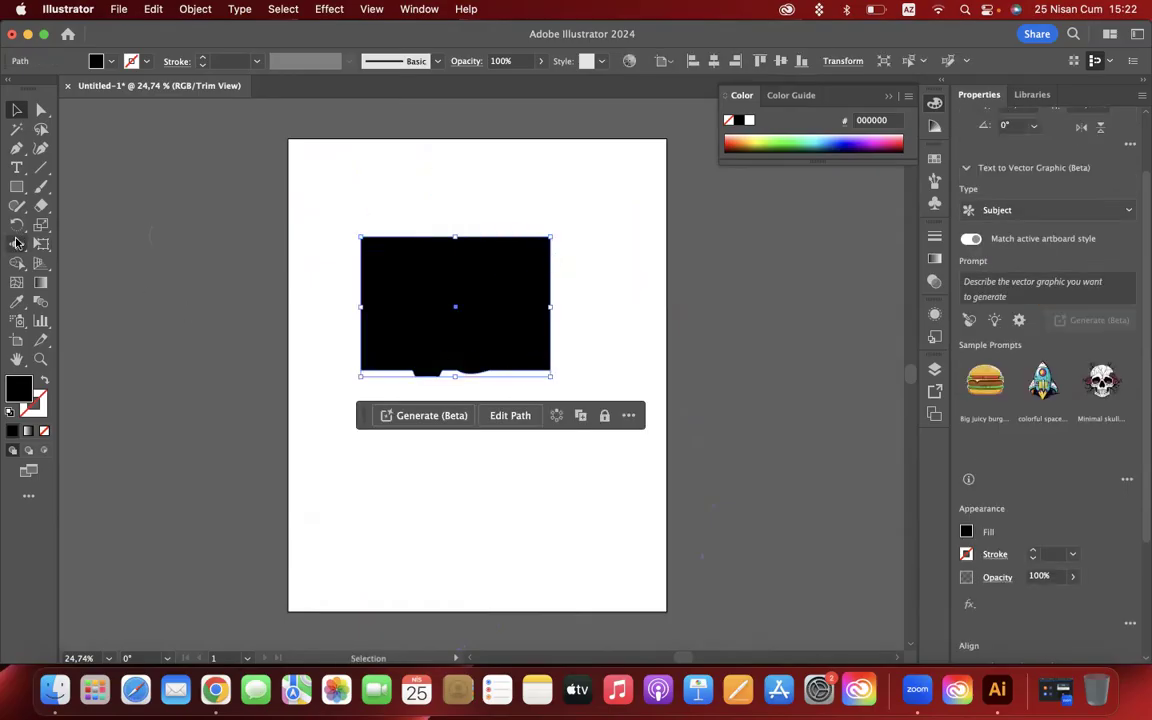
- Scallop the rectangle's top edge at several spots from near its upper-left corner to the upper-right corner
{"action": "left_click", "coordinate": [16, 243]}
{"action": "left_click", "coordinate": [93, 340]}
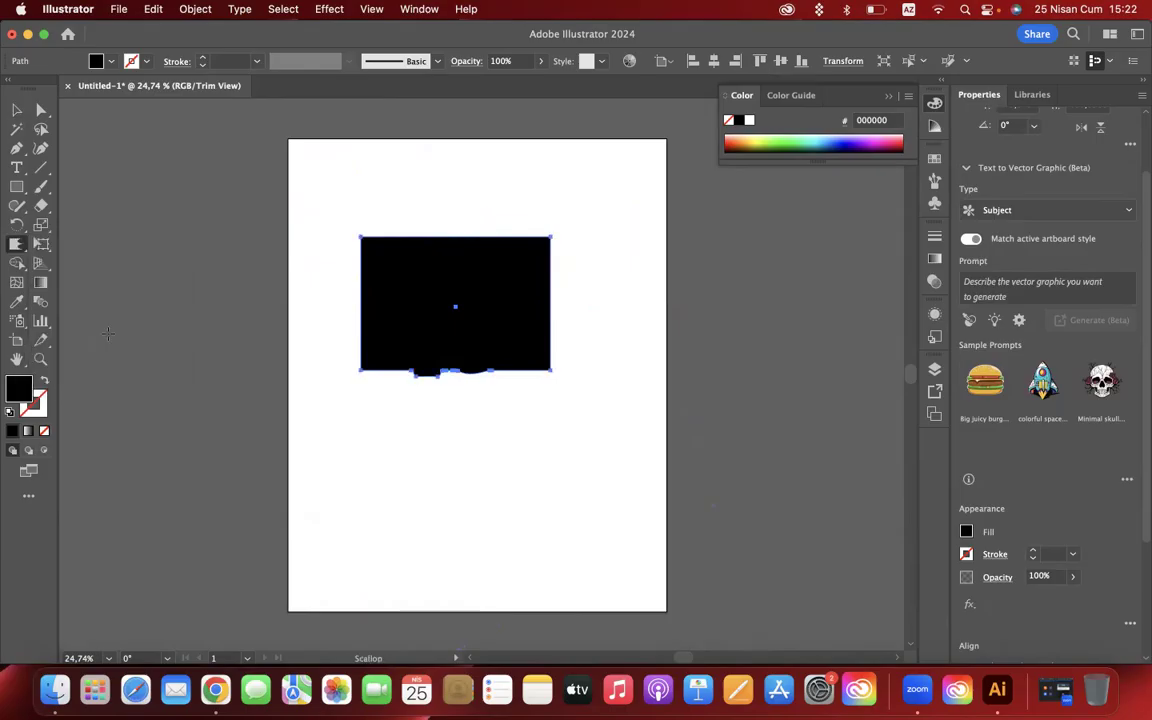
{"action": "scroll", "coordinate": [410, 260], "scroll_direction": "up", "scroll_amount": 6}
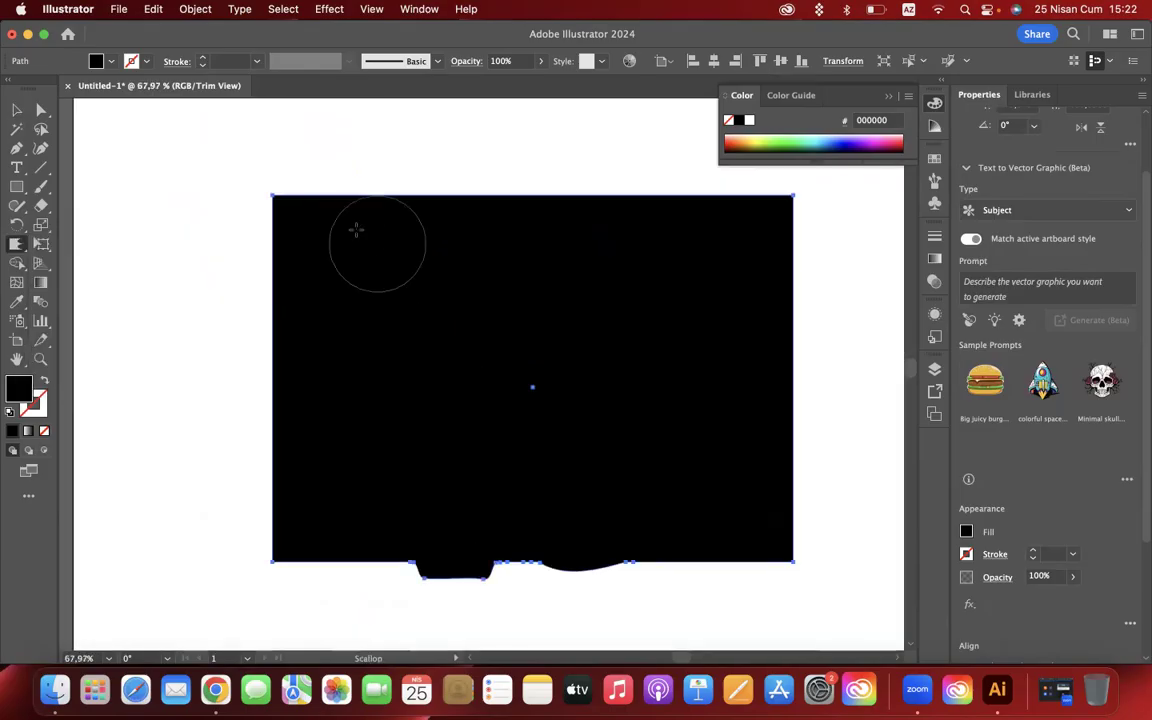
{"action": "mouse_move", "coordinate": [324, 197]}
{"action": "left_mouse_down"}
{"action": "mouse_move", "coordinate": [382, 200]}
{"action": "mouse_move", "coordinate": [383, 142]}
{"action": "mouse_move", "coordinate": [411, 211]}
{"action": "mouse_move", "coordinate": [433, 221]}
{"action": "mouse_move", "coordinate": [459, 121]}
{"action": "left_mouse_up"}
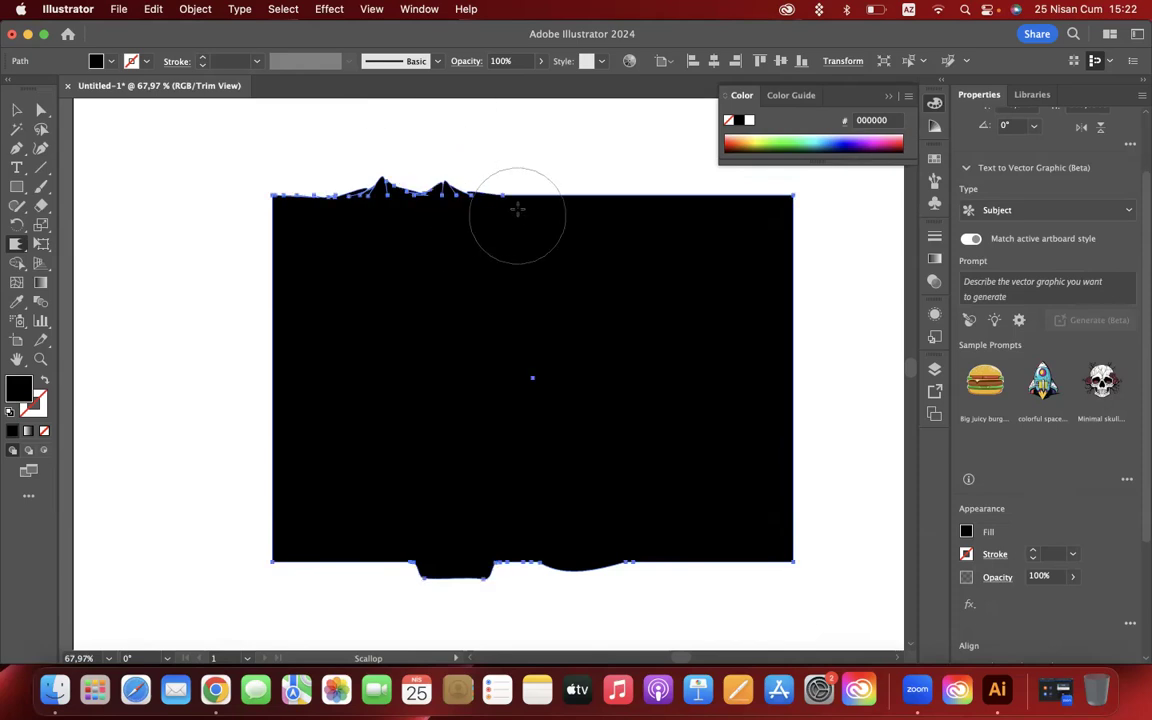
{"action": "left_click_drag", "start_coordinate": [517, 209], "coordinate": [527, 103]}
{"action": "mouse_move", "coordinate": [621, 384]}
{"action": "left_mouse_down"}
{"action": "mouse_move", "coordinate": [628, 252]}
{"action": "mouse_move", "coordinate": [689, 347]}
{"action": "mouse_move", "coordinate": [699, 350]}
{"action": "mouse_move", "coordinate": [702, 301]}
{"action": "mouse_move", "coordinate": [771, 375]}
{"action": "mouse_move", "coordinate": [771, 303]}
{"action": "left_mouse_up"}
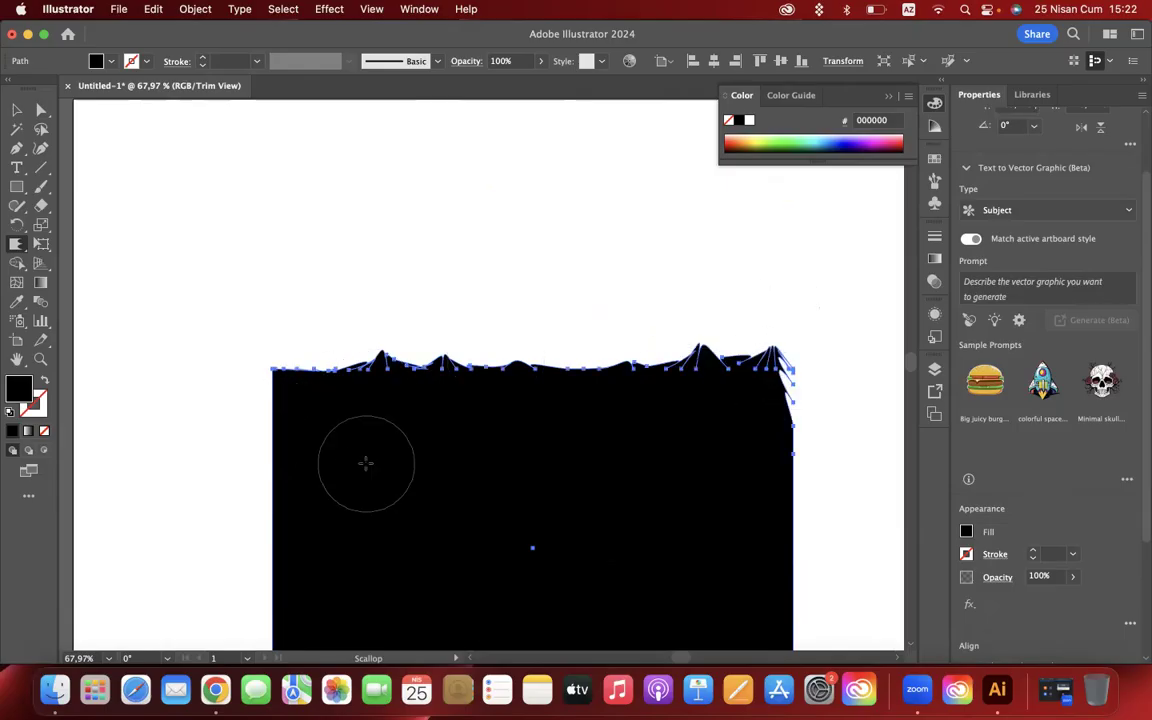
- Pull Scallop spikes outward from the rectangle's upper left edge and from its lower-left corner
{"action": "left_click_drag", "start_coordinate": [273, 455], "coordinate": [198, 440]}
{"action": "scroll", "coordinate": [365, 446], "scroll_direction": "down", "scroll_amount": 5}
{"action": "left_click_drag", "start_coordinate": [290, 481], "coordinate": [192, 500]}
{"action": "scroll", "coordinate": [338, 314], "scroll_direction": "up", "scroll_amount": 3}
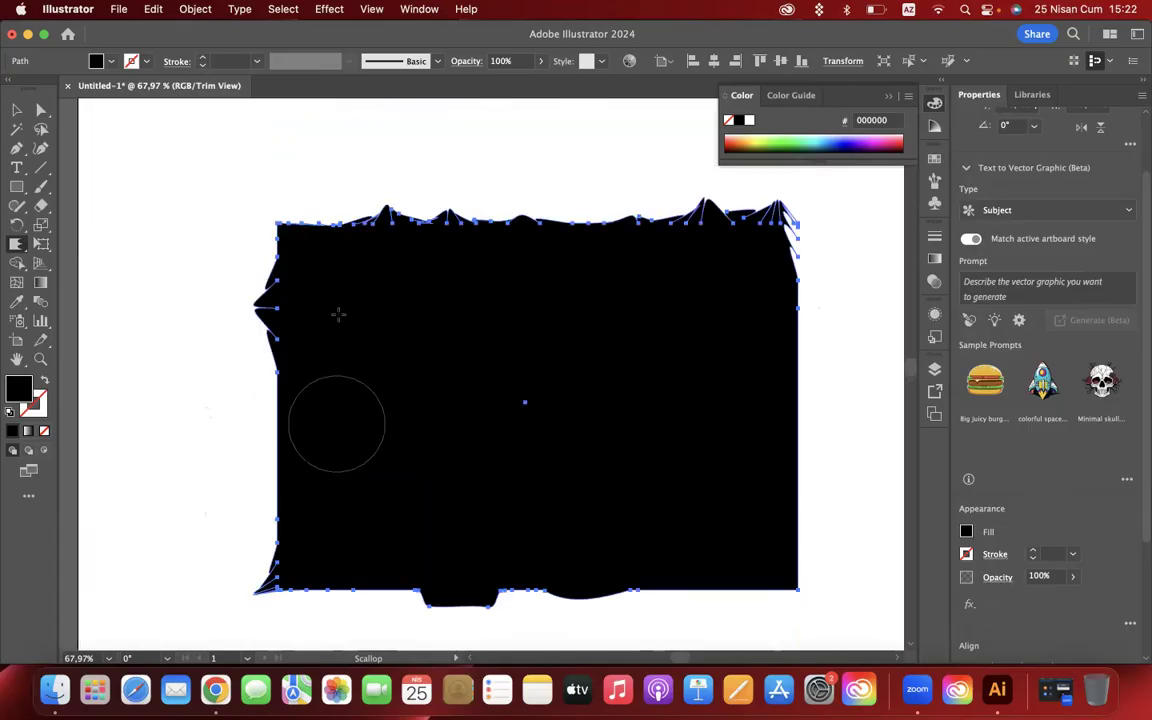
- Deselect the rectangle and examine its scalloped top edge up close and as a whole
{"action": "left_click", "coordinate": [16, 109]}
{"action": "left_click", "coordinate": [168, 303]}
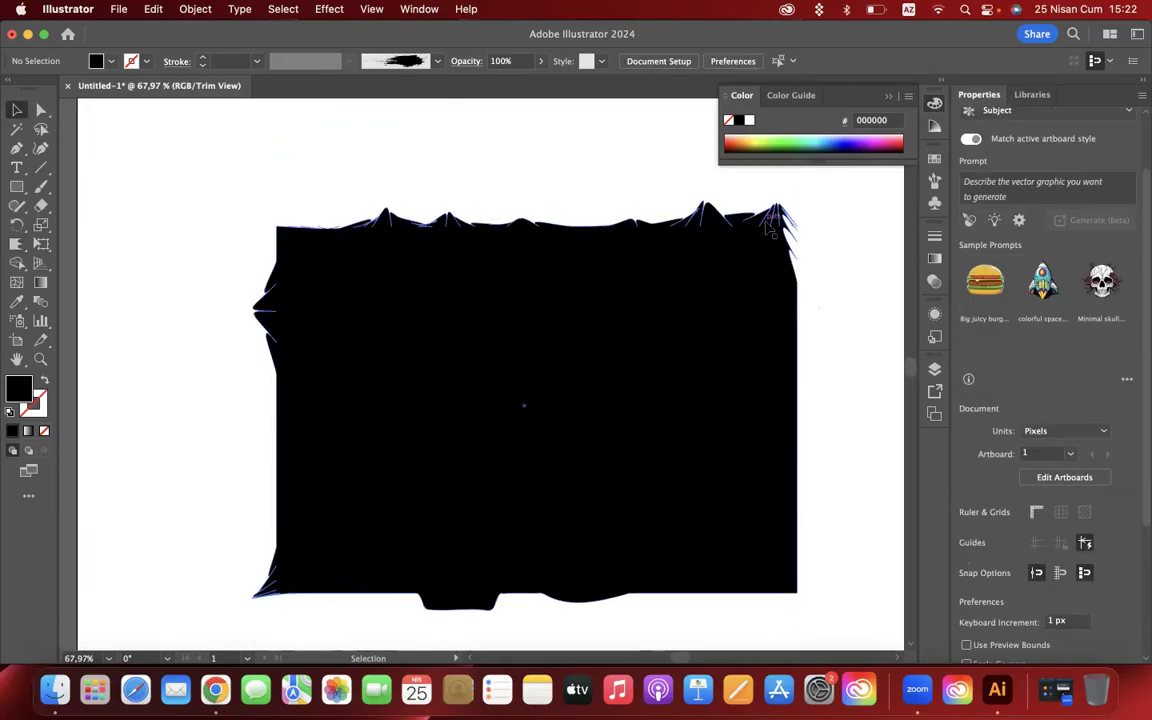
{"action": "scroll", "coordinate": [716, 236], "scroll_direction": "up", "scroll_amount": 5}
{"action": "scroll", "coordinate": [768, 228], "scroll_direction": "up", "scroll_amount": 3}
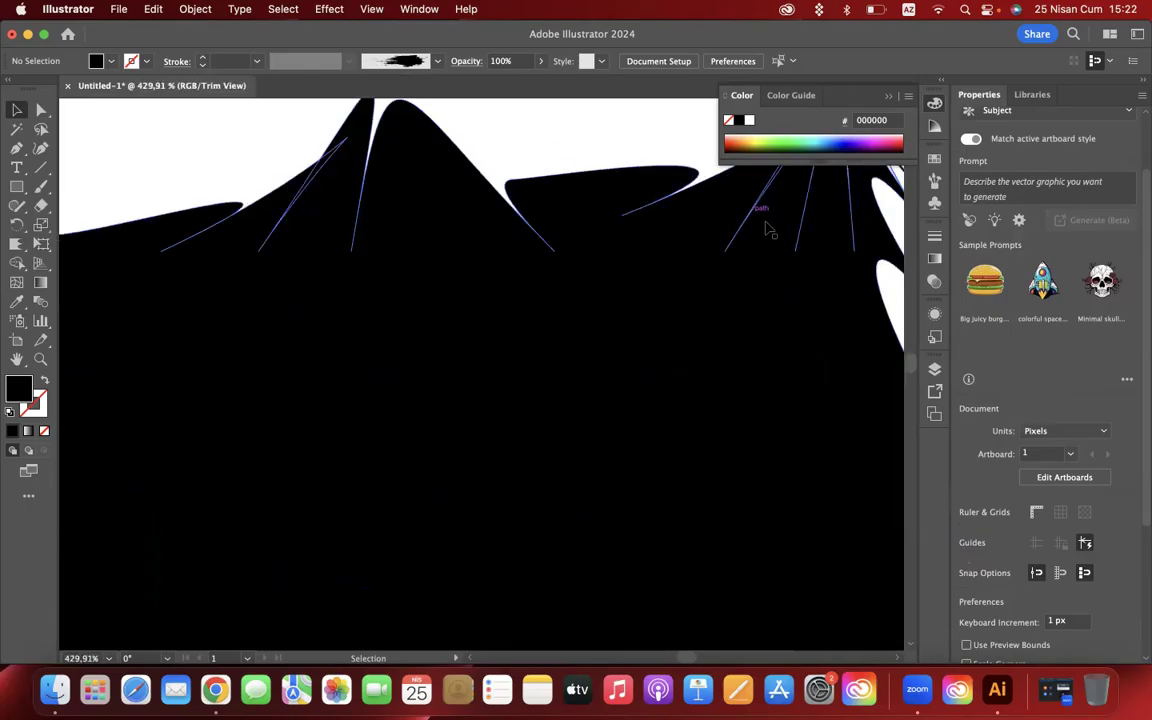
{"action": "scroll", "coordinate": [450, 277], "scroll_direction": "down", "scroll_amount": 5}
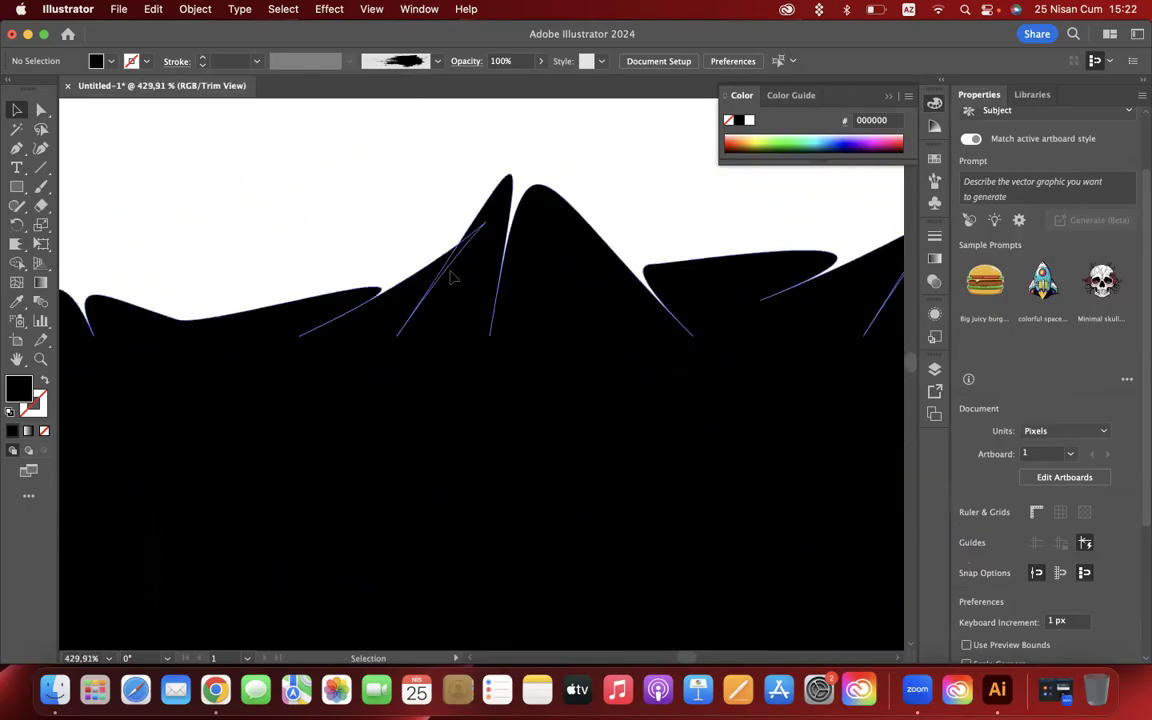
{"action": "scroll", "coordinate": [450, 277], "scroll_direction": "down", "scroll_amount": 8}
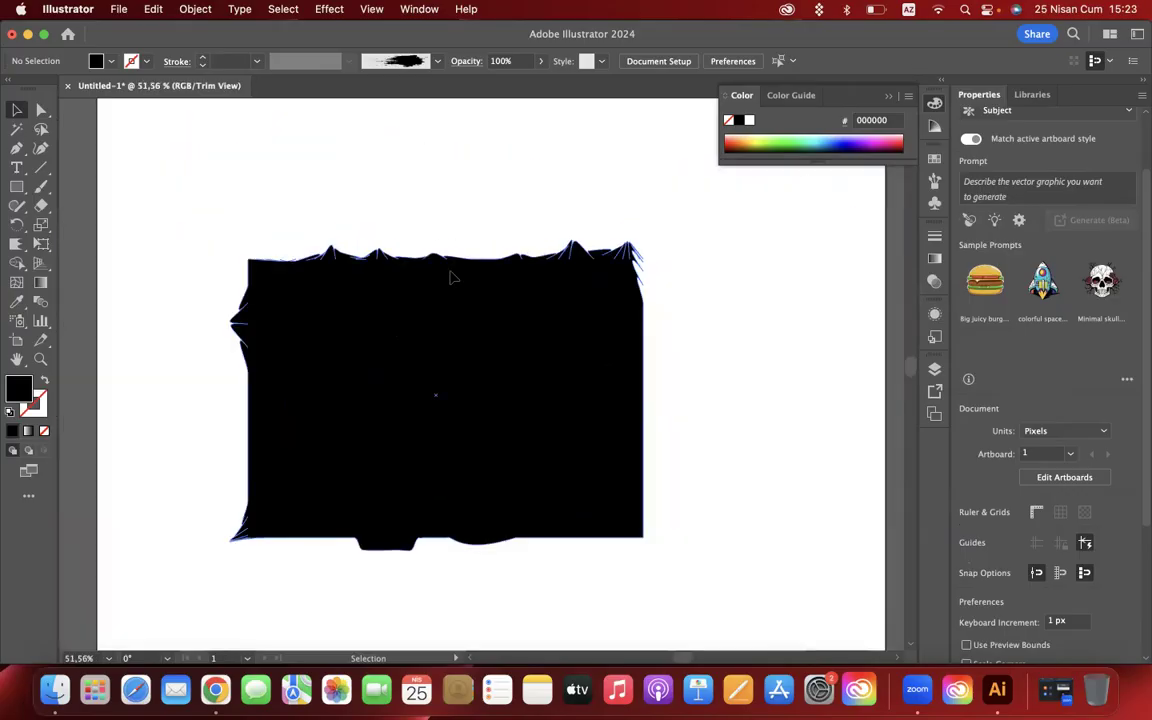
{"action": "scroll", "coordinate": [450, 277], "scroll_direction": "down", "scroll_amount": 2}
{"action": "scroll", "coordinate": [450, 277], "scroll_direction": "left", "scroll_amount": 1}
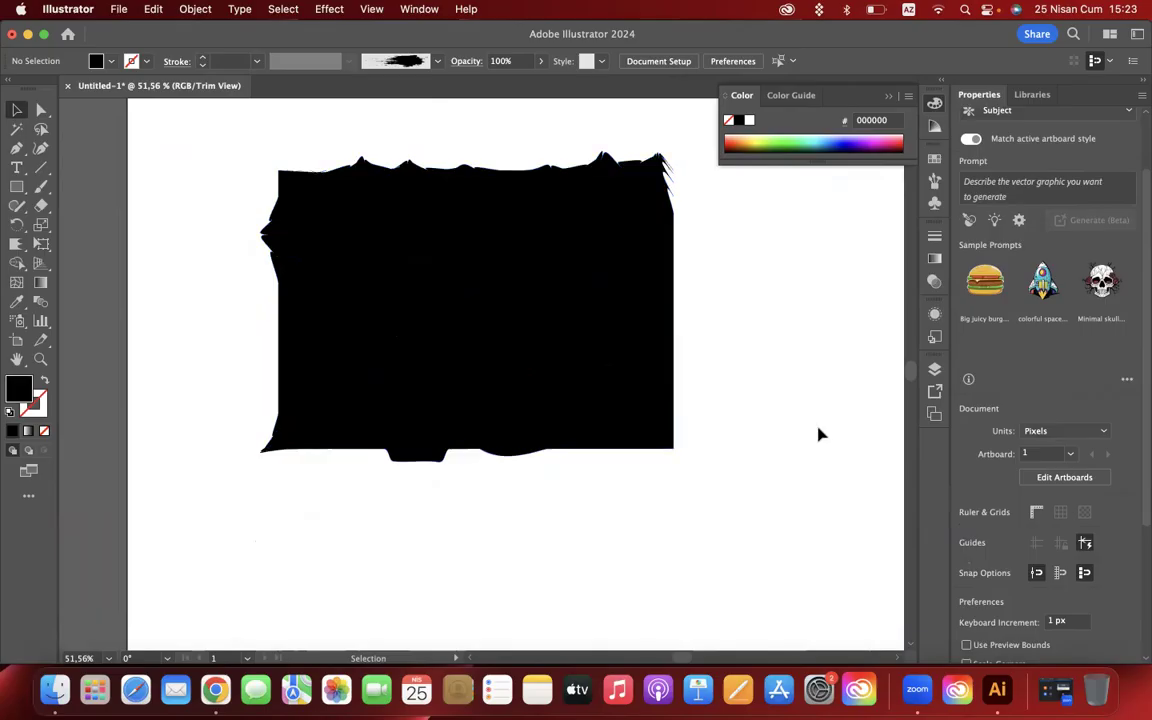
- Crystallize the rectangle at its lower-right corner and at two spots along its right edge, and inspect the spikes up close
{"action": "left_click", "coordinate": [18, 242]}
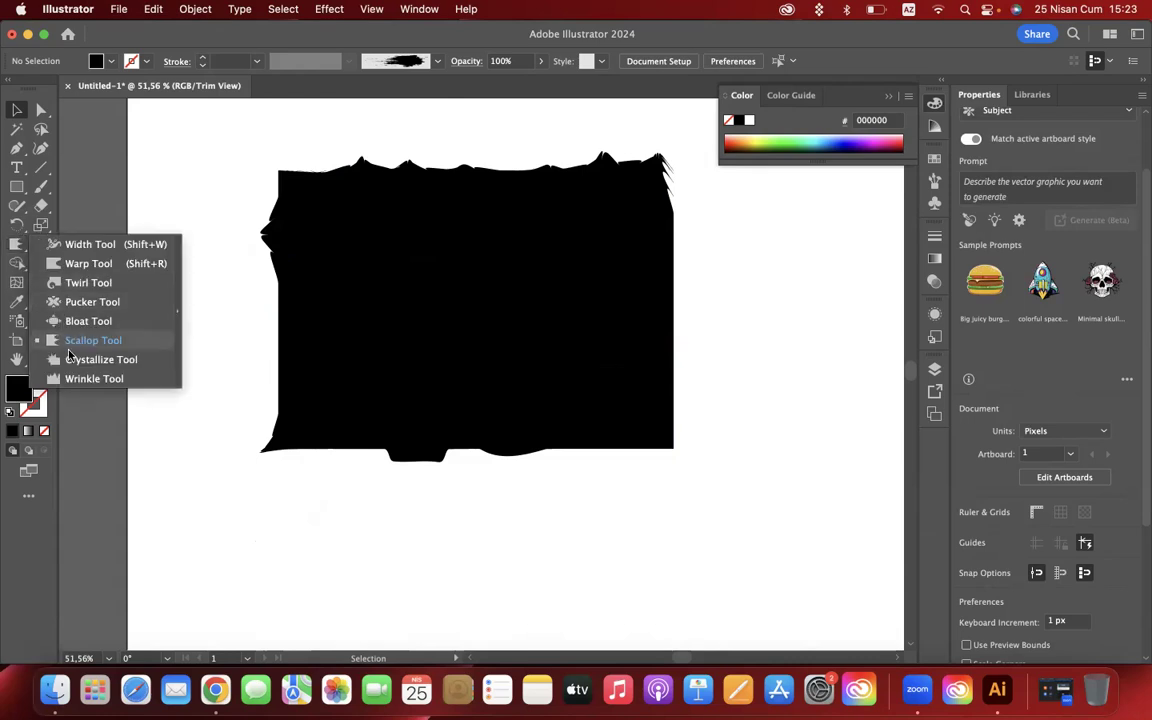
{"action": "left_click", "coordinate": [72, 358]}
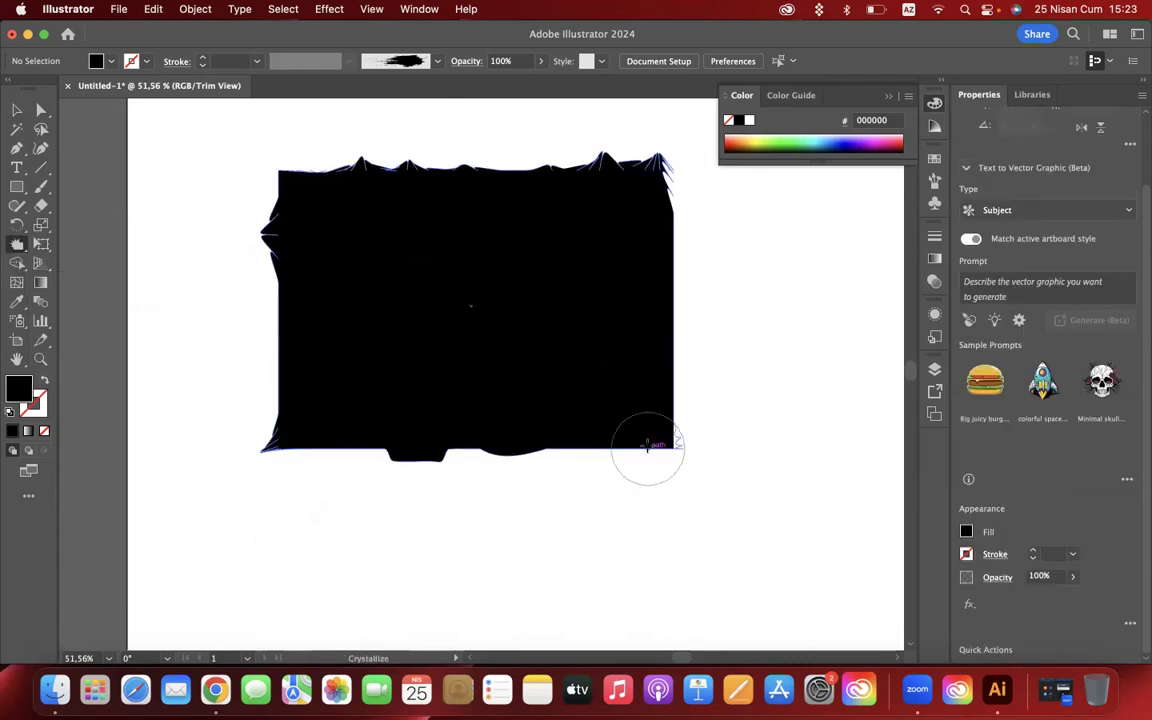
{"action": "left_click_drag", "start_coordinate": [612, 447], "coordinate": [614, 516]}
{"action": "left_click_drag", "start_coordinate": [667, 338], "coordinate": [664, 335]}
{"action": "left_click", "coordinate": [659, 263]}
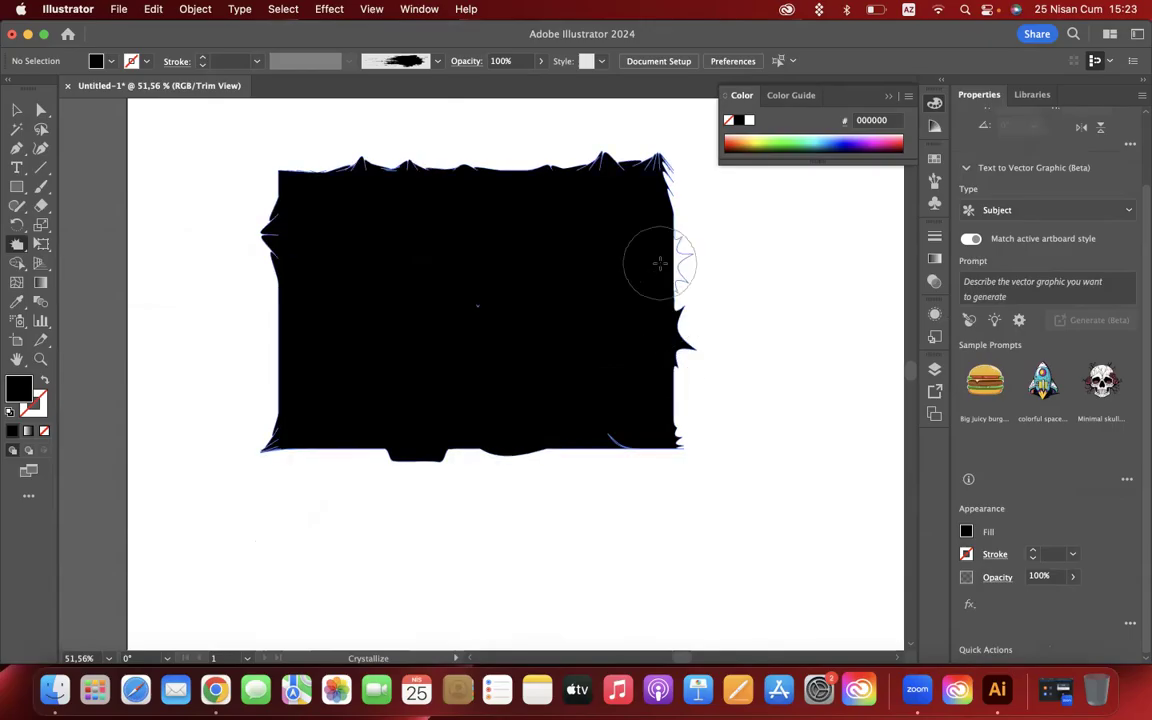
{"action": "scroll", "coordinate": [707, 322], "scroll_direction": "up", "scroll_amount": 8}
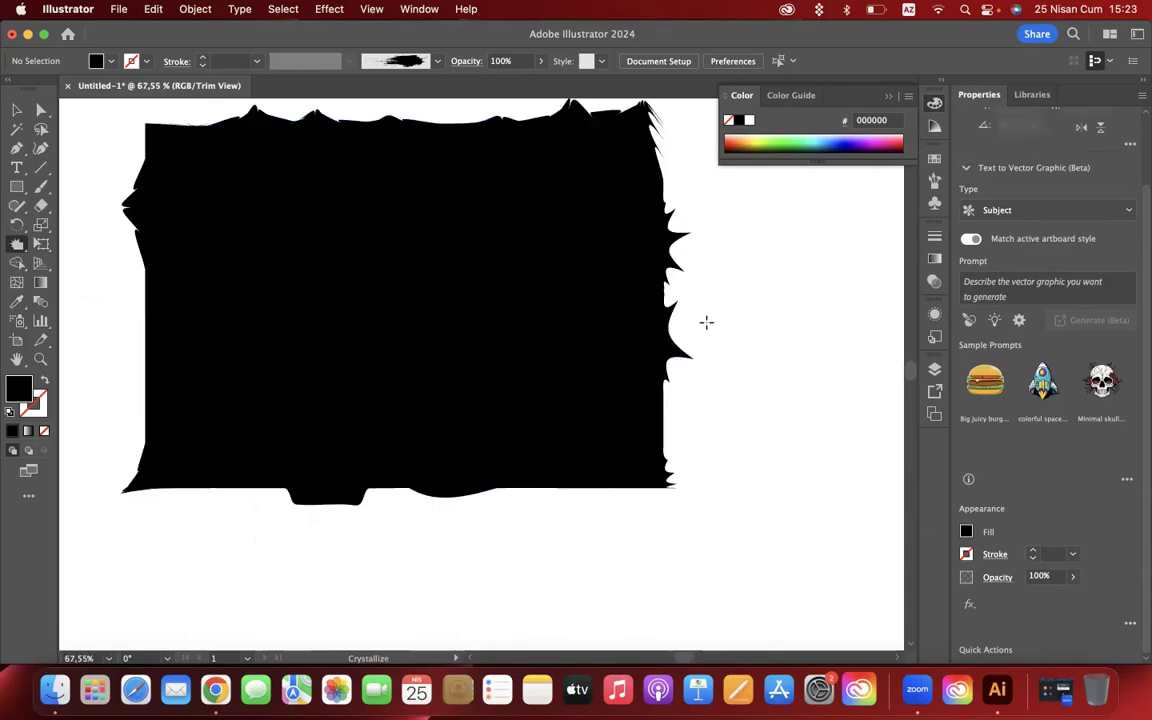
{"action": "scroll", "coordinate": [658, 311], "scroll_direction": "up", "scroll_amount": 10}
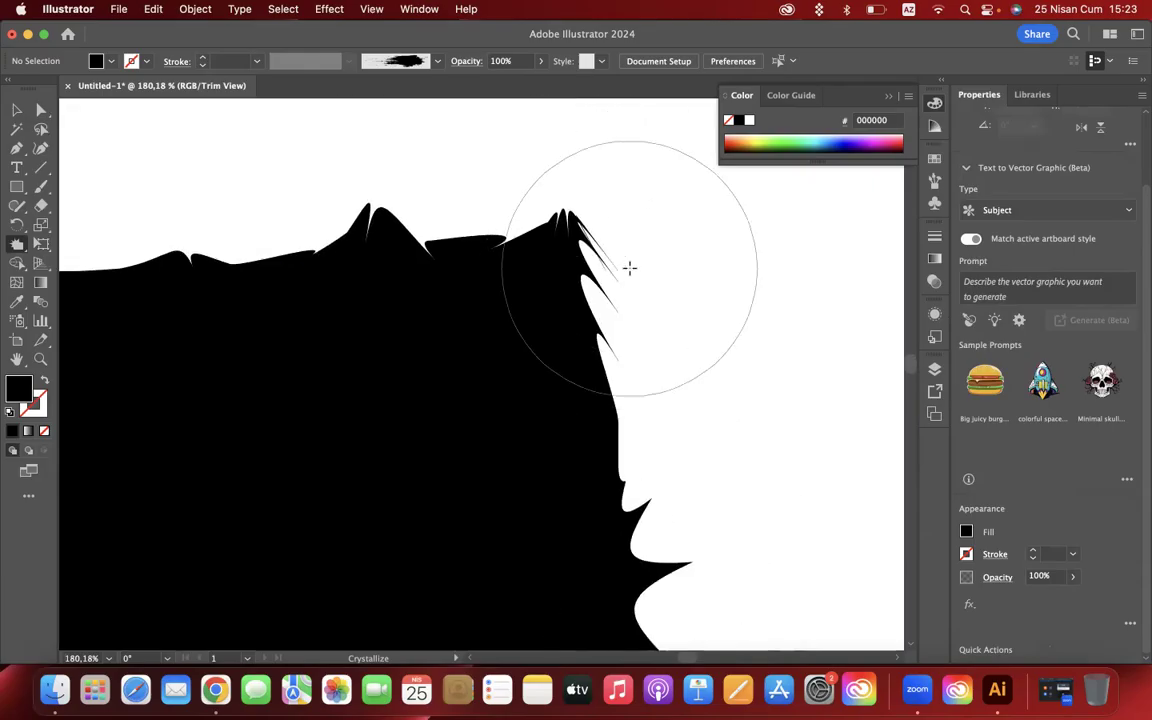
{"action": "scroll", "coordinate": [629, 267], "scroll_direction": "down", "scroll_amount": 10}
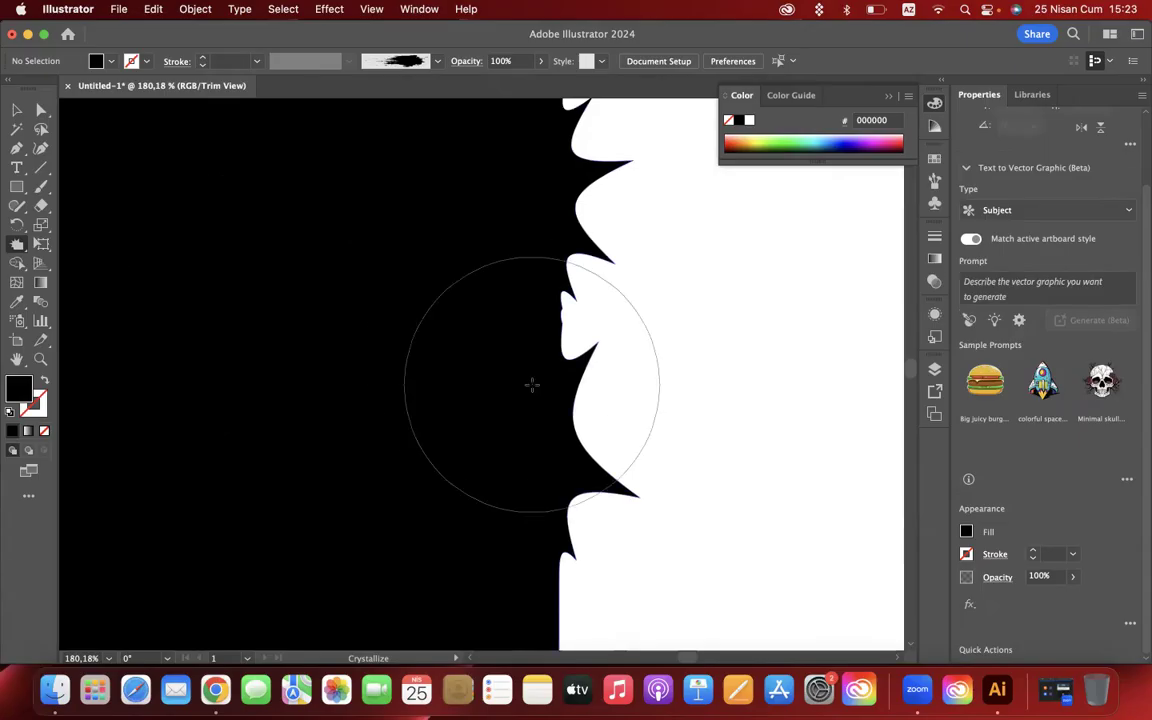
{"action": "scroll", "coordinate": [532, 384], "scroll_direction": "down", "scroll_amount": 8}
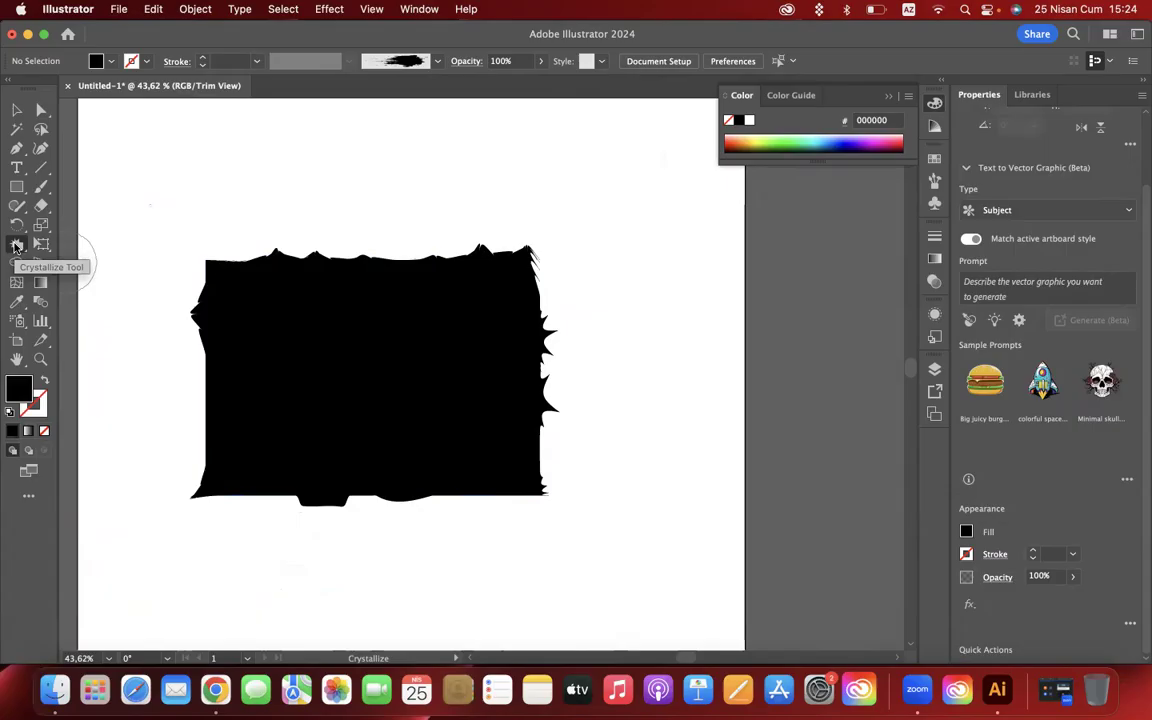
- Delete the distorted rectangle and draw a plain black rectangle in its place for trying the Wrinkle tool
{"action": "left_click", "coordinate": [16, 246]}
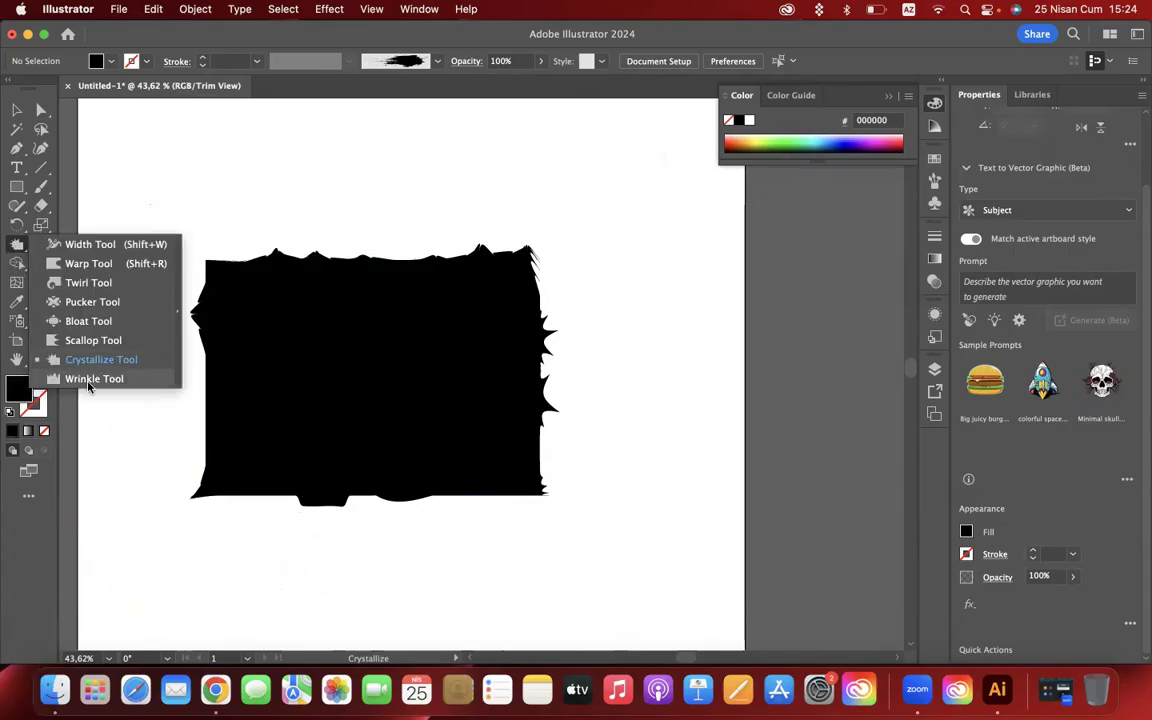
{"action": "left_click", "coordinate": [88, 379]}
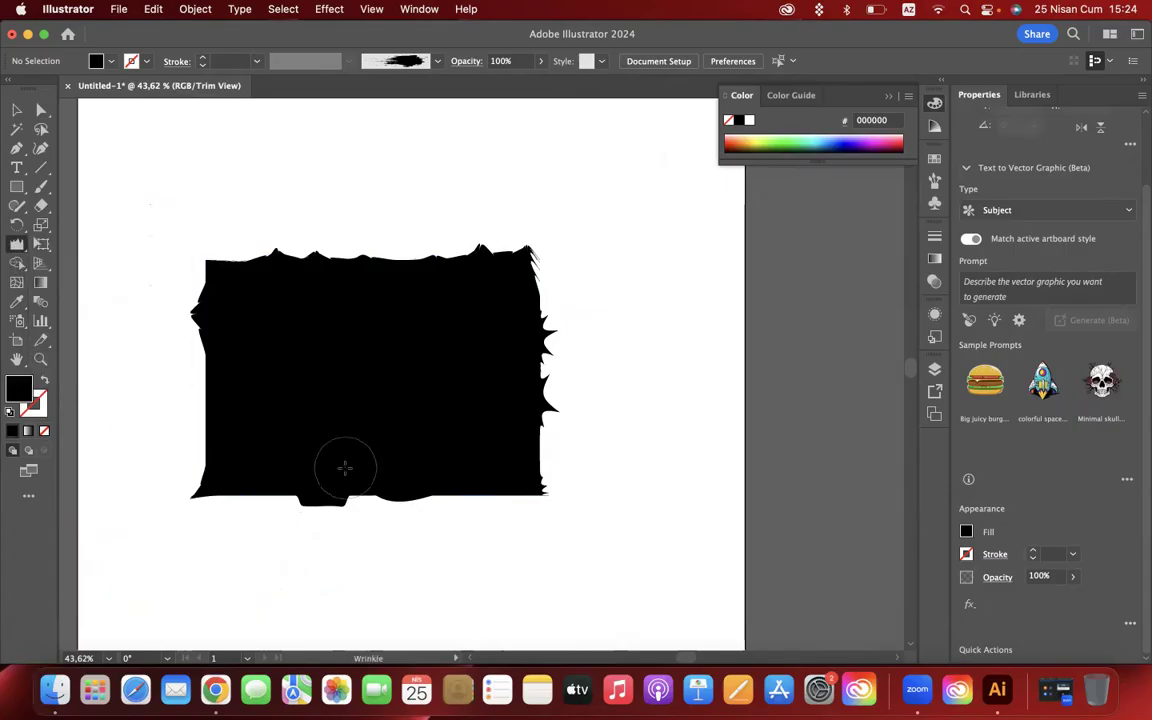
{"action": "scroll", "coordinate": [247, 442], "scroll_direction": "up", "scroll_amount": 4}
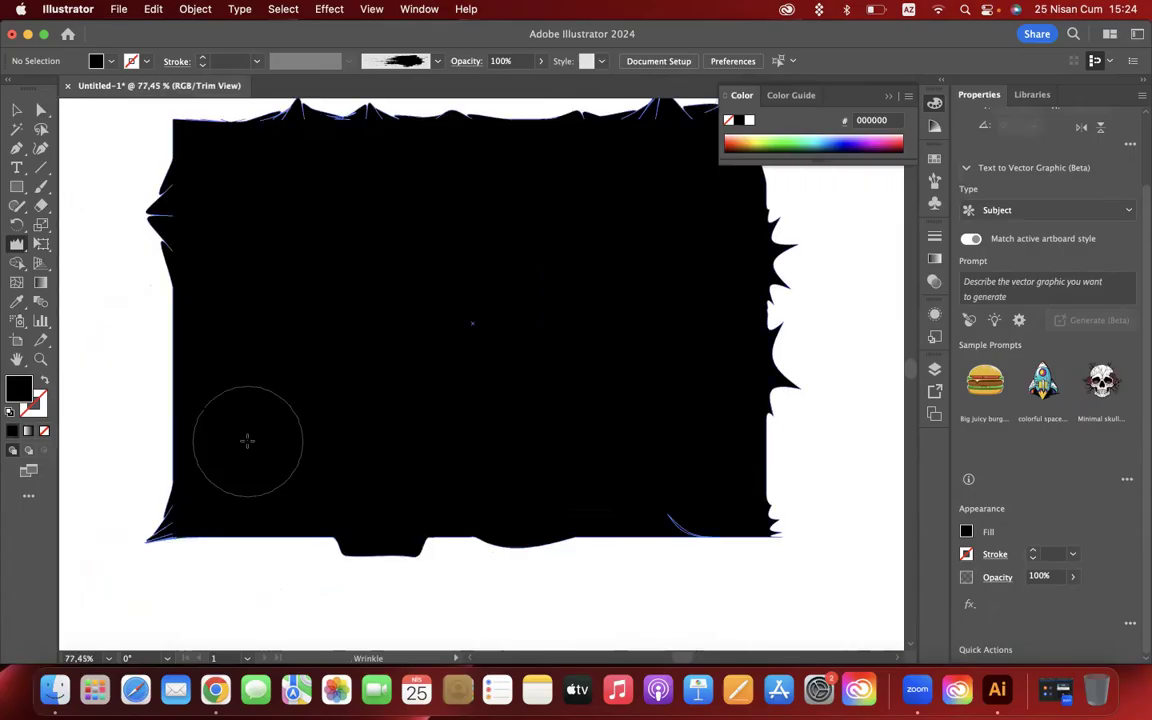
{"action": "key", "text": "v"}
{"action": "left_click", "coordinate": [282, 268]}
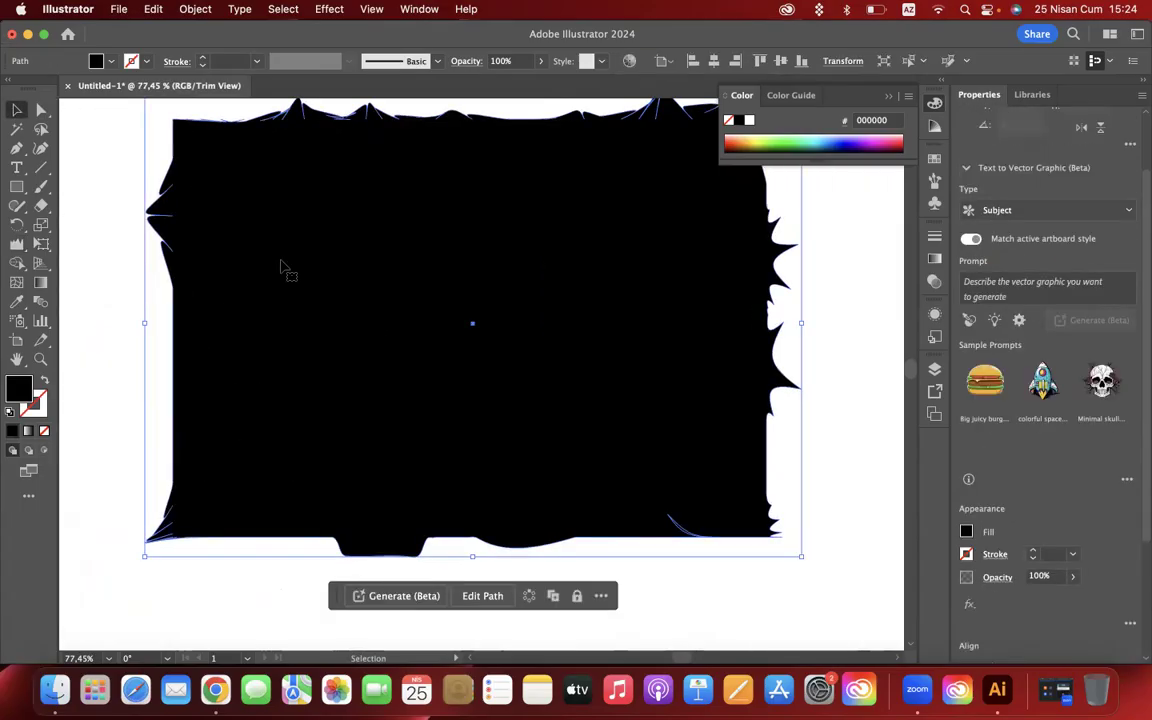
{"action": "key", "text": "BackSpace"}
{"action": "left_click", "coordinate": [16, 186]}
{"action": "left_click_drag", "start_coordinate": [263, 215], "coordinate": [411, 340]}
{"action": "left_click_drag", "start_coordinate": [505, 412], "coordinate": [666, 501]}
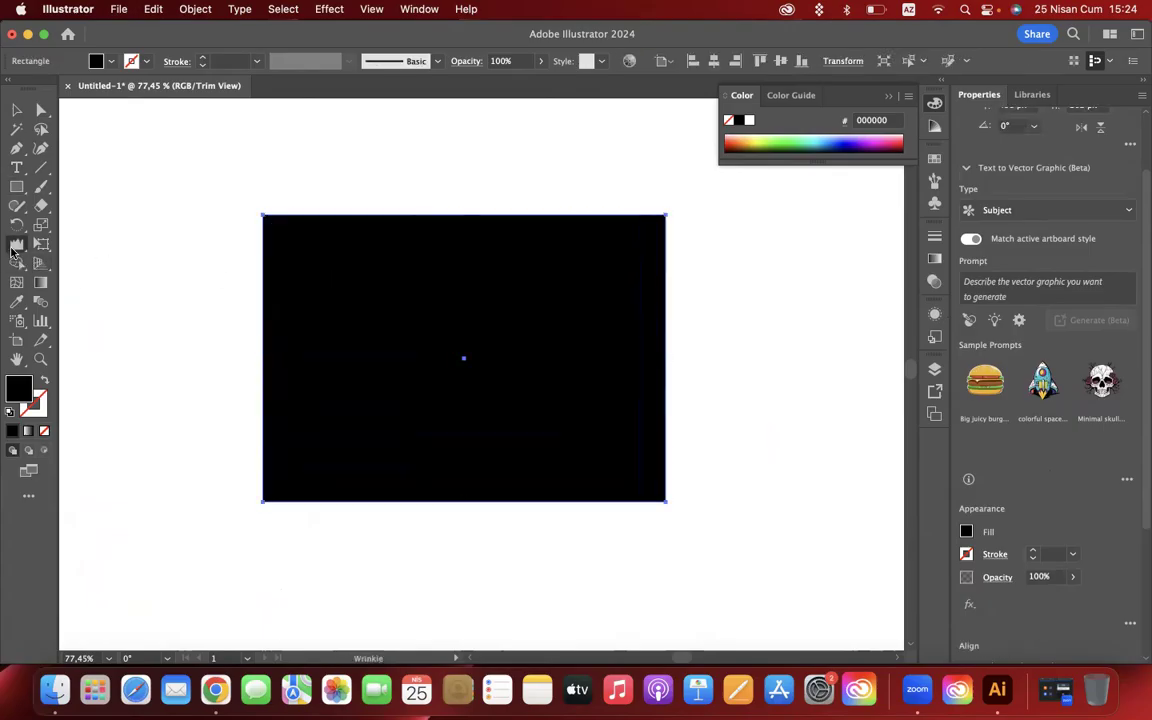
- Wrinkle the new rectangle's top edge along its full length with the Wrinkle tool
{"action": "left_click_drag", "start_coordinate": [14, 246], "coordinate": [103, 383]}
{"action": "left_click_drag", "start_coordinate": [314, 214], "coordinate": [315, 217]}
{"action": "scroll", "coordinate": [327, 217], "scroll_direction": "up", "scroll_amount": 5}
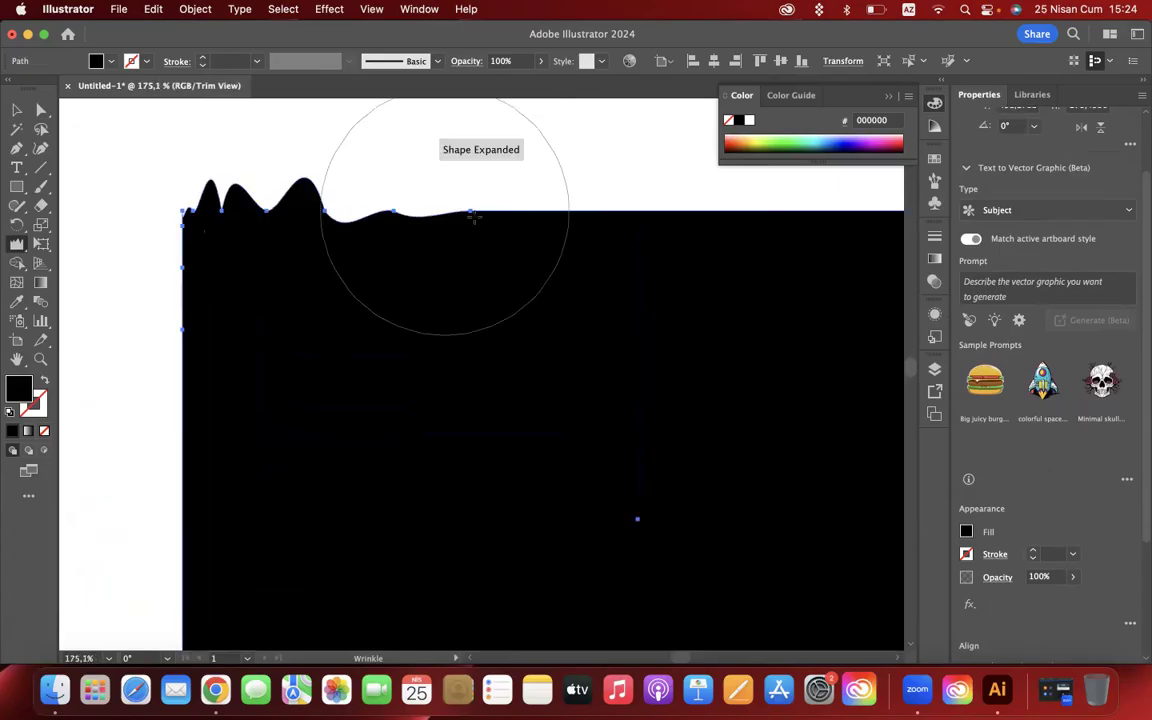
{"action": "left_click_drag", "start_coordinate": [495, 214], "coordinate": [495, 213]}
{"action": "scroll", "coordinate": [650, 239], "scroll_direction": "down", "scroll_amount": 5}
{"action": "scroll", "coordinate": [650, 239], "scroll_direction": "right", "scroll_amount": 3}
{"action": "mouse_move", "coordinate": [555, 261]}
{"action": "left_mouse_down"}
{"action": "mouse_move", "coordinate": [635, 257]}
{"action": "mouse_move", "coordinate": [633, 224]}
{"action": "left_mouse_up"}
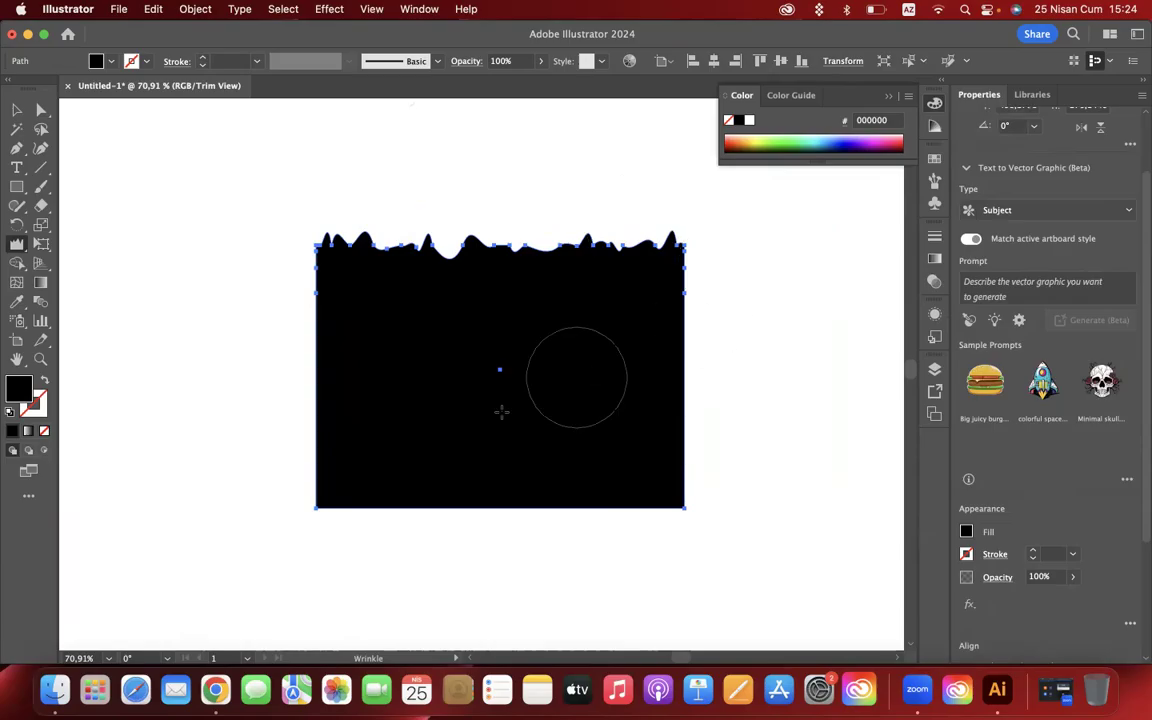
- Delete the wrinkled rectangle and draw a black one across the artboard's full width, lowering its top edge to just below the artboard's middle
{"action": "left_click", "coordinate": [15, 111]}
{"action": "key", "text": "Delete"}
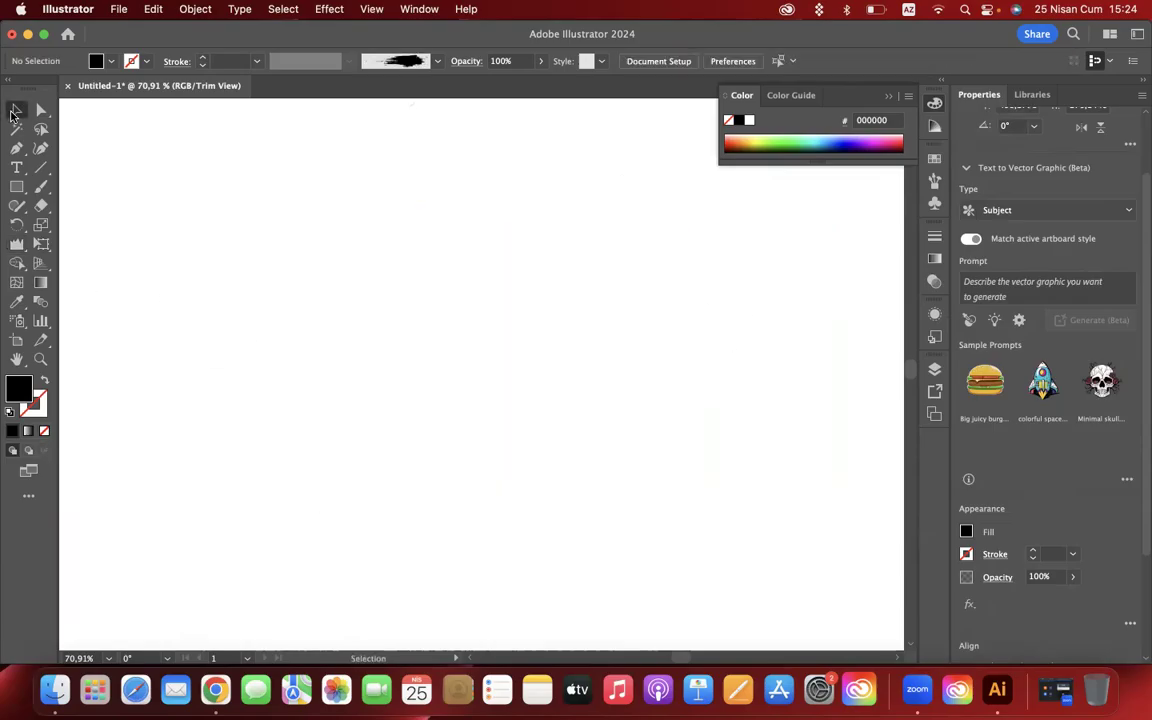
{"action": "key", "text": "super+0"}
{"action": "left_click", "coordinate": [16, 187]}
{"action": "left_click_drag", "start_coordinate": [396, 162], "coordinate": [645, 471]}
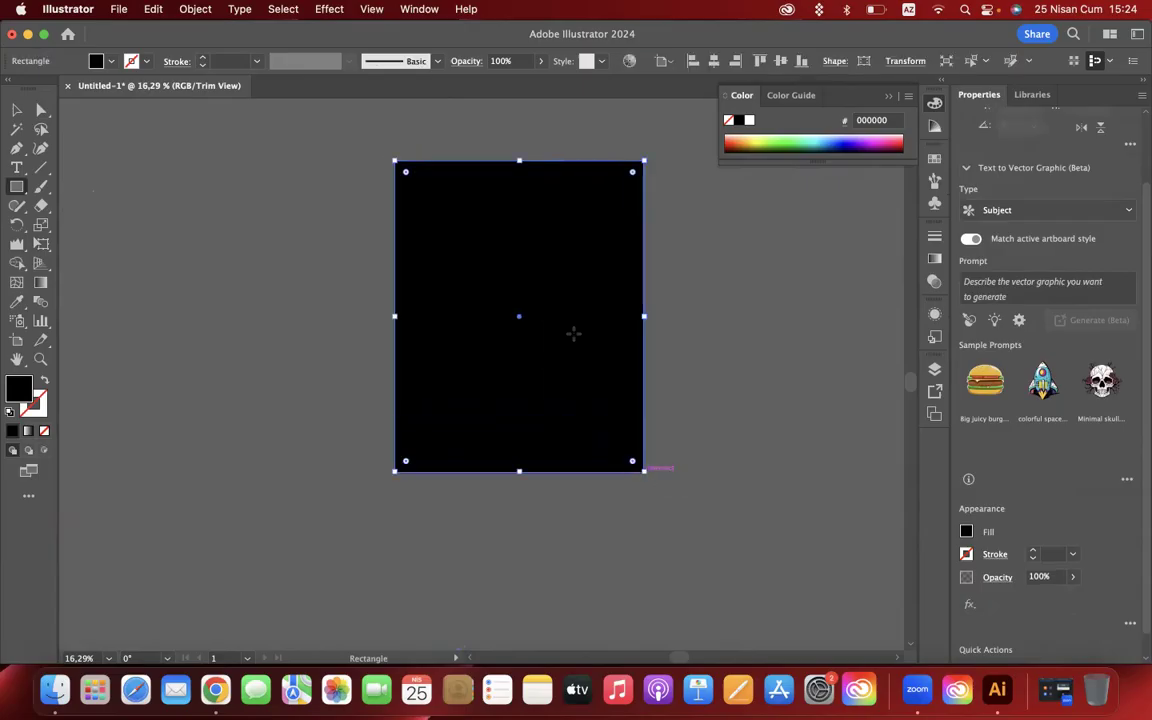
{"action": "left_click_drag", "start_coordinate": [519, 161], "coordinate": [517, 340]}
{"action": "scroll", "coordinate": [537, 368], "scroll_direction": "up", "scroll_amount": 3}
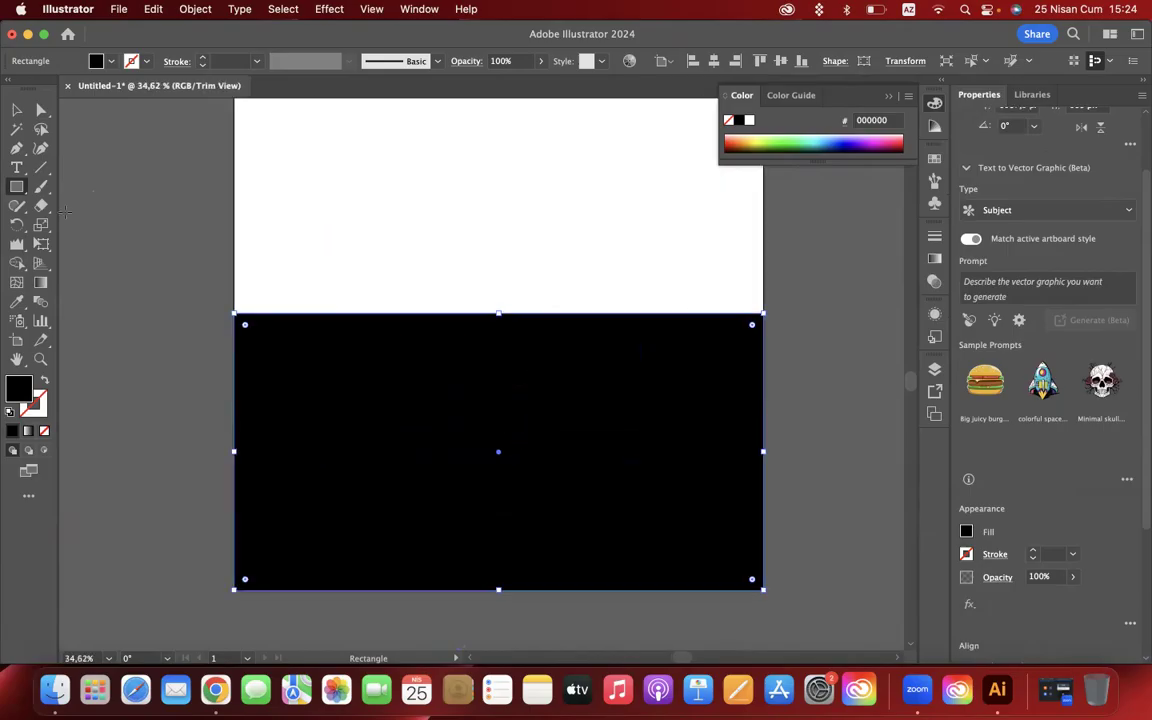
- Configure the Wrinkle tool with 50% Horizontal, Complexity 8 and Detail 5
{"action": "left_click", "coordinate": [16, 243]}
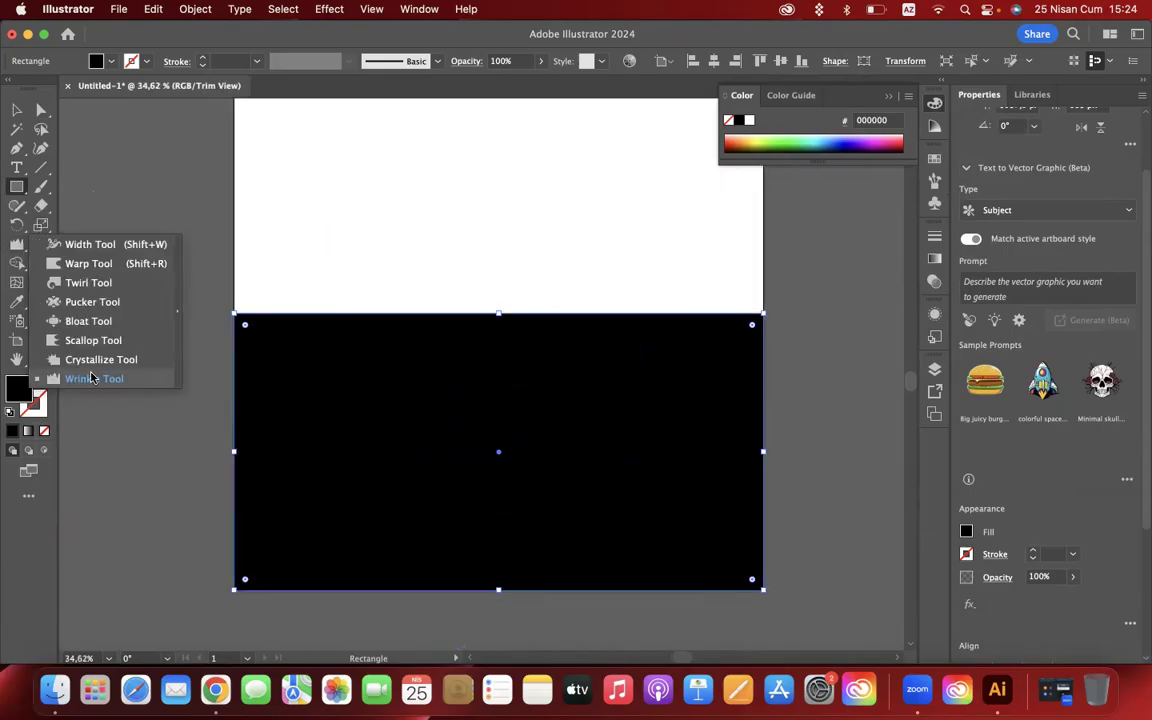
{"action": "left_click", "coordinate": [93, 378]}
{"action": "double_click", "coordinate": [16, 243]}
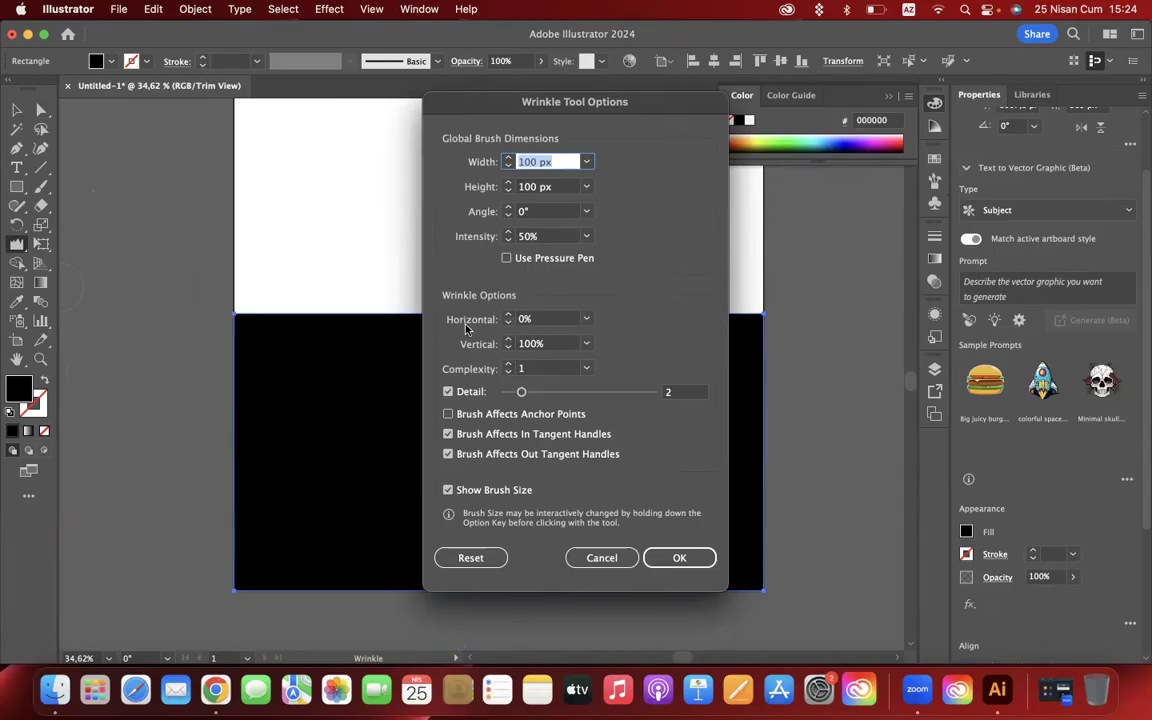
{"action": "left_click", "coordinate": [586, 319]}
{"action": "left_click", "coordinate": [606, 423]}
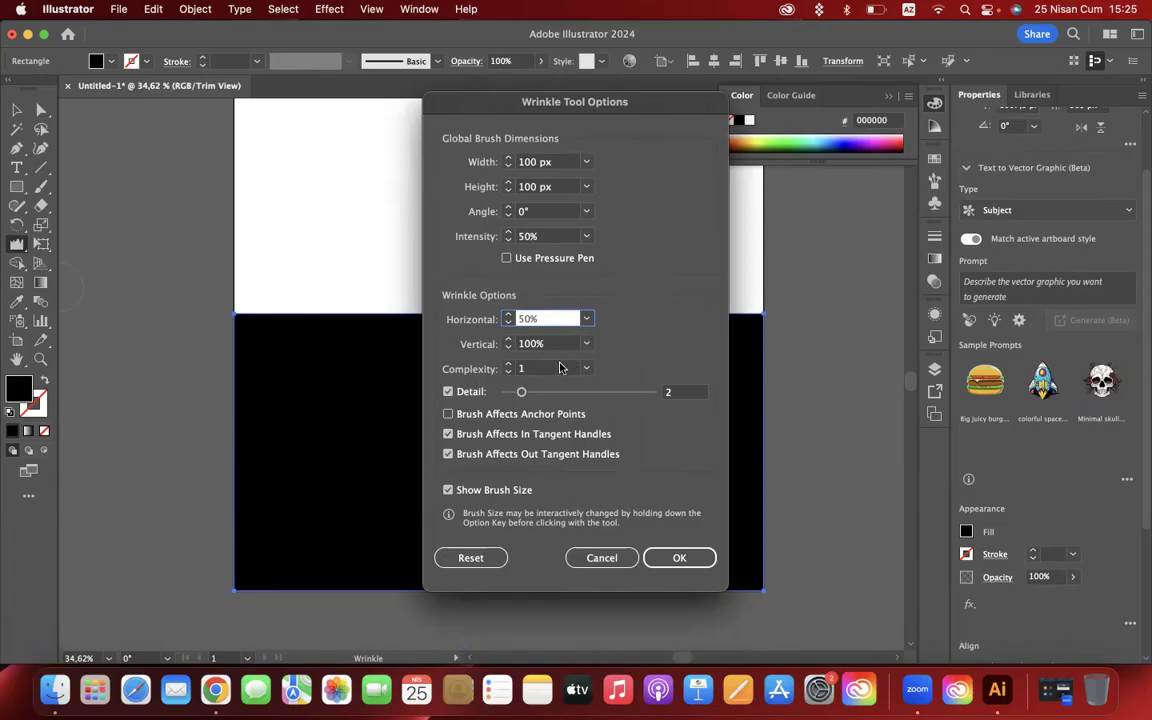
{"action": "left_click", "coordinate": [508, 365]}
{"action": "left_click", "coordinate": [509, 365]}
{"action": "left_click", "coordinate": [508, 365]}
{"action": "left_click", "coordinate": [508, 365]}
{"action": "left_click_drag", "start_coordinate": [521, 391], "coordinate": [575, 397]}
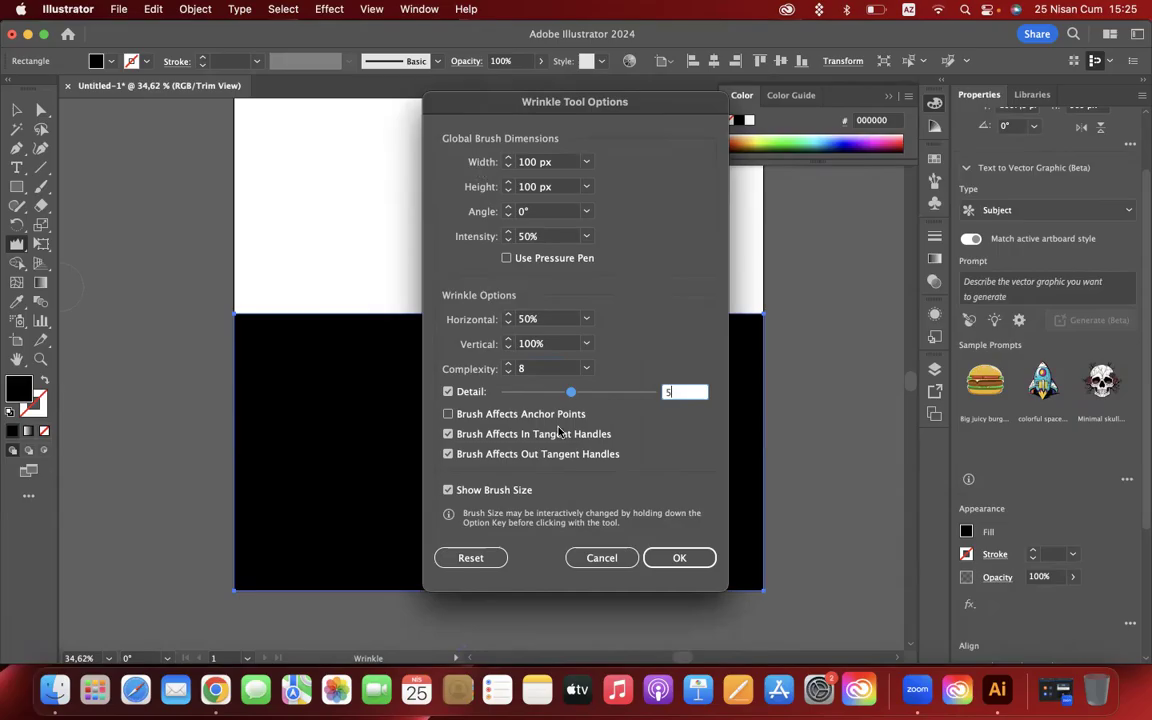
{"action": "left_click", "coordinate": [678, 558]}
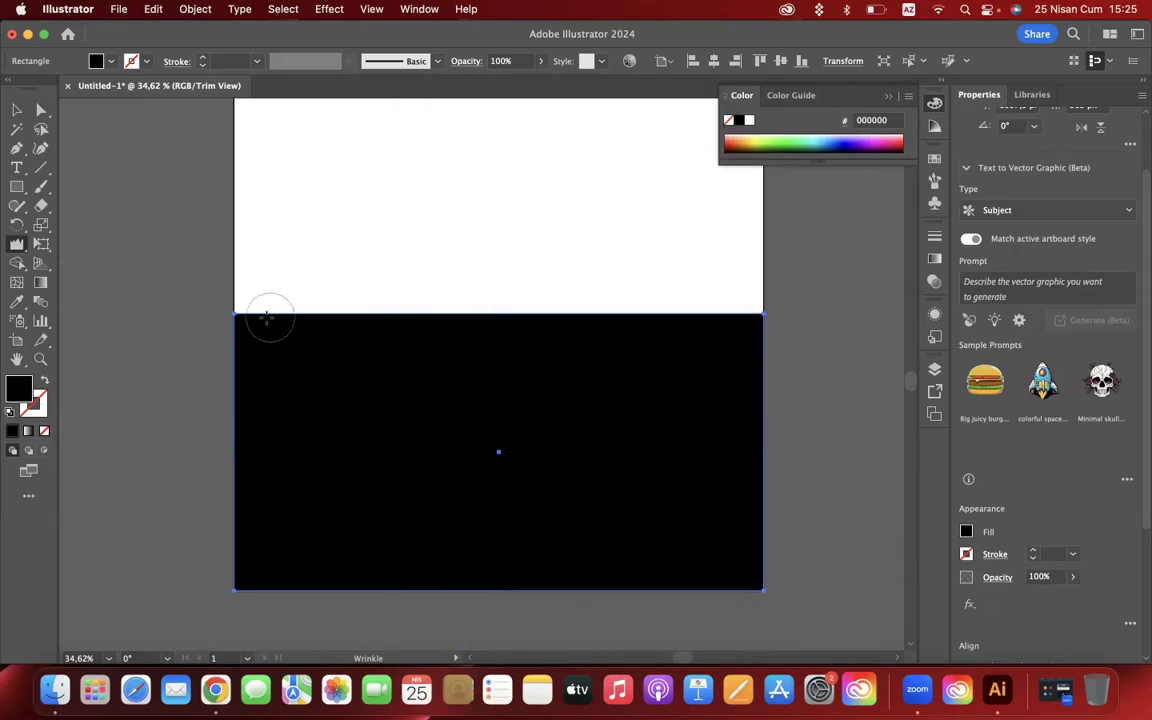
- Wrinkle the black rectangle's top edge near its upper-left corner and inspect the resulting detail up close
{"action": "left_click_drag", "start_coordinate": [266, 318], "coordinate": [266, 318]}
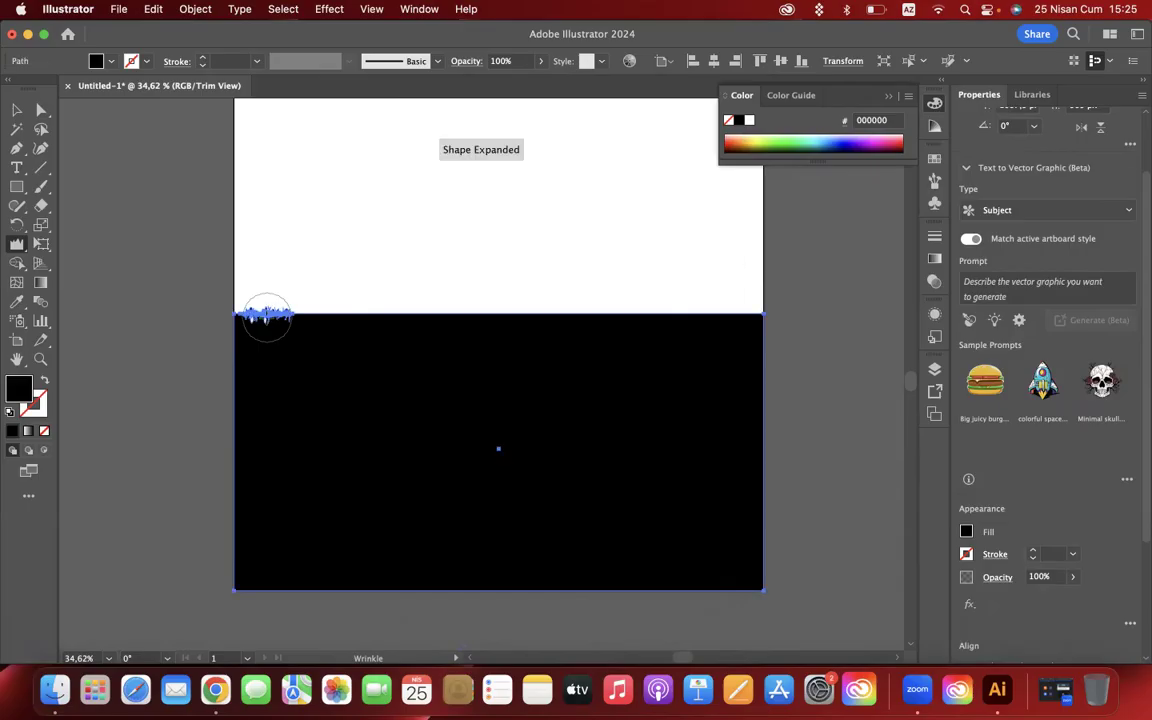
{"action": "scroll", "coordinate": [266, 318], "scroll_direction": "up", "scroll_amount": 5}
{"action": "scroll", "coordinate": [266, 318], "scroll_direction": "up", "scroll_amount": 3}
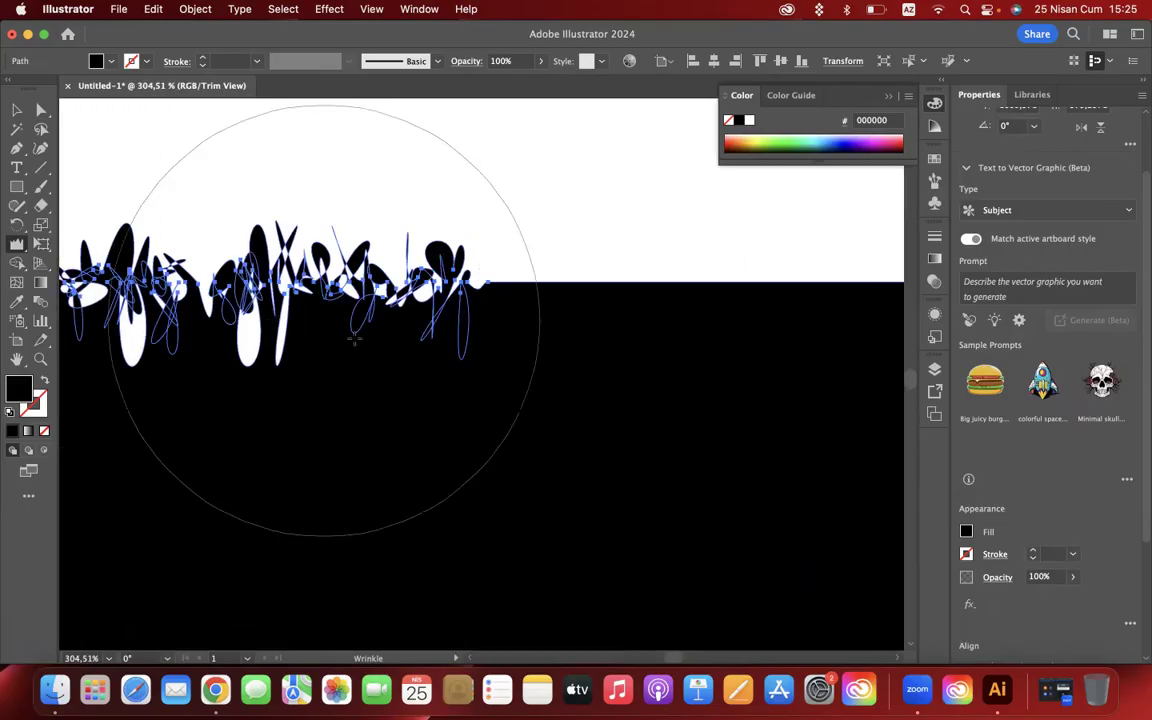
{"action": "scroll", "coordinate": [519, 347], "scroll_direction": "down", "scroll_amount": 5}
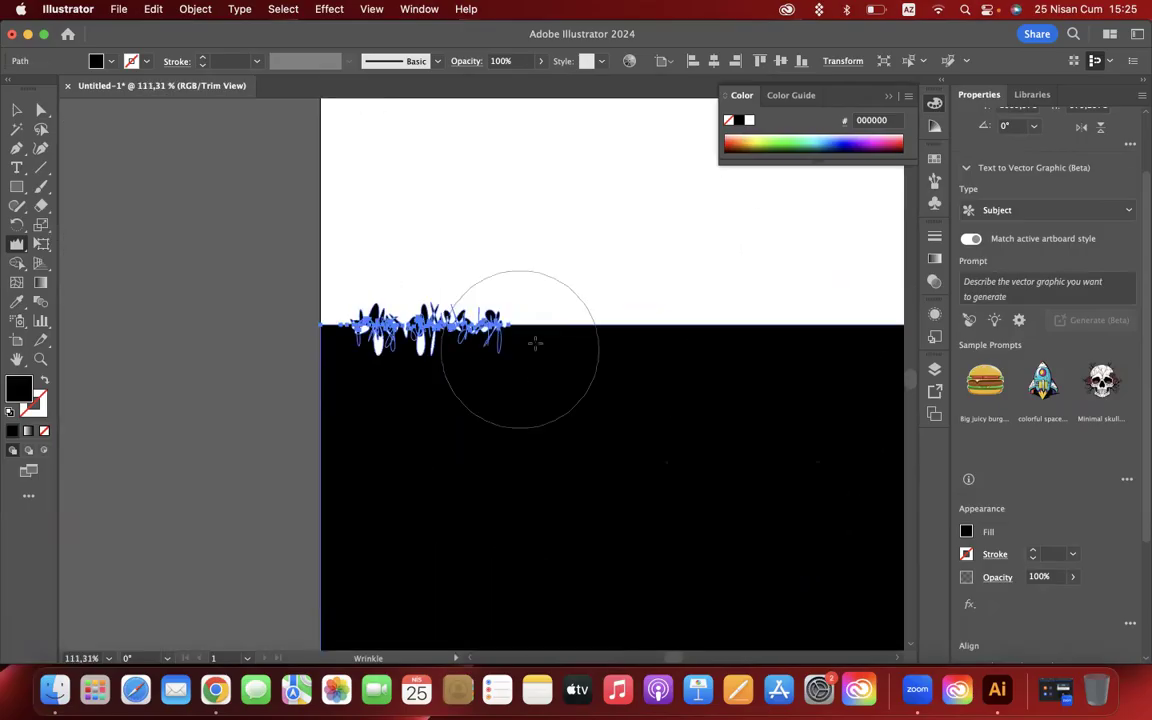
- Extend the wrinkles along roughly the first quarter of the black rectangle's top edge from its upper-left corner
{"action": "left_click_drag", "start_coordinate": [576, 335], "coordinate": [576, 335]}
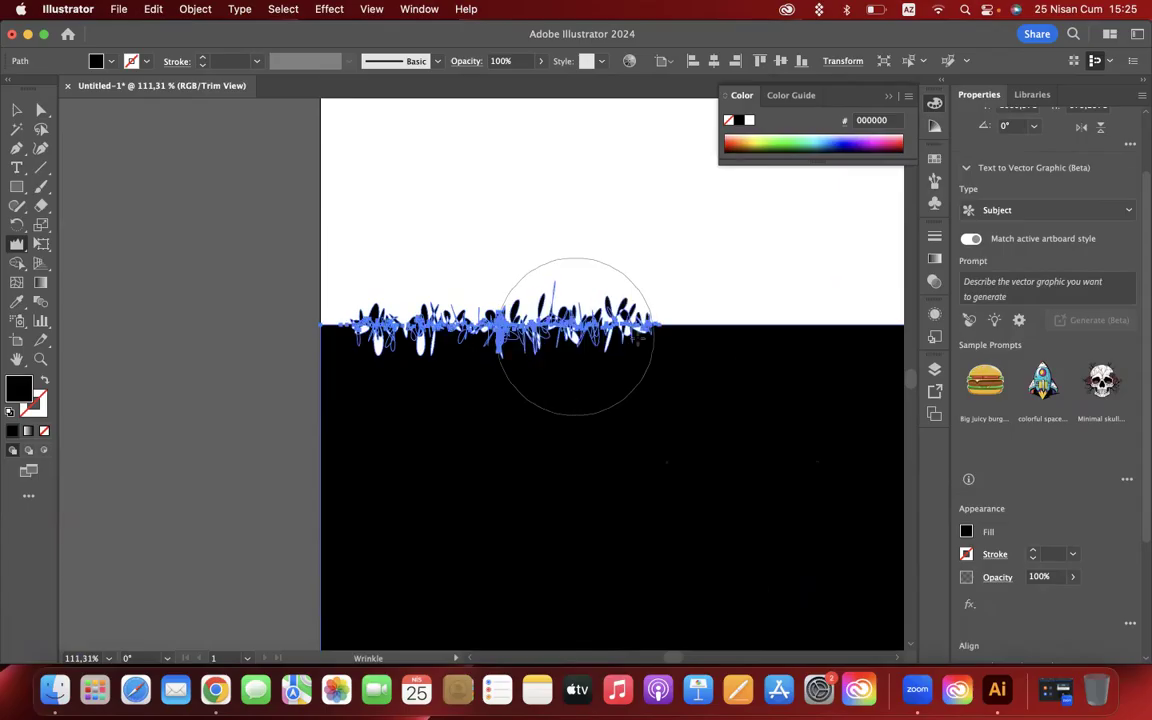
{"action": "scroll", "coordinate": [700, 345], "scroll_direction": "right", "scroll_amount": 5}
{"action": "left_click_drag", "start_coordinate": [455, 347], "coordinate": [449, 348]}
{"action": "scroll", "coordinate": [450, 347], "scroll_direction": "down", "scroll_amount": 5}
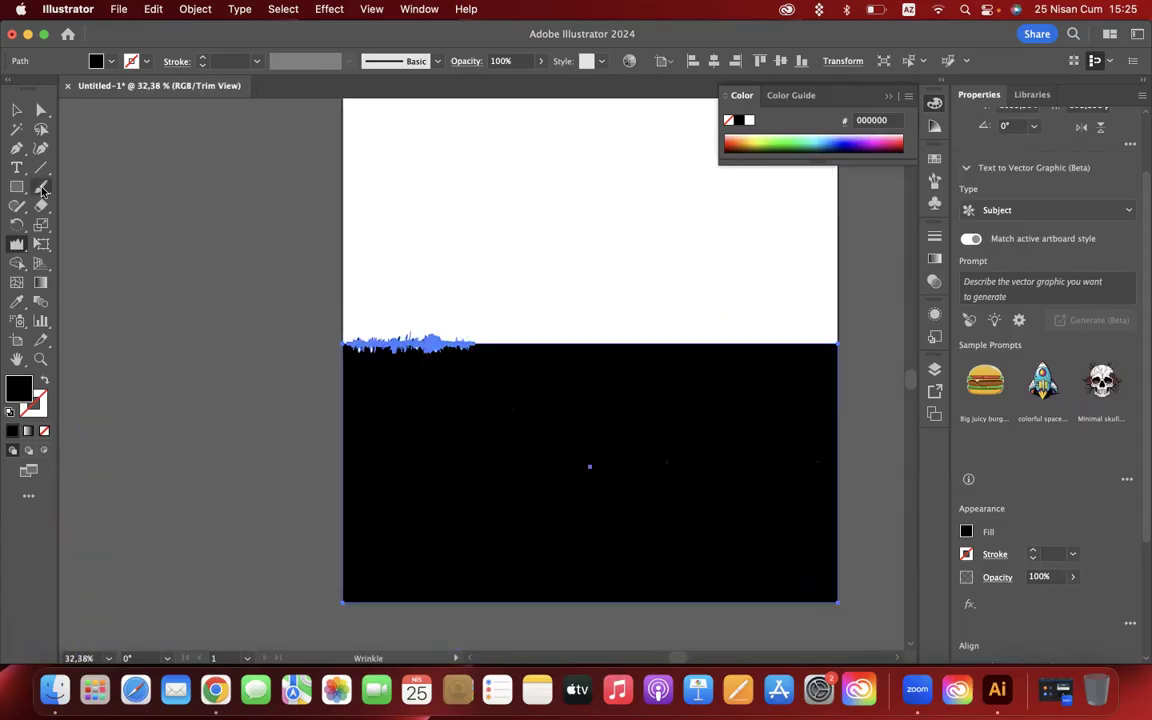
- Set the Wrinkle tool's brush width and height to 500 px
{"action": "double_click", "coordinate": [16, 243]}
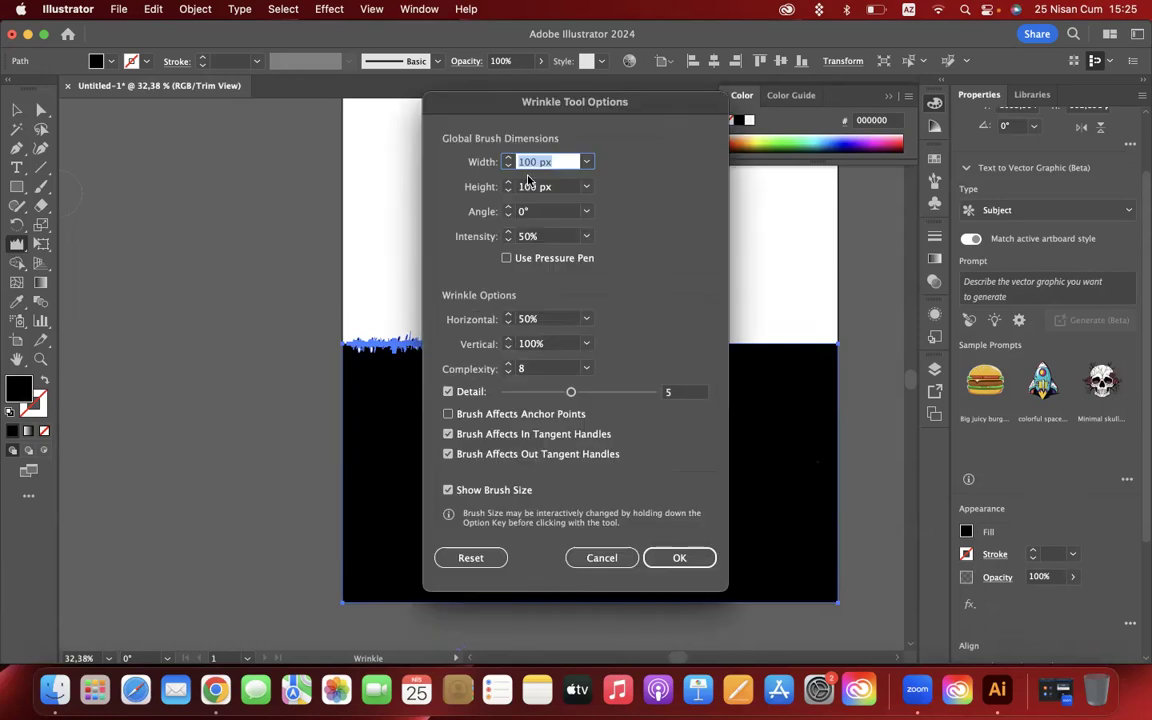
{"action": "type", "text": "500"}
{"action": "double_click", "coordinate": [527, 186]}
{"action": "type", "text": "500"}
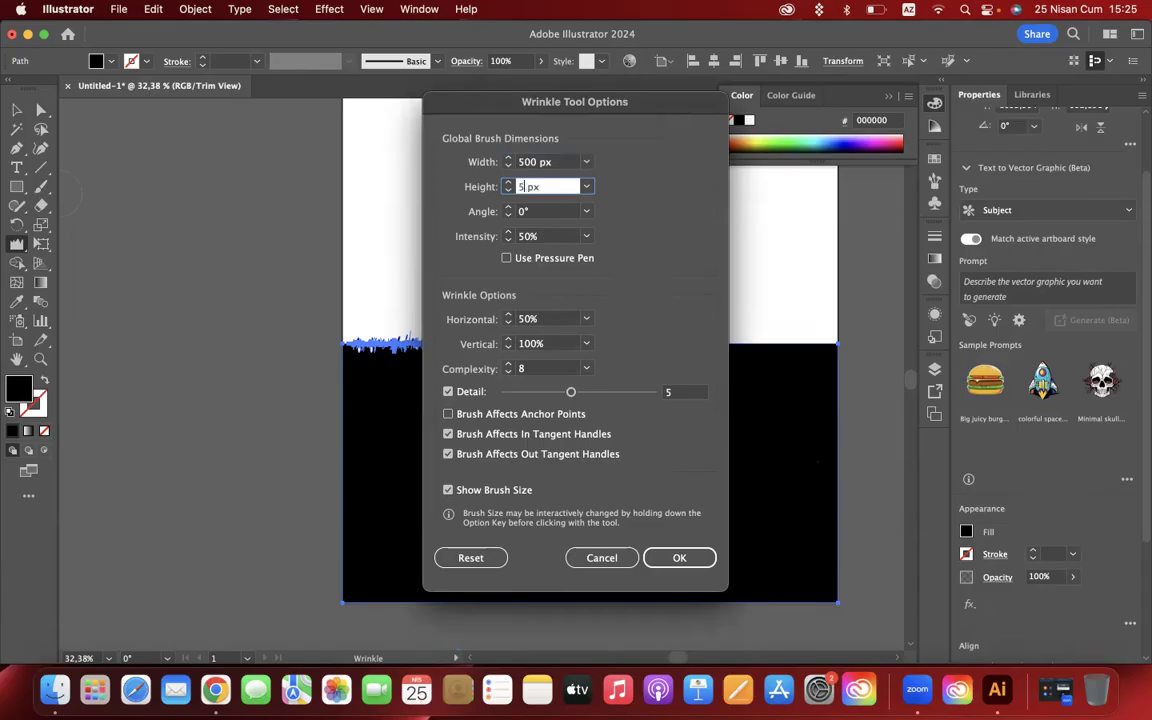
{"action": "key", "text": "Return"}
- Wrinkle the black rectangle's entire top edge with the enlarged brush and deselect it
{"action": "mouse_move", "coordinate": [589, 362]}
{"action": "left_mouse_down"}
{"action": "mouse_move", "coordinate": [755, 362]}
{"action": "mouse_move", "coordinate": [405, 361]}
{"action": "left_mouse_up"}
{"action": "scroll", "coordinate": [600, 340], "scroll_direction": "down", "scroll_amount": 5}
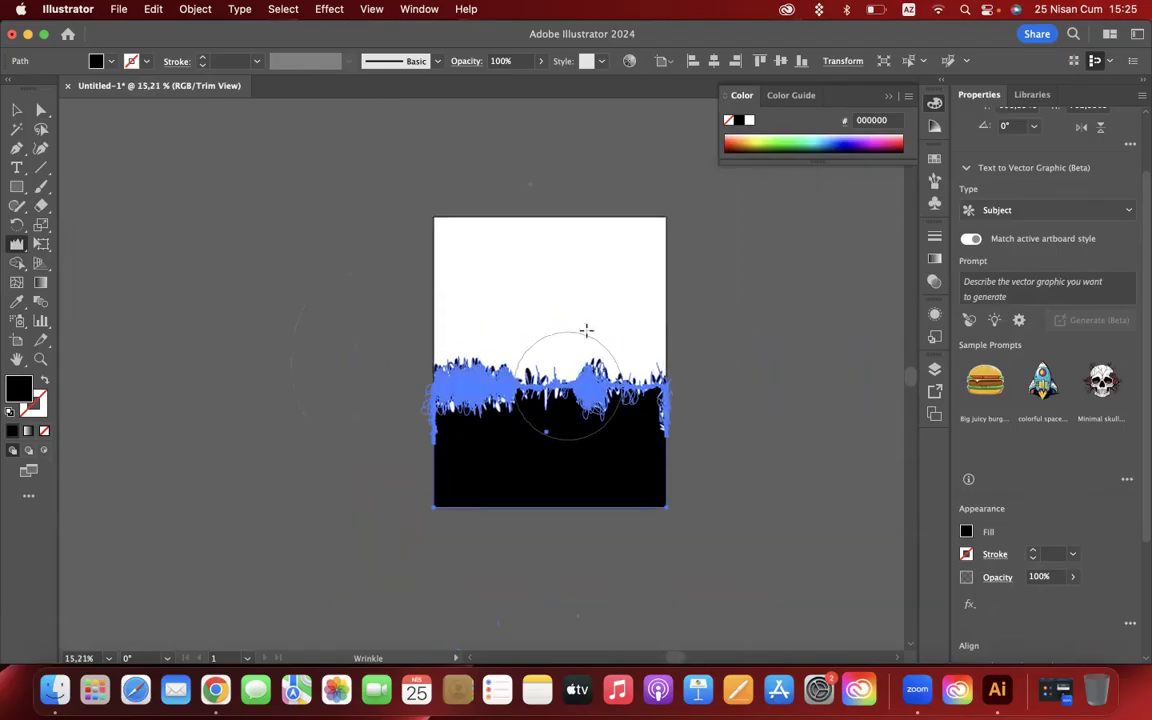
{"action": "left_click", "coordinate": [16, 124]}
{"action": "left_click", "coordinate": [16, 110]}
{"action": "left_click", "coordinate": [241, 201]}
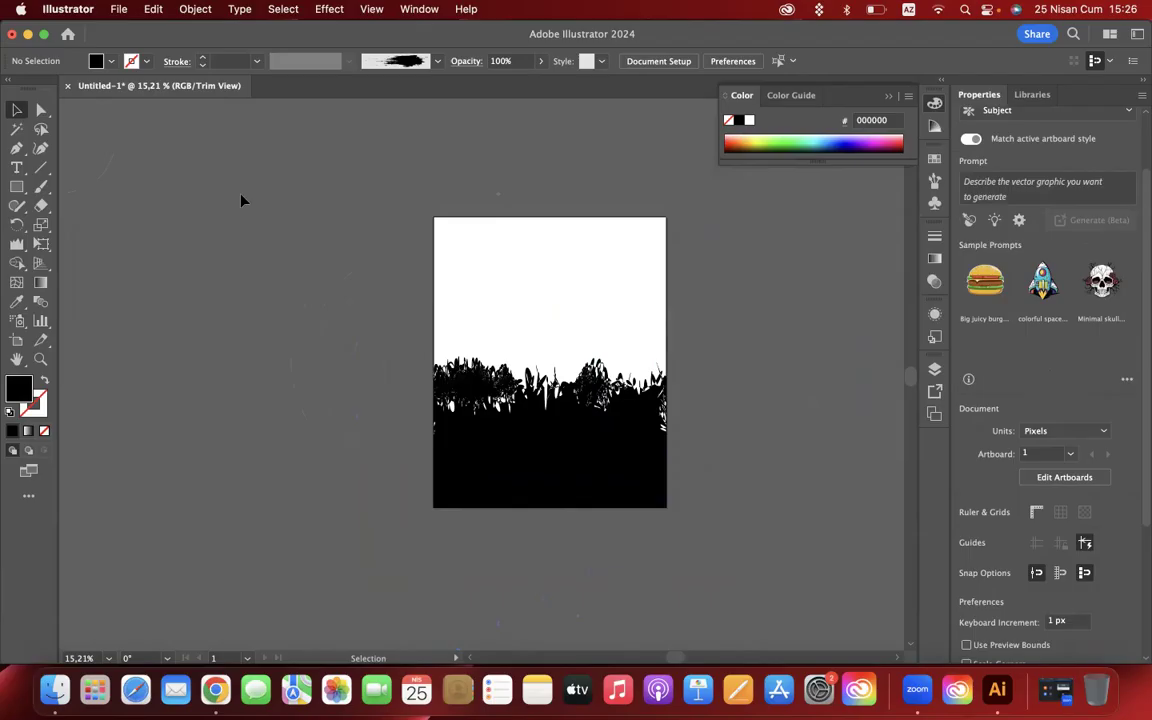
- Undo all wrinkle strokes on the black rectangle back to its plain straight-edged shape
{"action": "key", "text": "super+z"}
{"action": "key", "text": "super+z"}
{"action": "key", "text": "super+z"}
{"action": "key", "text": "super+z"}
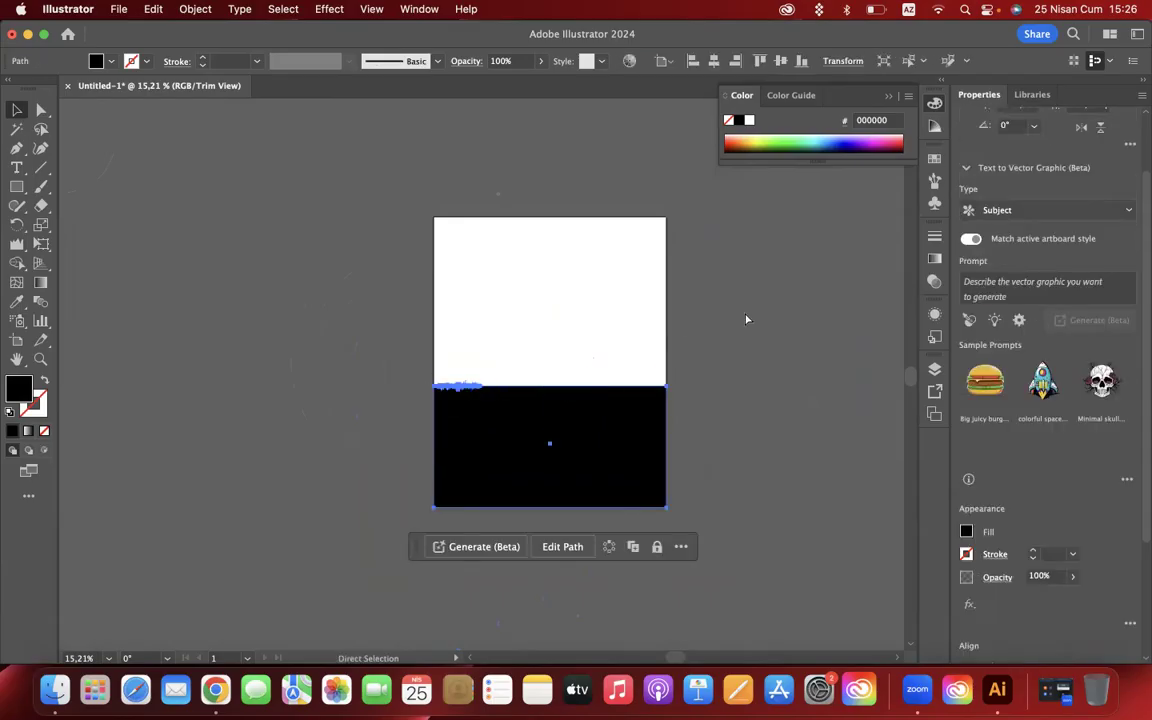
{"action": "key", "text": "super+z"}
{"action": "key", "text": "v"}
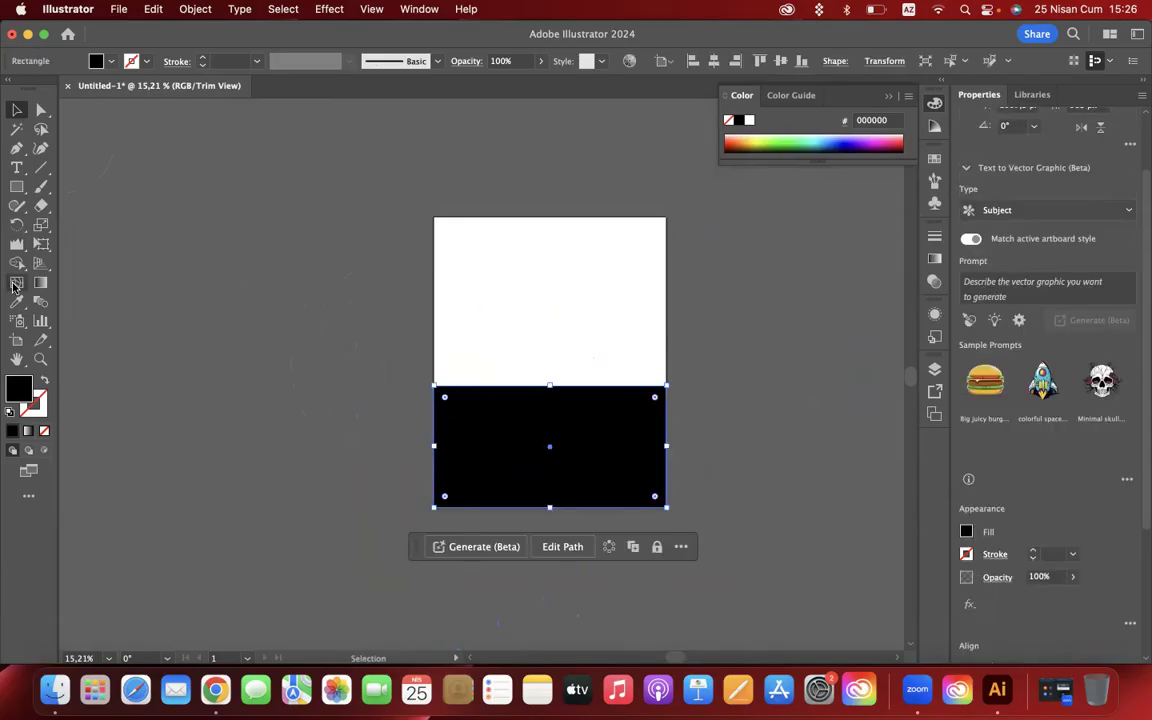
- Configure the Wrinkle tool with 1% Horizontal, Complexity 1 and Detail 3
{"action": "double_click", "coordinate": [17, 243]}
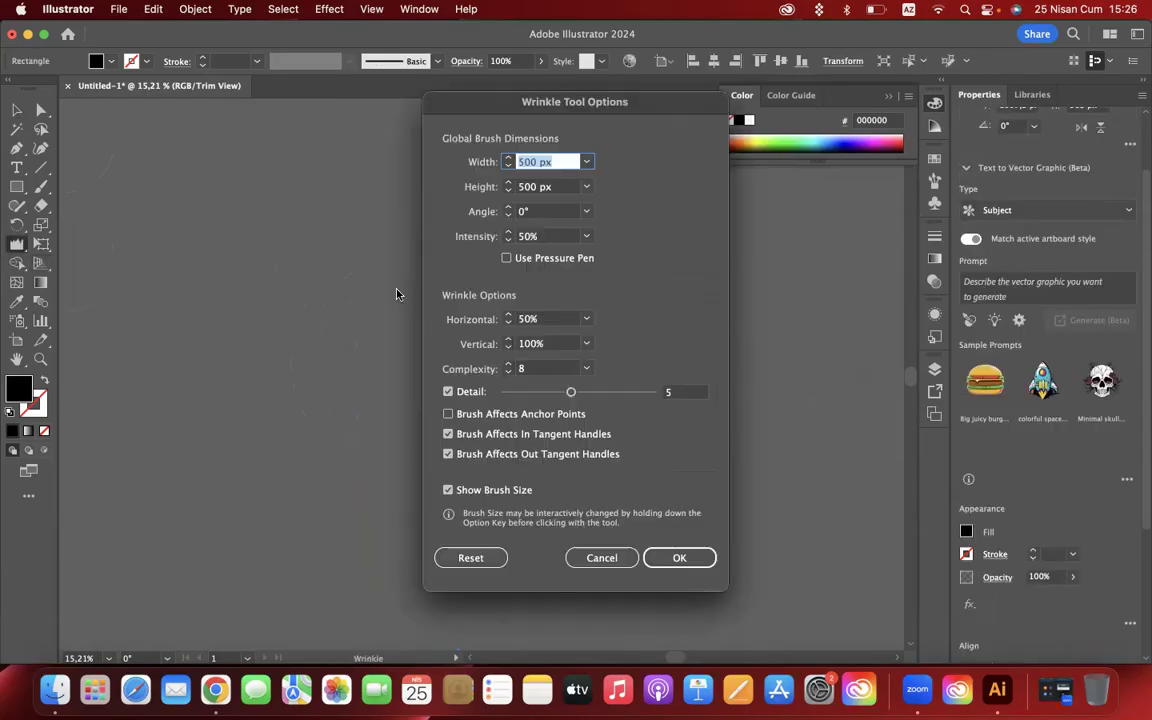
{"action": "left_click", "coordinate": [535, 318]}
{"action": "type", "text": "1"}
{"action": "left_click", "coordinate": [521, 369]}
{"action": "type", "text": "1"}
{"action": "left_click_drag", "start_coordinate": [571, 391], "coordinate": [541, 394]}
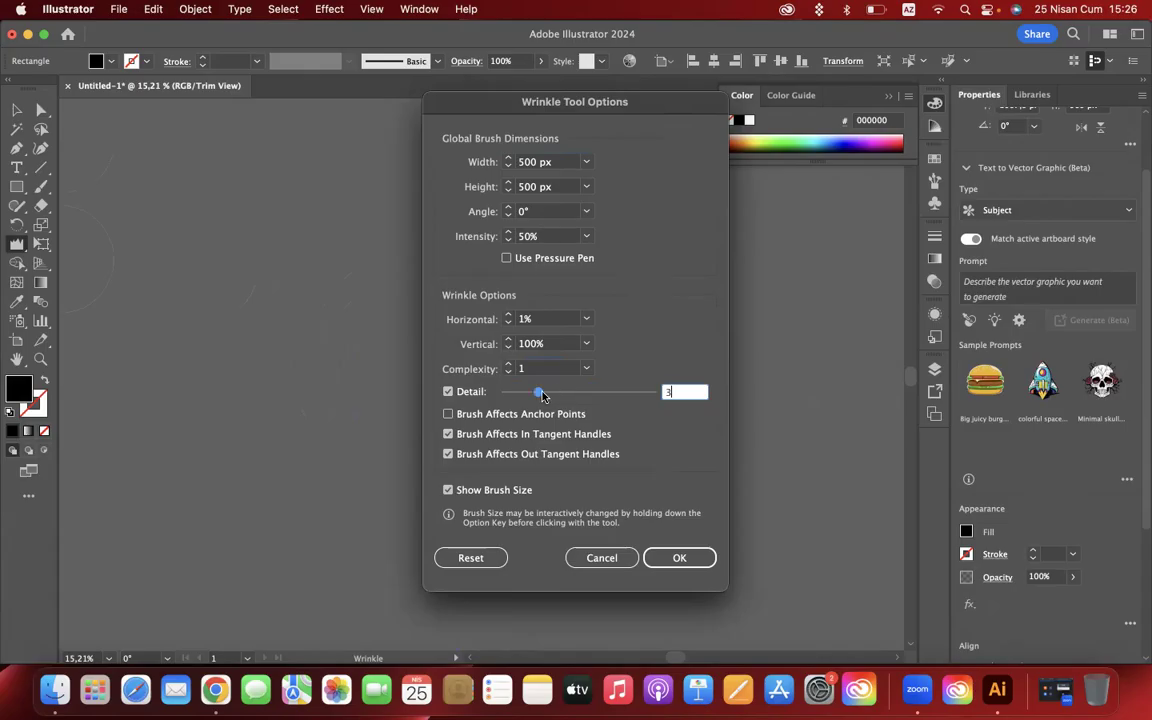
{"action": "left_click", "coordinate": [679, 558]}
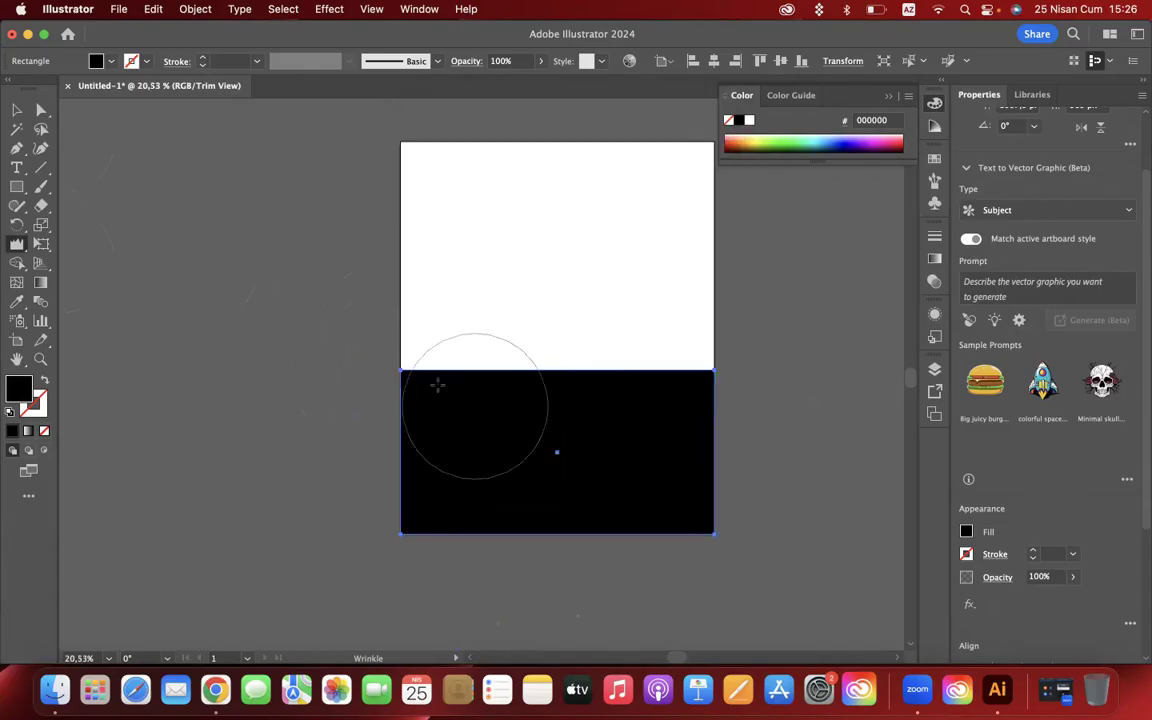
- Wrinkle the rectangle's top edge into soft waves across the artboard's full width and deselect it
{"action": "mouse_move", "coordinate": [438, 378]}
{"action": "left_mouse_down"}
{"action": "mouse_move", "coordinate": [556, 381]}
{"action": "mouse_move", "coordinate": [543, 358]}
{"action": "mouse_move", "coordinate": [543, 369]}
{"action": "left_mouse_up"}
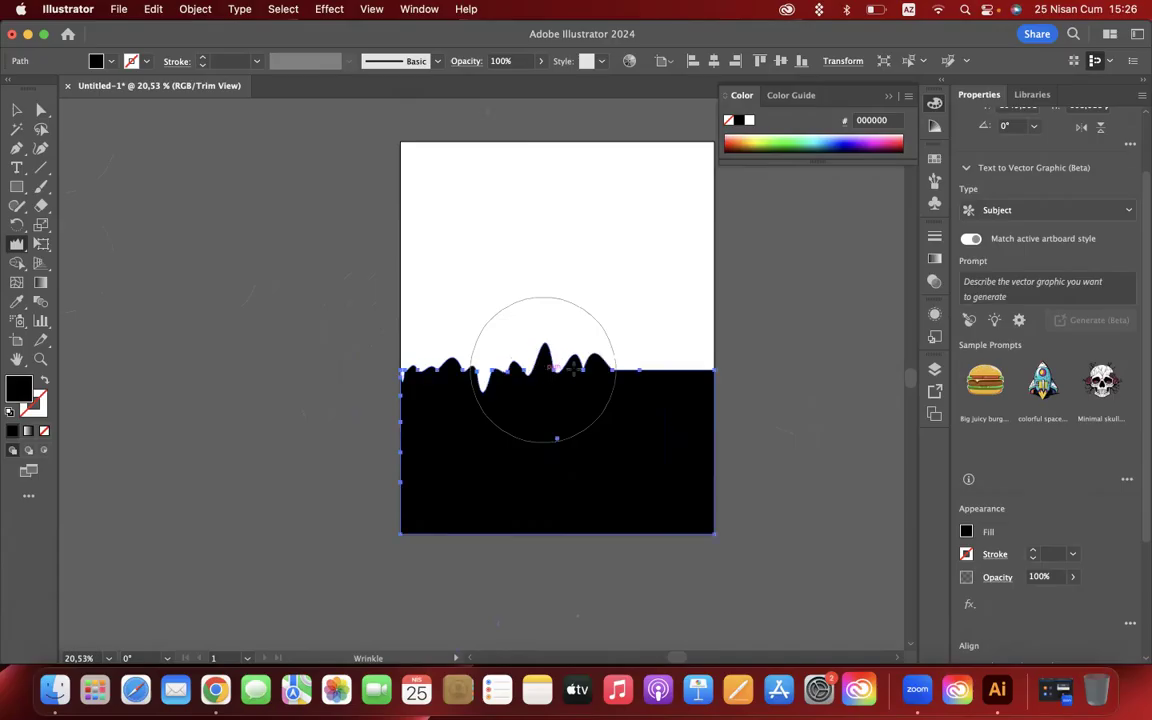
{"action": "left_click_drag", "start_coordinate": [640, 373], "coordinate": [646, 377]}
{"action": "left_click", "coordinate": [15, 110]}
{"action": "left_click", "coordinate": [826, 497]}
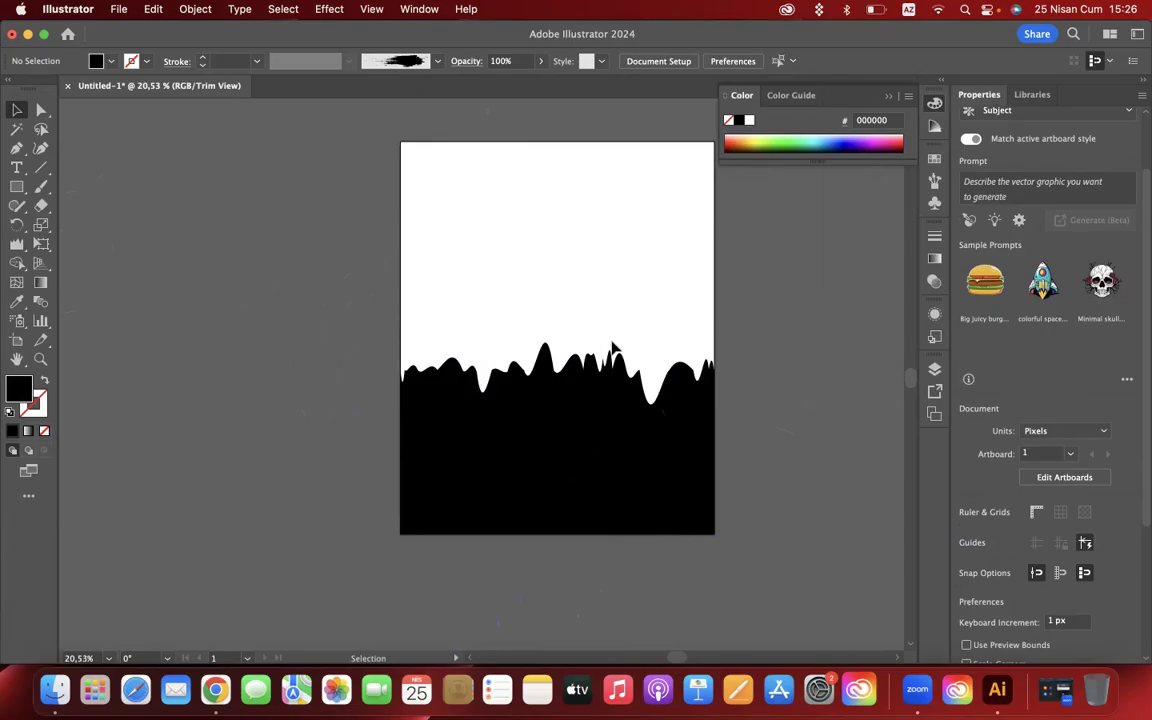
{"action": "scroll", "coordinate": [613, 347], "scroll_direction": "up", "scroll_amount": 2}
{"action": "scroll", "coordinate": [613, 347], "scroll_direction": "right", "scroll_amount": 3}
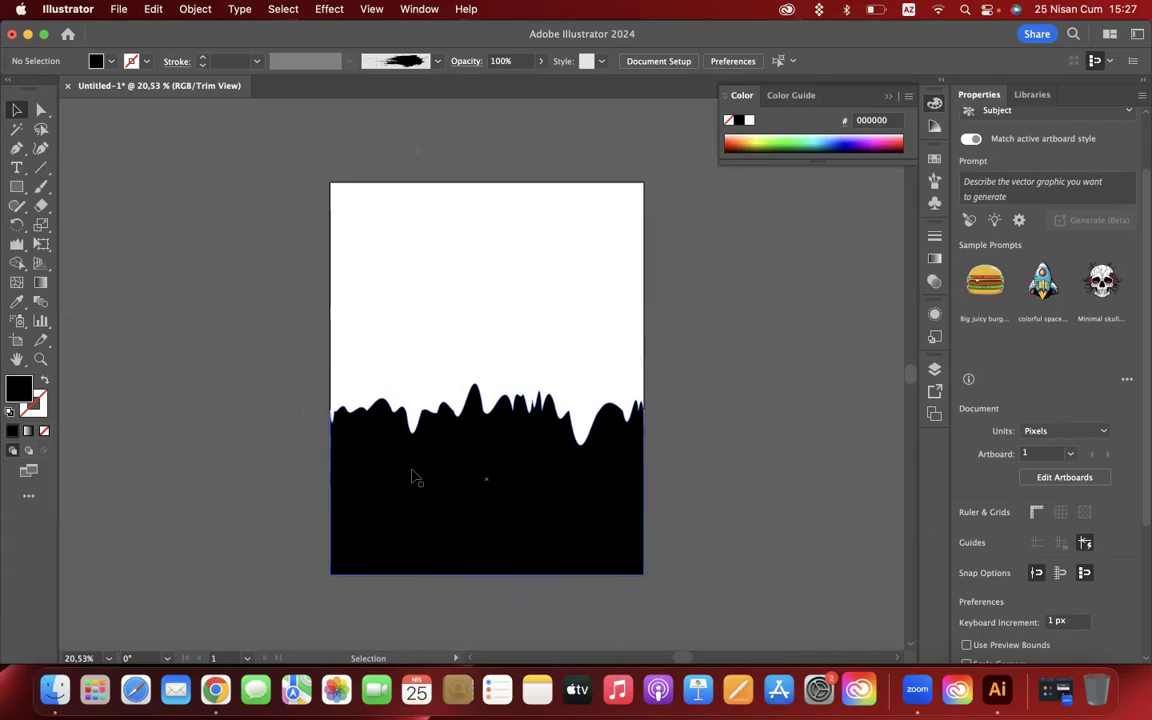
- Delete the wavy black shape and draw a black rectangle in the upper middle of the artboard
{"action": "left_click", "coordinate": [497, 457]}
{"action": "key", "text": "Delete"}
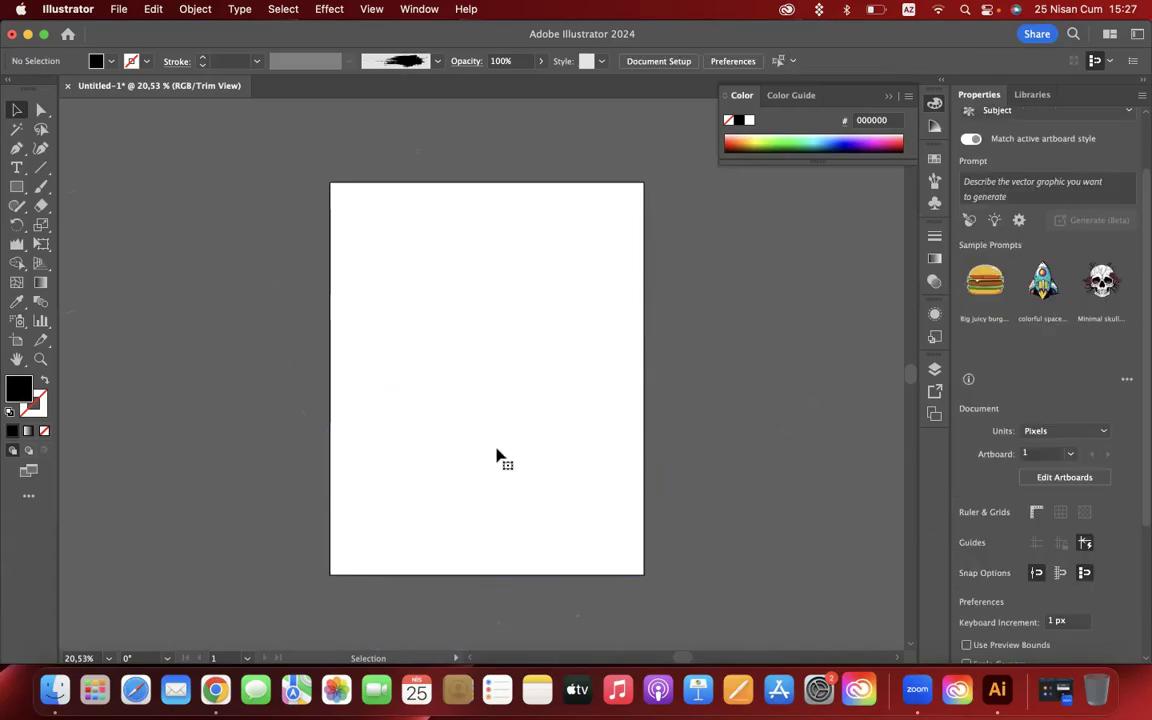
{"action": "left_click", "coordinate": [20, 262]}
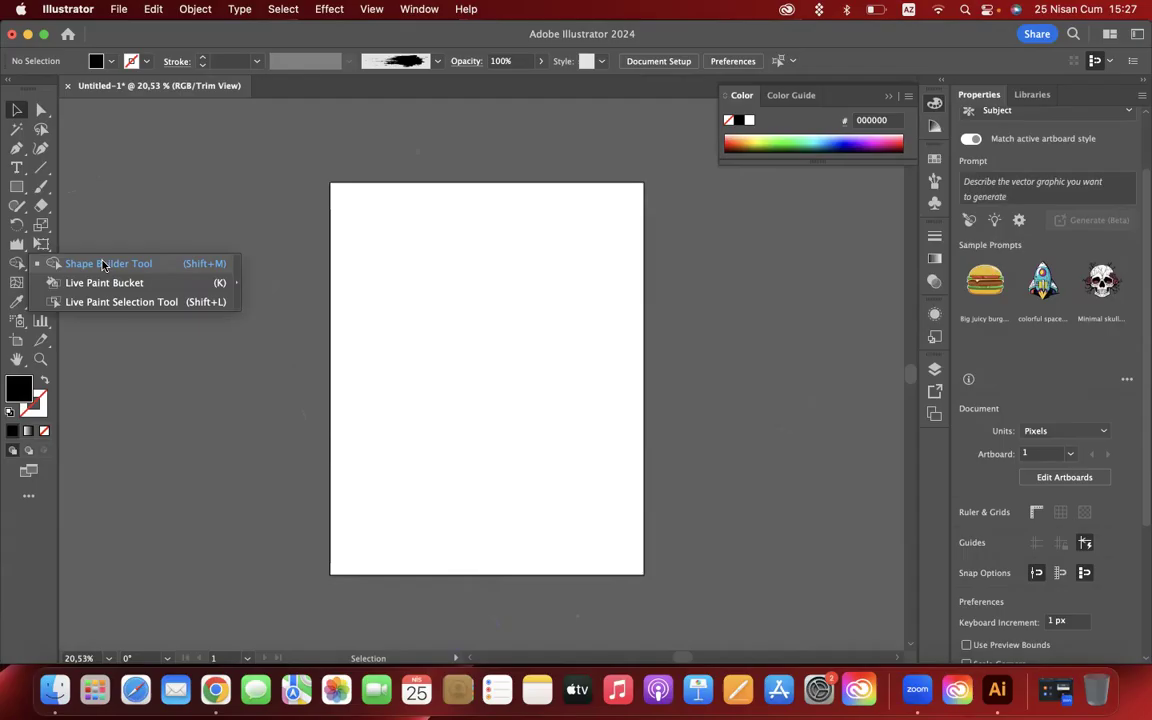
{"action": "left_click", "coordinate": [17, 187]}
{"action": "mouse_move", "coordinate": [414, 249]}
{"action": "left_mouse_down"}
{"action": "mouse_move", "coordinate": [527, 361]}
{"action": "mouse_move", "coordinate": [576, 438]}
{"action": "left_mouse_up"}
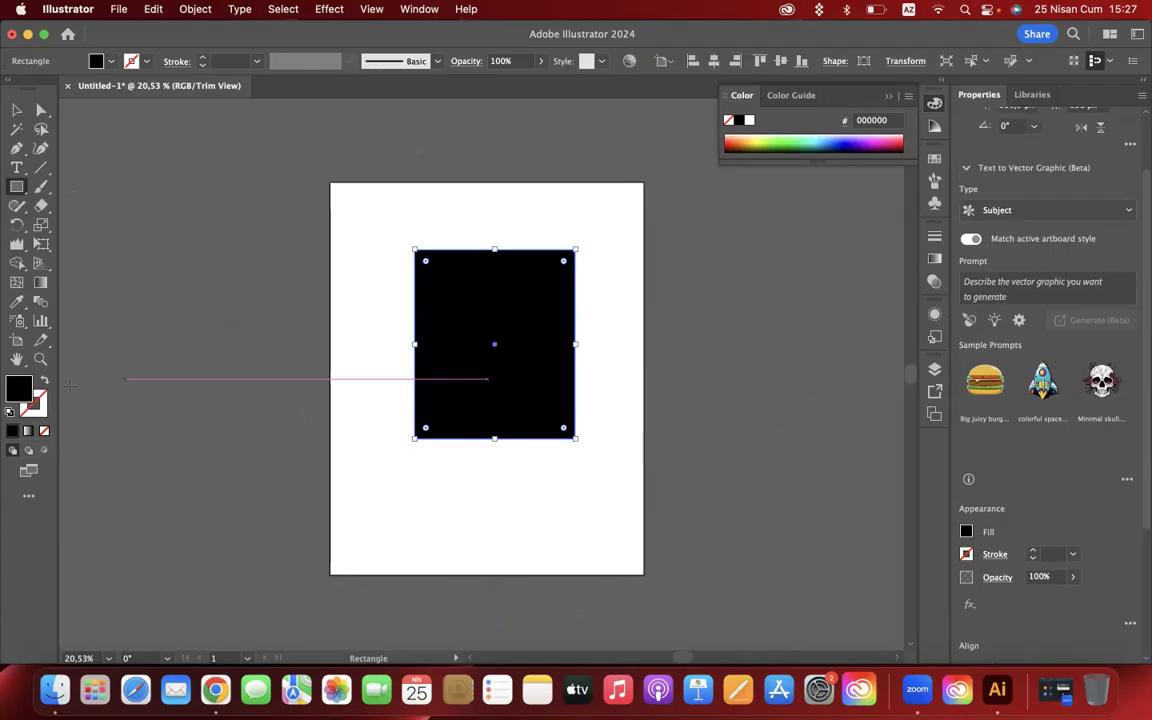
- Swap the rectangle's fill and stroke, and draw three more unfilled rectangles overlapping its lower-left, lower-right and upper-left corners
{"action": "left_click", "coordinate": [44, 381]}
{"action": "left_click_drag", "start_coordinate": [383, 367], "coordinate": [516, 535]}
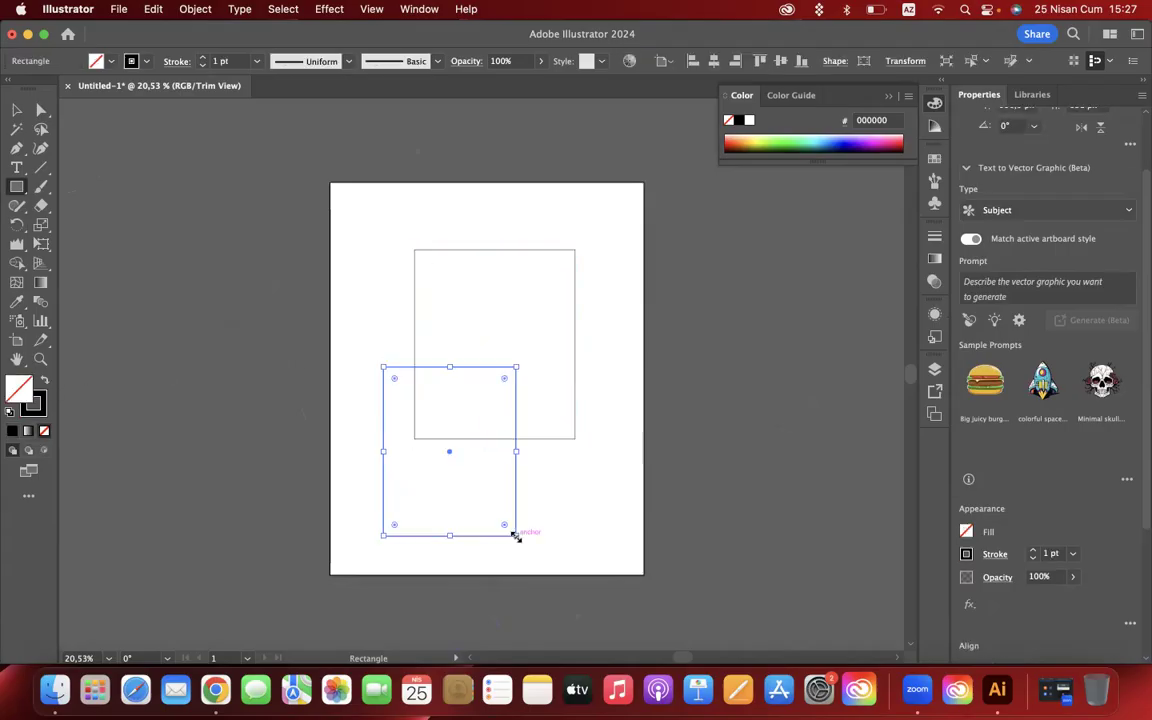
{"action": "left_click_drag", "start_coordinate": [470, 404], "coordinate": [587, 497]}
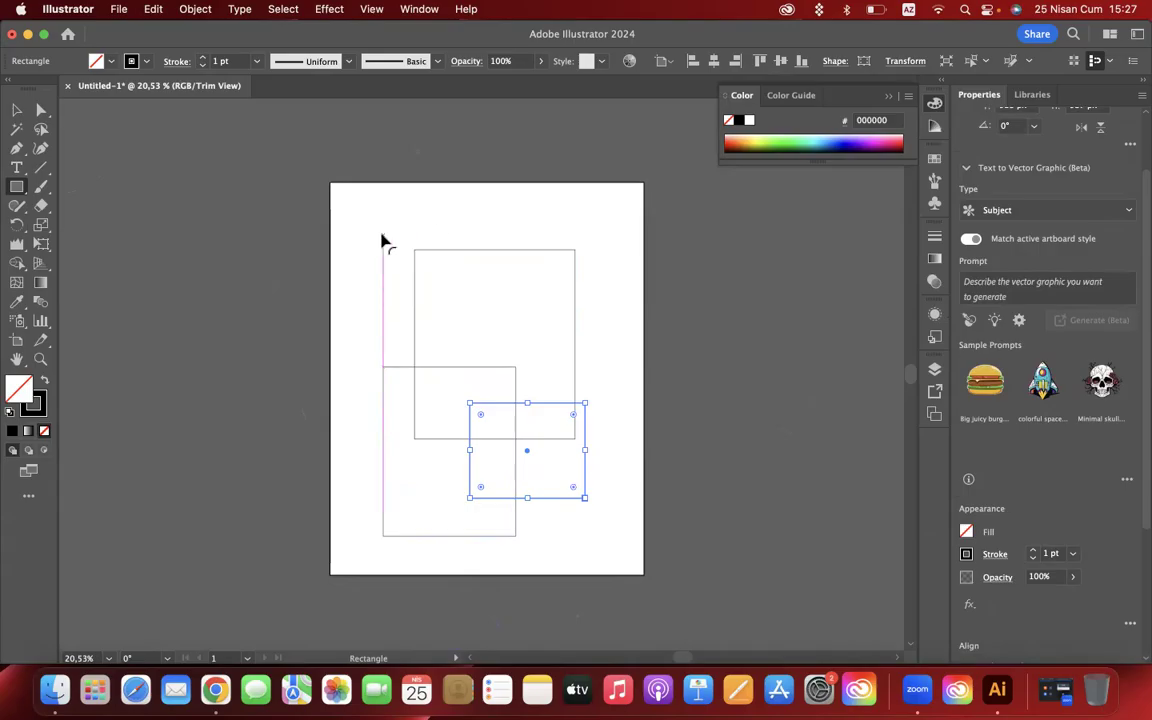
{"action": "left_click", "coordinate": [345, 260]}
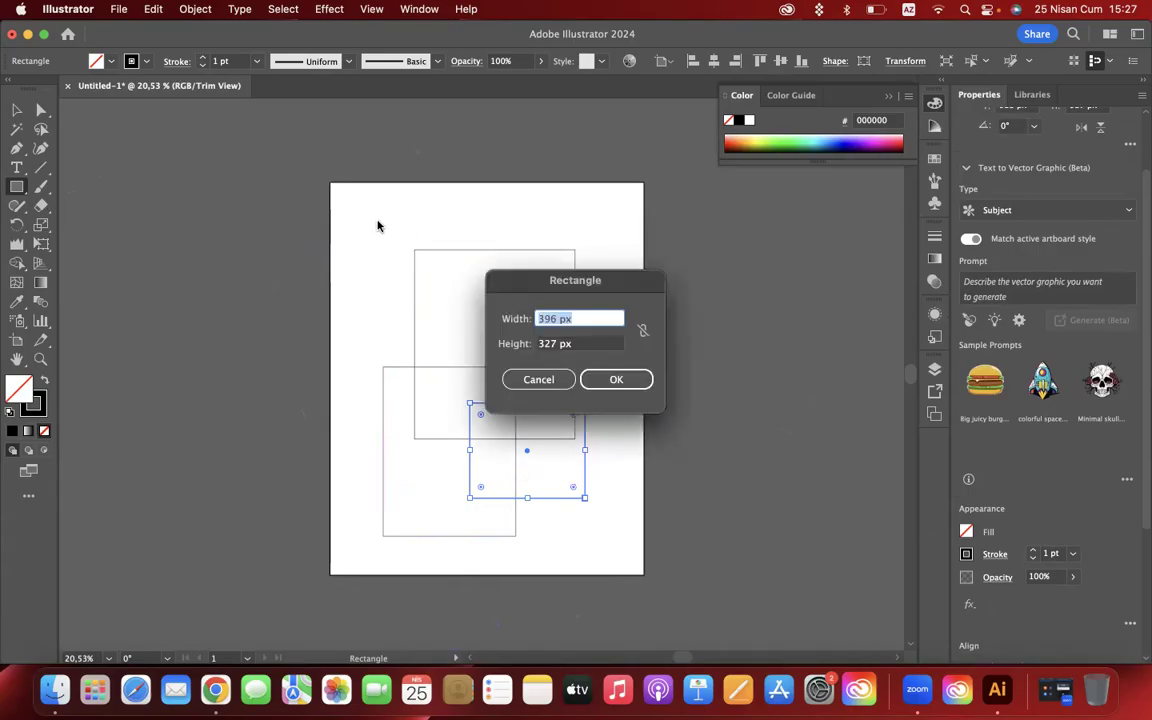
{"action": "key", "text": "Escape"}
{"action": "left_click_drag", "start_coordinate": [367, 224], "coordinate": [495, 316]}
- Select all four rectangles and expand their strokes into black-filled shapes
{"action": "left_click", "coordinate": [18, 109]}
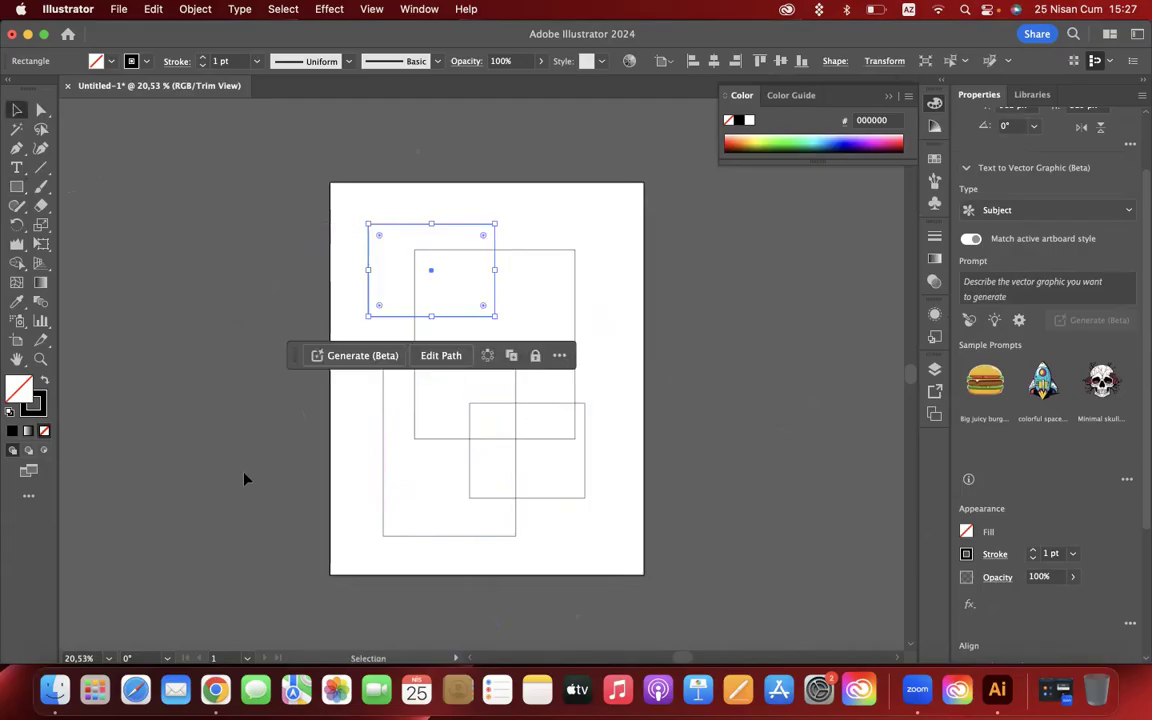
{"action": "key", "text": "super+a"}
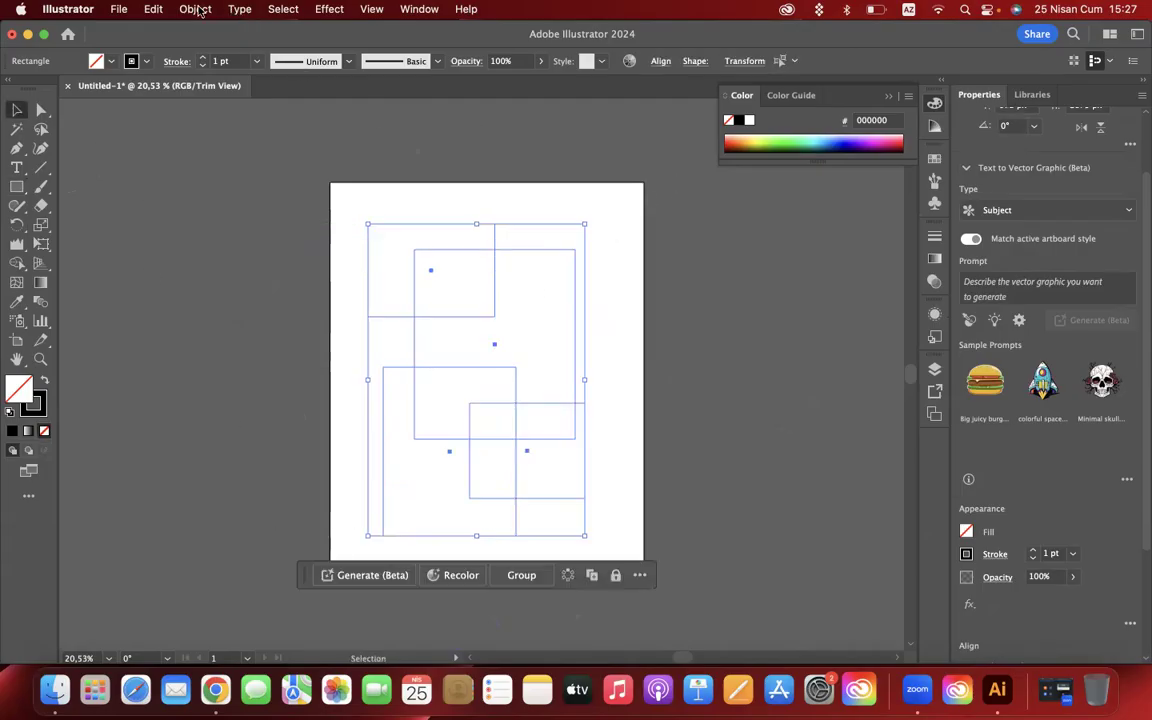
{"action": "left_click", "coordinate": [190, 9]}
{"action": "left_click", "coordinate": [225, 226]}
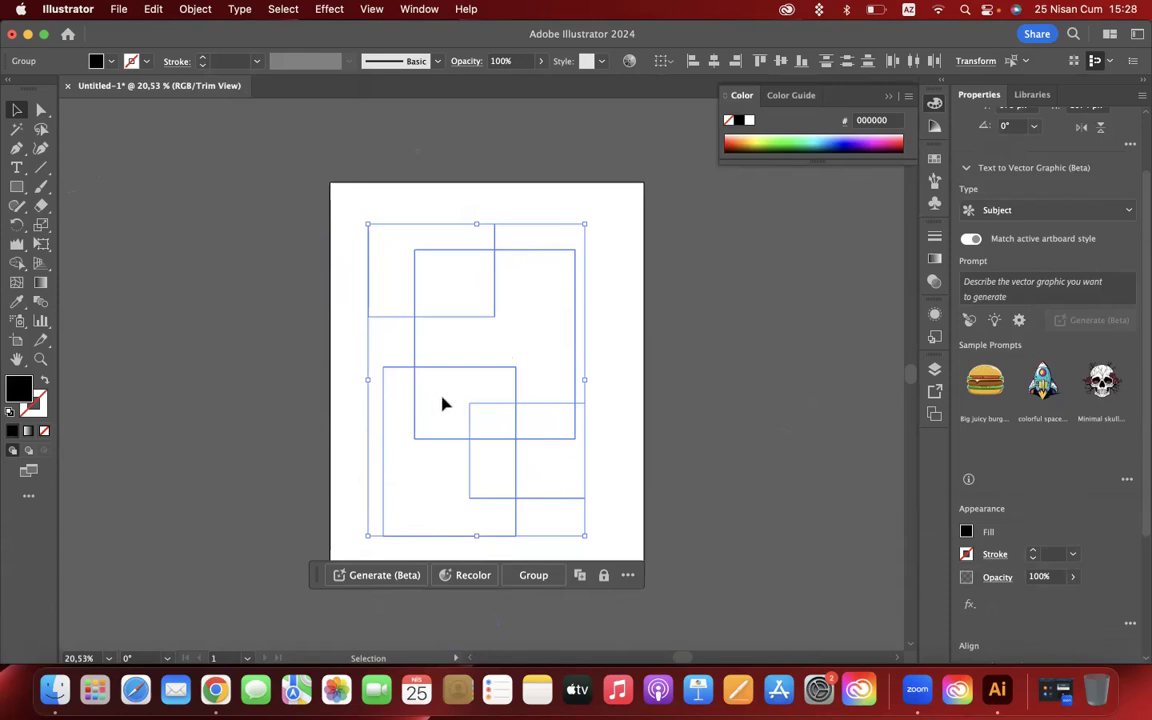
- Try merging adjoining regions of the overlapping rectangles with the Shape Builder tool, and undo the merges
{"action": "scroll", "coordinate": [497, 419], "scroll_direction": "up", "scroll_amount": 3}
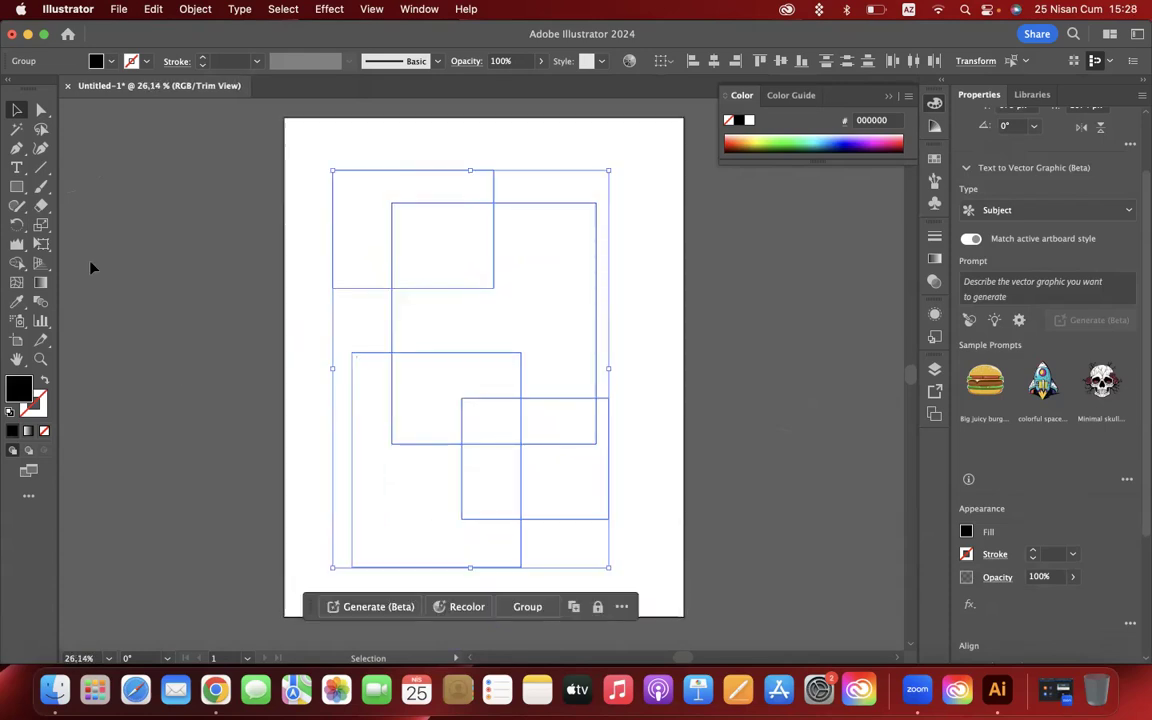
{"action": "left_click", "coordinate": [17, 263]}
{"action": "left_click", "coordinate": [53, 263]}
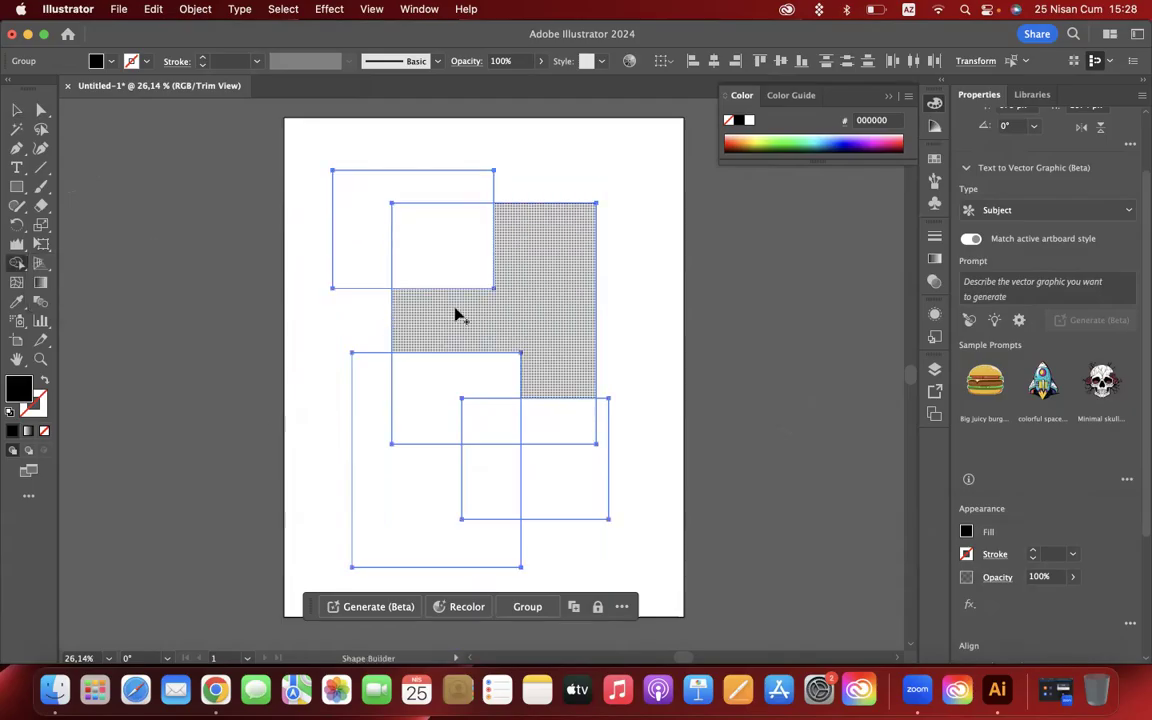
{"action": "left_click", "coordinate": [508, 322]}
{"action": "left_click_drag", "start_coordinate": [557, 411], "coordinate": [557, 498]}
{"action": "key", "text": "super+z"}
{"action": "key", "text": "super+z"}
- Cut away the upper-left rectangle and the outer segments of the lower rectangles with the Shape Builder in subtract mode, then deselect
{"action": "key", "text": "alt"}
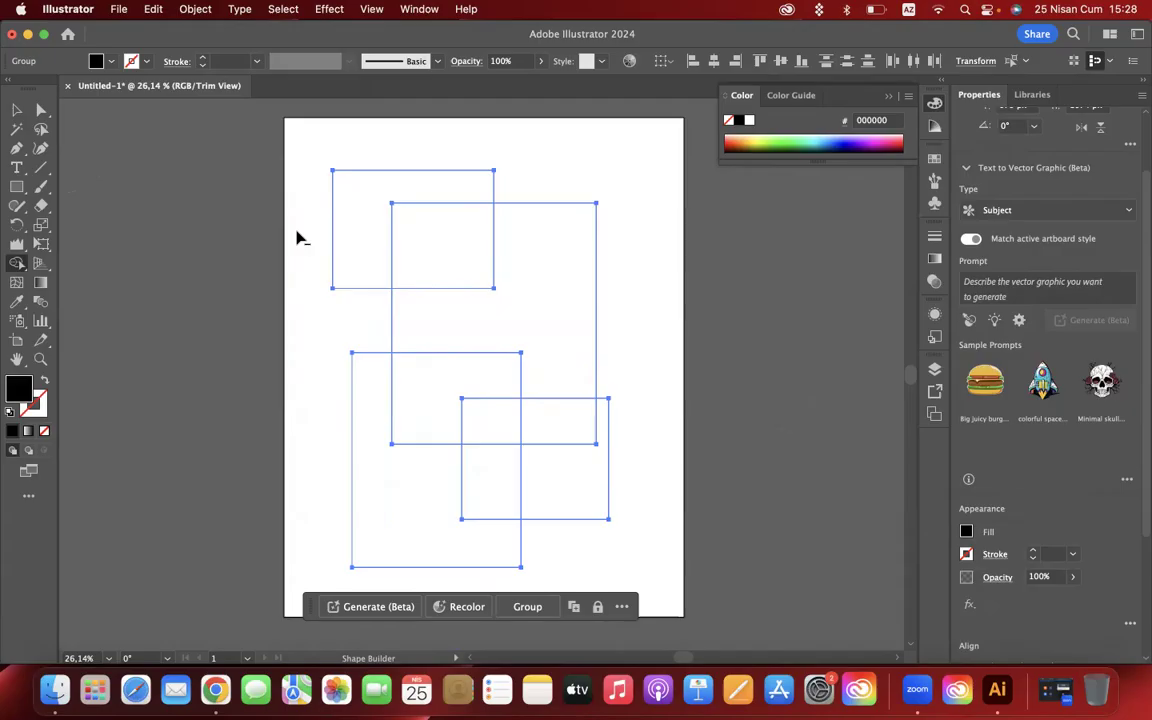
{"action": "mouse_move", "coordinate": [297, 238]}
{"action": "left_mouse_down"}
{"action": "mouse_move", "coordinate": [345, 218]}
{"action": "mouse_move", "coordinate": [378, 133]}
{"action": "mouse_move", "coordinate": [375, 254]}
{"action": "mouse_move", "coordinate": [347, 283]}
{"action": "left_mouse_up"}
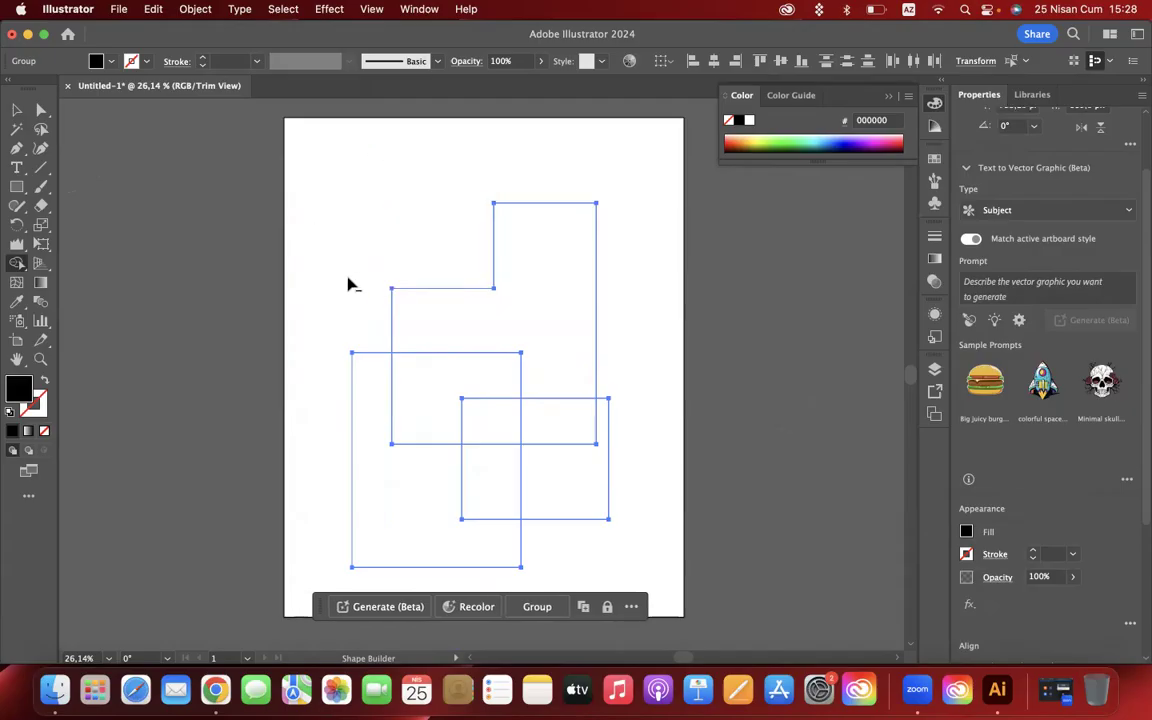
{"action": "mouse_move", "coordinate": [355, 329]}
{"action": "left_mouse_down"}
{"action": "mouse_move", "coordinate": [359, 475]}
{"action": "mouse_move", "coordinate": [652, 477]}
{"action": "mouse_move", "coordinate": [568, 329]}
{"action": "left_mouse_up"}
{"action": "left_click_drag", "start_coordinate": [440, 248], "coordinate": [439, 315]}
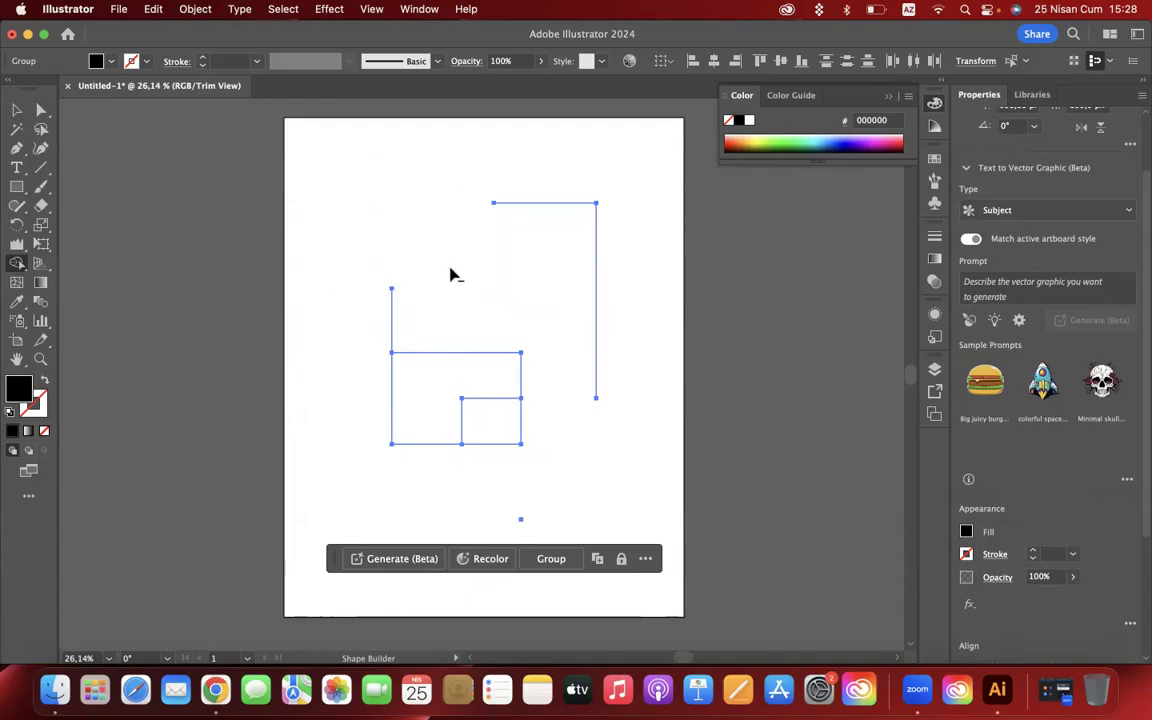
{"action": "left_click", "coordinate": [17, 110]}
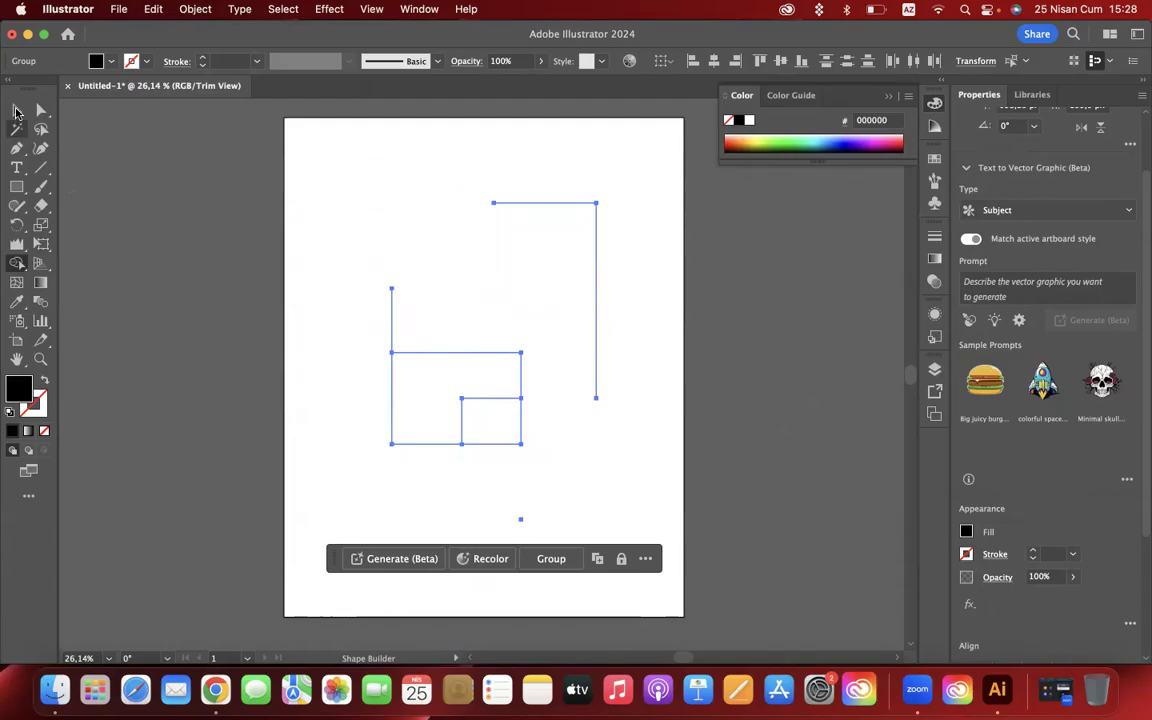
{"action": "left_click", "coordinate": [171, 291]}
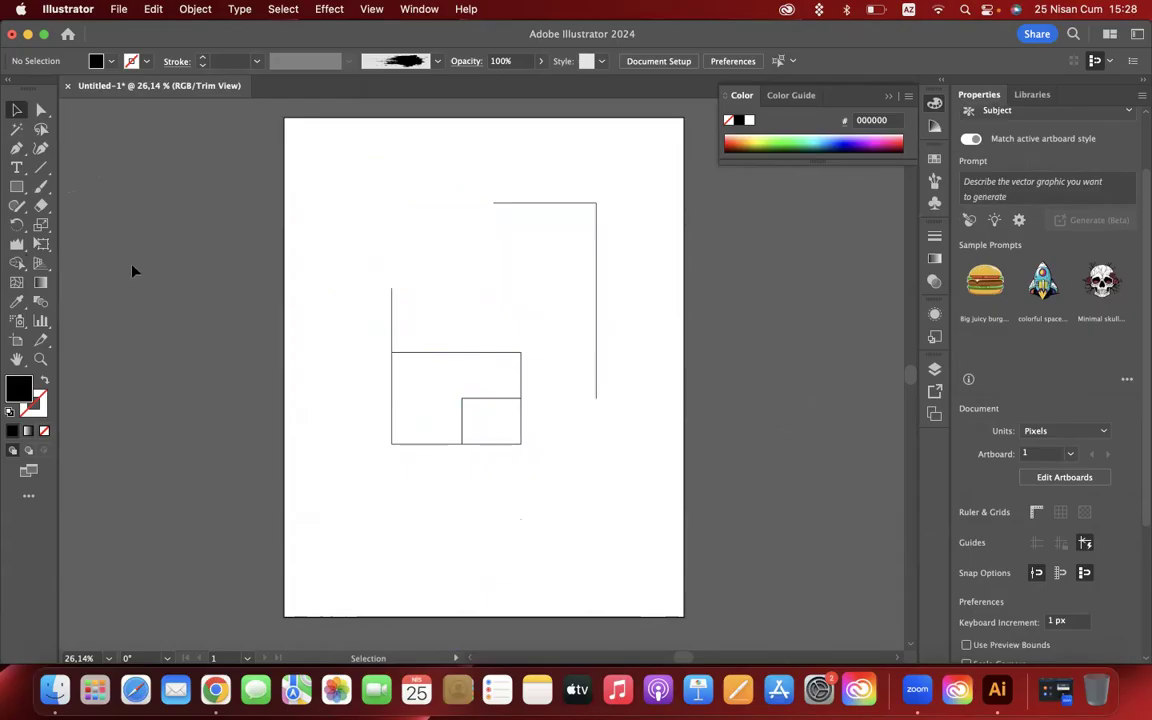
{"action": "left_click_drag", "start_coordinate": [17, 263], "coordinate": [89, 265]}
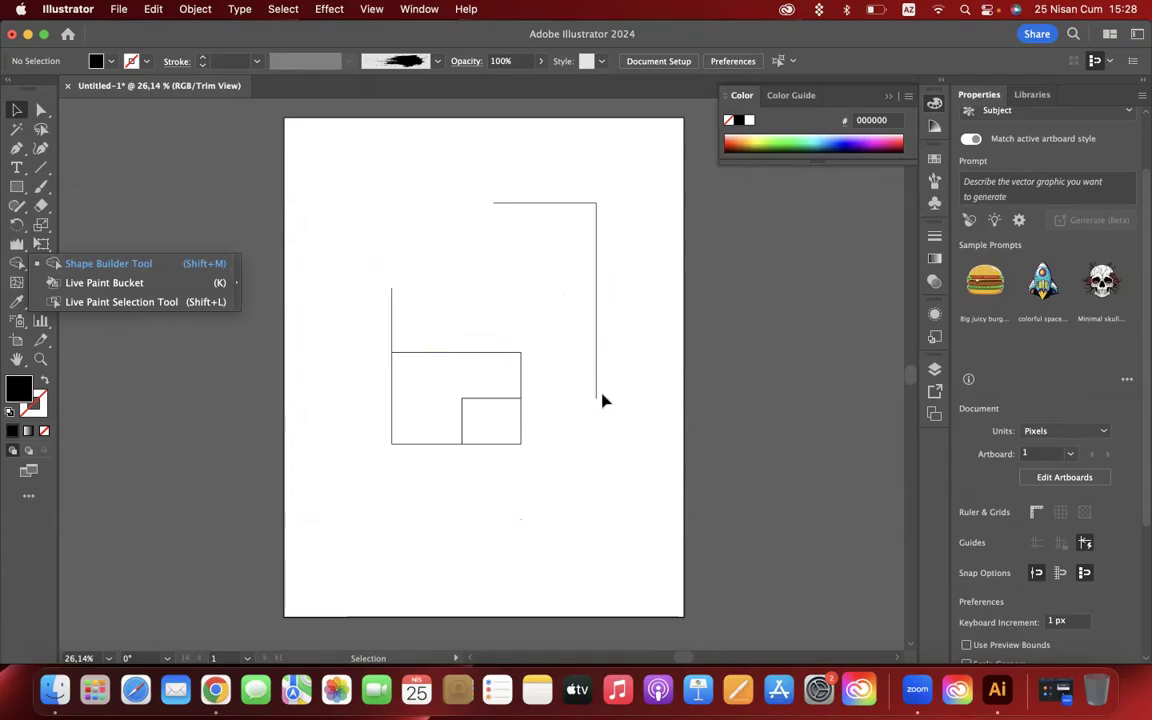
{"action": "left_click", "coordinate": [517, 372]}
{"action": "left_click", "coordinate": [370, 463]}
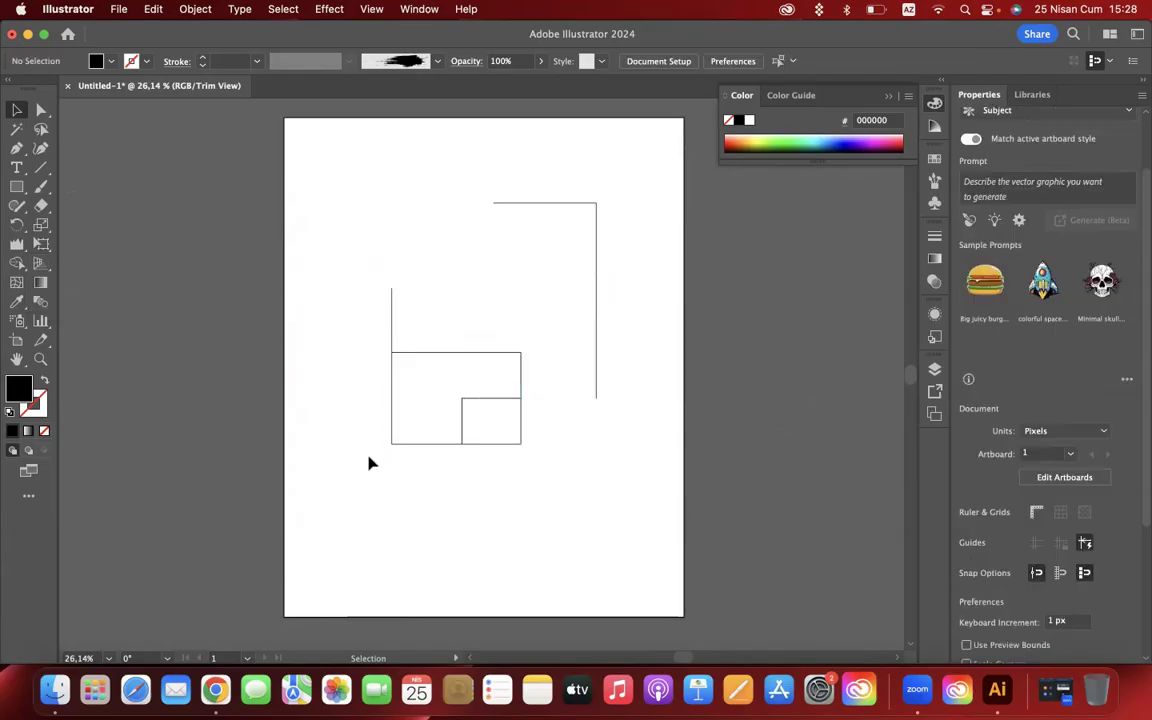
- Group the remaining line pieces, moving one set toward the artboard's lower-left corner and the other toward its upper right
{"action": "left_click", "coordinate": [600, 260]}
{"action": "right_click", "coordinate": [602, 258]}
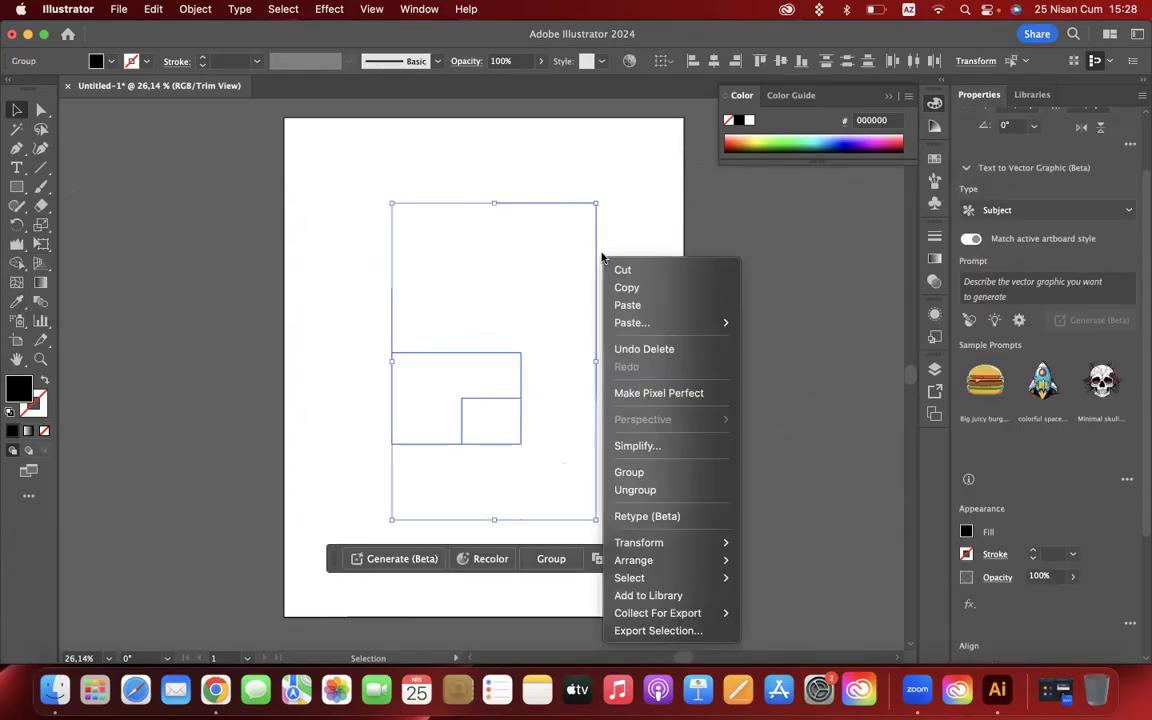
{"action": "left_click", "coordinate": [642, 474]}
{"action": "left_click_drag", "start_coordinate": [507, 360], "coordinate": [399, 532]}
{"action": "key", "text": "super+z"}
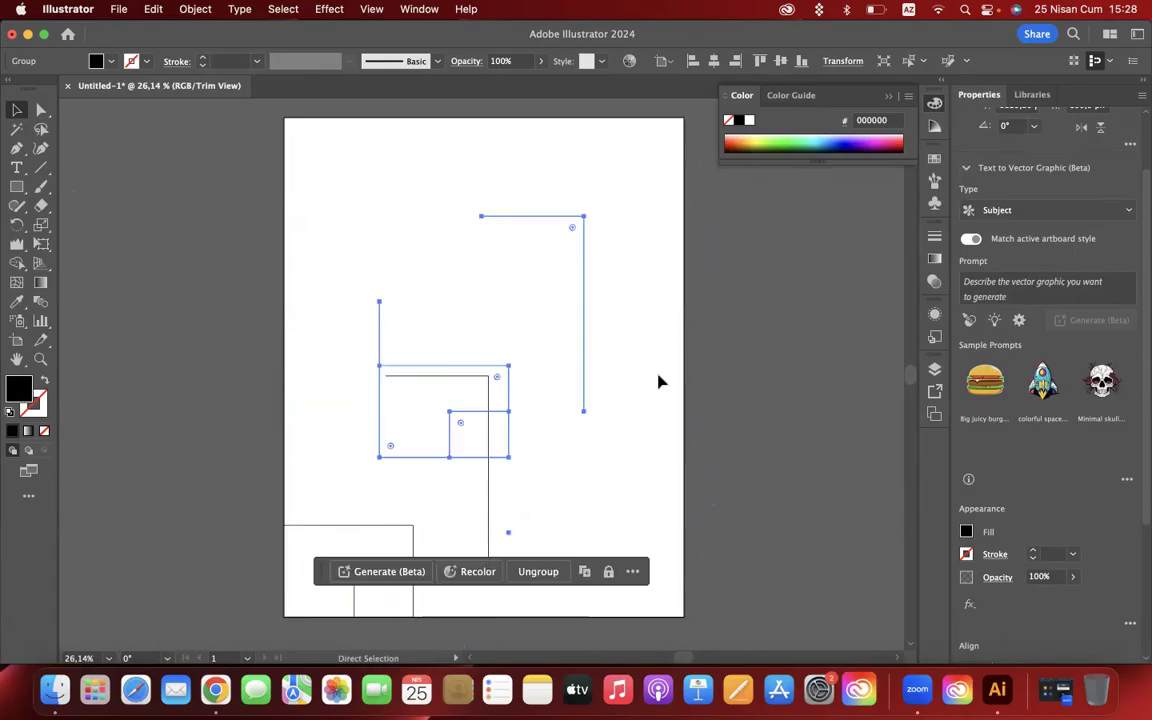
{"action": "left_click_drag", "start_coordinate": [584, 319], "coordinate": [658, 282]}
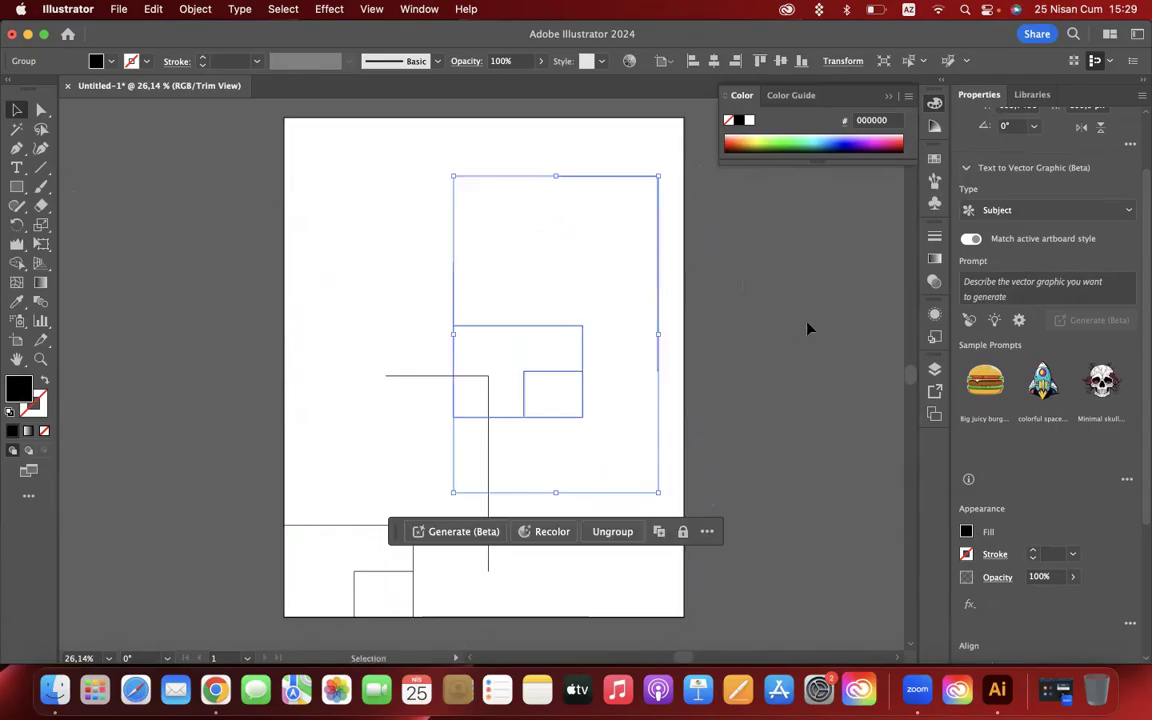
- Paste a copy of the line group, rotated about 180°, over the artboard's upper-left corner, and deselect it
{"action": "key", "text": "super+v"}
{"action": "left_click_drag", "start_coordinate": [594, 373], "coordinate": [416, 216]}
{"action": "left_click", "coordinate": [185, 233]}
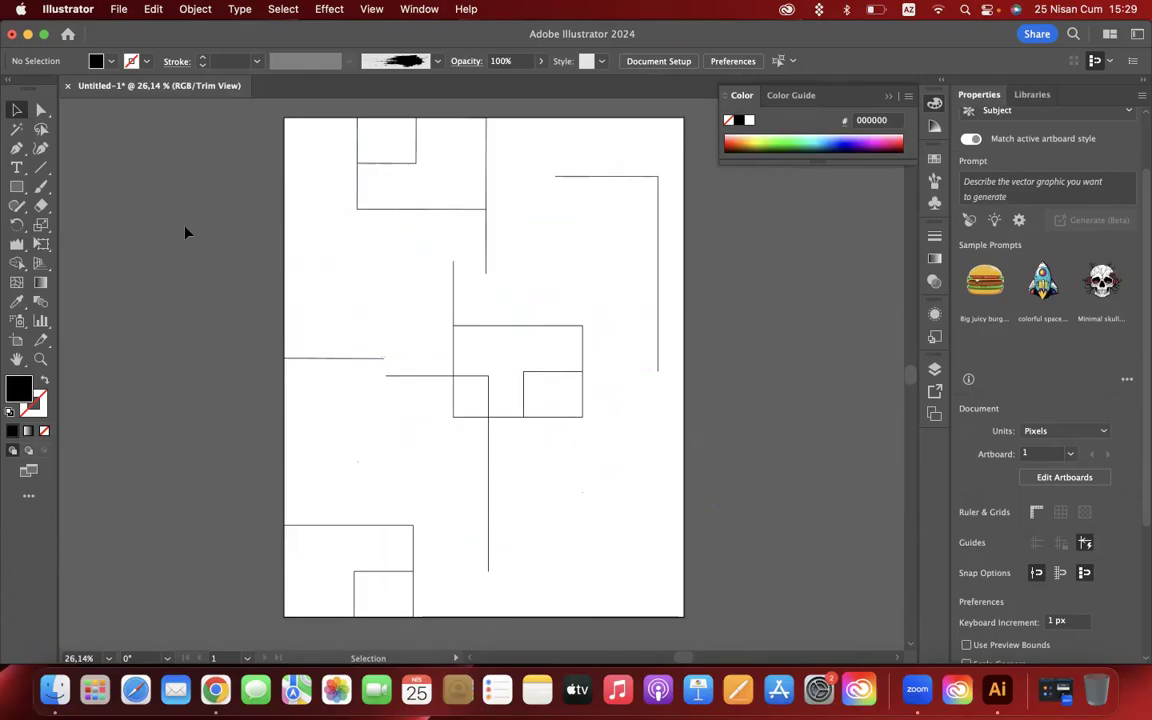
- Select the upper-left line group for the Live Paint Bucket and cycle through the swatch colours
{"action": "left_click", "coordinate": [398, 212]}
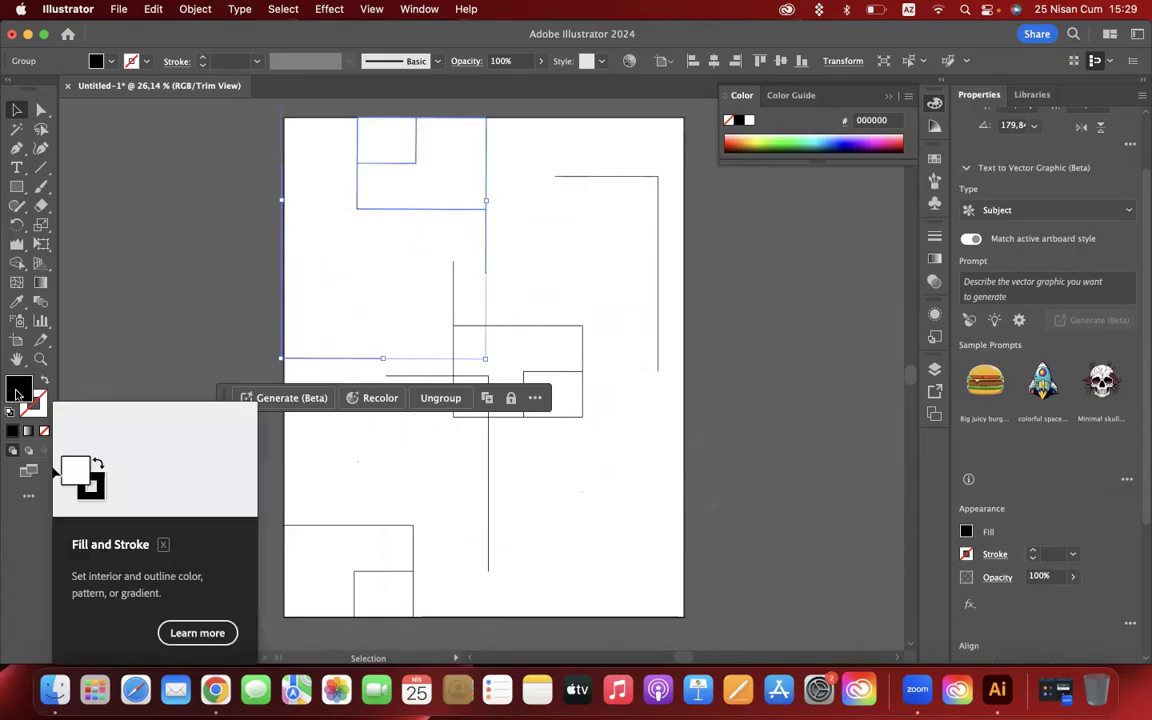
{"action": "scroll", "coordinate": [425, 191], "scroll_direction": "up", "scroll_amount": 5}
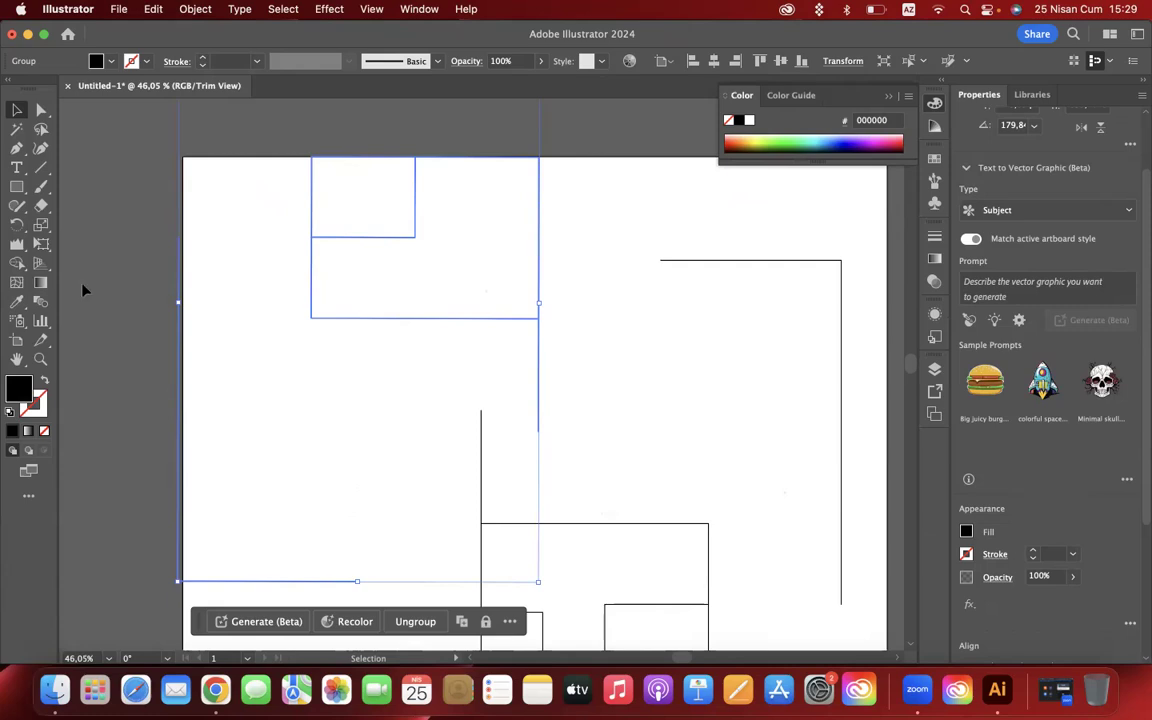
{"action": "left_click_drag", "start_coordinate": [17, 261], "coordinate": [114, 275]}
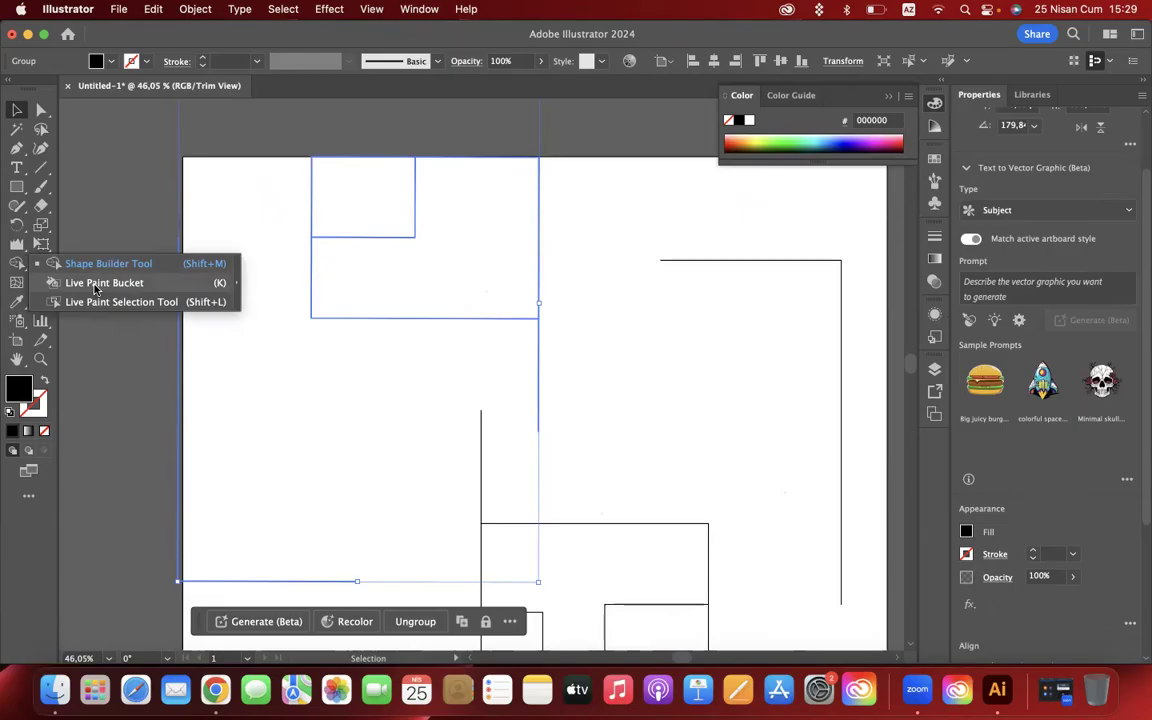
{"action": "left_click", "coordinate": [95, 289]}
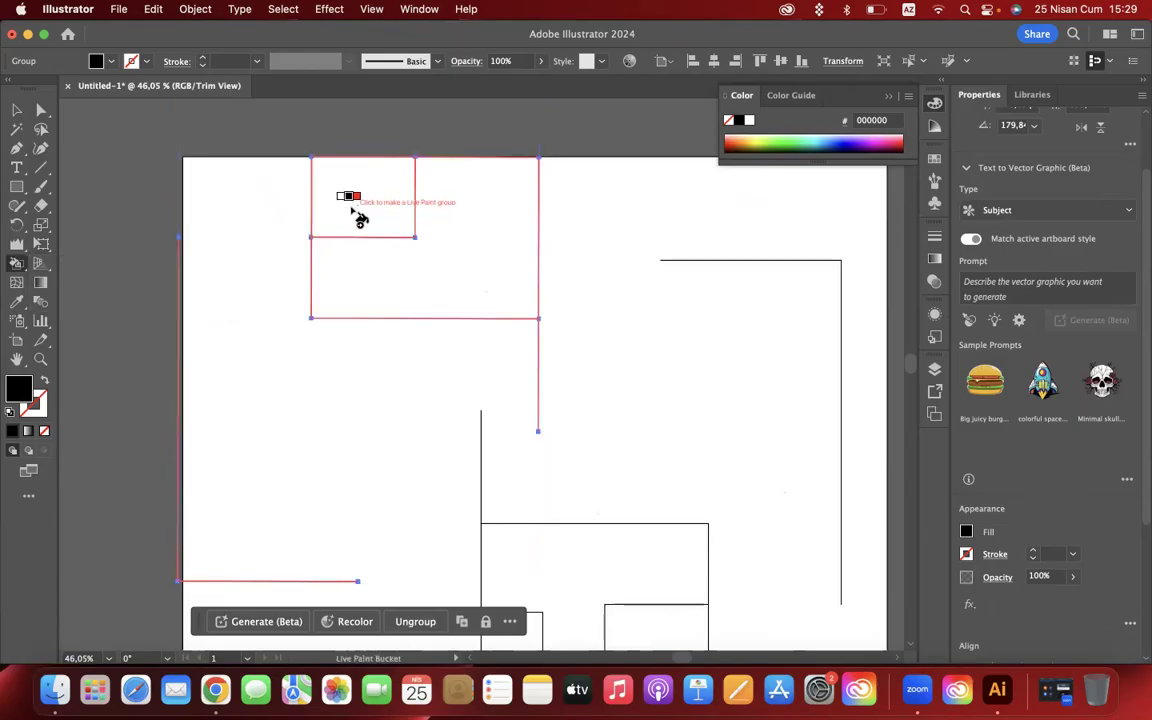
{"action": "key", "text": "Right"}
{"action": "key", "text": "Right"}
{"action": "key", "text": "Right"}
{"action": "key", "text": "Left"}
{"action": "key", "text": "Left"}
{"action": "key", "text": "Left"}
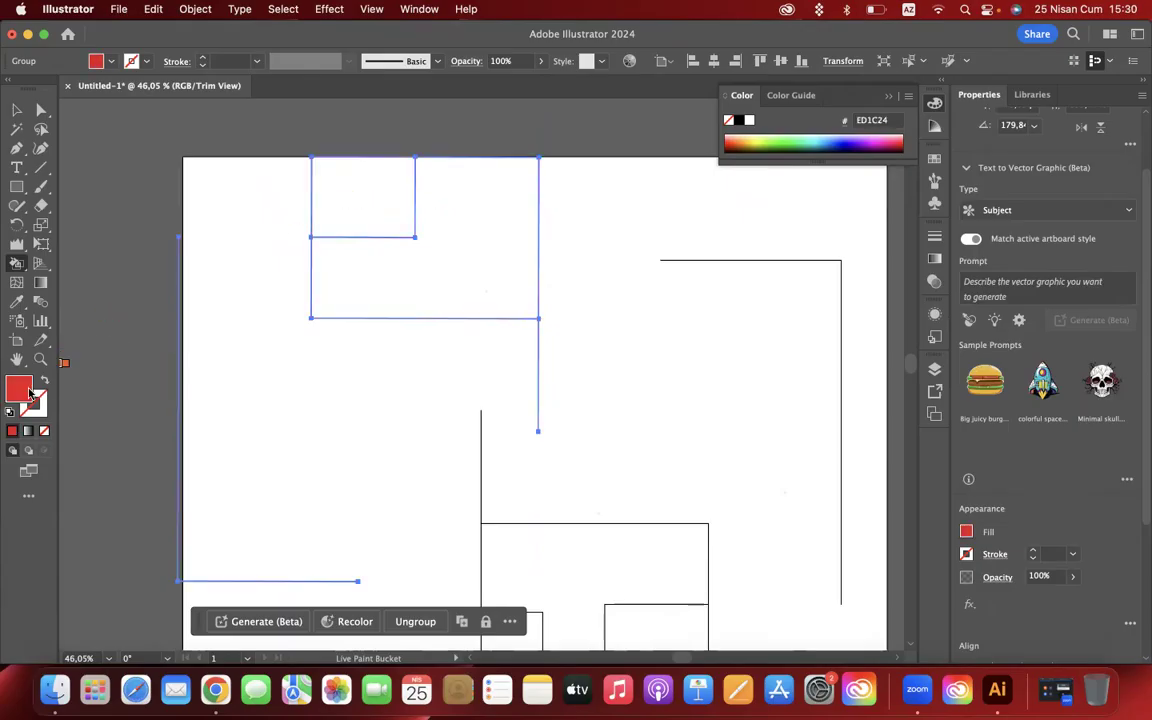
- Set the fill to blue 1F69EA and paint the small square of the upper-left line group with Live Paint
{"action": "double_click", "coordinate": [19, 389]}
{"action": "left_click", "coordinate": [815, 407]}
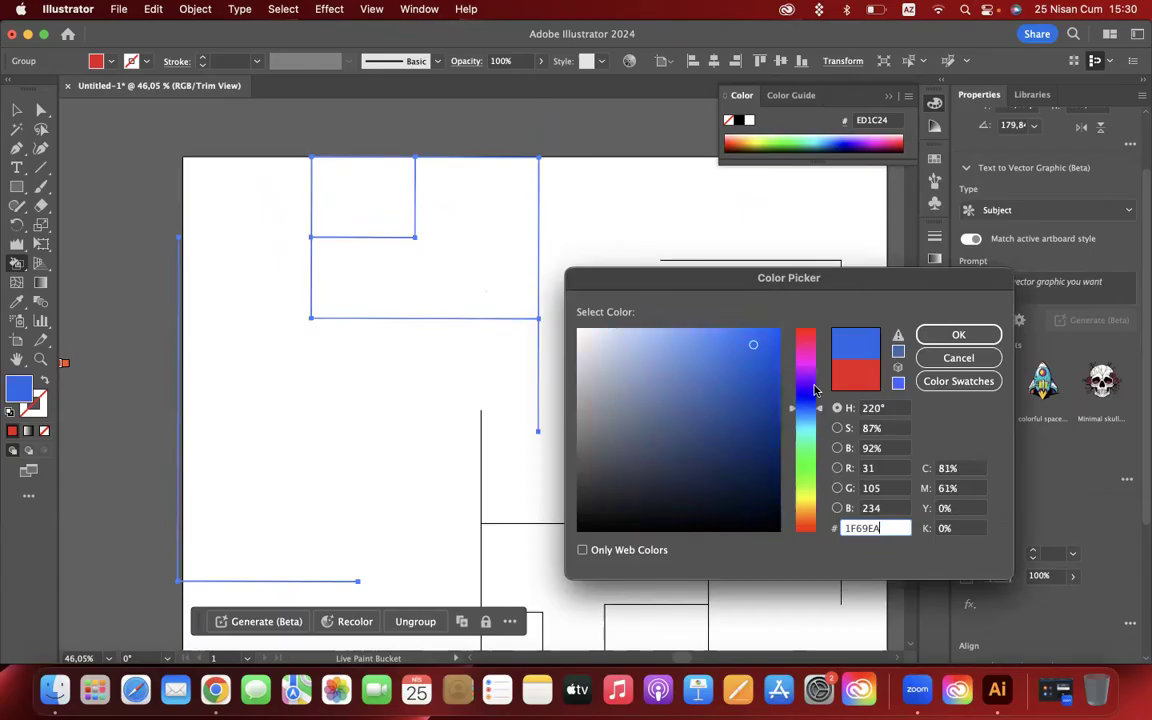
{"action": "left_click", "coordinate": [958, 334]}
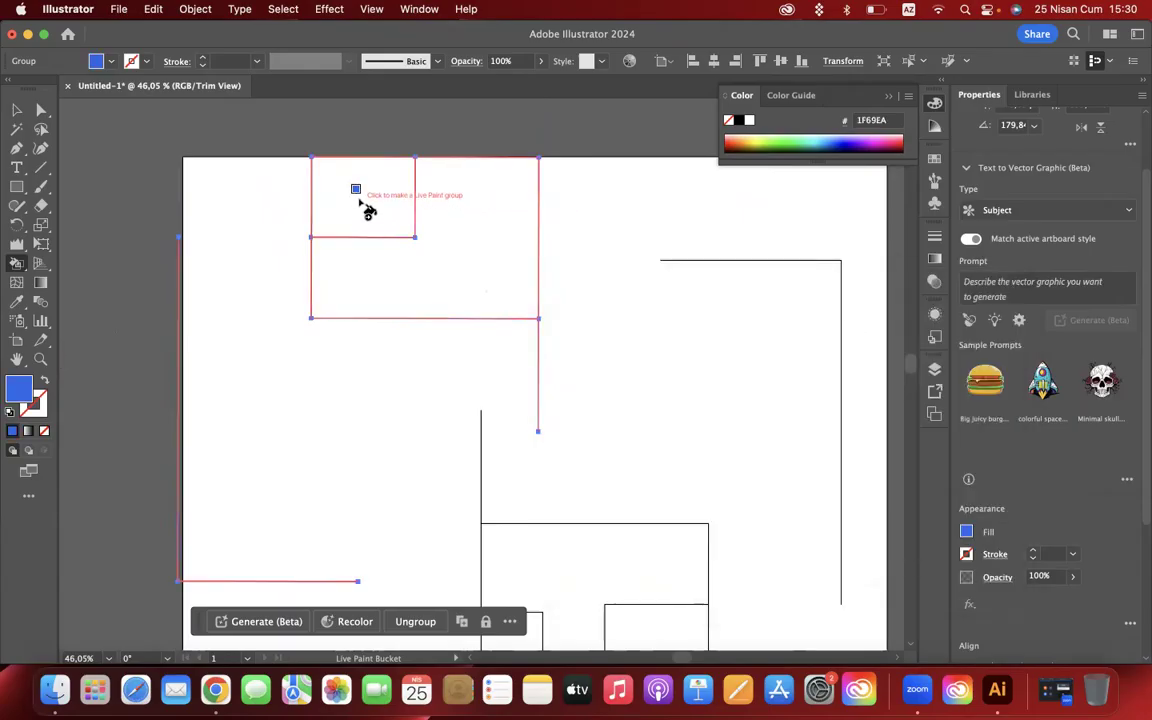
{"action": "left_click", "coordinate": [362, 205]}
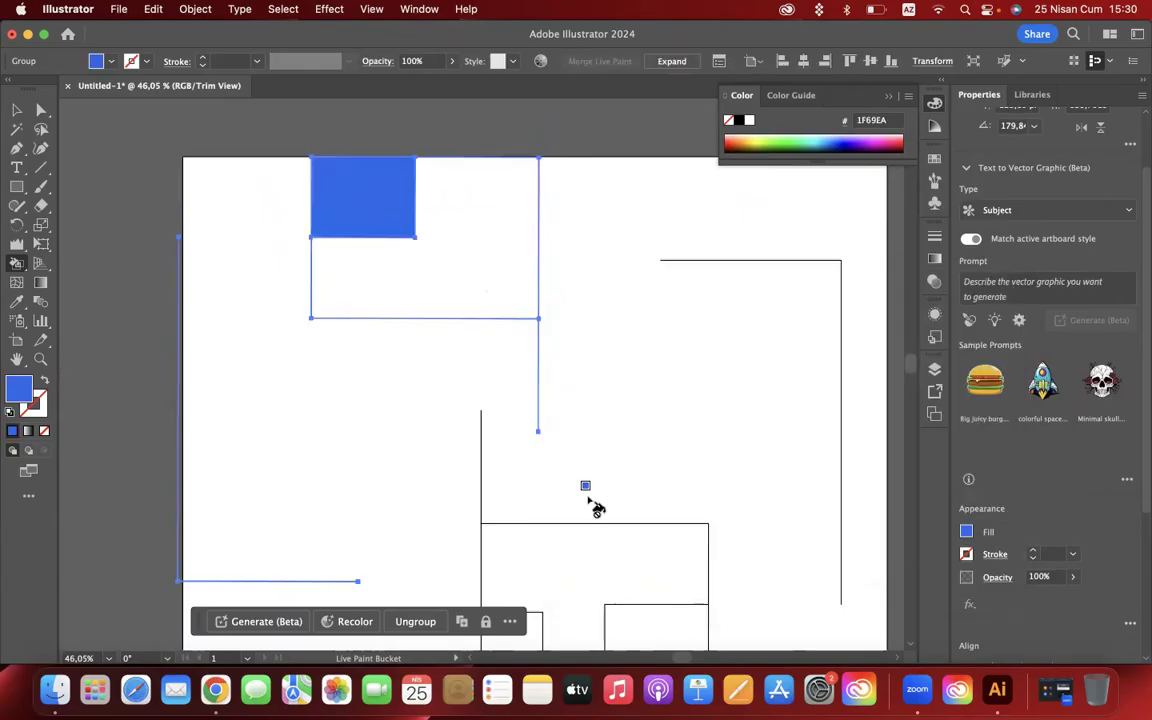
- Select the central line group and fill its L-shaped region with the green swatch 009245 using the Live Paint Bucket
{"action": "scroll", "coordinate": [596, 508], "scroll_direction": "down", "scroll_amount": 3}
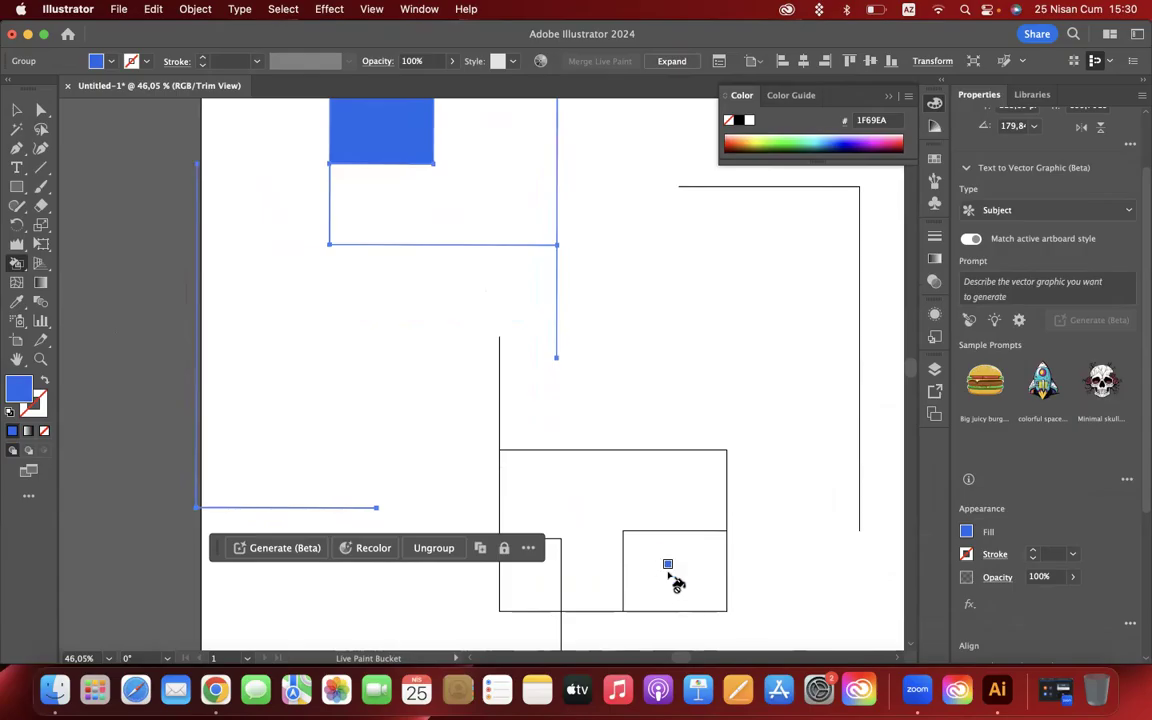
{"action": "left_click", "coordinate": [16, 109]}
{"action": "left_click", "coordinate": [666, 614]}
{"action": "left_click", "coordinate": [16, 262]}
{"action": "key", "text": "Right"}
{"action": "key", "text": "Right"}
{"action": "key", "text": "Right"}
{"action": "key", "text": "Right"}
{"action": "key", "text": "Right"}
{"action": "key", "text": "Right"}
{"action": "key", "text": "Right"}
{"action": "key", "text": "Right"}
{"action": "key", "text": "Right"}
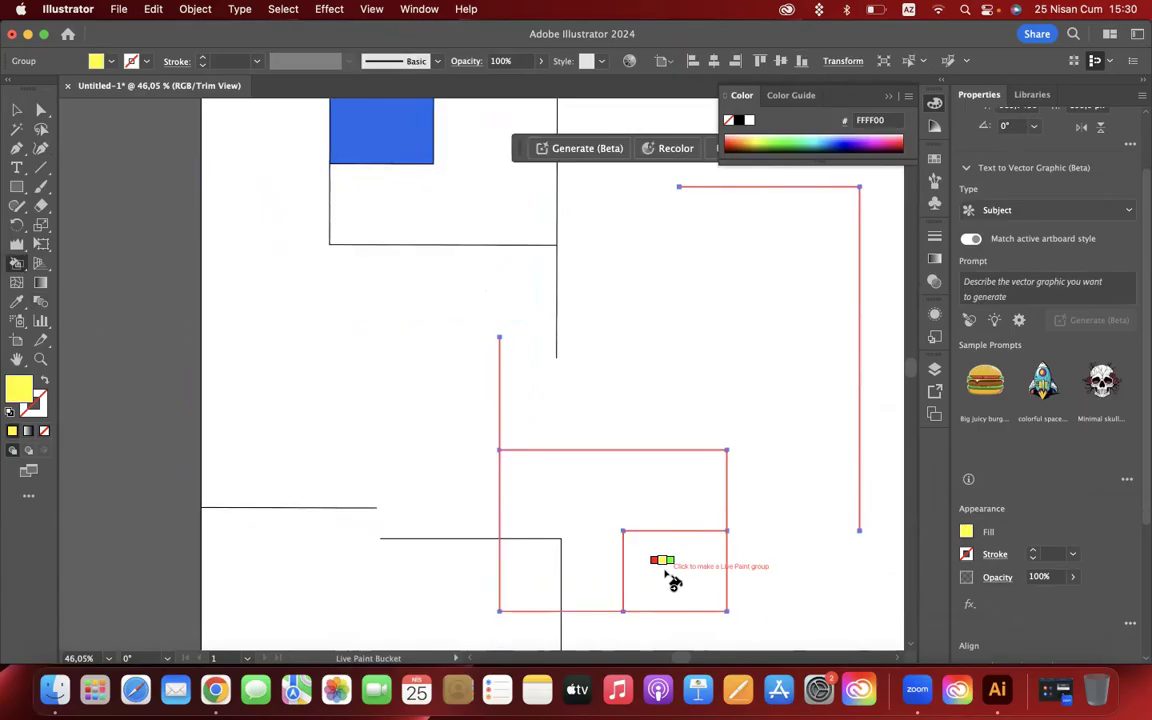
{"action": "key", "text": "Right"}
{"action": "key", "text": "Right"}
{"action": "key", "text": "Right"}
{"action": "key", "text": "Right"}
{"action": "key", "text": "Right"}
{"action": "key", "text": "Right"}
{"action": "key", "text": "Right"}
{"action": "key", "text": "Right"}
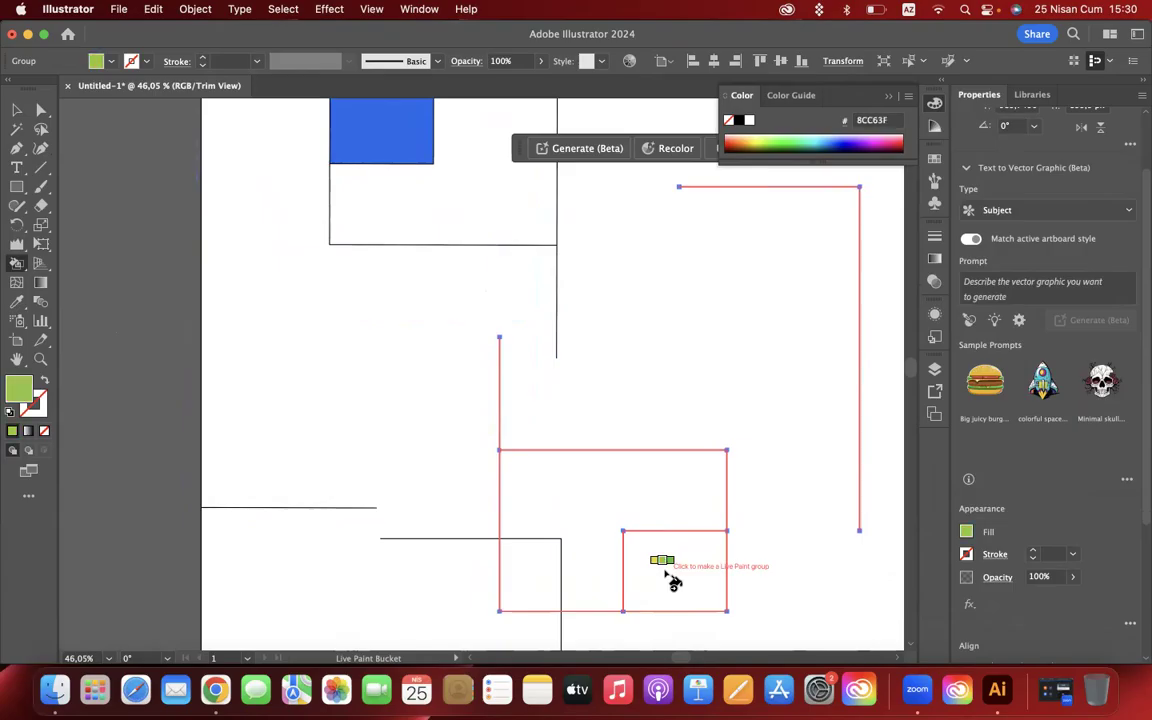
{"action": "left_click", "coordinate": [597, 507]}
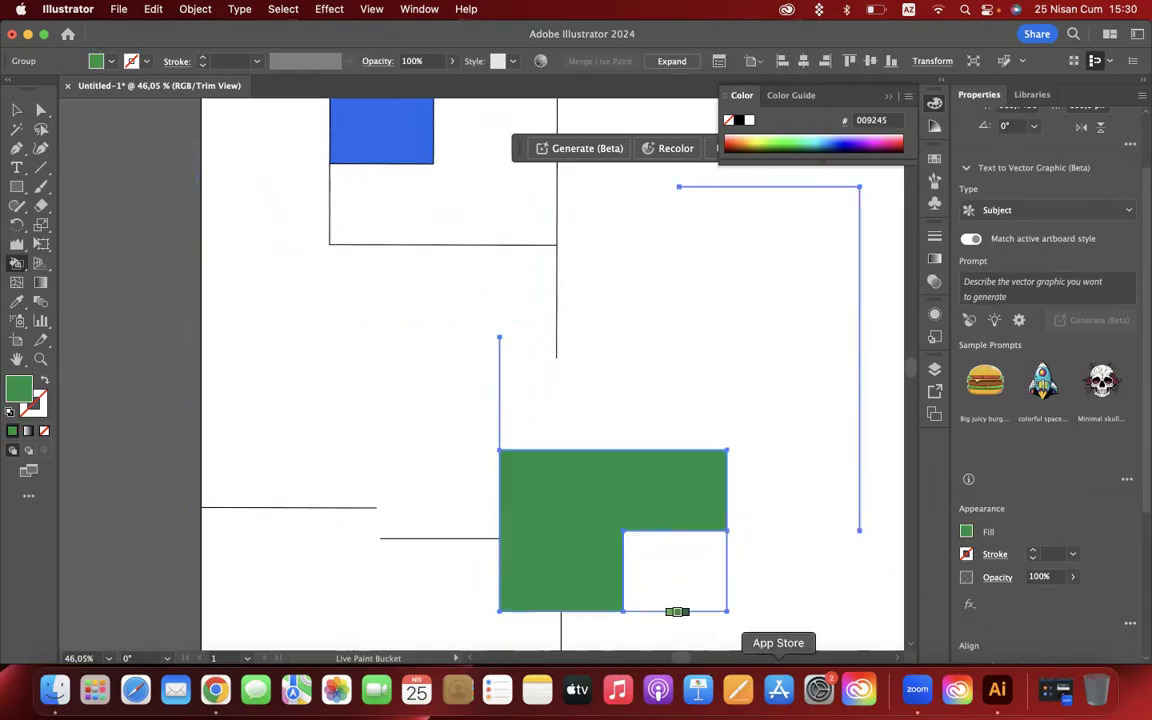
- Select the green L-shaped face with the Live Paint Selection tool and set its fill to lighter green 1BDB71
{"action": "scroll", "coordinate": [694, 391], "scroll_direction": "down", "scroll_amount": 4}
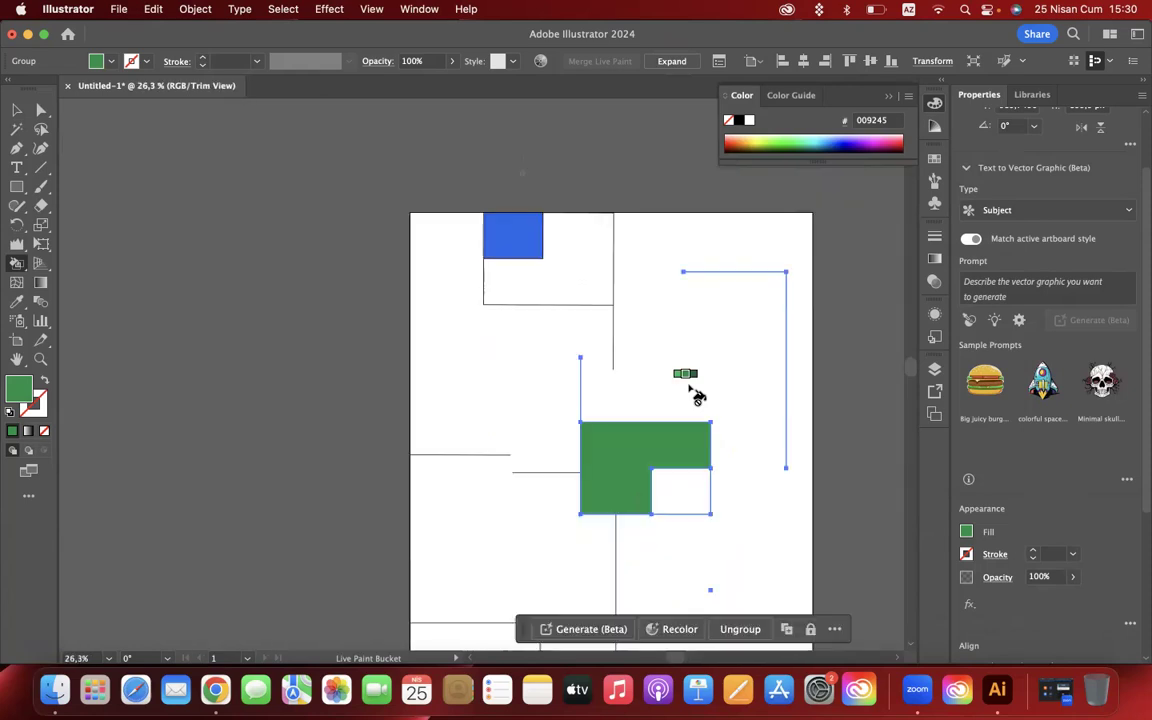
{"action": "left_click", "coordinate": [12, 264]}
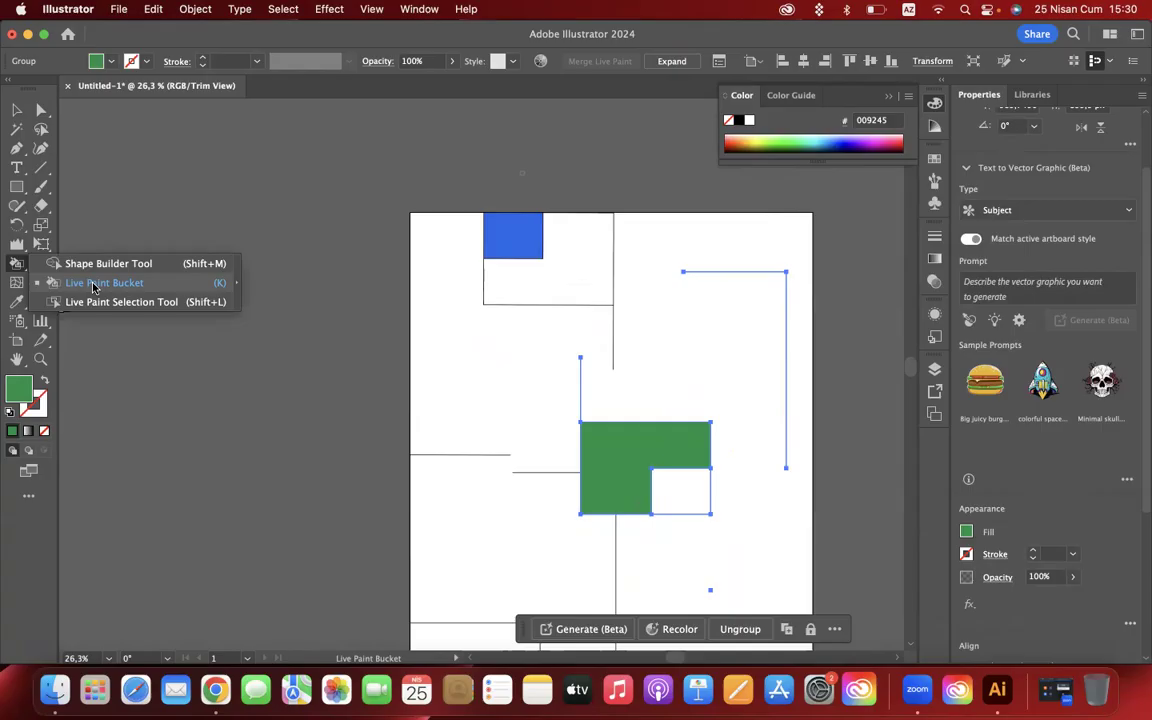
{"action": "key", "text": "v"}
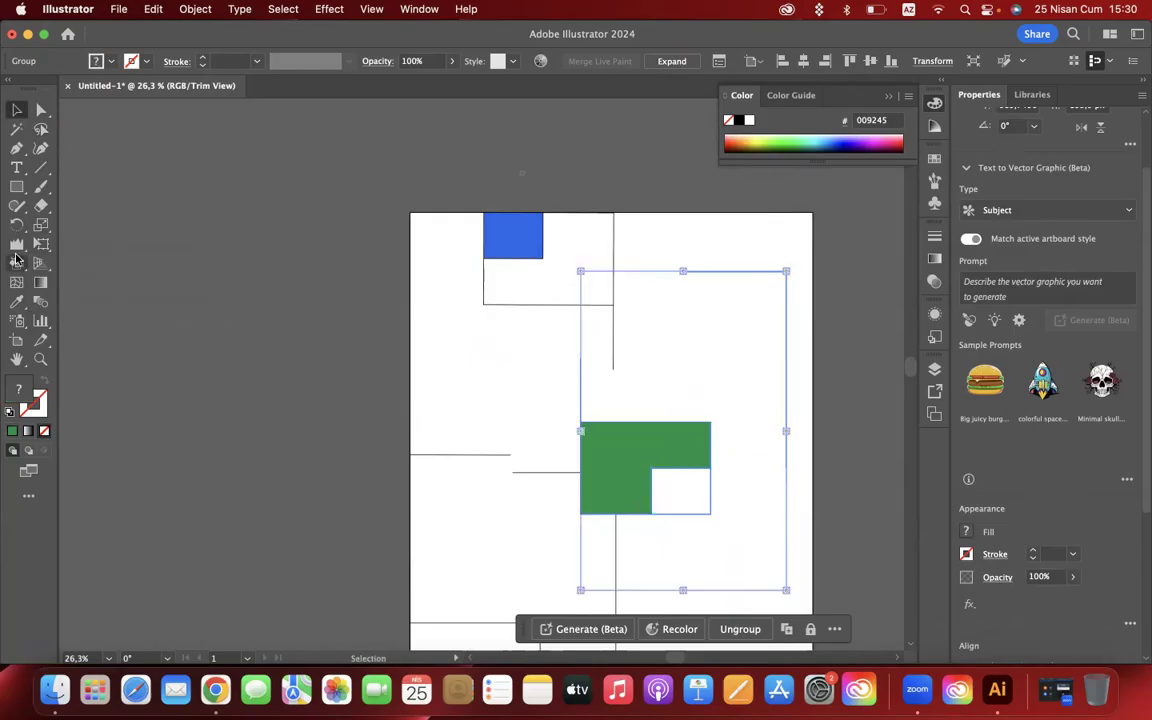
{"action": "mouse_move", "coordinate": [16, 260]}
{"action": "left_mouse_down"}
{"action": "mouse_move", "coordinate": [45, 281]}
{"action": "mouse_move", "coordinate": [110, 290]}
{"action": "left_mouse_up"}
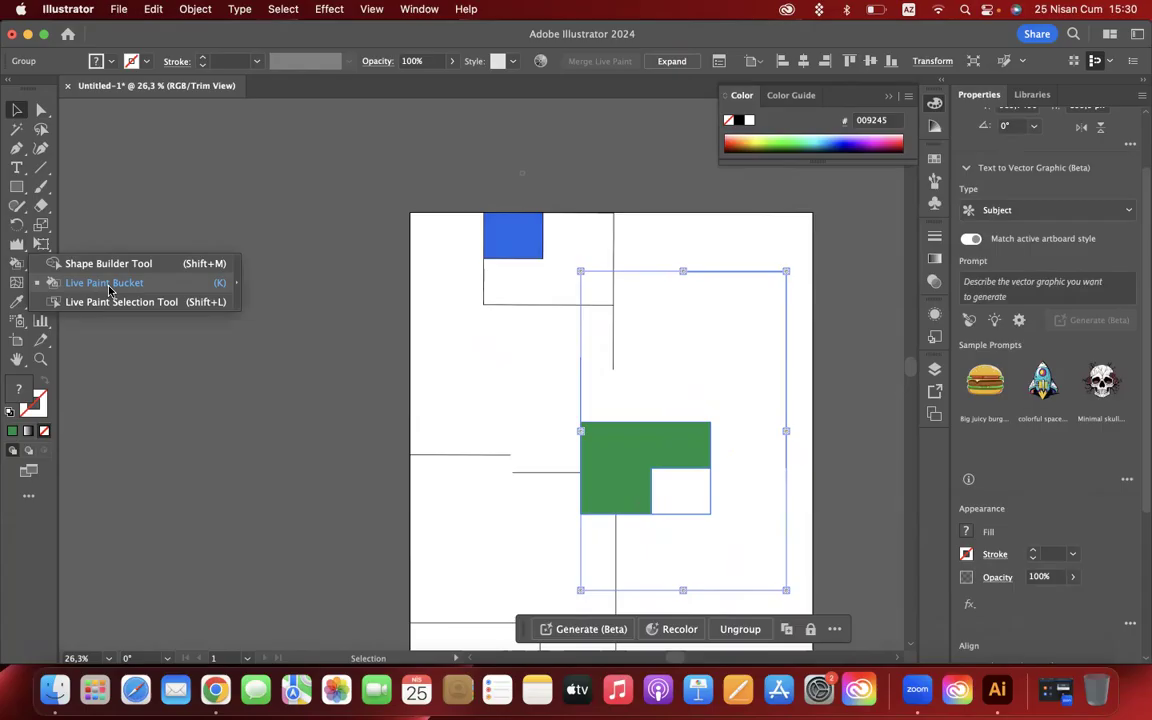
{"action": "left_click", "coordinate": [118, 301]}
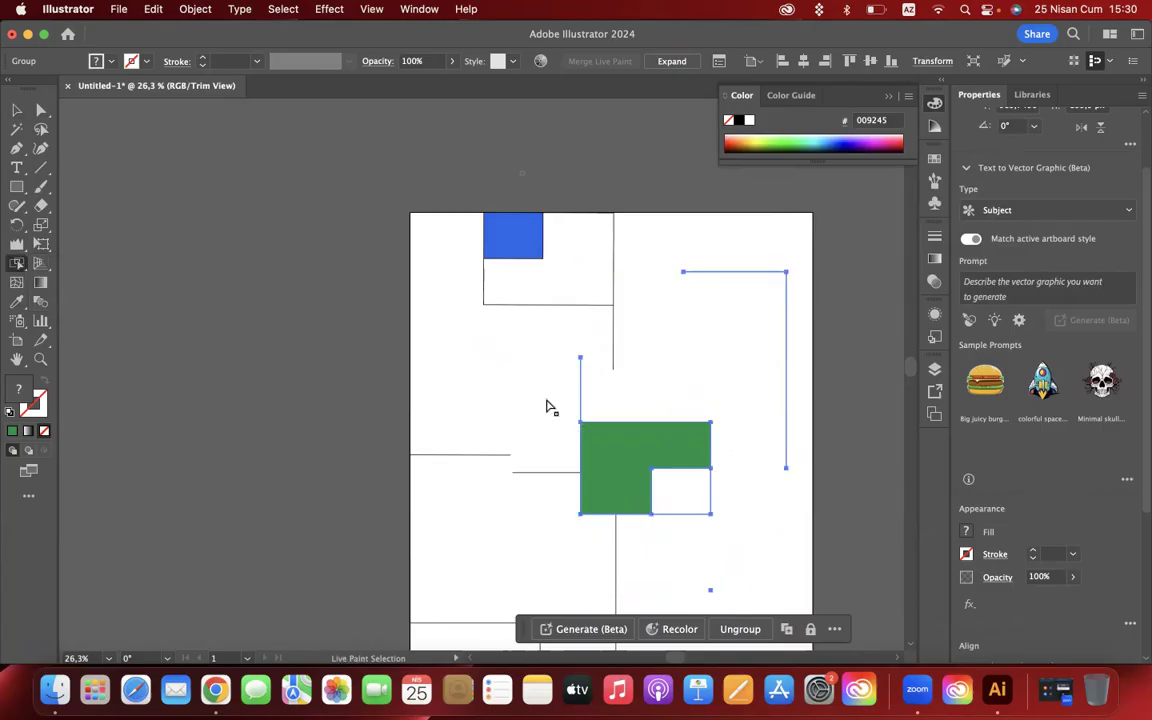
{"action": "left_click", "coordinate": [605, 452]}
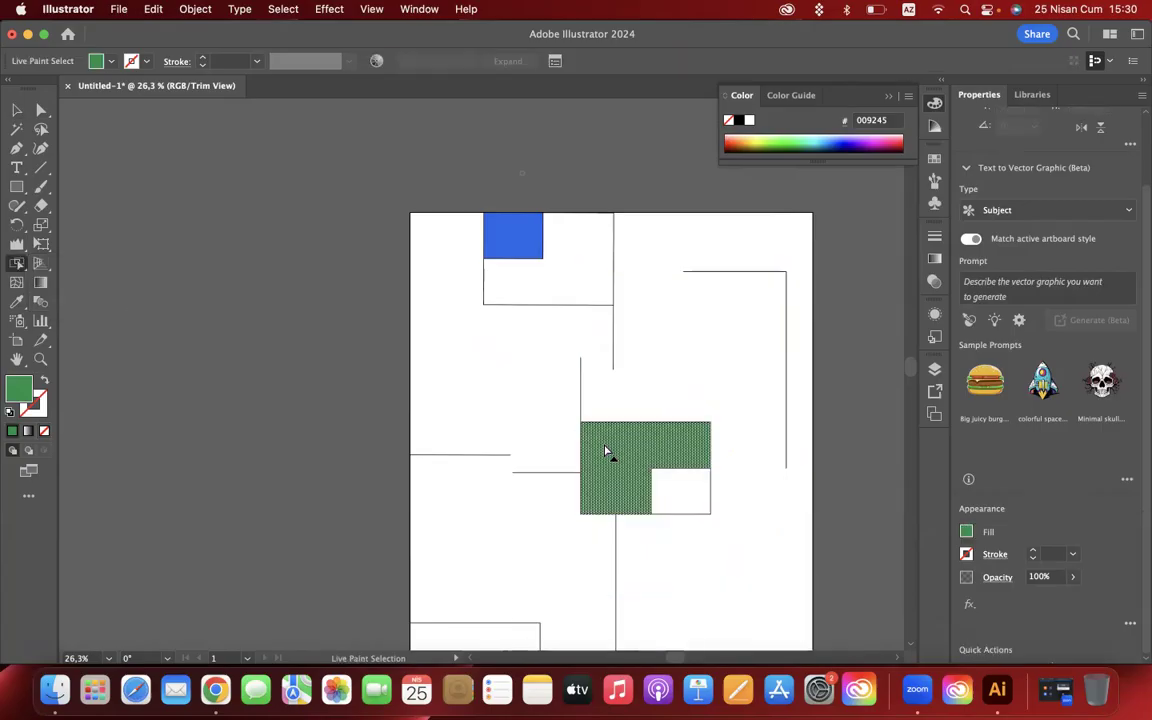
{"action": "double_click", "coordinate": [21, 393]}
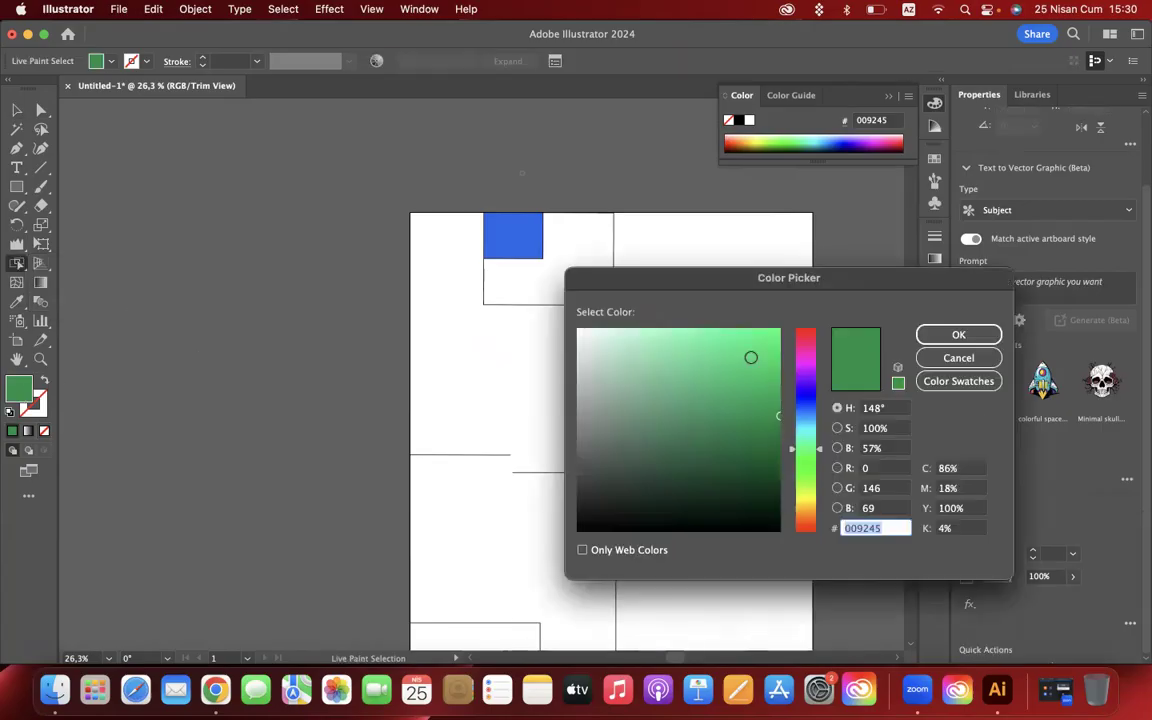
{"action": "left_click", "coordinate": [756, 357]}
{"action": "left_click", "coordinate": [920, 336]}
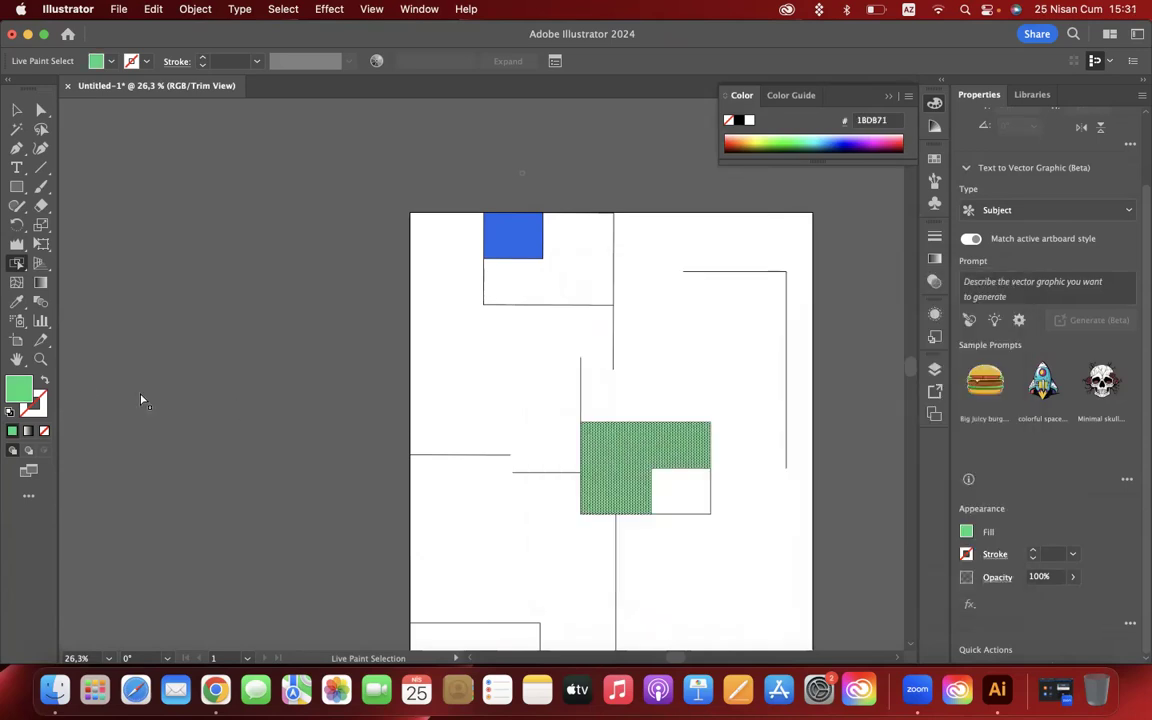
- Change the selected central L-shaped face's fill to magenta D81D99
{"action": "double_click", "coordinate": [20, 390]}
{"action": "left_click", "coordinate": [808, 353]}
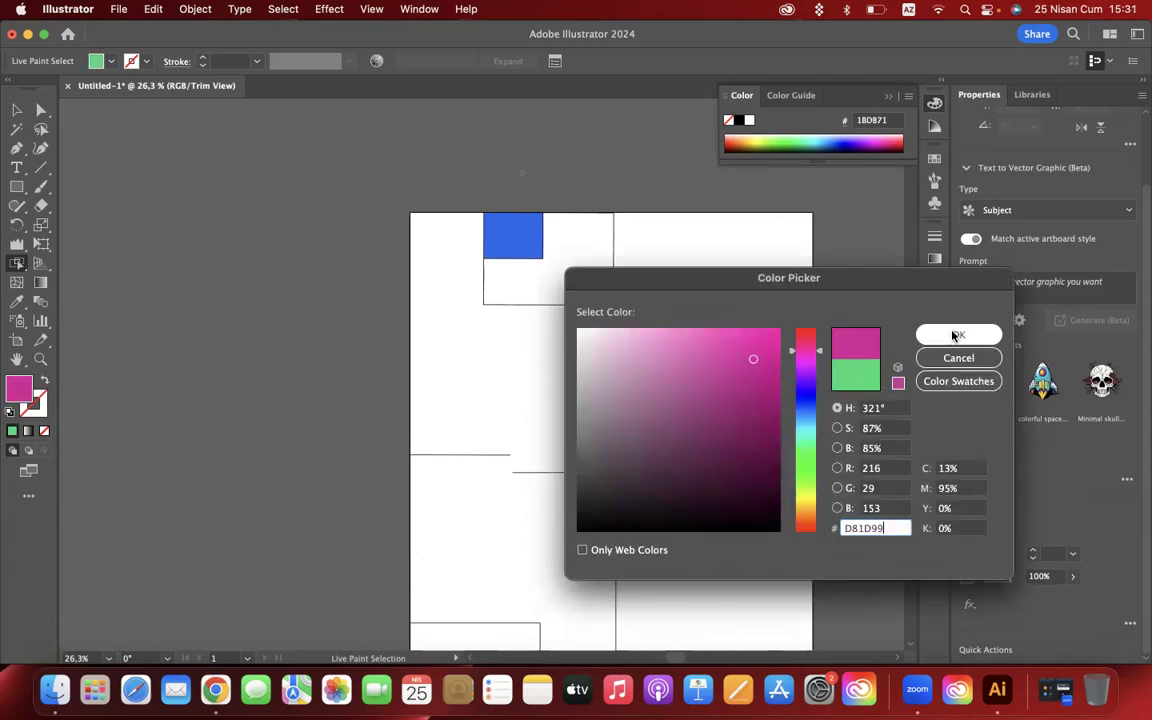
{"action": "left_click", "coordinate": [958, 335]}
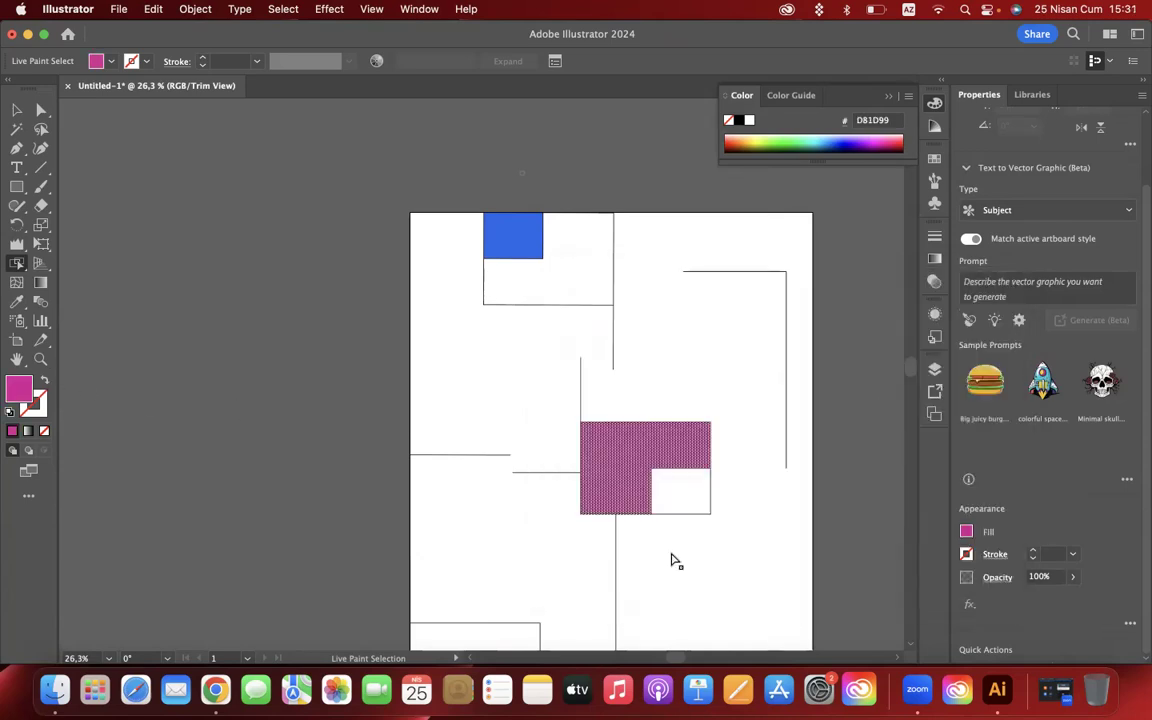
- Fill the unpainted L-shaped face around the blue square with purple-pink E022DC using Live Paint Selection, and deselect it
{"action": "left_click", "coordinate": [586, 292]}
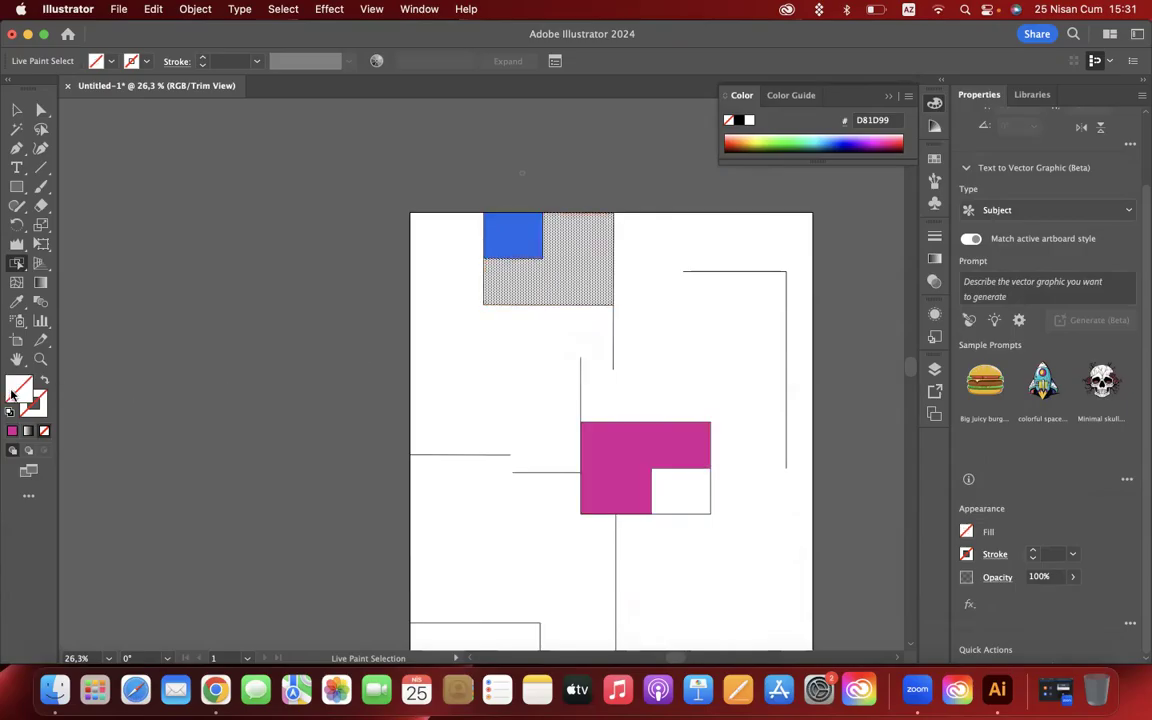
{"action": "double_click", "coordinate": [20, 390]}
{"action": "left_click", "coordinate": [805, 361]}
{"action": "left_click", "coordinate": [750, 348]}
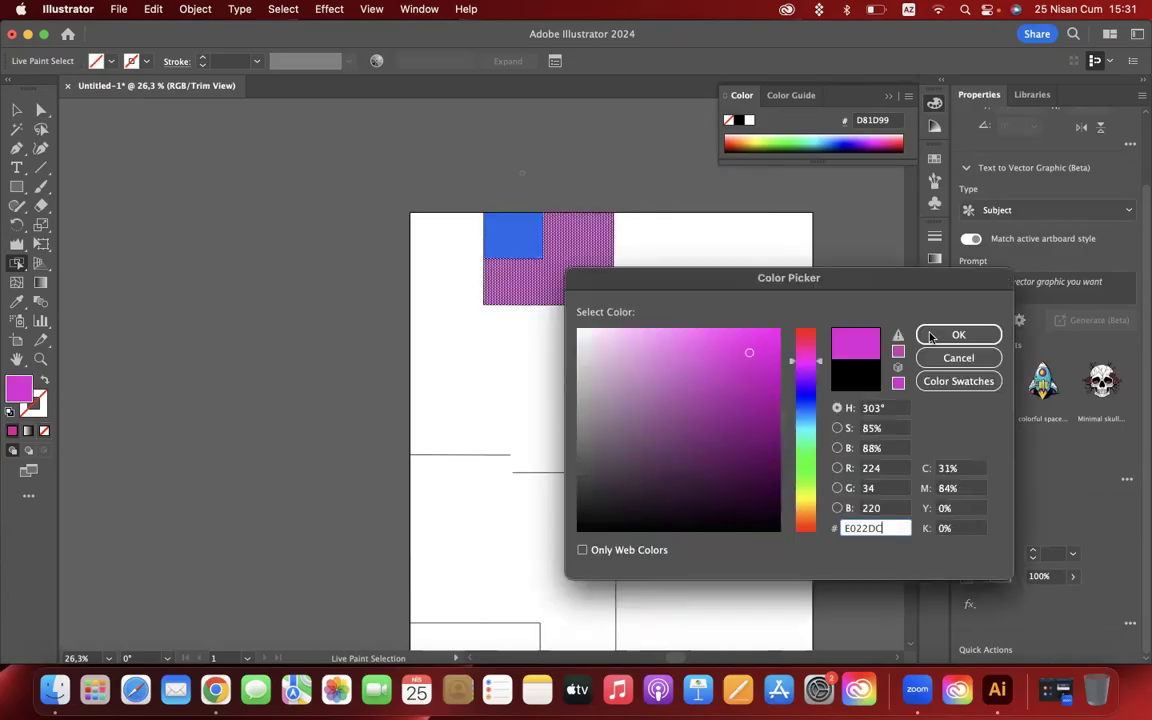
{"action": "left_click", "coordinate": [958, 335]}
{"action": "left_click", "coordinate": [17, 110]}
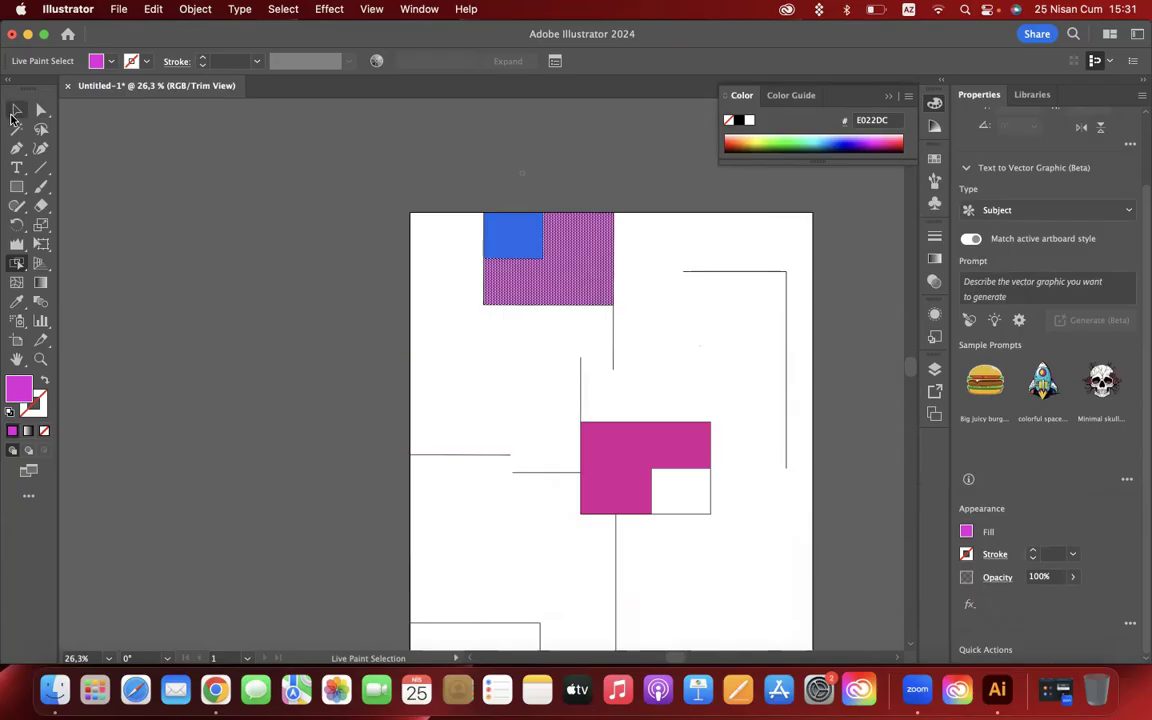
{"action": "left_click", "coordinate": [213, 265]}
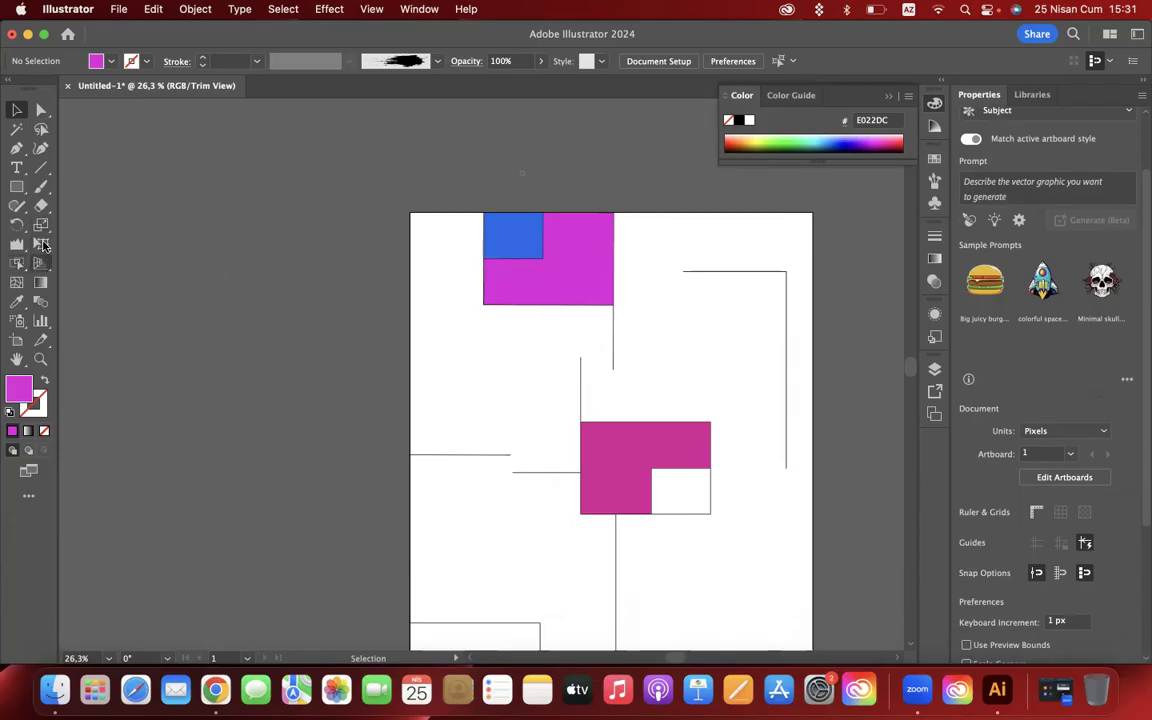
{"action": "left_click_drag", "start_coordinate": [24, 263], "coordinate": [115, 305]}
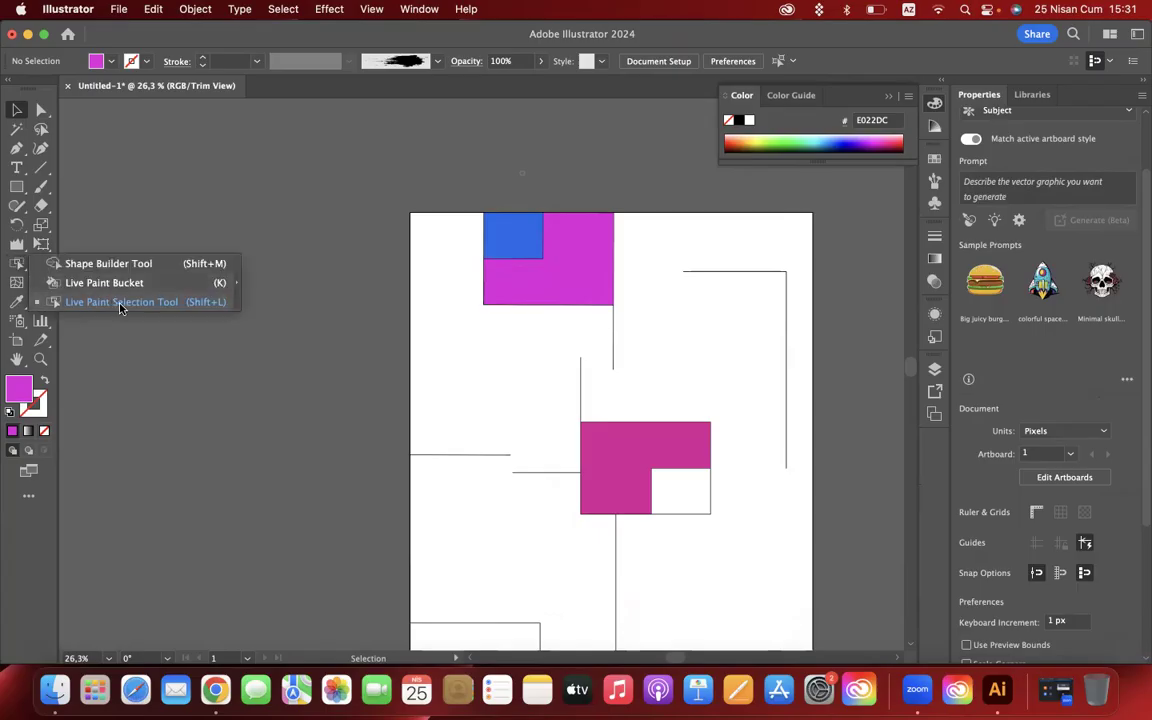